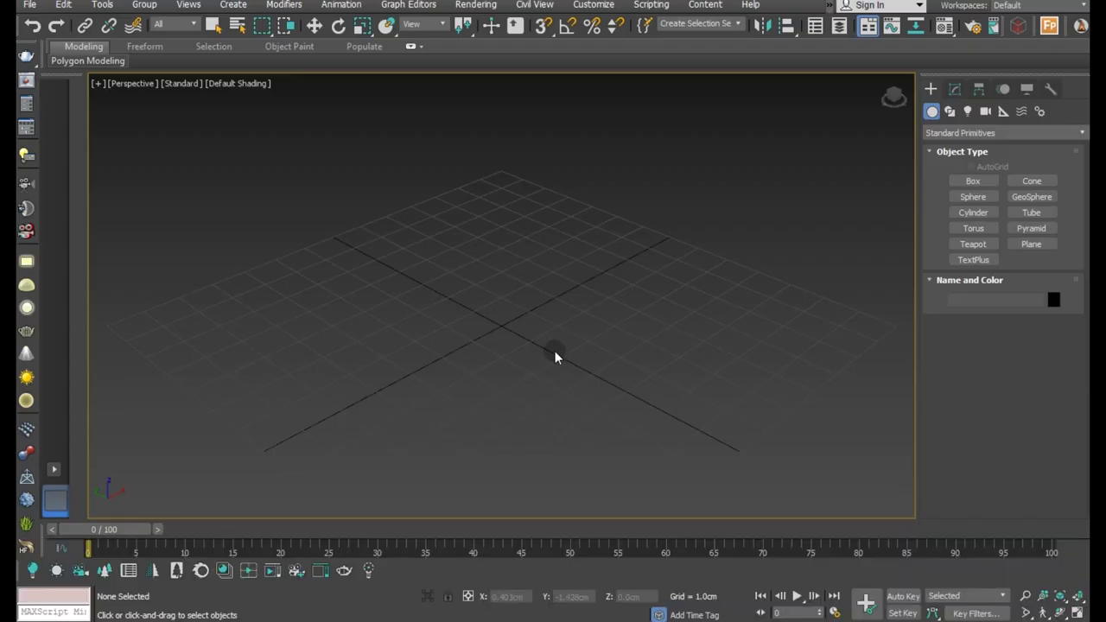
# With grid snapping on, draw a 5 × 5 cm box base and pull it up to 3 cm
pyautogui.moveTo(550, 380)
pyautogui.keyDown('alt'); pyautogui.mouseDown(button='middle')
pyautogui.moveTo(495, 346)
pyautogui.moveTo(528, 363)
pyautogui.moveTo(553, 354)
pyautogui.mouseUp(button='middle'); pyautogui.keyUp('alt')
pyautogui.click(972, 181)
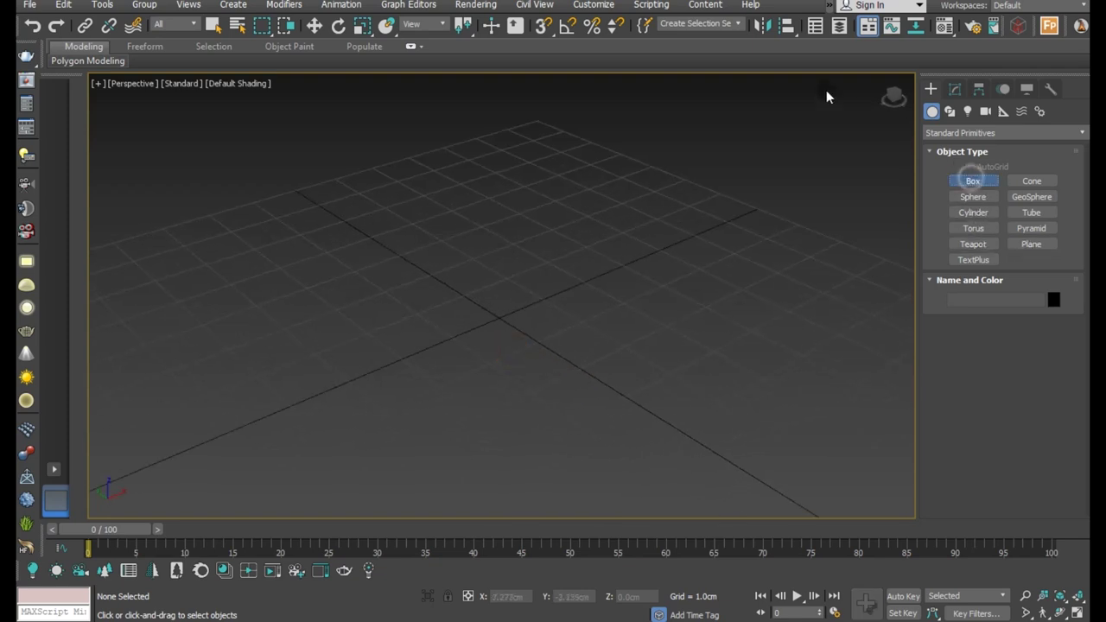
pyautogui.click(542, 26)
pyautogui.moveTo(240, 279); pyautogui.dragTo(552, 393)
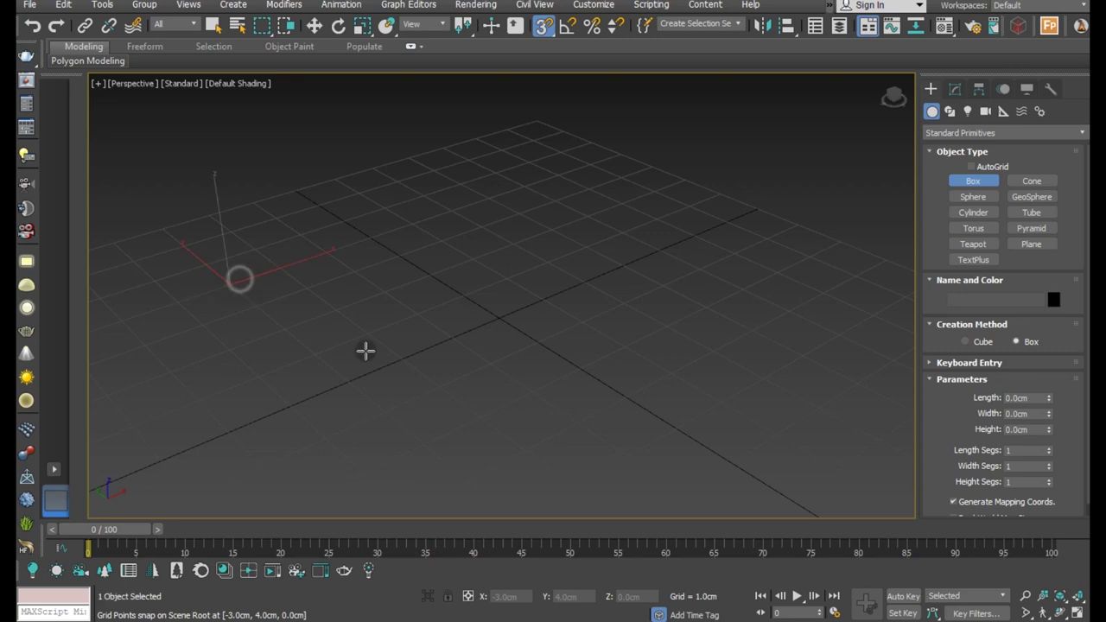
pyautogui.moveTo(646, 380)
pyautogui.mouseDown()
pyautogui.moveTo(814, 296)
pyautogui.moveTo(760, 345)
pyautogui.moveTo(585, 285)
pyautogui.mouseUp()
pyautogui.rightClick(584, 285)
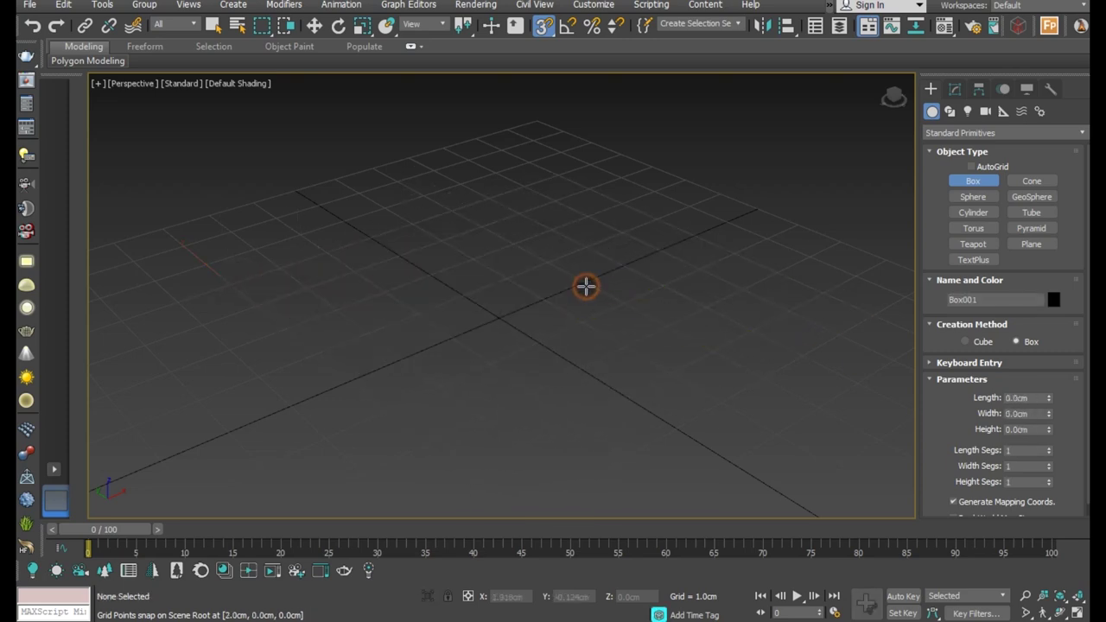
pyautogui.moveTo(208, 323)
pyautogui.mouseDown()
pyautogui.moveTo(516, 402)
pyautogui.moveTo(717, 353)
pyautogui.moveTo(735, 337)
pyautogui.moveTo(588, 331)
pyautogui.moveTo(620, 341)
pyautogui.mouseUp()
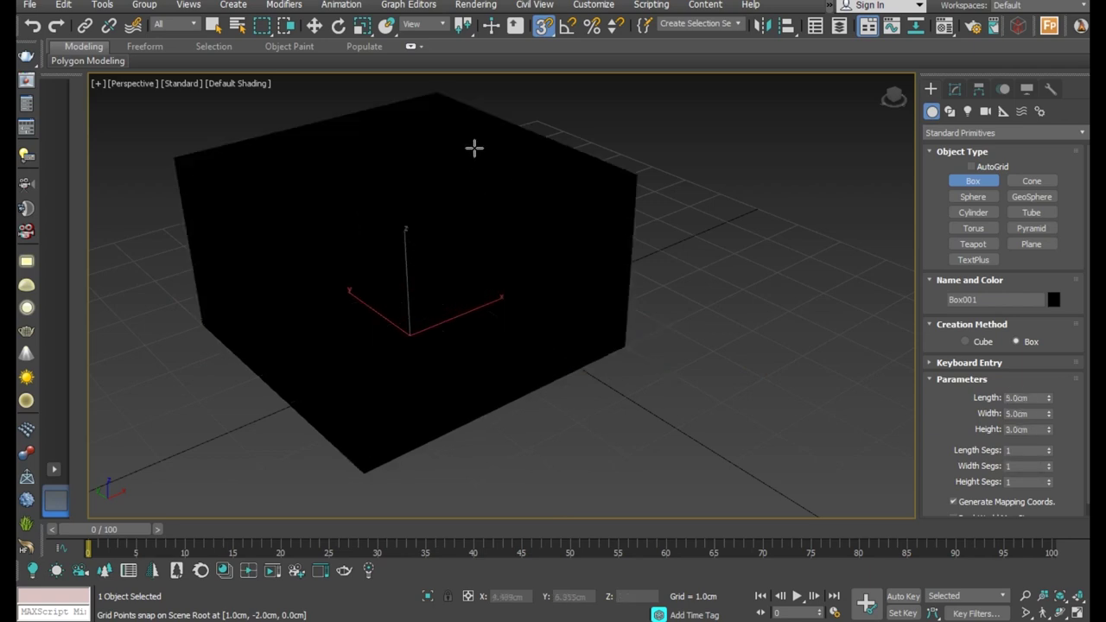
pyautogui.rightClick(453, 121)
# Assign the default grey material to the box from the Material Editor
pyautogui.press('m')
pyautogui.click(110, 287)
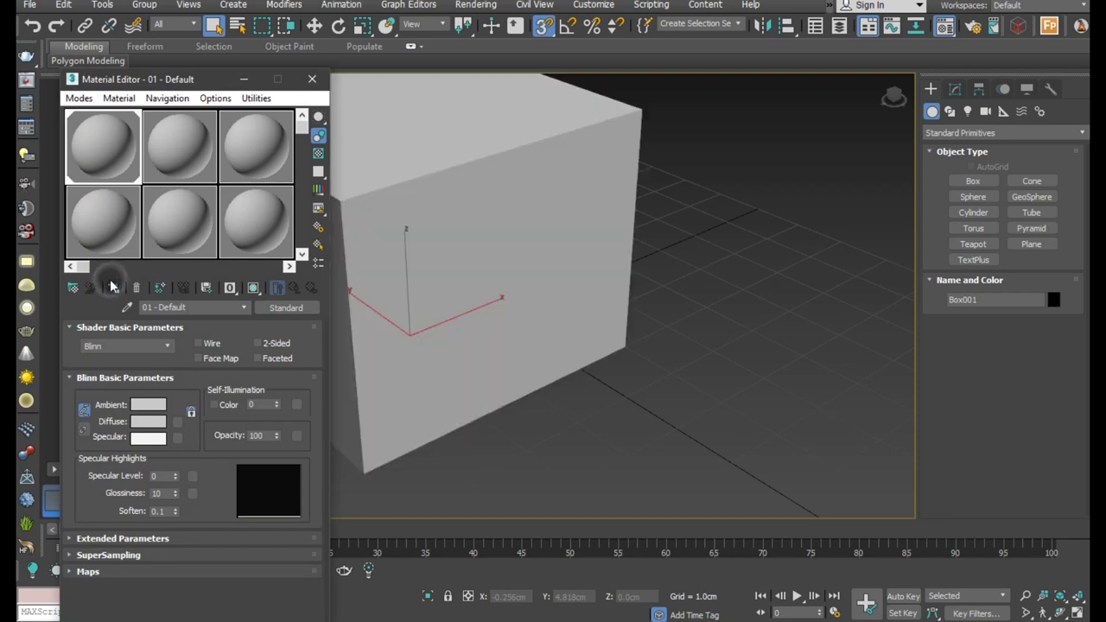
pyautogui.click(311, 79)
# Switch the perspective viewport shading to Edged Faces
pyautogui.click(314, 25)
pyautogui.scroll(-2, 470, 364)
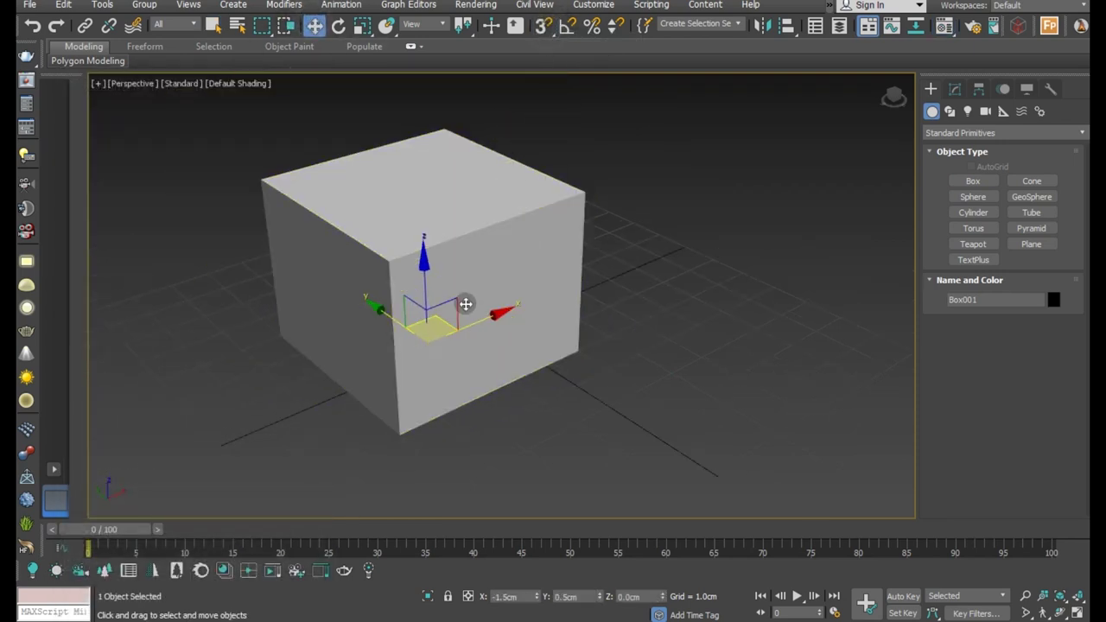
pyautogui.keyDown('alt'); pyautogui.moveTo(465, 302); pyautogui.dragTo(465, 274, button='middle'); pyautogui.keyUp('alt')
pyautogui.keyDown('alt'); pyautogui.moveTo(263, 156); pyautogui.dragTo(265, 149, button='middle'); pyautogui.keyUp('alt')
pyautogui.click(250, 82)
pyautogui.click(311, 235)
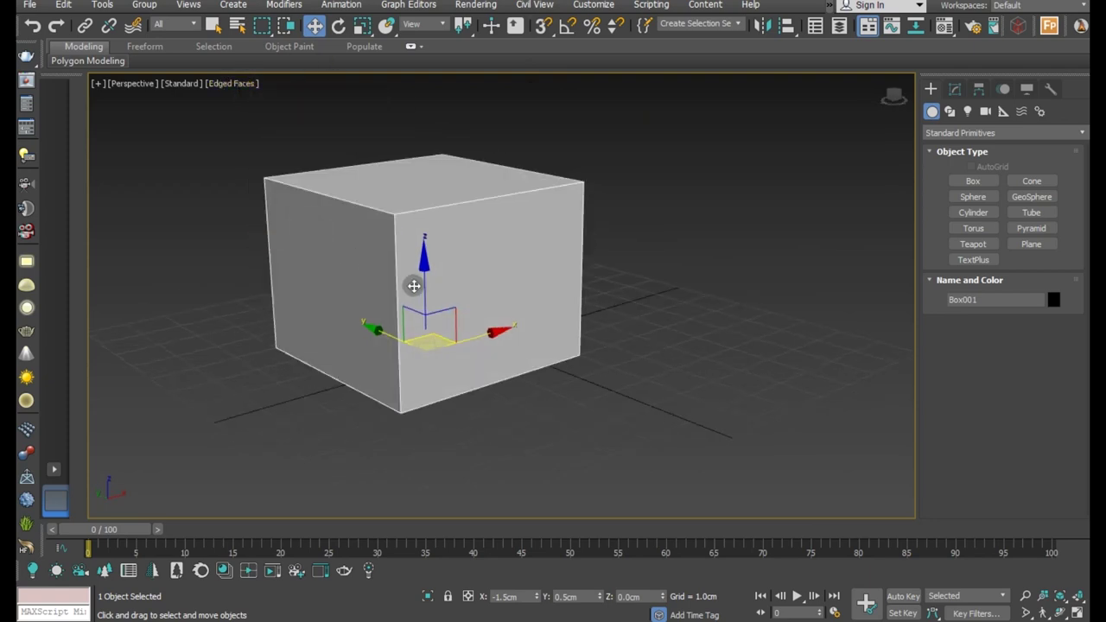
pyautogui.keyDown('alt'); pyautogui.moveTo(412, 286); pyautogui.dragTo(424, 306, button='middle'); pyautogui.keyUp('alt')
# Shrink the box uniformly to about 41 percent with Select and Uniform Scale
pyautogui.click(338, 26)
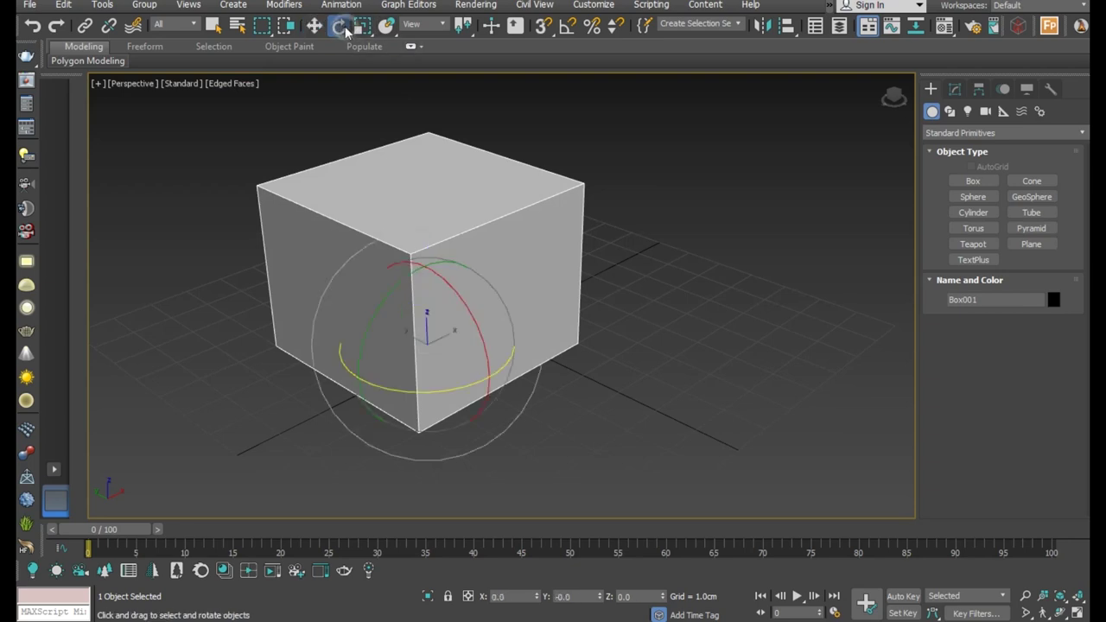
pyautogui.click(361, 26)
pyautogui.moveTo(434, 343)
pyautogui.mouseDown()
pyautogui.moveTo(422, 395)
pyautogui.moveTo(553, 299)
pyautogui.mouseUp()
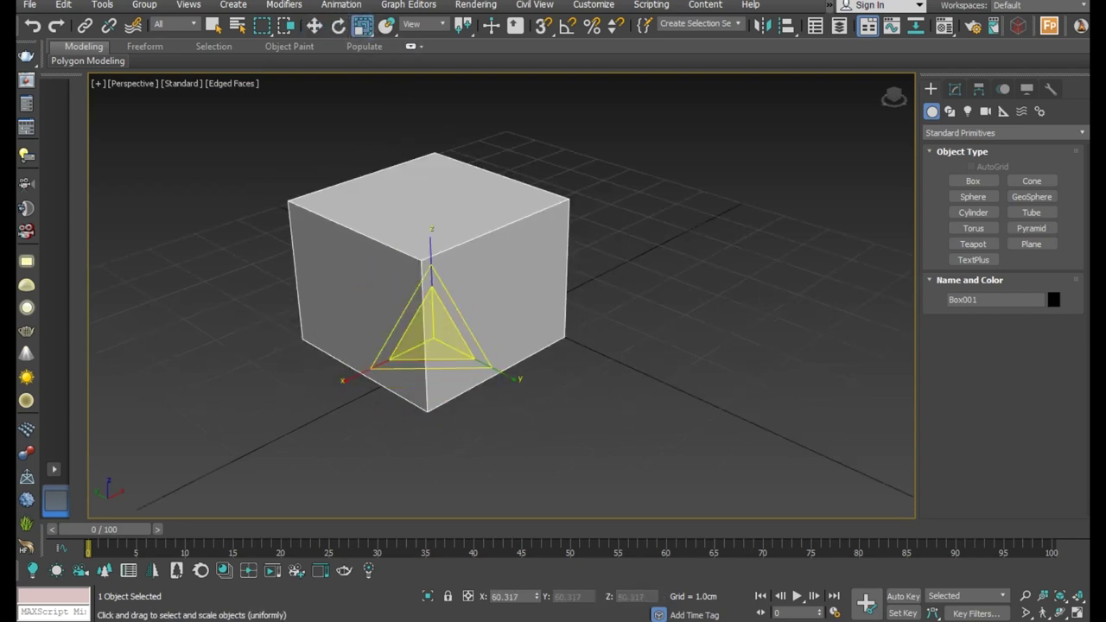
pyautogui.moveTo(437, 333); pyautogui.dragTo(425, 312)
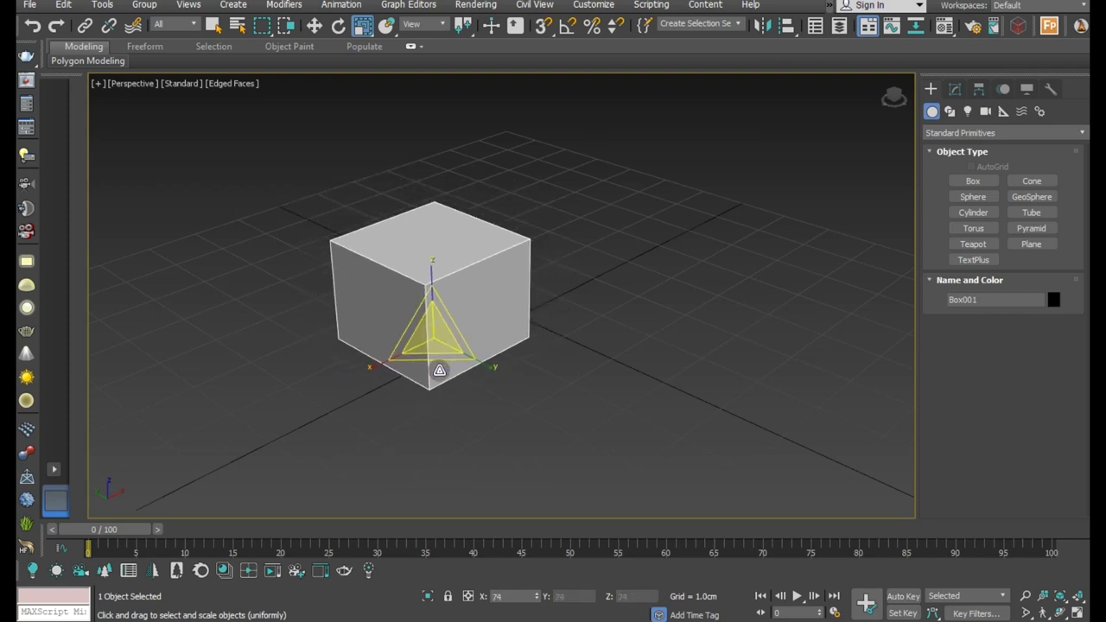
pyautogui.scroll(4, 425, 312)
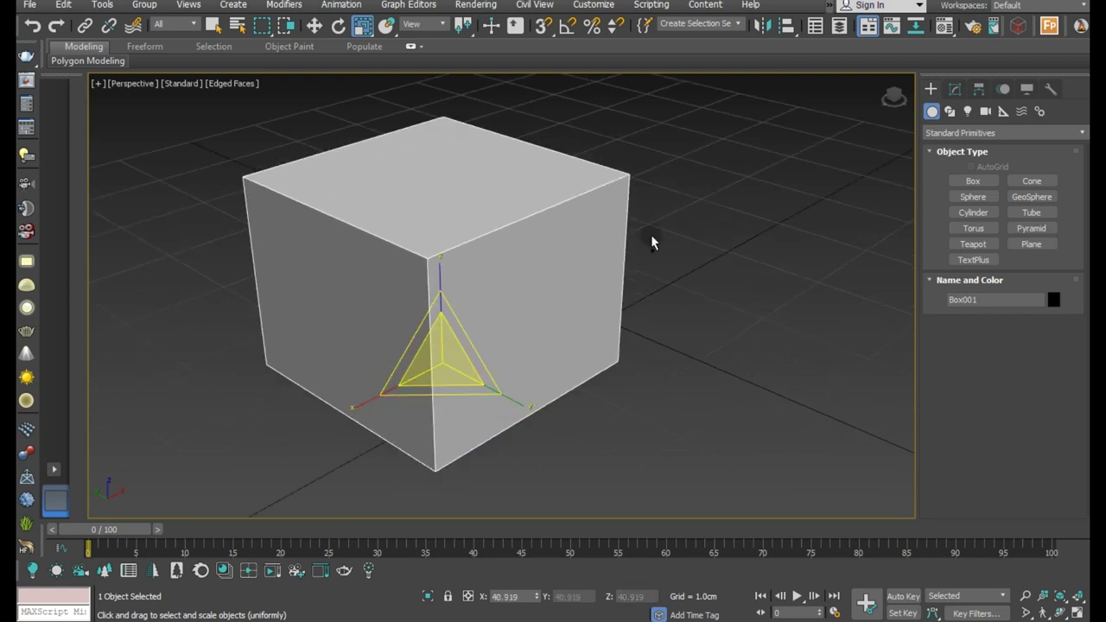
# Set the box Height to 4.4 cm and convert it to Editable Poly
pyautogui.click(954, 89)
pyautogui.moveTo(1048, 341); pyautogui.dragTo(1048, 334)
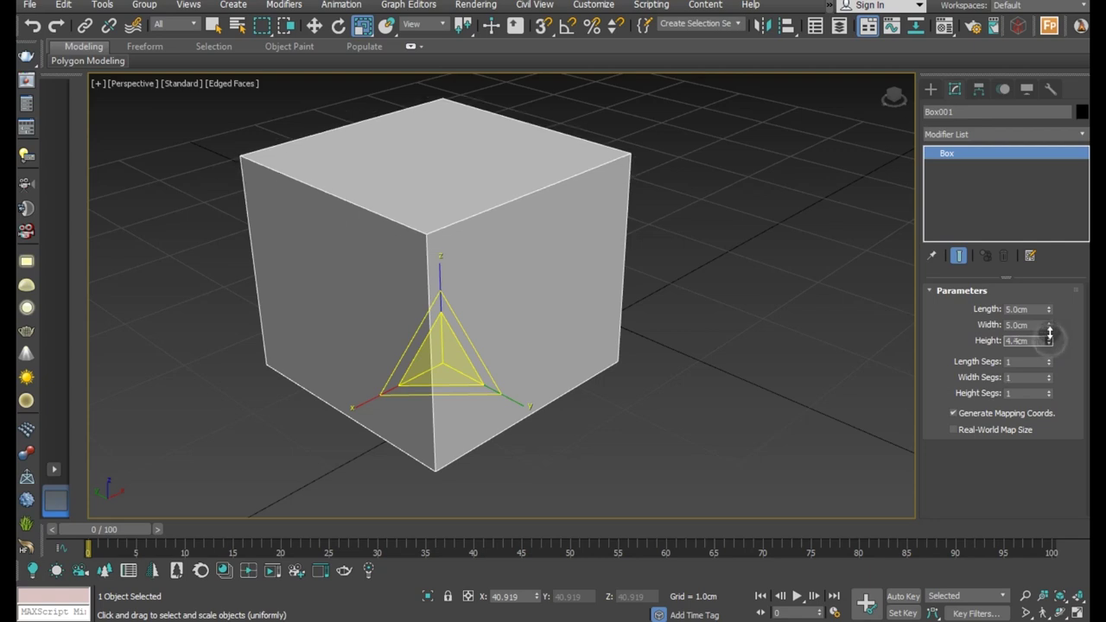
pyautogui.rightClick(969, 183)
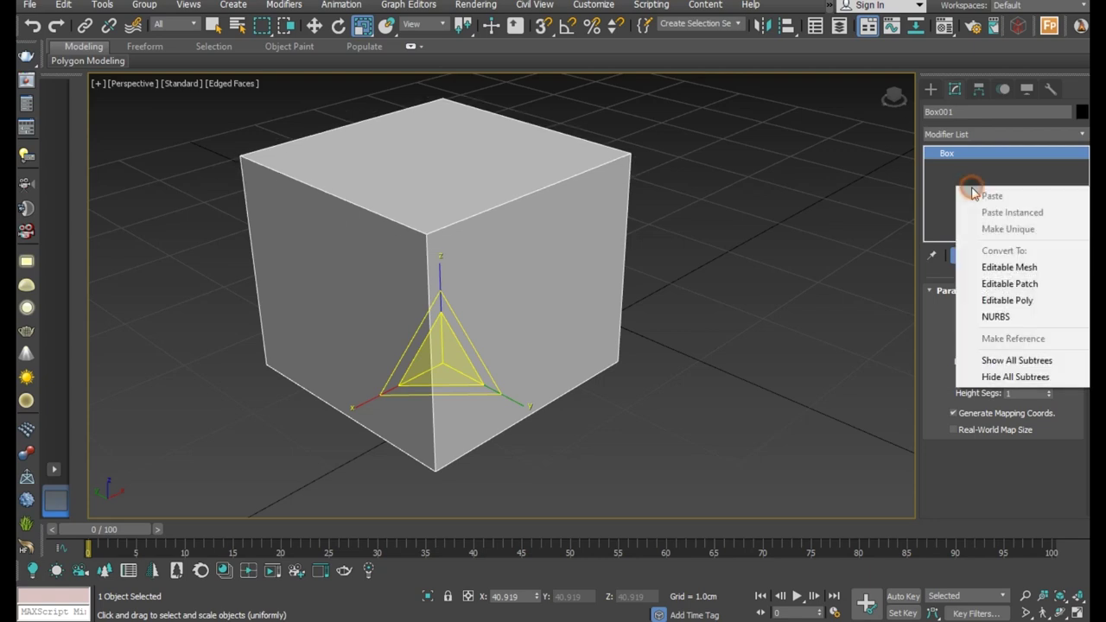
pyautogui.click(985, 299)
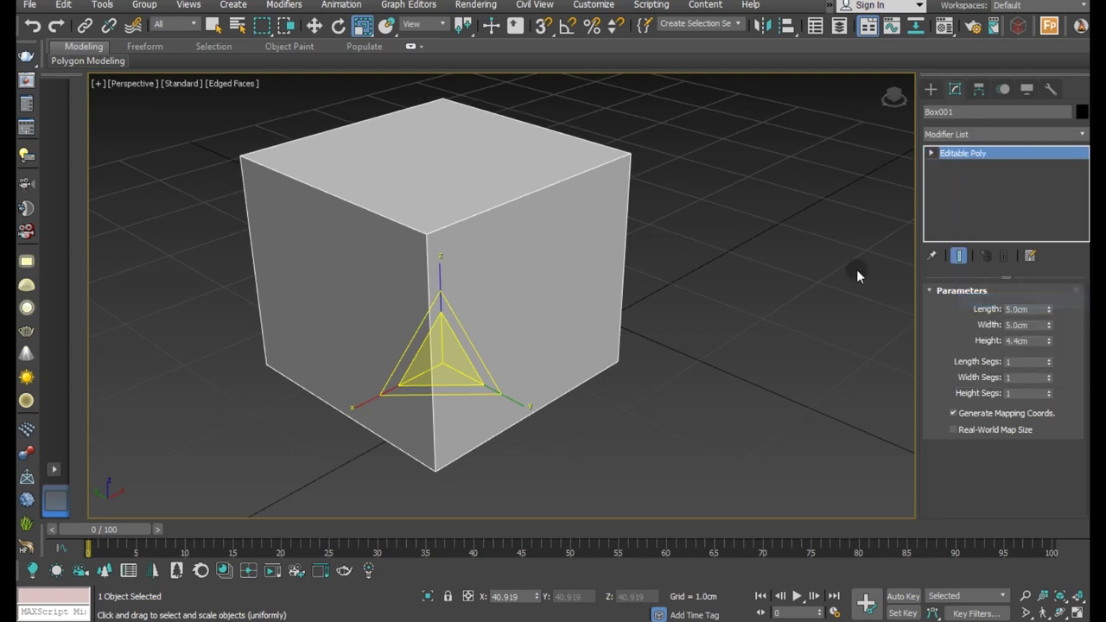
# Connect the bottom edge ring with 2 pinched loops pushed toward the corners
pyautogui.click(314, 26)
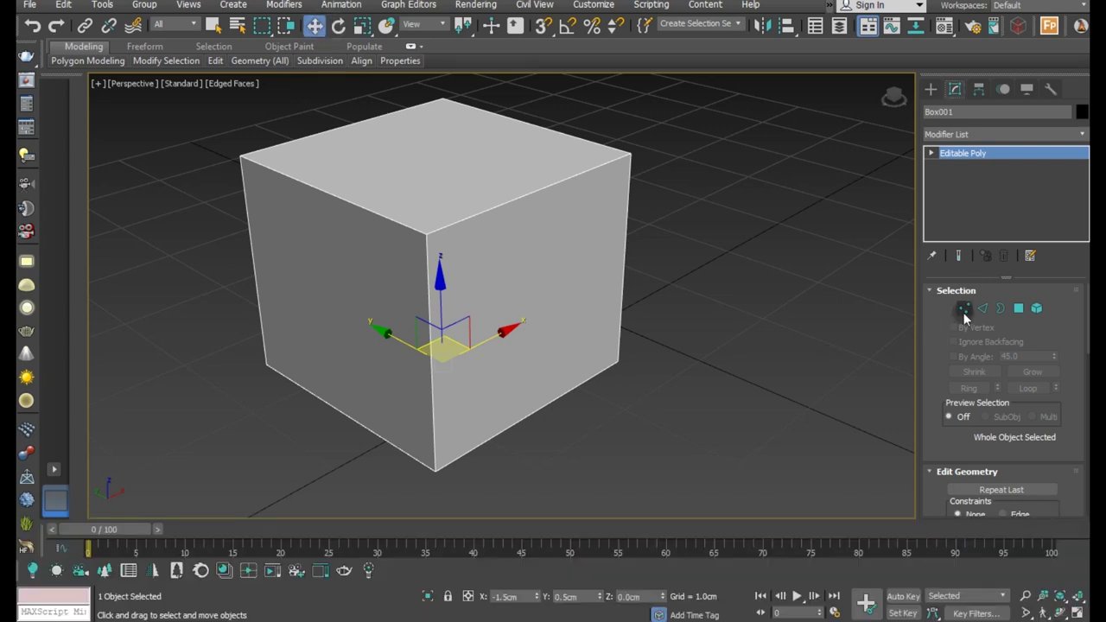
pyautogui.click(980, 310)
pyautogui.click(539, 410)
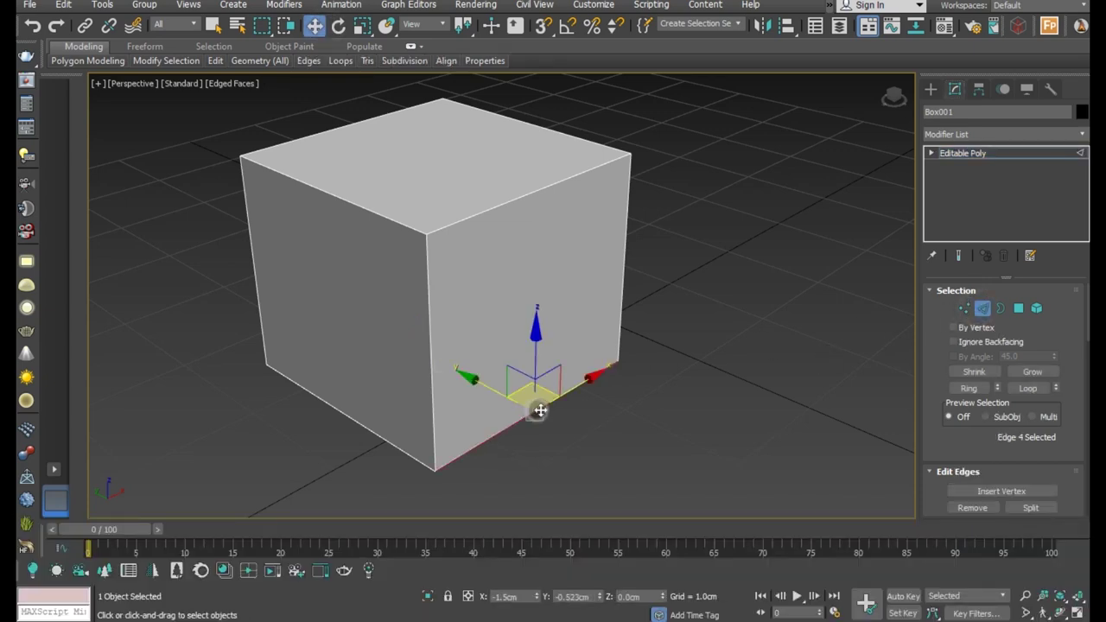
pyautogui.click(974, 390)
pyautogui.scroll(-2, 980, 415)
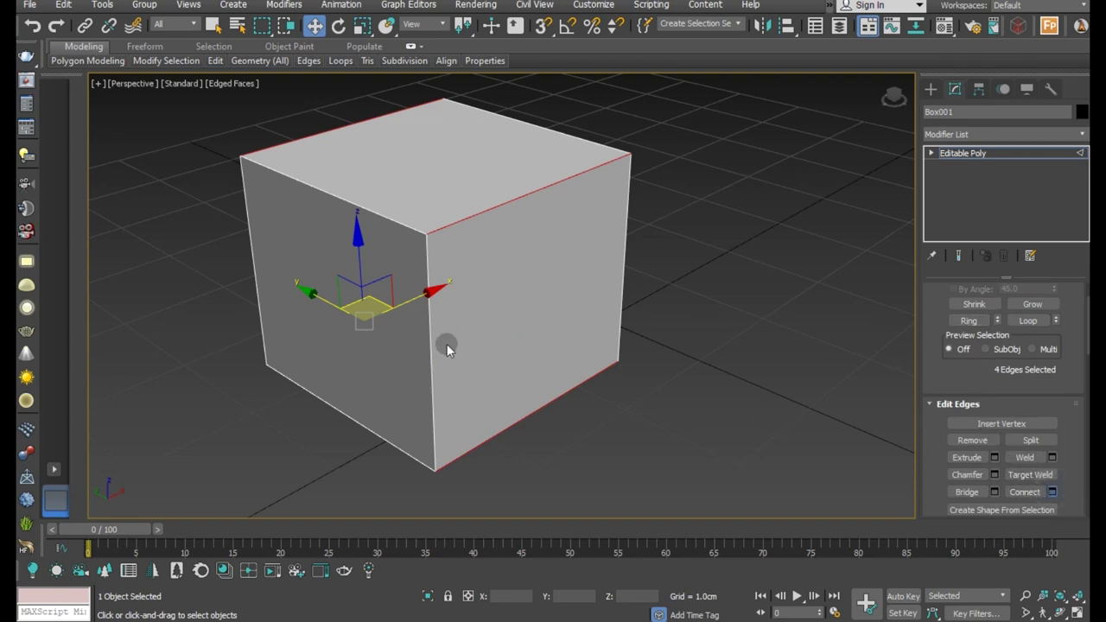
pyautogui.hotkey('ctrl', 'shift', 'e')
pyautogui.click(512, 300)
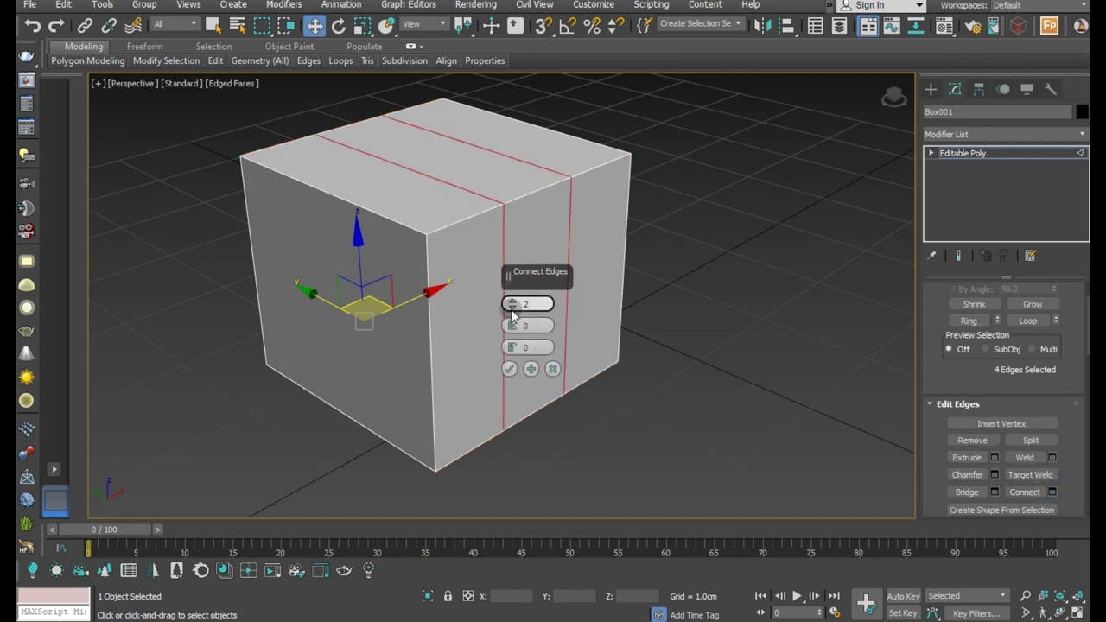
pyautogui.moveTo(511, 325); pyautogui.dragTo(518, 114)
pyautogui.keyDown('alt'); pyautogui.moveTo(479, 227); pyautogui.dragTo(446, 243, button='middle'); pyautogui.keyUp('alt')
pyautogui.moveTo(512, 325)
pyautogui.mouseDown()
pyautogui.moveTo(507, 300)
pyautogui.moveTo(508, 334)
pyautogui.mouseUp()
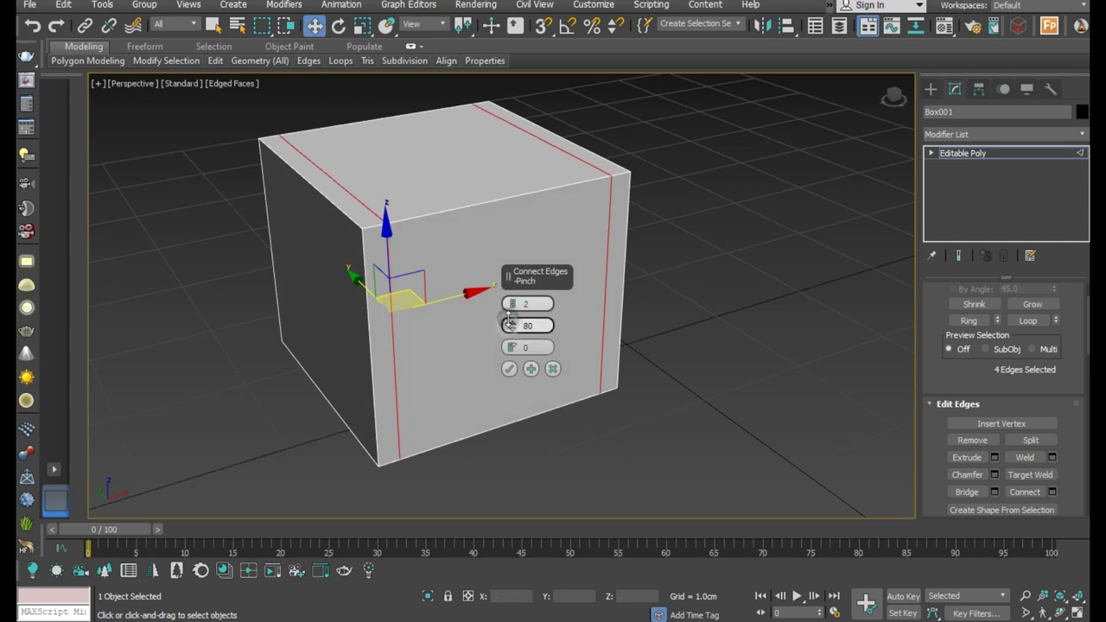
pyautogui.click(509, 368)
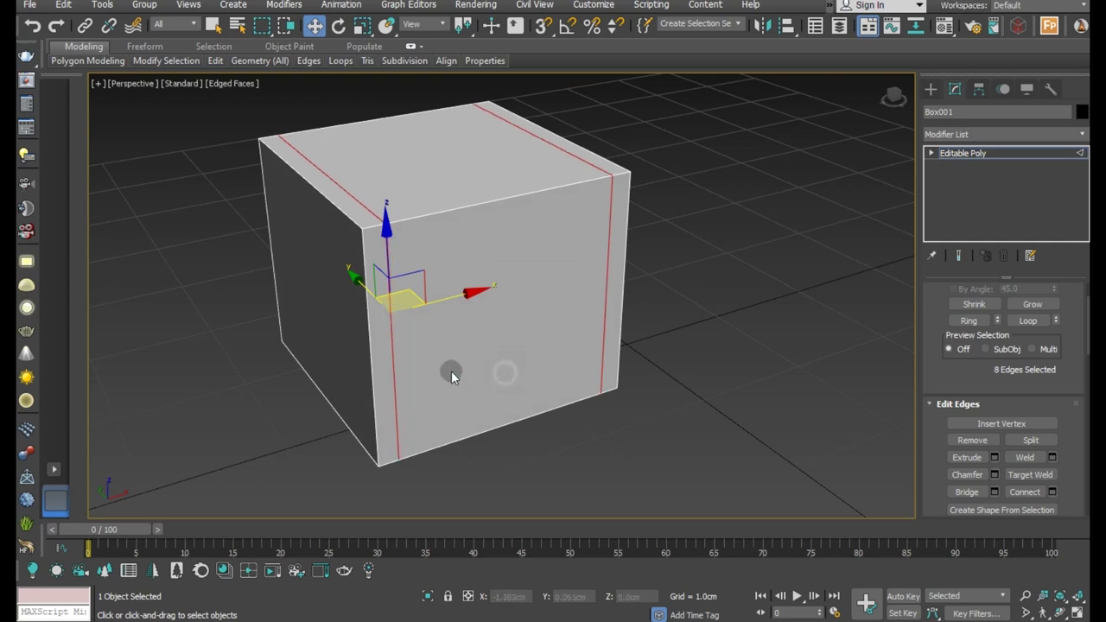
# Add two horizontal edge loops near the top and bottom from a vertical edge ring
pyautogui.click(395, 360)
pyautogui.keyDown('alt'); pyautogui.moveTo(395, 360); pyautogui.dragTo(483, 361, button='middle'); pyautogui.keyUp('alt')
pyautogui.click(968, 320)
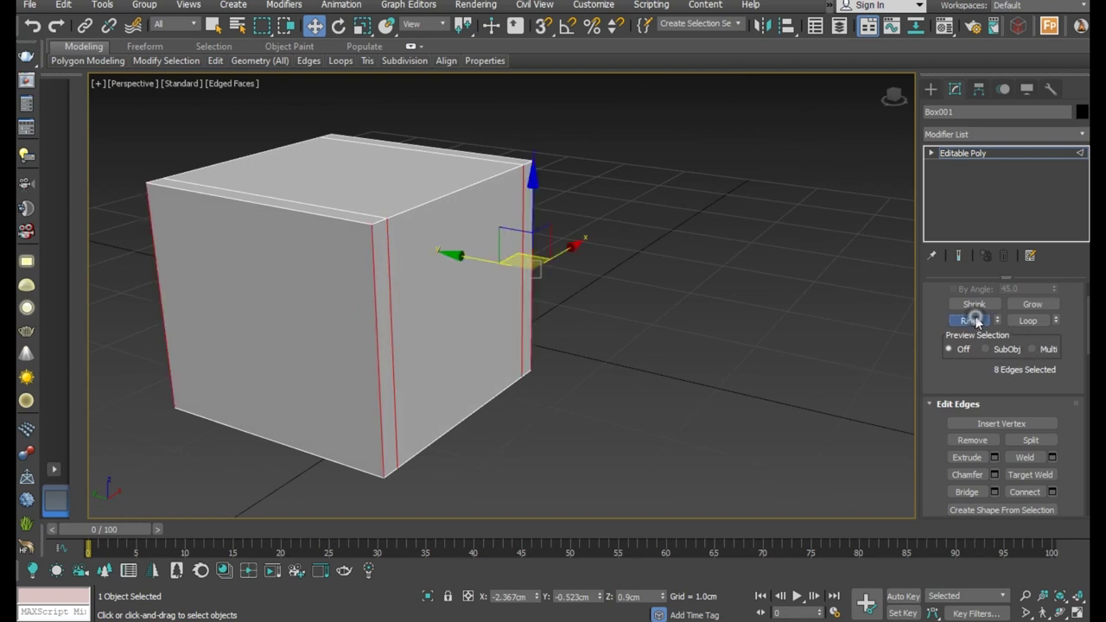
pyautogui.click(1027, 494)
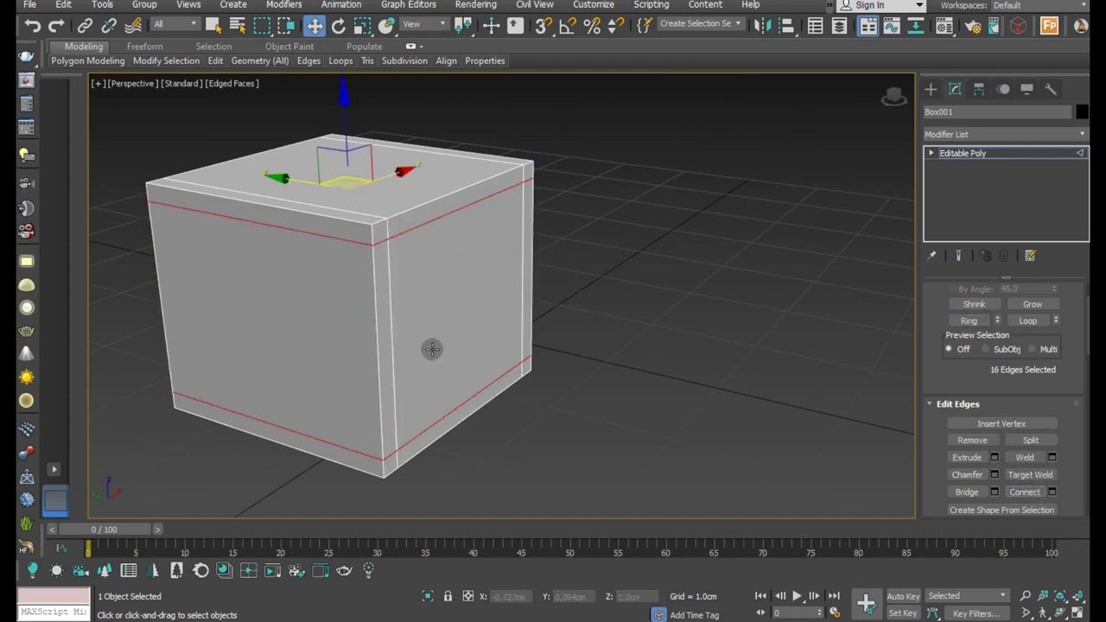
pyautogui.moveTo(406, 340)
pyautogui.keyDown('alt'); pyautogui.mouseDown(button='middle')
pyautogui.moveTo(357, 334)
pyautogui.moveTo(480, 319)
pyautogui.mouseUp(button='middle'); pyautogui.keyUp('alt')
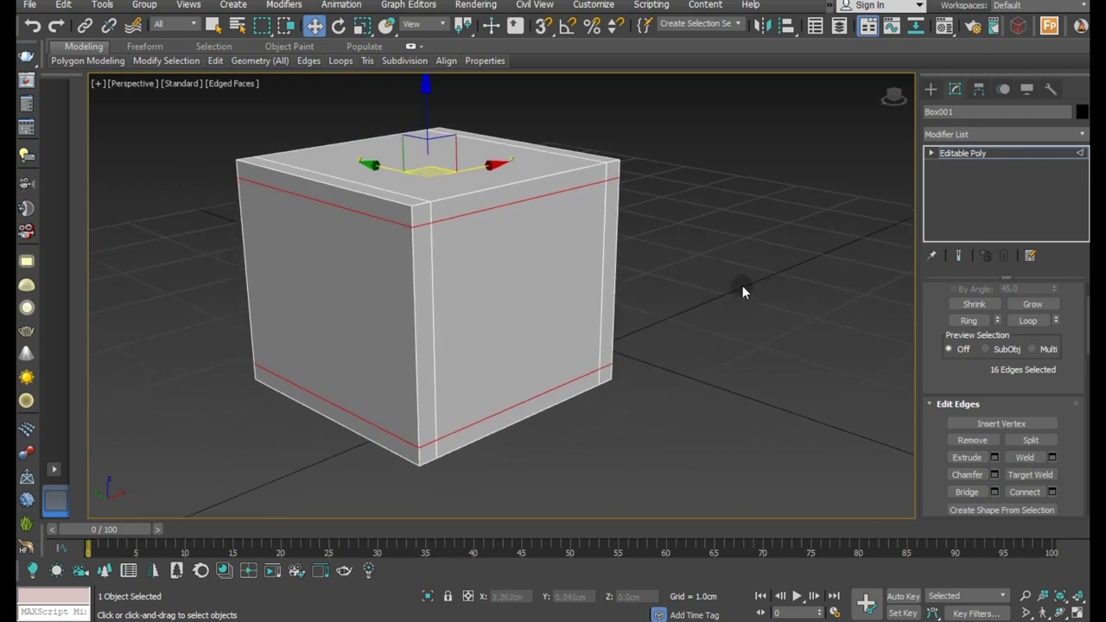
# Select the four side panels at Polygon level
pyautogui.click(930, 153)
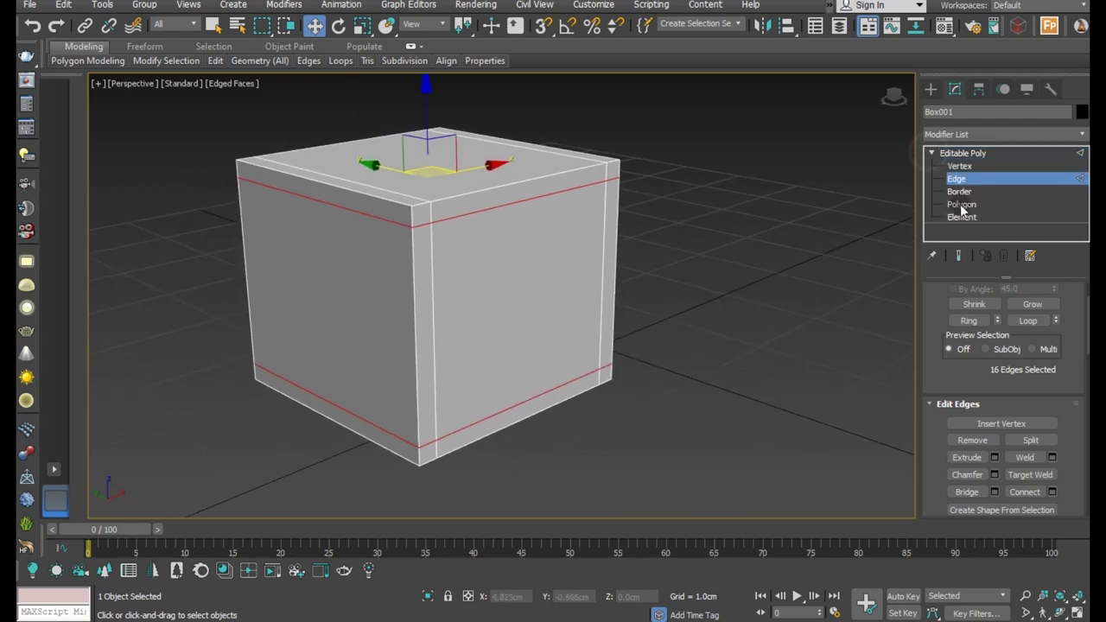
pyautogui.click(960, 204)
pyautogui.click(481, 308)
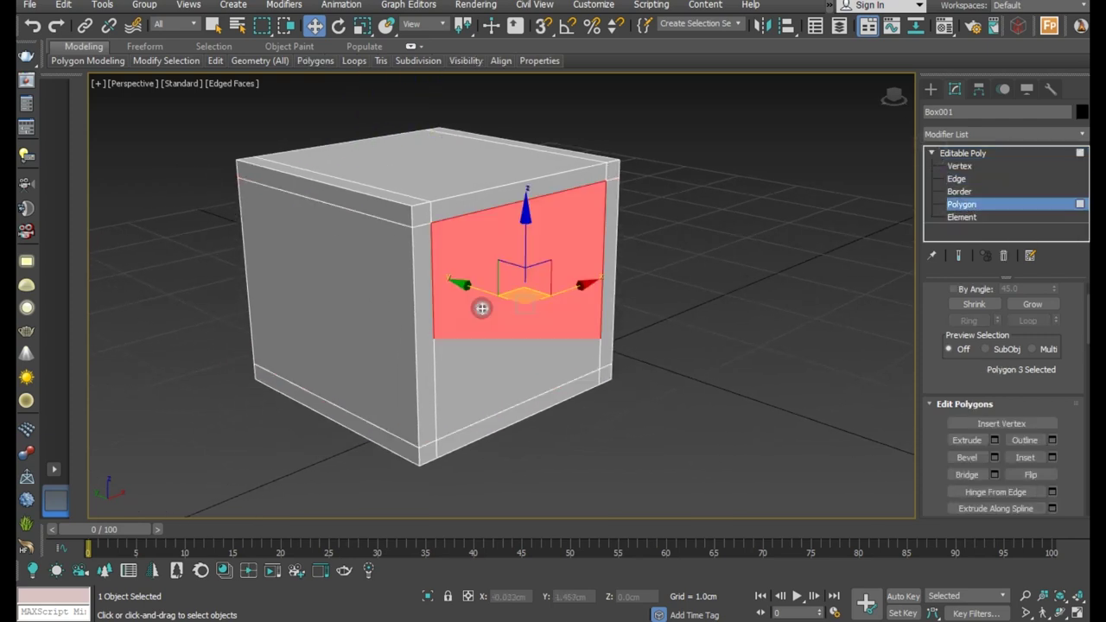
pyautogui.click(355, 311)
pyautogui.keyDown('ctrl'); pyautogui.click(524, 303); pyautogui.keyUp('ctrl')
pyautogui.moveTo(645, 316)
pyautogui.keyDown('alt'); pyautogui.mouseDown(button='middle')
pyautogui.moveTo(532, 323)
pyautogui.moveTo(629, 348)
pyautogui.mouseUp(button='middle'); pyautogui.keyUp('alt')
pyautogui.keyDown('ctrl'); pyautogui.click(630, 348); pyautogui.keyUp('ctrl')
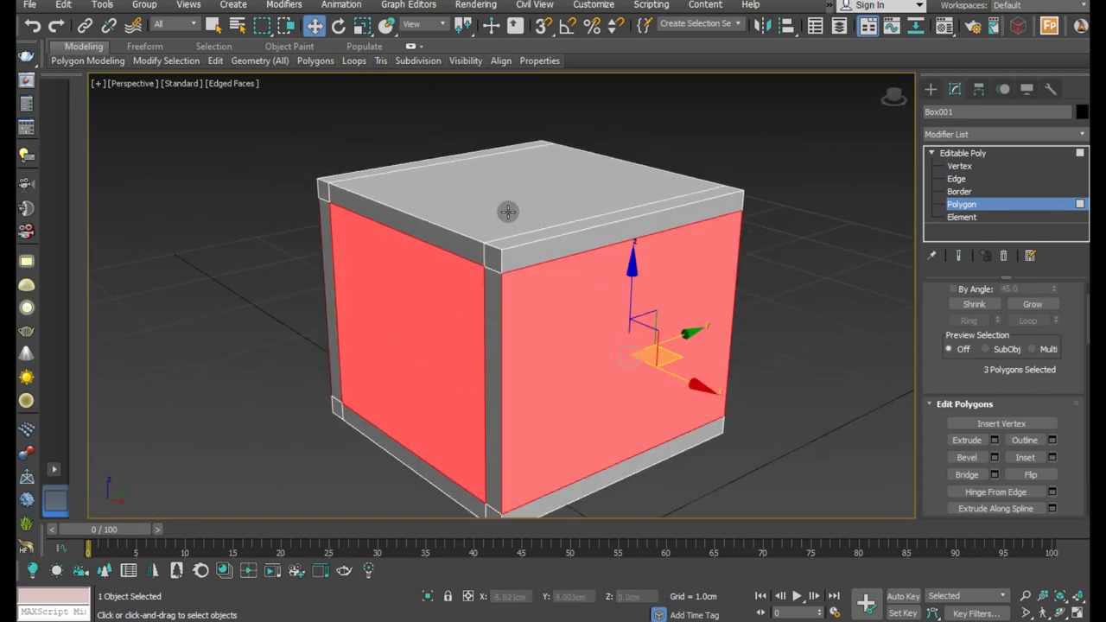
pyautogui.keyDown('alt'); pyautogui.moveTo(506, 217); pyautogui.dragTo(477, 182, button='middle'); pyautogui.keyUp('alt')
pyautogui.moveTo(642, 257)
pyautogui.keyDown('alt'); pyautogui.mouseDown(button='middle')
pyautogui.moveTo(464, 257)
pyautogui.moveTo(519, 281)
pyautogui.mouseUp(button='middle'); pyautogui.keyUp('alt')
pyautogui.keyDown('ctrl'); pyautogui.click(594, 296); pyautogui.keyUp('ctrl')
pyautogui.moveTo(593, 296)
pyautogui.keyDown('alt'); pyautogui.mouseDown(button='middle')
pyautogui.moveTo(666, 314)
pyautogui.moveTo(495, 314)
pyautogui.moveTo(741, 311)
pyautogui.moveTo(416, 300)
pyautogui.moveTo(498, 296)
pyautogui.mouseUp(button='middle'); pyautogui.keyUp('alt')
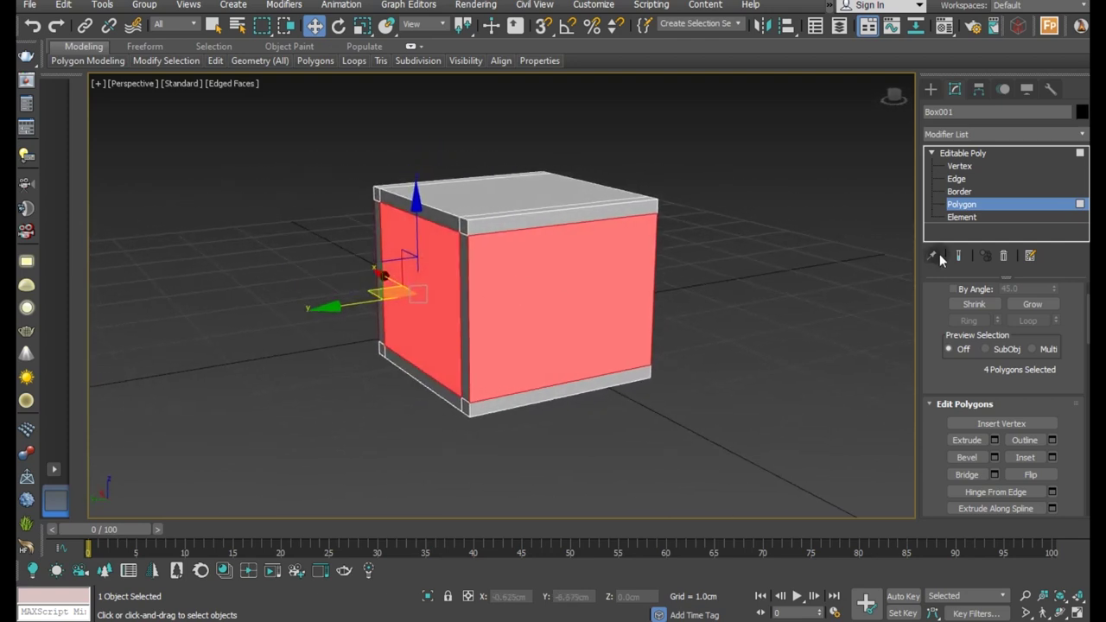
# Add edge loops across the top face by connecting a top edge ring
pyautogui.click(938, 177)
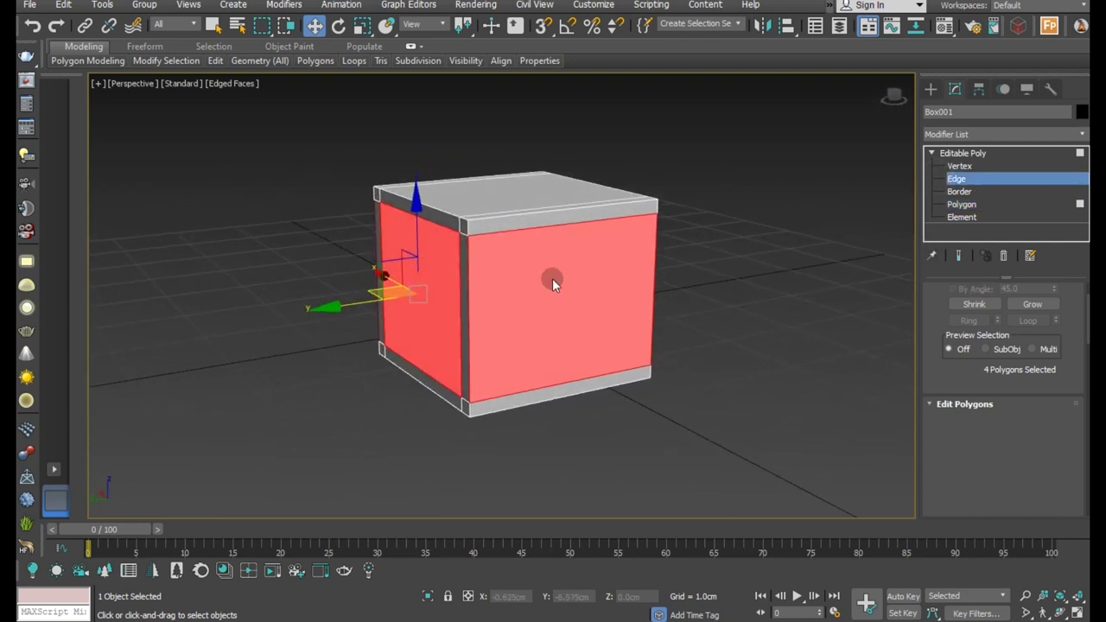
pyautogui.click(510, 227)
pyautogui.click(510, 230)
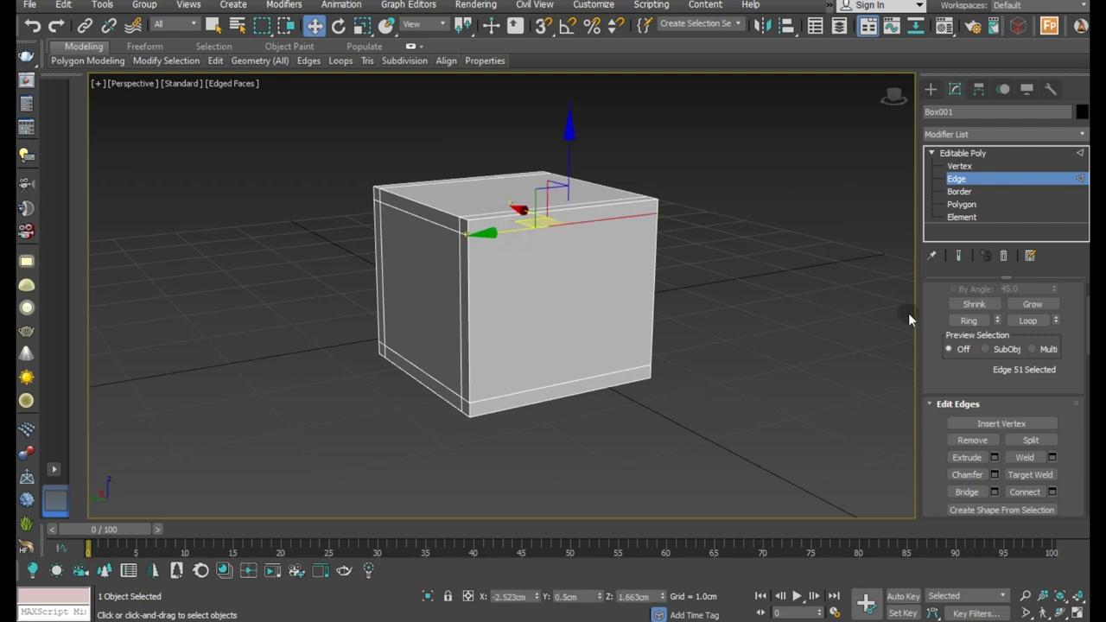
pyautogui.click(968, 321)
pyautogui.click(1024, 491)
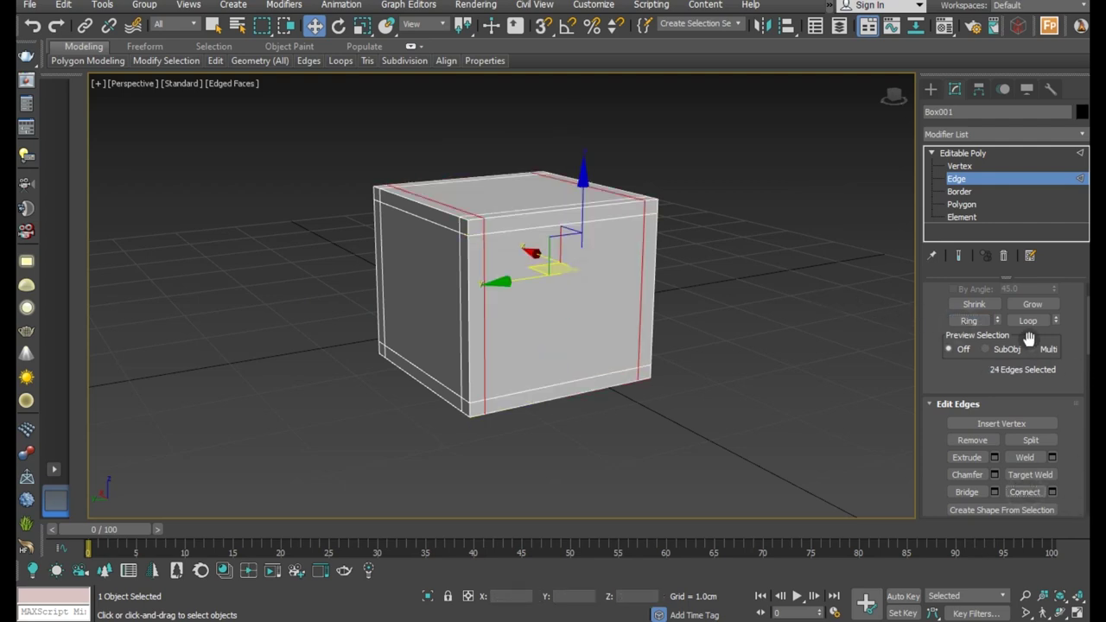
# Reselect the front, left and a third central side panel at Polygon level
pyautogui.click(961, 204)
pyautogui.click(590, 285)
pyautogui.keyDown('ctrl'); pyautogui.click(415, 291); pyautogui.keyUp('ctrl')
pyautogui.keyDown('alt'); pyautogui.moveTo(636, 343); pyautogui.dragTo(480, 344, button='middle'); pyautogui.keyUp('alt')
pyautogui.keyDown('ctrl'); pyautogui.click(588, 367); pyautogui.keyUp('ctrl')
pyautogui.moveTo(587, 368)
pyautogui.keyDown('alt'); pyautogui.mouseDown(button='middle')
pyautogui.moveTo(682, 365)
pyautogui.moveTo(619, 353)
pyautogui.mouseUp(button='middle'); pyautogui.keyUp('alt')
# Add the right panel and extrude all four side panels inward by -0.188 cm
pyautogui.keyDown('ctrl'); pyautogui.click(619, 353); pyautogui.keyUp('ctrl')
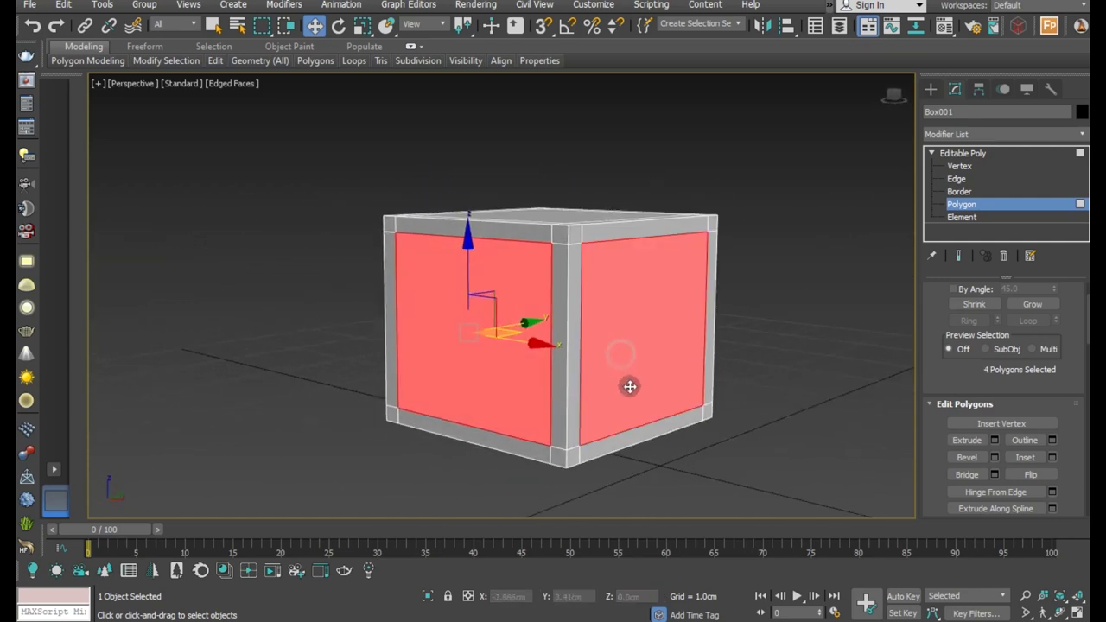
pyautogui.moveTo(674, 388)
pyautogui.keyDown('alt'); pyautogui.mouseDown(button='middle')
pyautogui.moveTo(668, 397)
pyautogui.moveTo(506, 396)
pyautogui.moveTo(859, 403)
pyautogui.mouseUp(button='middle'); pyautogui.keyUp('alt')
pyautogui.scroll(3, 639, 337)
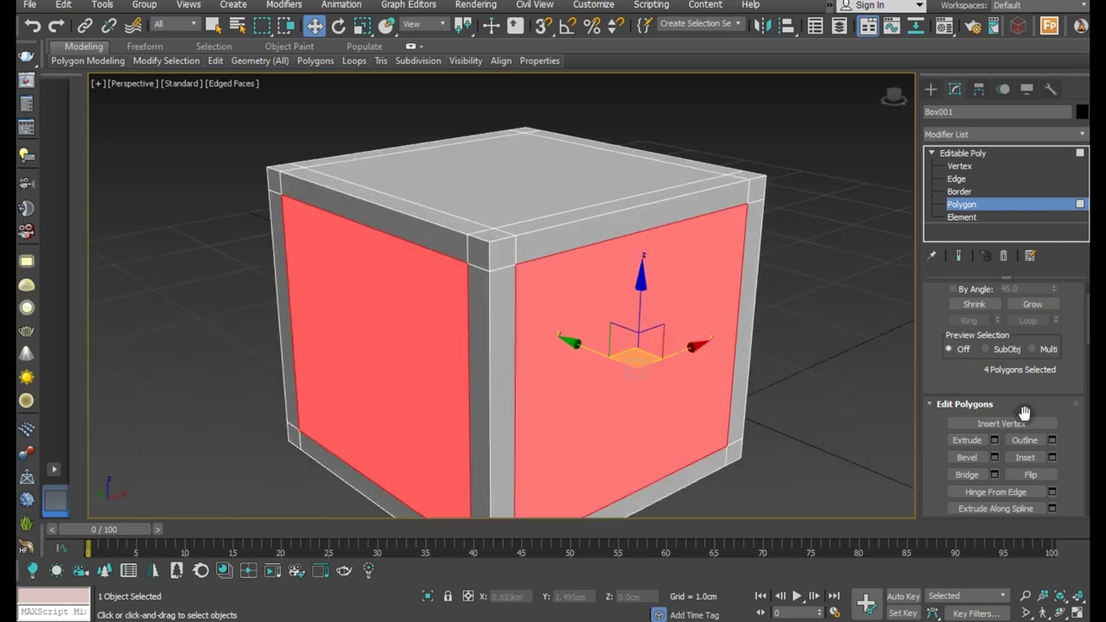
pyautogui.click(994, 440)
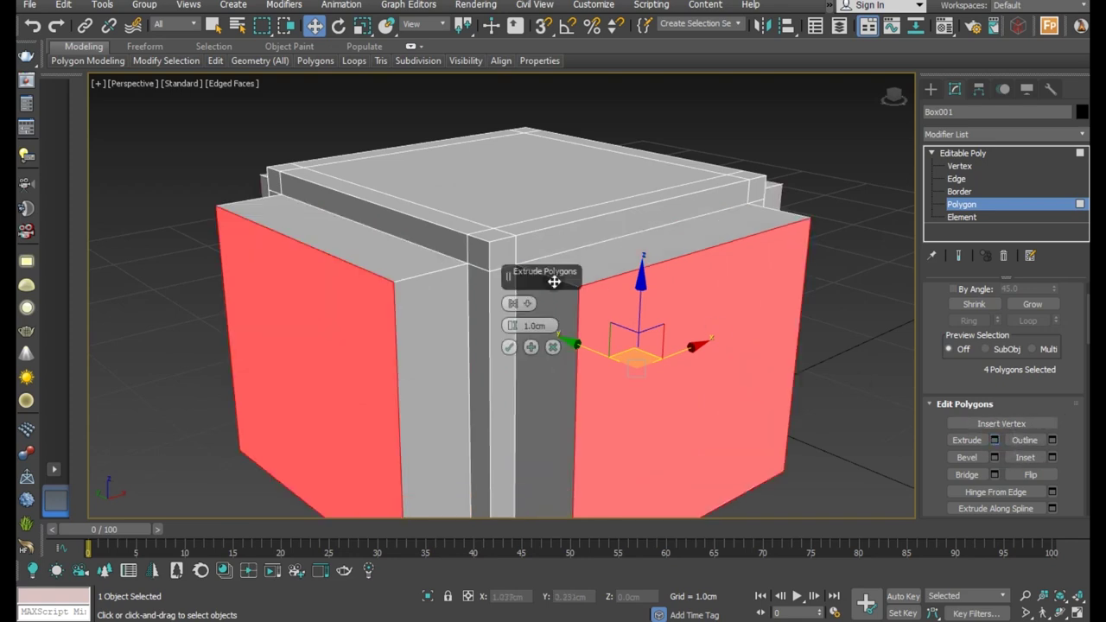
pyautogui.moveTo(514, 325); pyautogui.dragTo(521, 341)
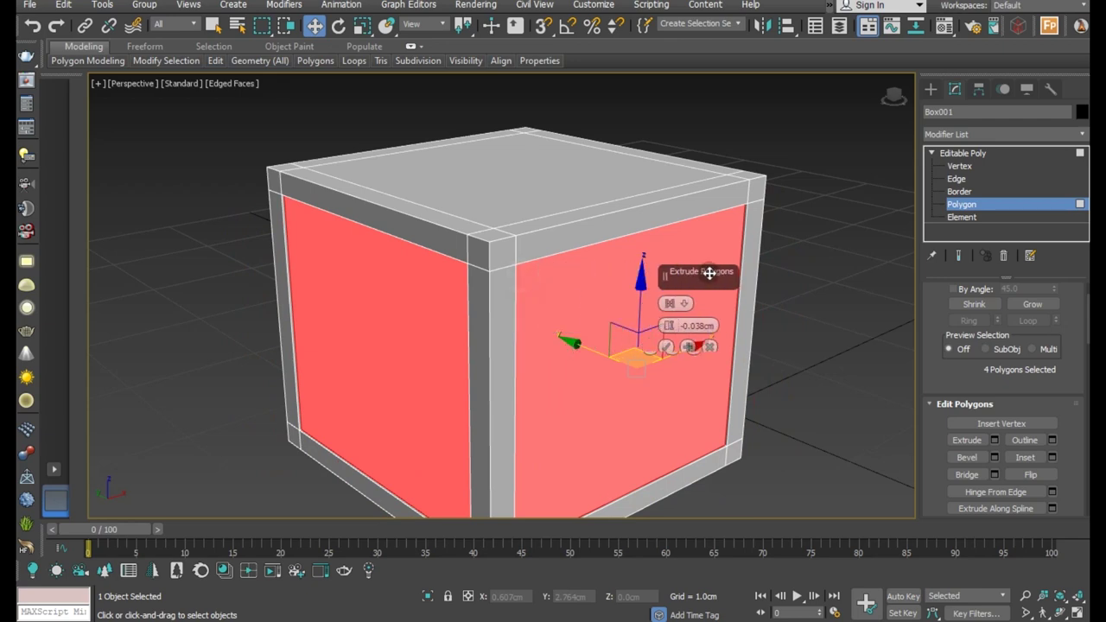
pyautogui.moveTo(553, 273); pyautogui.dragTo(757, 272)
pyautogui.moveTo(619, 361)
pyautogui.keyDown('alt'); pyautogui.mouseDown(button='middle')
pyautogui.moveTo(533, 321)
pyautogui.moveTo(510, 294)
pyautogui.moveTo(454, 282)
pyautogui.moveTo(533, 311)
pyautogui.moveTo(494, 292)
pyautogui.mouseUp(button='middle'); pyautogui.keyUp('alt')
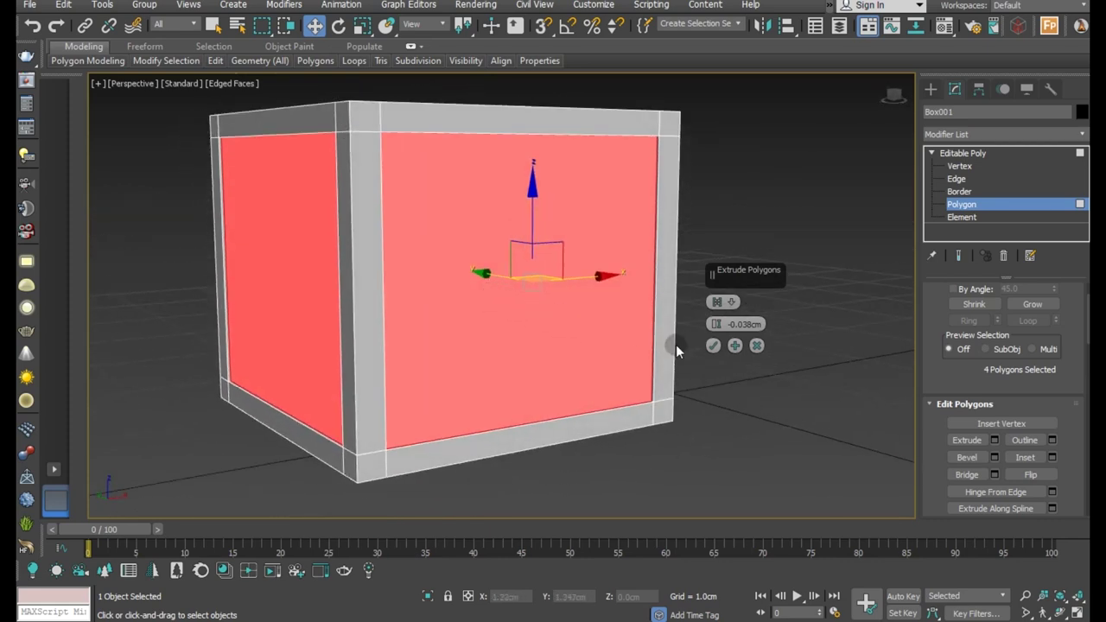
pyautogui.moveTo(715, 324); pyautogui.dragTo(724, 327)
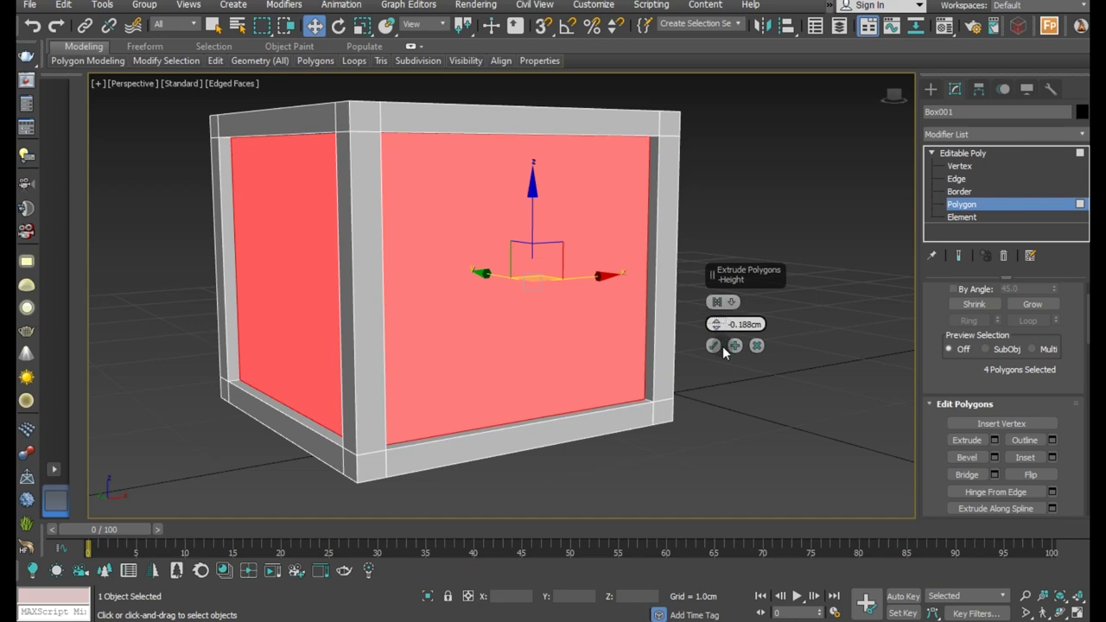
pyautogui.click(713, 345)
pyautogui.moveTo(712, 346)
pyautogui.keyDown('alt'); pyautogui.mouseDown(button='middle')
pyautogui.moveTo(719, 243)
pyautogui.moveTo(653, 247)
pyautogui.moveTo(620, 276)
pyautogui.moveTo(531, 293)
pyautogui.moveTo(816, 309)
pyautogui.mouseUp(button='middle'); pyautogui.keyUp('alt')
# Select the front panel's top and bottom edges at Edge level
pyautogui.click(953, 178)
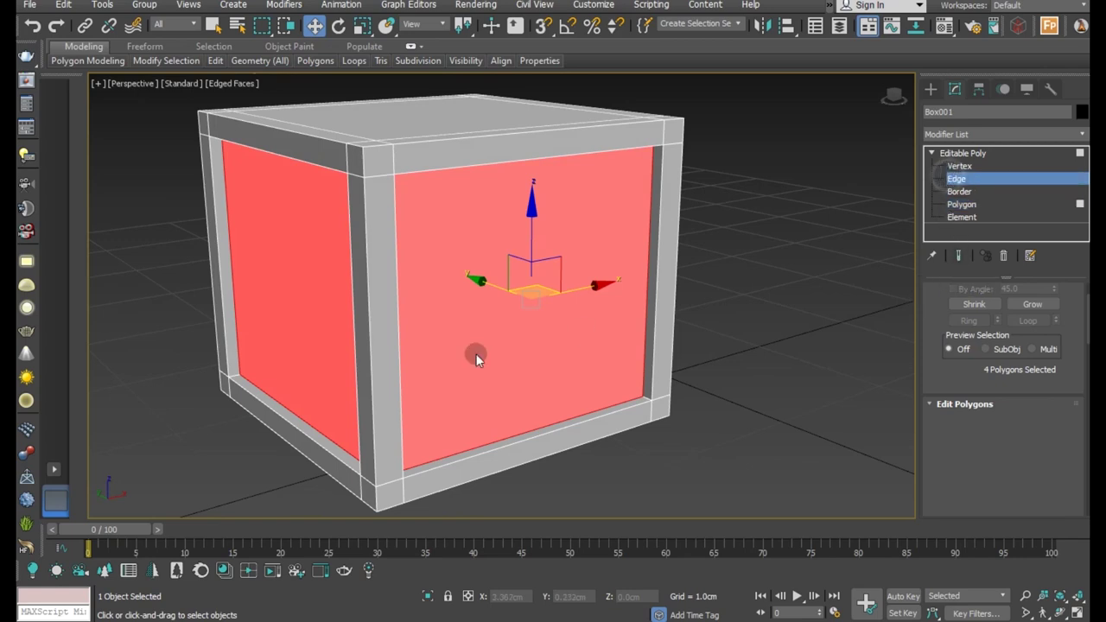
pyautogui.click(490, 443)
pyautogui.moveTo(493, 436)
pyautogui.keyDown('alt'); pyautogui.mouseDown(button='middle')
pyautogui.moveTo(506, 217)
pyautogui.moveTo(517, 335)
pyautogui.mouseUp(button='middle'); pyautogui.keyUp('alt')
pyautogui.keyDown('ctrl'); pyautogui.click(491, 184); pyautogui.keyUp('ctrl')
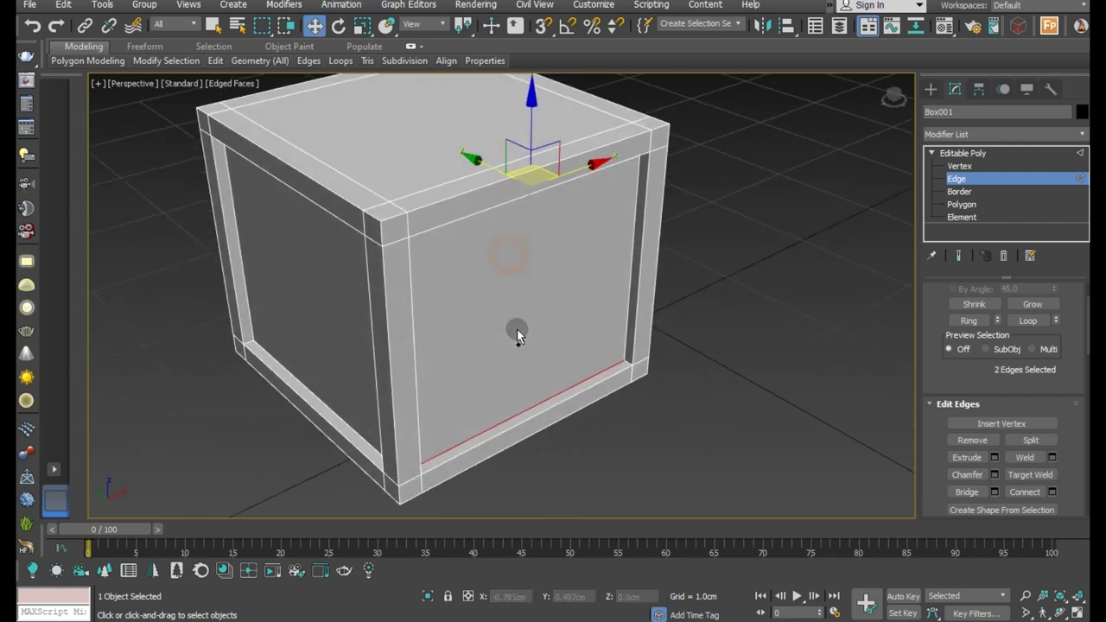
# Connect them with 10 evenly spaced vertical edges, Pinch 0
pyautogui.click(1052, 492)
pyautogui.keyDown('alt'); pyautogui.moveTo(666, 414); pyautogui.dragTo(670, 411, button='middle'); pyautogui.keyUp('alt')
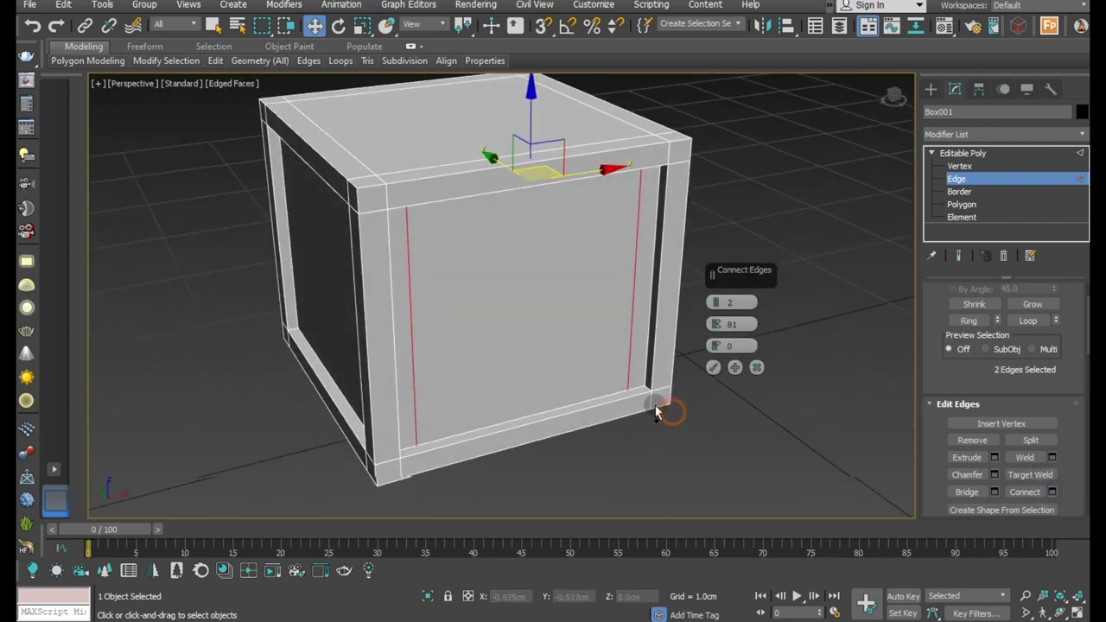
pyautogui.click(715, 307)
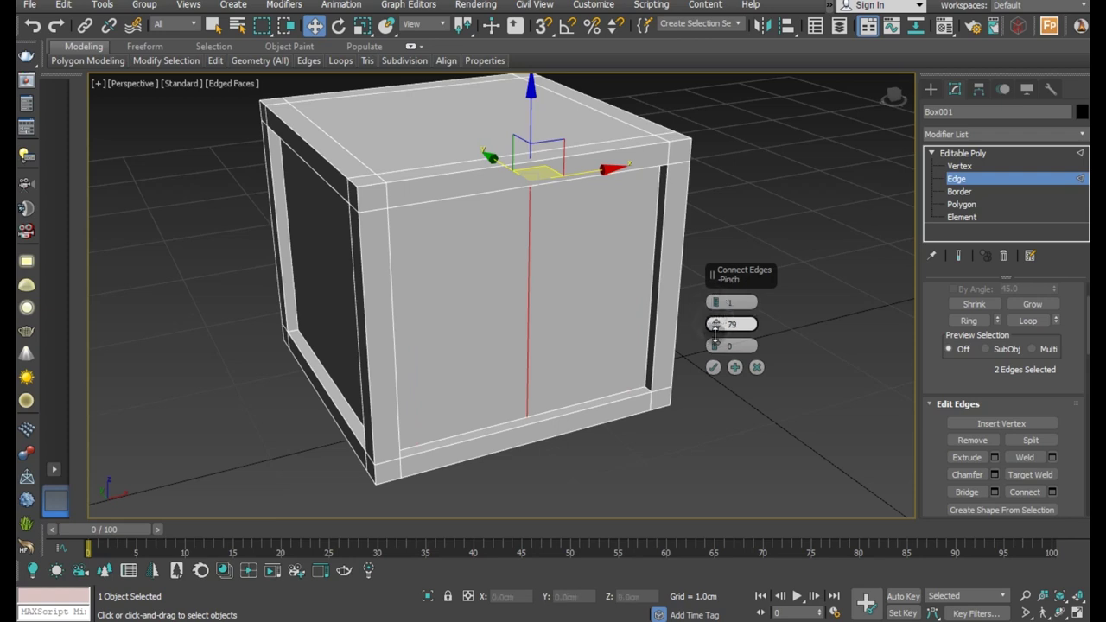
pyautogui.moveTo(715, 302); pyautogui.dragTo(707, 281)
pyautogui.moveTo(714, 324)
pyautogui.mouseDown()
pyautogui.moveTo(739, 538)
pyautogui.moveTo(692, 421)
pyautogui.mouseUp()
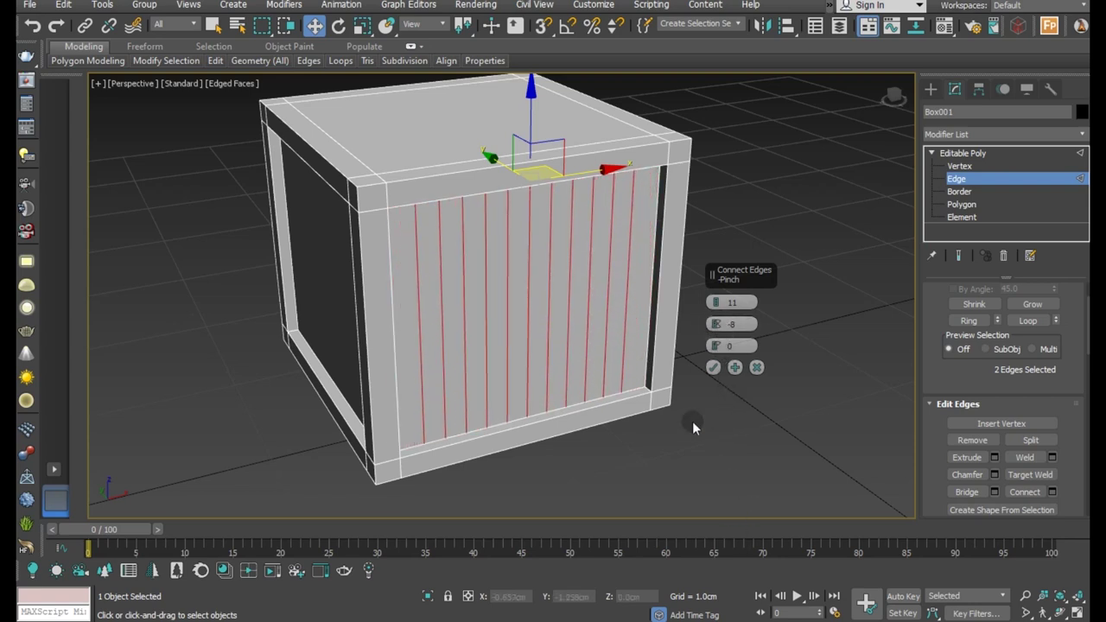
pyautogui.keyDown('alt'); pyautogui.moveTo(476, 358); pyautogui.dragTo(493, 389, button='middle'); pyautogui.keyUp('alt')
pyautogui.moveTo(714, 324); pyautogui.dragTo(704, 298)
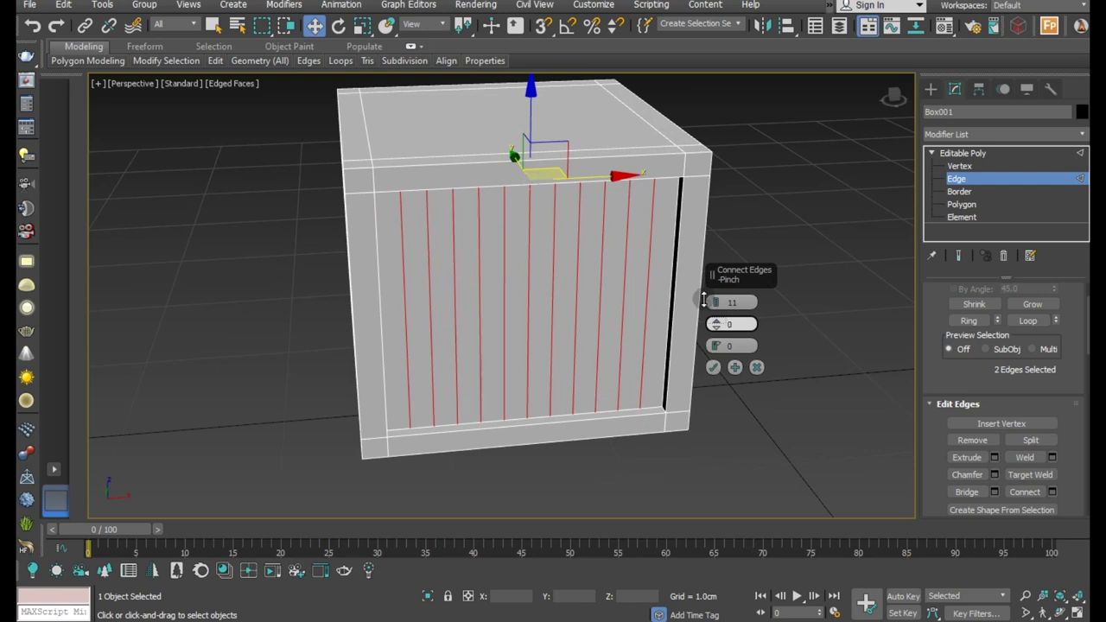
pyautogui.click(717, 307)
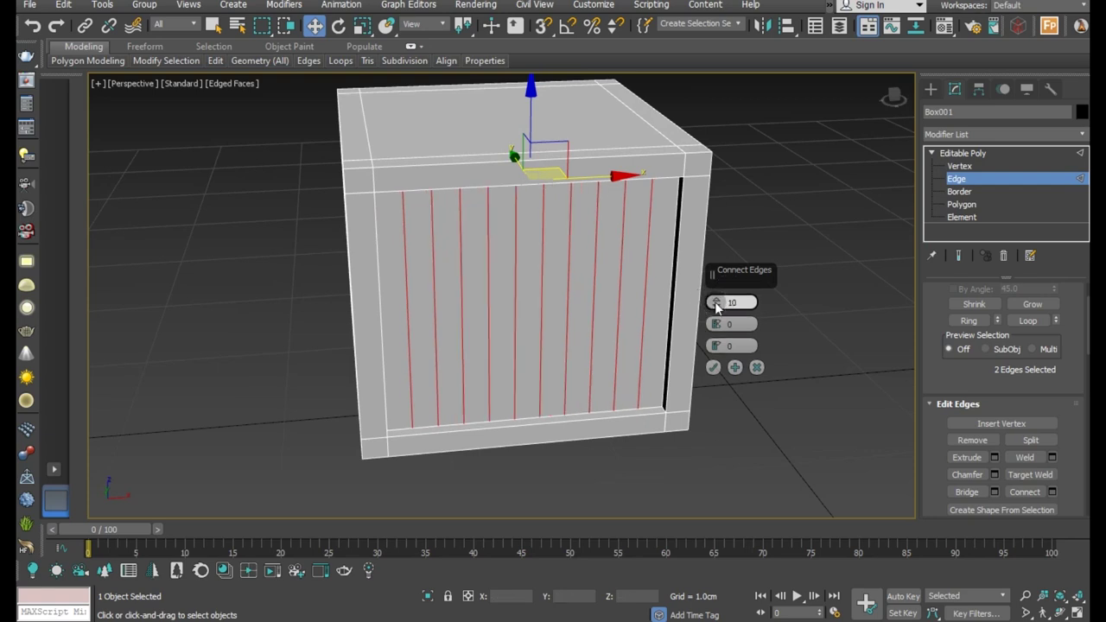
pyautogui.keyDown('alt'); pyautogui.moveTo(539, 363); pyautogui.dragTo(661, 365, button='middle'); pyautogui.keyUp('alt')
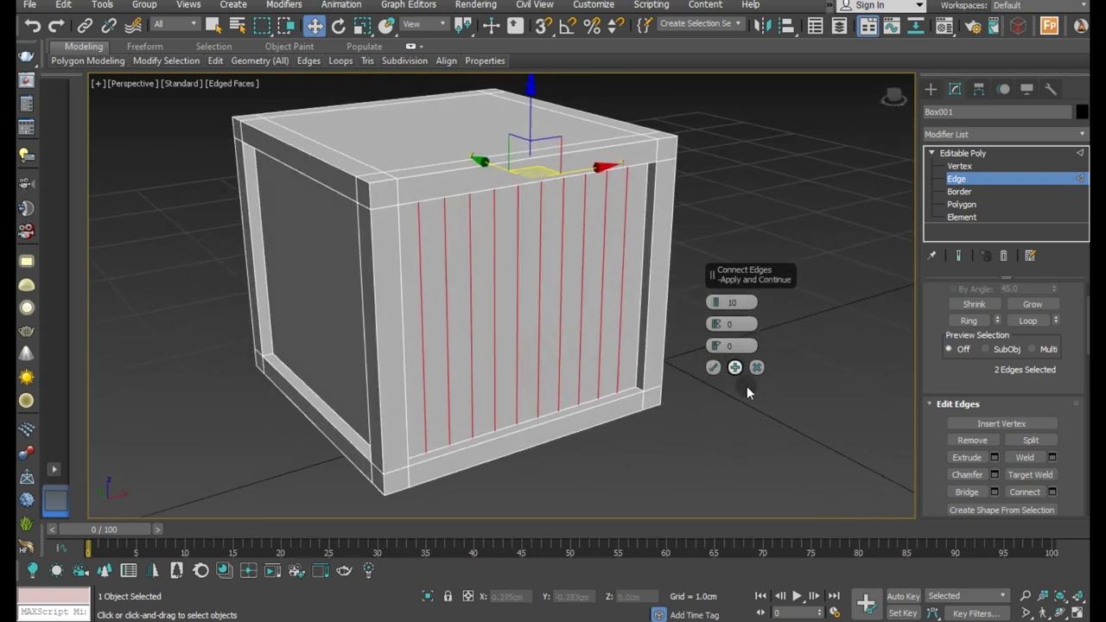
pyautogui.click(713, 367)
# Try selecting the whole front panel at Polygon level with By Angle selection
pyautogui.click(959, 204)
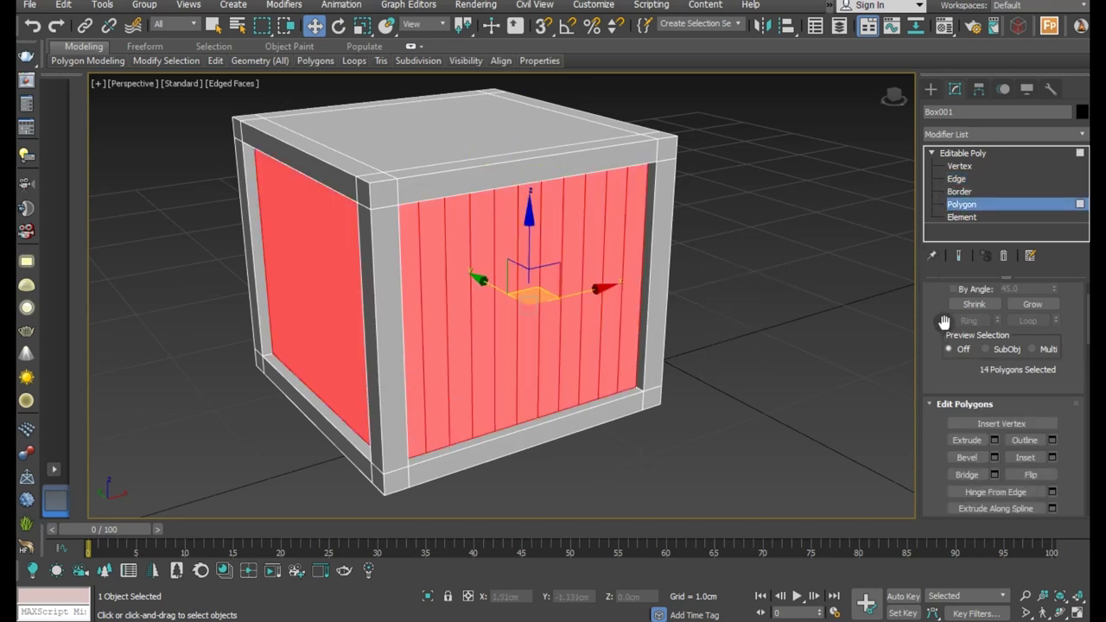
pyautogui.click(960, 290)
pyautogui.click(716, 348)
pyautogui.click(537, 349)
pyautogui.click(960, 290)
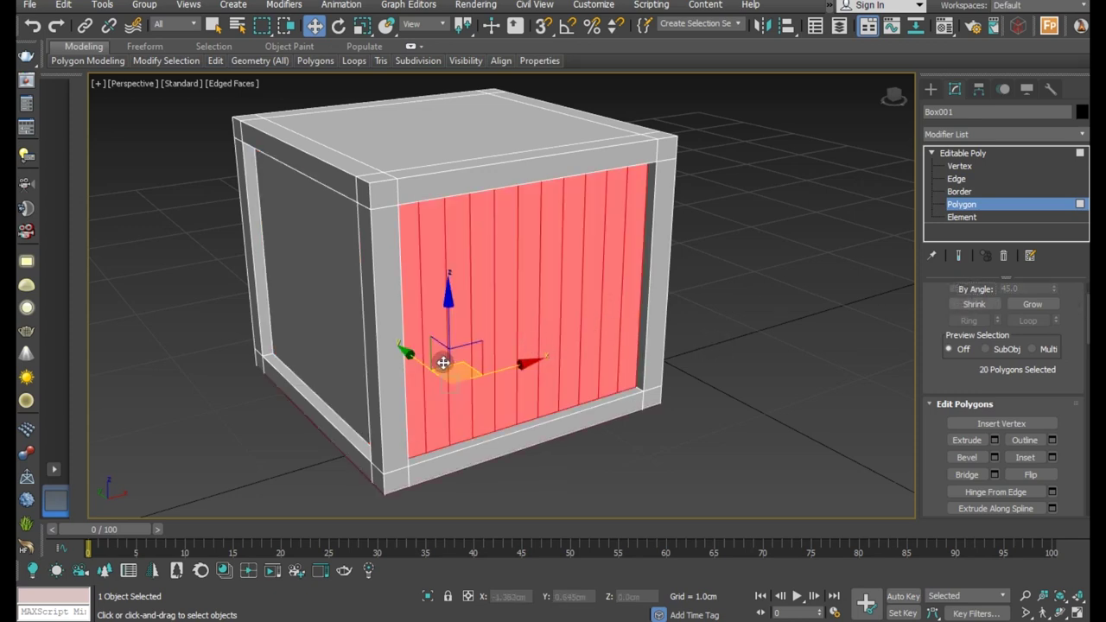
# Select all 11 front-panel strips one by one
pyautogui.click(416, 356)
pyautogui.keyDown('ctrl'); pyautogui.click(436, 362); pyautogui.keyUp('ctrl')
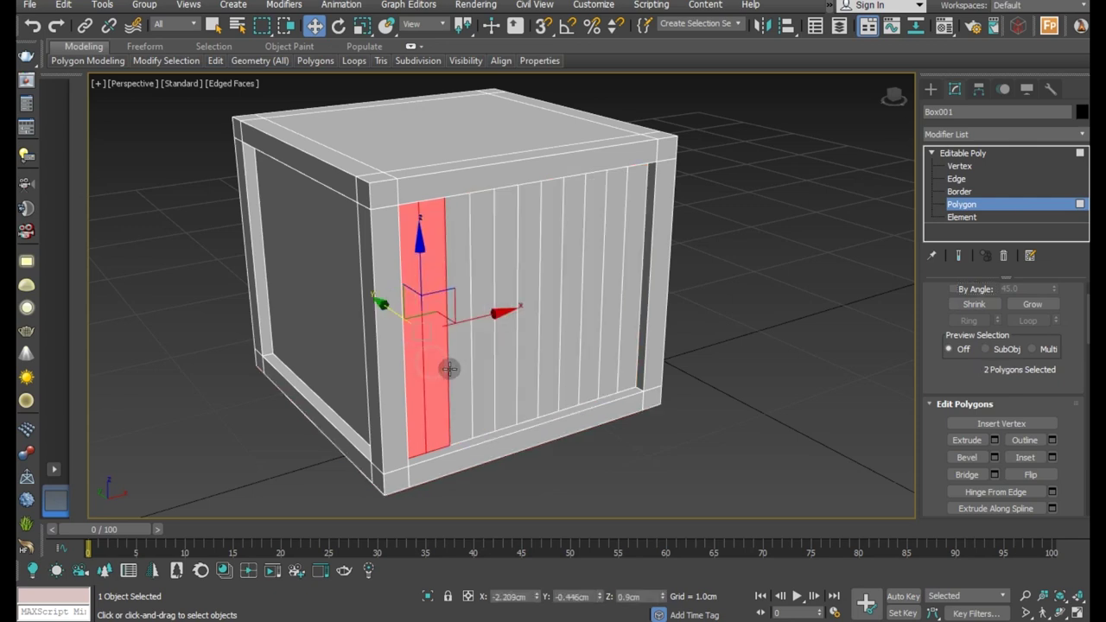
pyautogui.keyDown('ctrl'); pyautogui.click(458, 372); pyautogui.keyUp('ctrl')
pyautogui.keyDown('ctrl'); pyautogui.click(482, 374); pyautogui.keyUp('ctrl')
pyautogui.keyDown('ctrl'); pyautogui.click(506, 373); pyautogui.keyUp('ctrl')
pyautogui.keyDown('ctrl'); pyautogui.click(526, 373); pyautogui.keyUp('ctrl')
pyautogui.keyDown('ctrl'); pyautogui.click(545, 371); pyautogui.keyUp('ctrl')
pyautogui.keyDown('ctrl'); pyautogui.click(575, 364); pyautogui.keyUp('ctrl')
pyautogui.keyDown('ctrl'); pyautogui.click(594, 361); pyautogui.keyUp('ctrl')
pyautogui.keyDown('ctrl'); pyautogui.click(609, 354); pyautogui.keyUp('ctrl')
pyautogui.keyDown('ctrl'); pyautogui.click(625, 348); pyautogui.keyUp('ctrl')
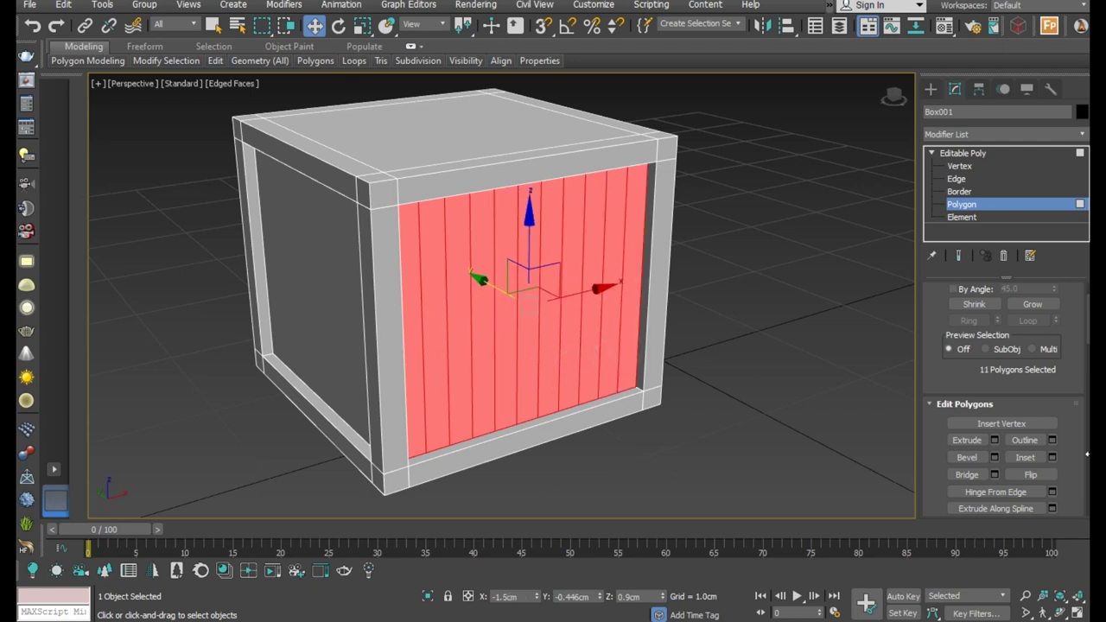
# Inset the strips By Polygon by about 0.07 cm
pyautogui.click(1051, 457)
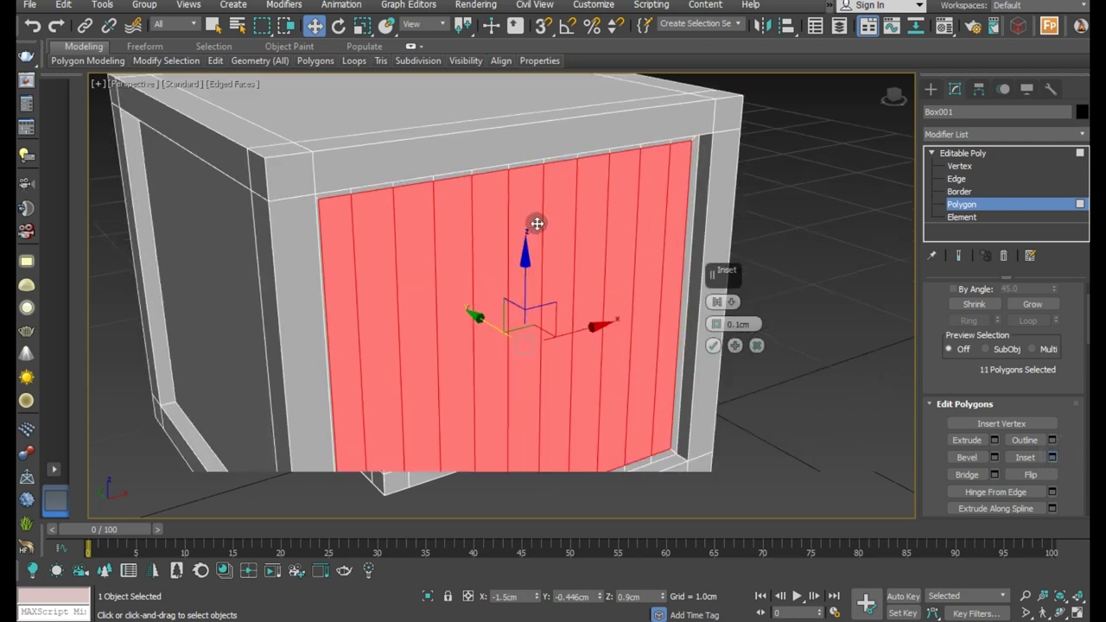
pyautogui.scroll(2, 538, 216)
pyautogui.click(722, 304)
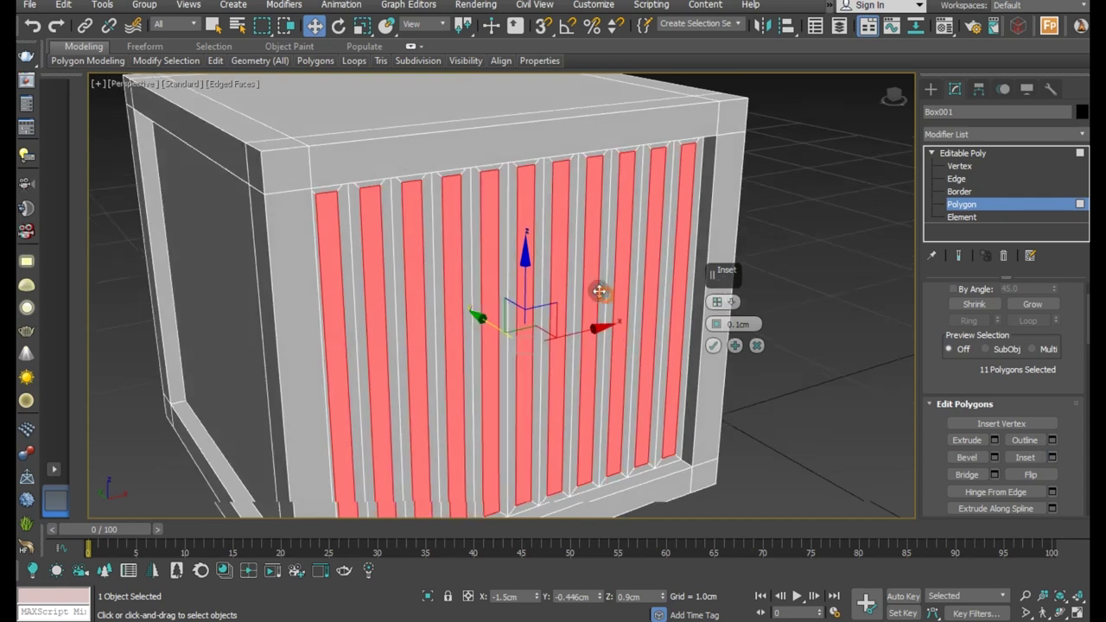
pyautogui.keyDown('alt'); pyautogui.moveTo(595, 301); pyautogui.dragTo(596, 282, button='middle'); pyautogui.keyUp('alt')
pyautogui.scroll(2, 560, 211)
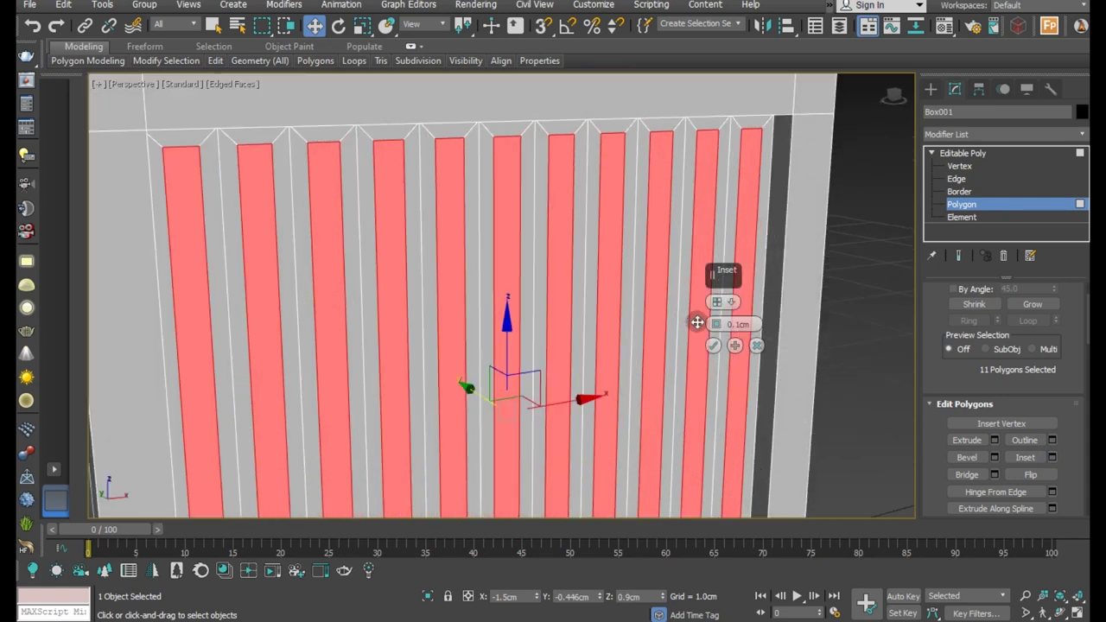
pyautogui.moveTo(710, 324); pyautogui.dragTo(713, 324)
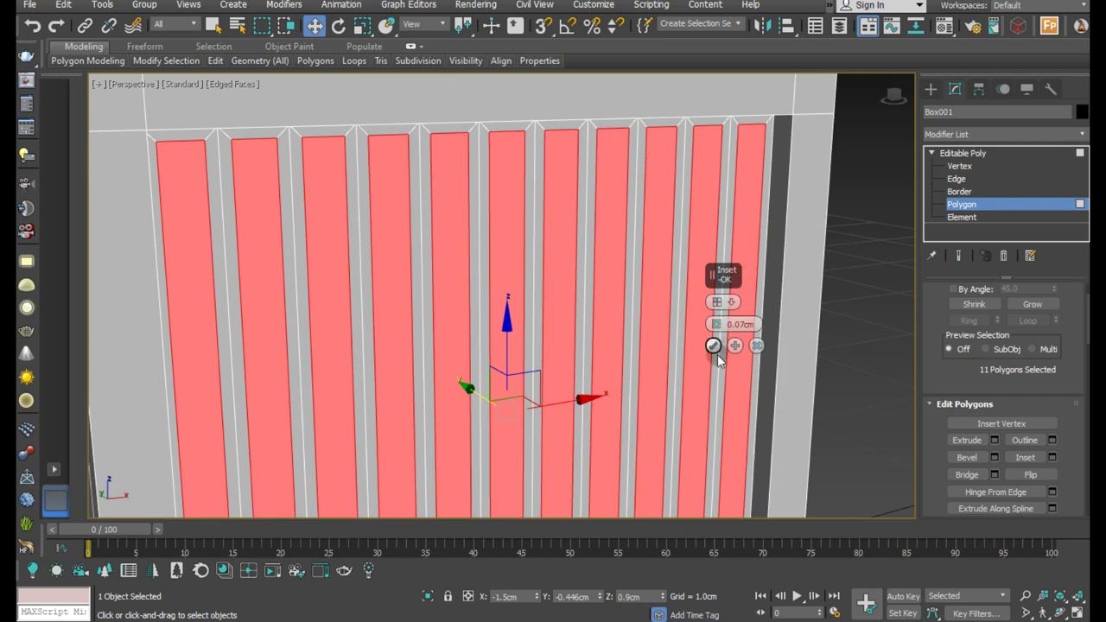
pyautogui.click(712, 346)
pyautogui.scroll(-5, 574, 331)
pyautogui.scroll(2, 575, 331)
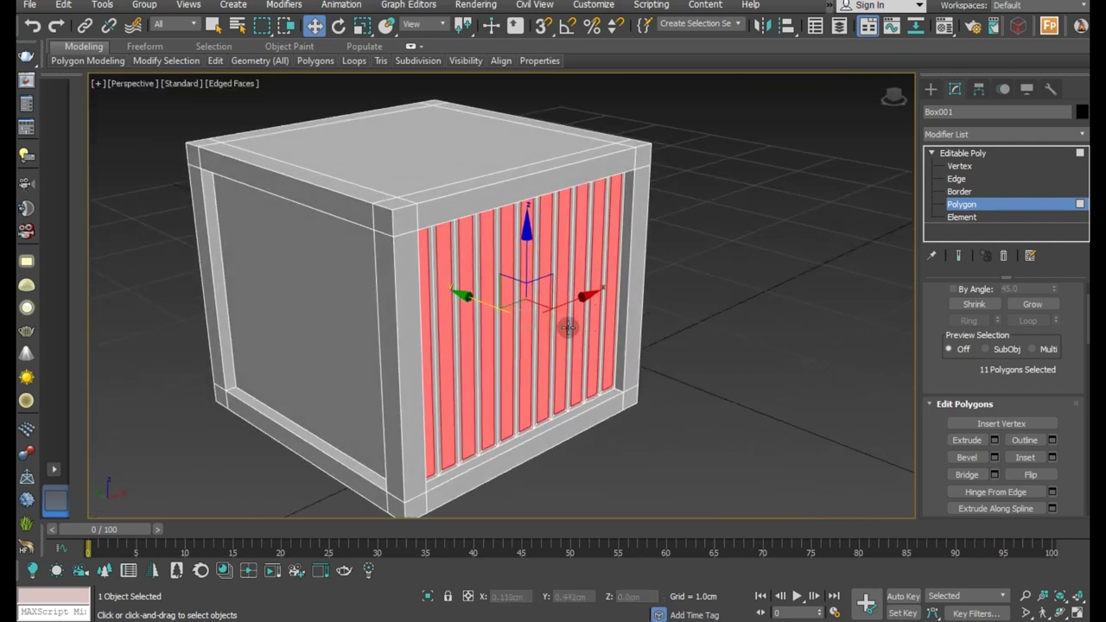
pyautogui.scroll(3, 528, 311)
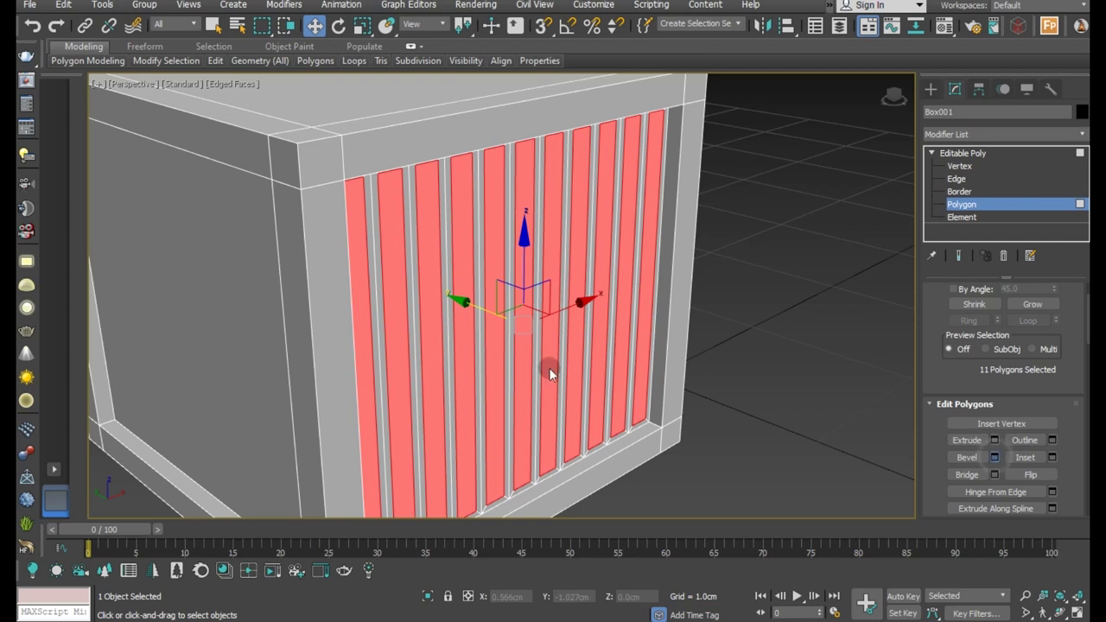
# Bevel the 11 front strips with Height 0.082 cm and Outline -0.055 cm
pyautogui.click(994, 456)
pyautogui.moveTo(714, 327); pyautogui.dragTo(710, 377)
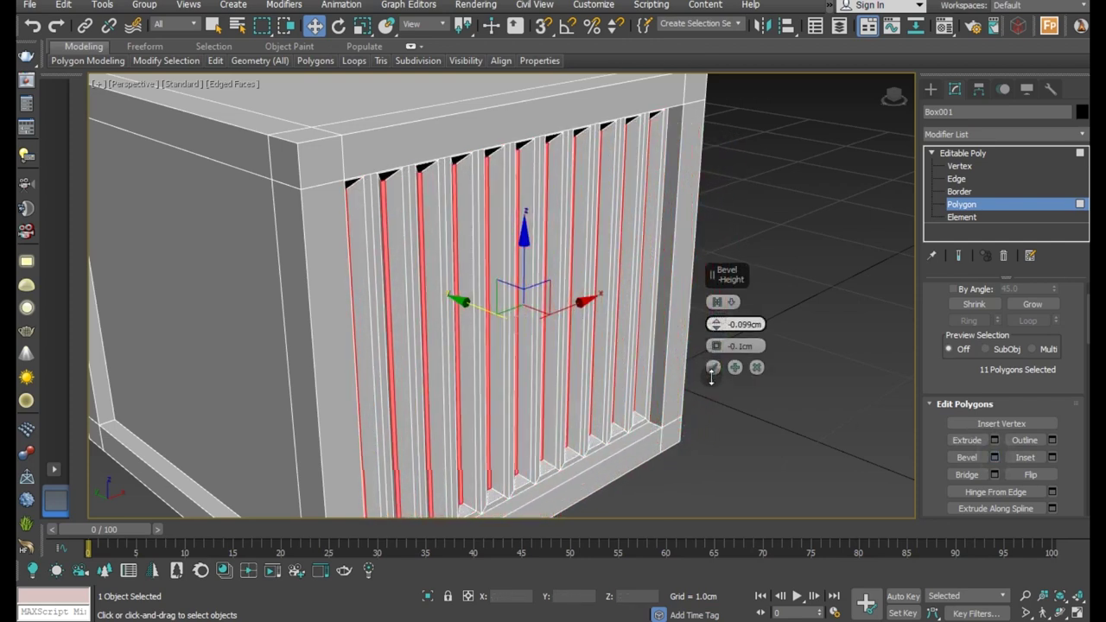
pyautogui.moveTo(491, 336)
pyautogui.keyDown('alt'); pyautogui.mouseDown(button='middle')
pyautogui.moveTo(395, 323)
pyautogui.moveTo(373, 332)
pyautogui.moveTo(682, 342)
pyautogui.moveTo(622, 349)
pyautogui.mouseUp(button='middle'); pyautogui.keyUp('alt')
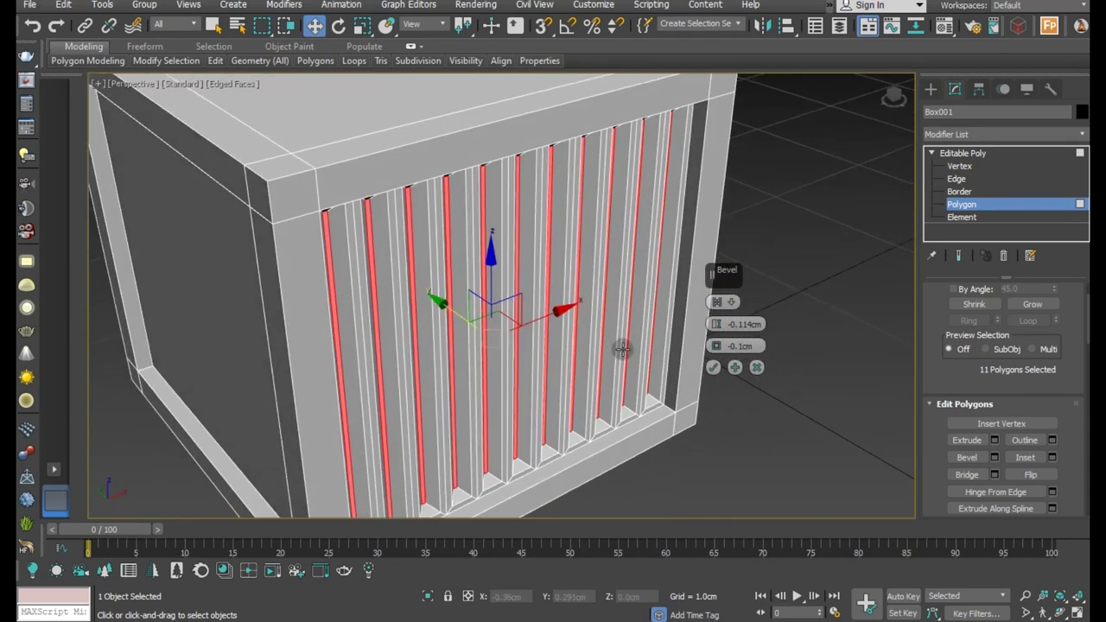
pyautogui.moveTo(713, 324); pyautogui.dragTo(710, 340)
pyautogui.moveTo(577, 333)
pyautogui.keyDown('alt'); pyautogui.mouseDown(button='middle')
pyautogui.moveTo(501, 333)
pyautogui.moveTo(535, 335)
pyautogui.mouseUp(button='middle'); pyautogui.keyUp('alt')
pyautogui.moveTo(715, 325)
pyautogui.mouseDown()
pyautogui.moveTo(719, 332)
pyautogui.moveTo(717, 313)
pyautogui.moveTo(718, 346)
pyautogui.mouseUp()
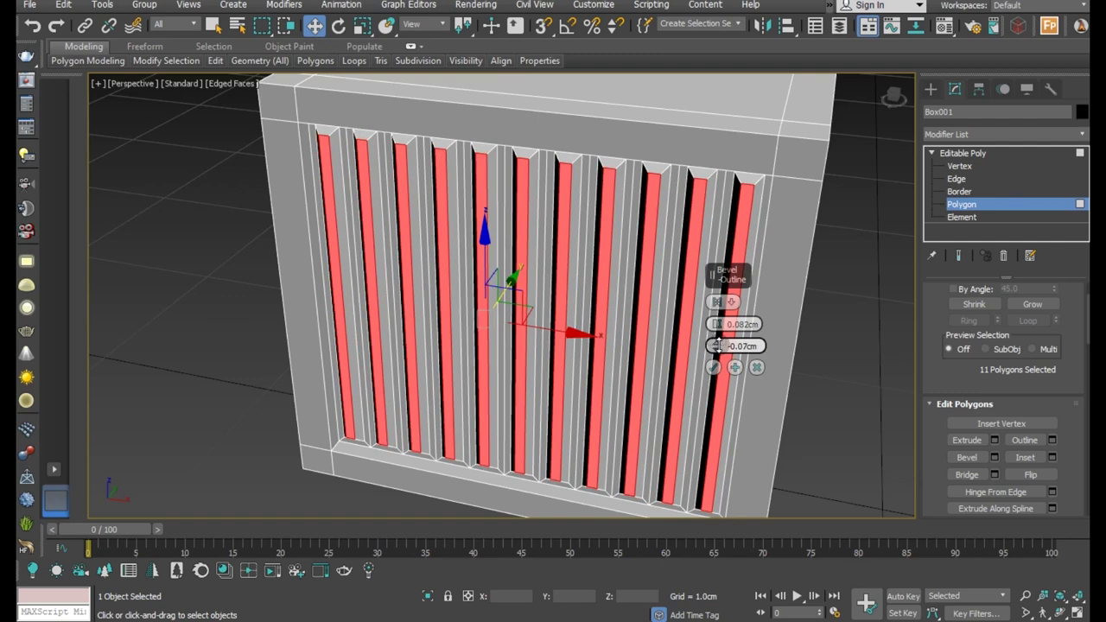
pyautogui.moveTo(562, 320)
pyautogui.keyDown('alt'); pyautogui.mouseDown(button='middle')
pyautogui.moveTo(659, 311)
pyautogui.moveTo(682, 332)
pyautogui.mouseUp(button='middle'); pyautogui.keyUp('alt')
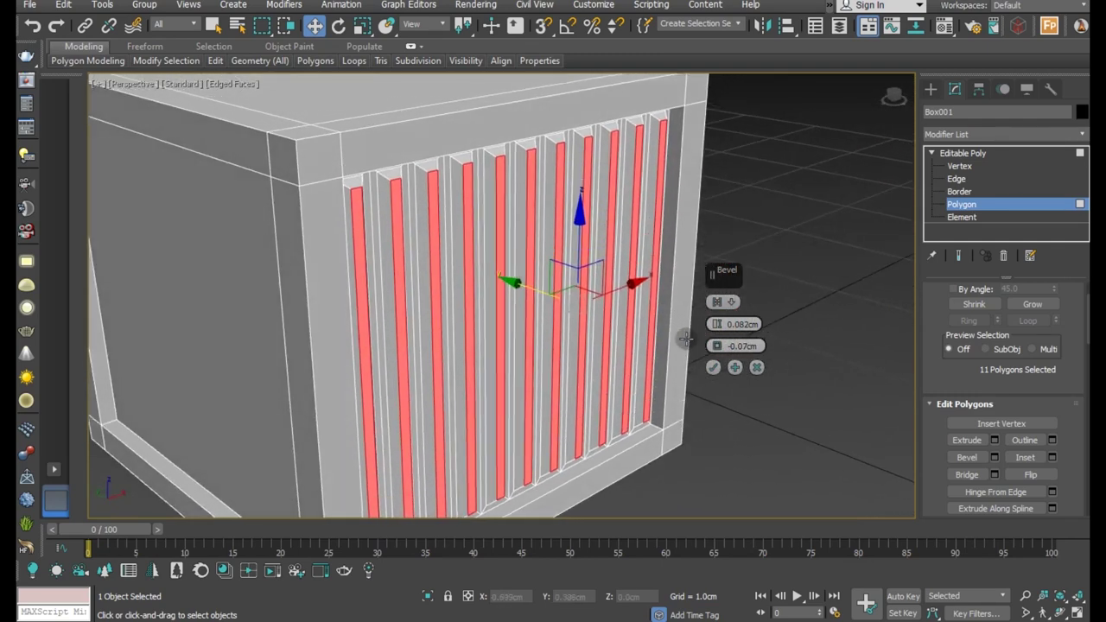
pyautogui.moveTo(715, 324); pyautogui.dragTo(709, 346)
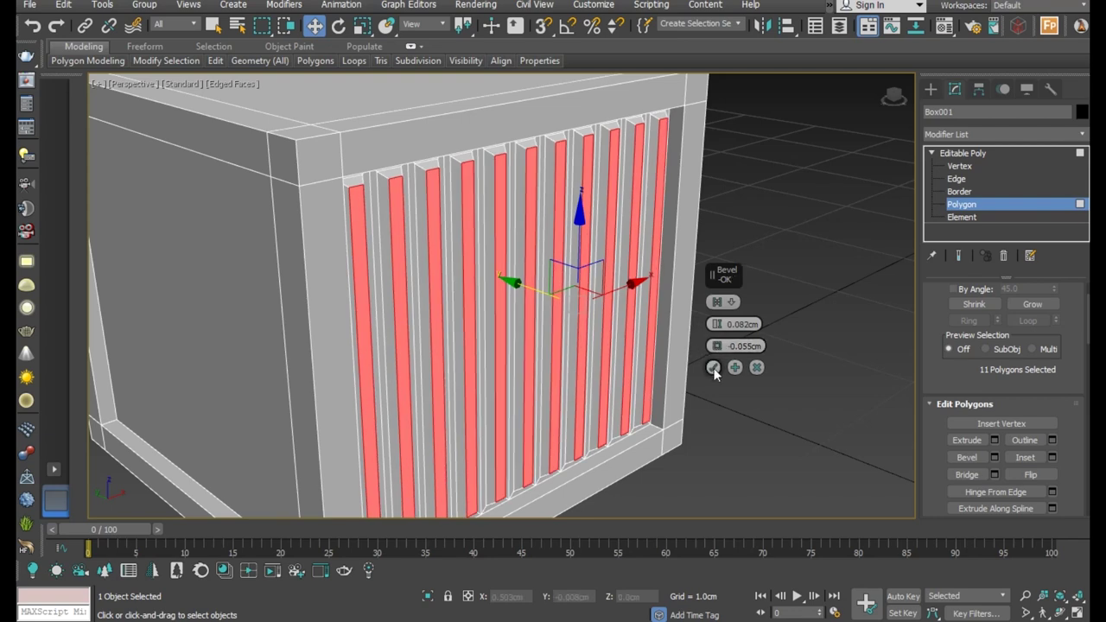
pyautogui.click(714, 369)
pyautogui.scroll(-5, 675, 343)
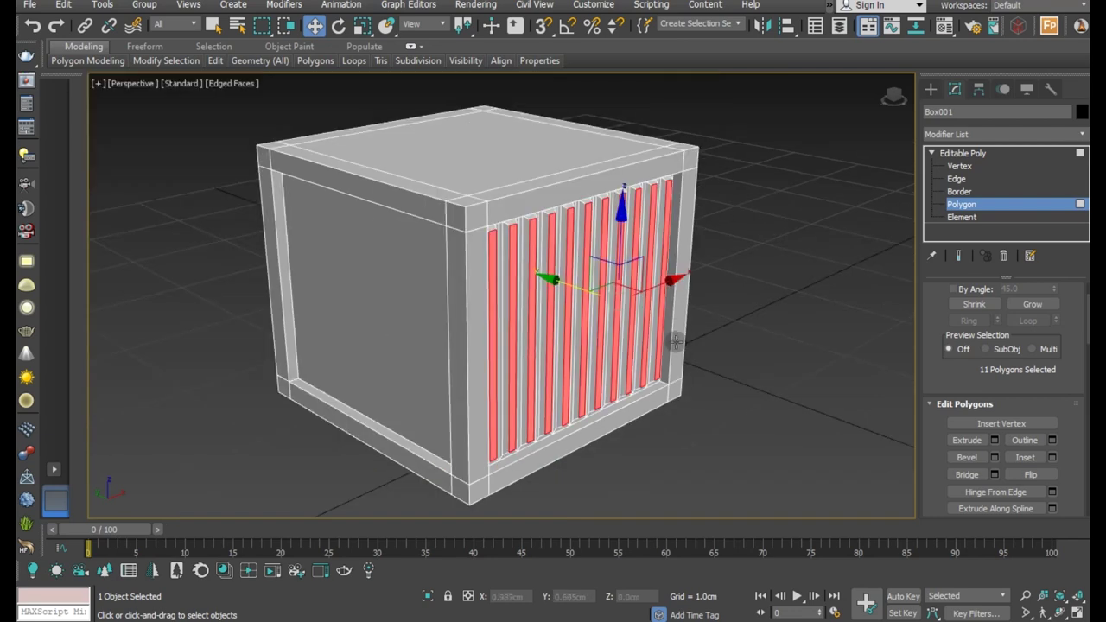
# Split the crate's underside panel by connecting two opposite edges with 10 new edges
pyautogui.click(956, 178)
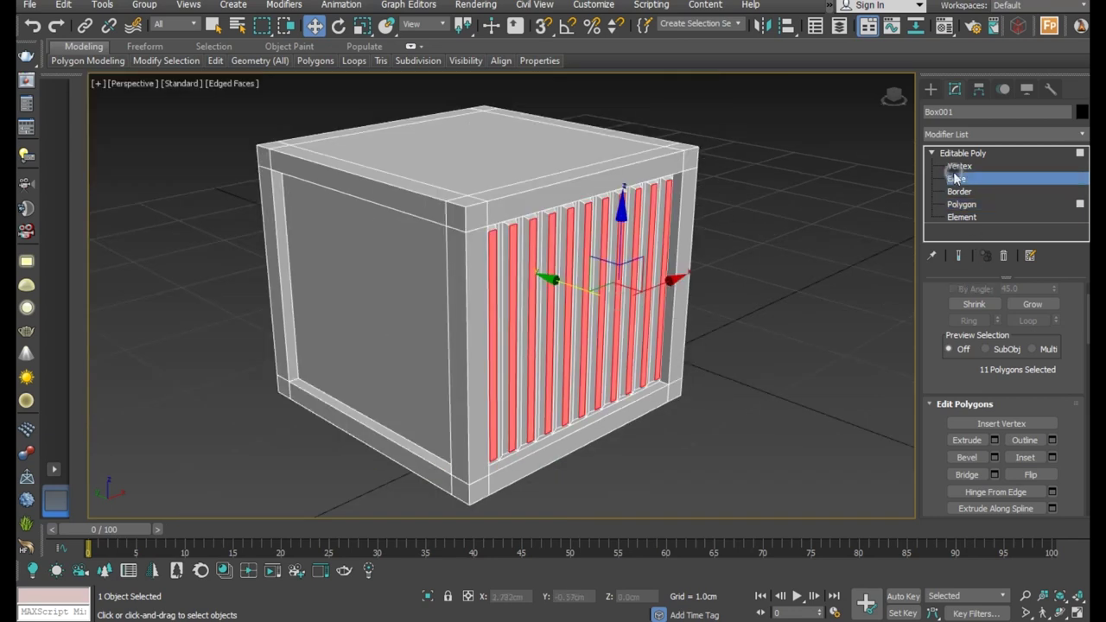
pyautogui.click(357, 408)
pyautogui.keyDown('alt'); pyautogui.moveTo(357, 409); pyautogui.dragTo(437, 261, button='middle'); pyautogui.keyUp('alt')
pyautogui.keyDown('ctrl'); pyautogui.click(424, 252); pyautogui.keyUp('ctrl')
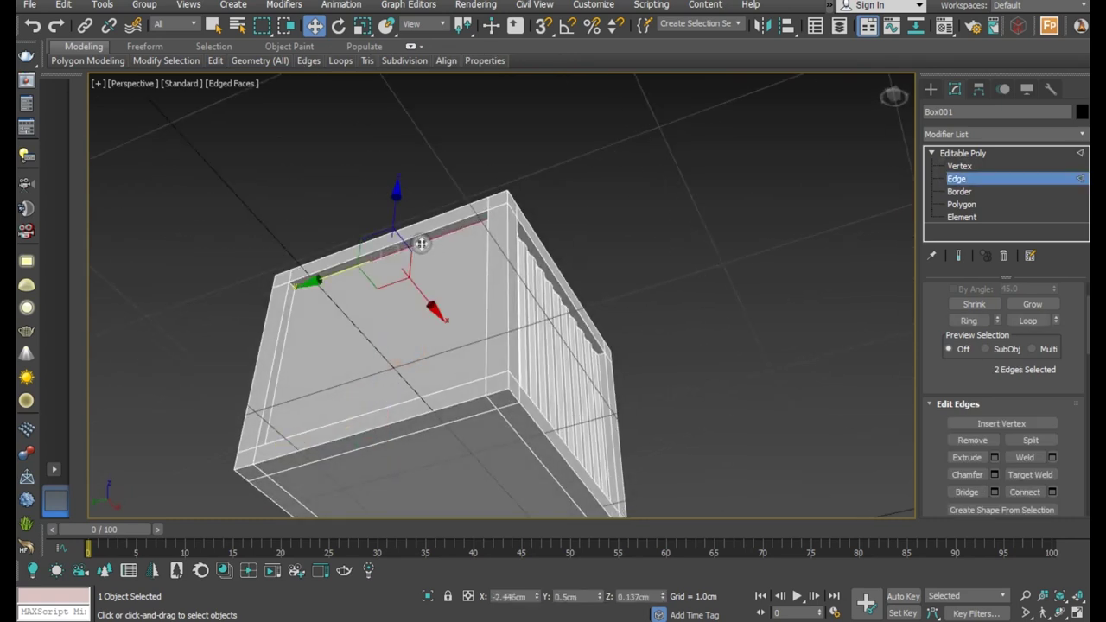
pyautogui.click(1023, 492)
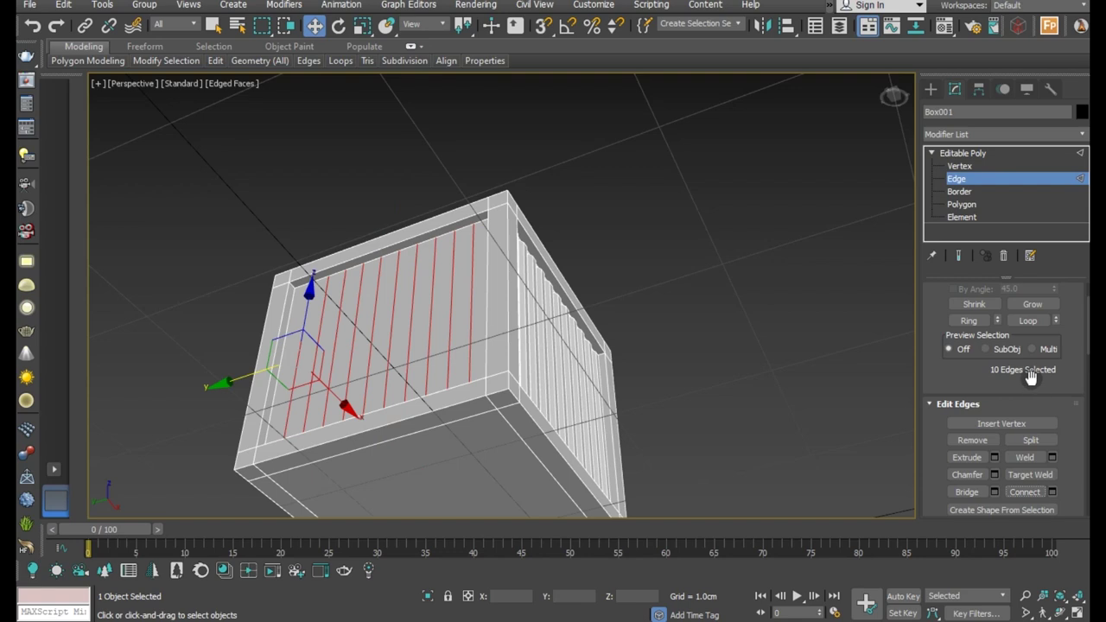
# In Polygon mode, select all eleven plank faces on the crate front
pyautogui.click(961, 204)
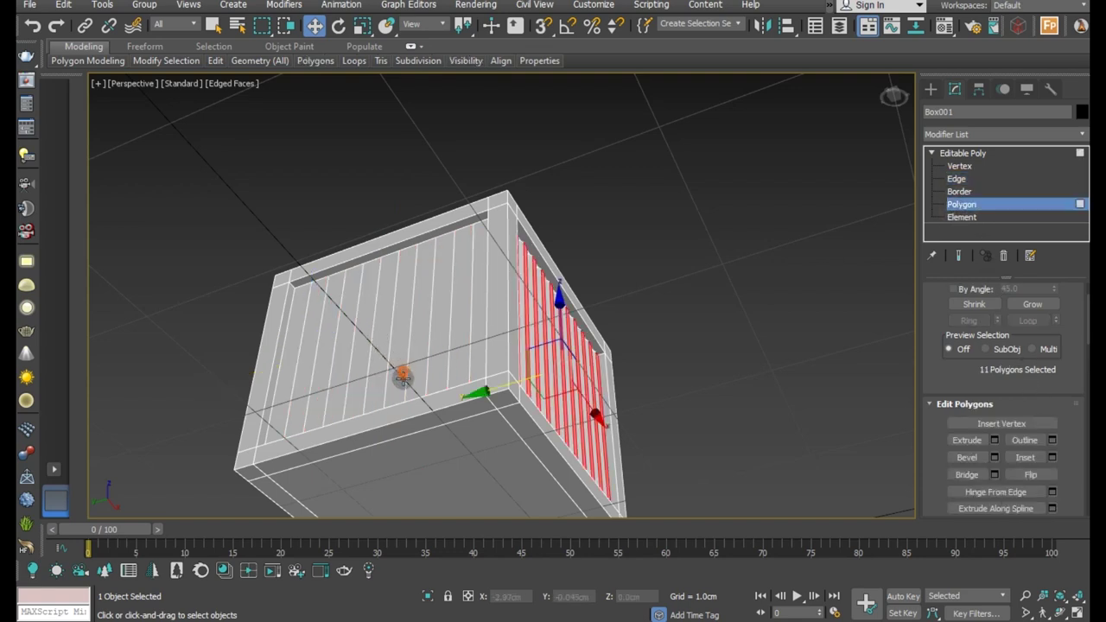
pyautogui.keyDown('alt'); pyautogui.moveTo(402, 376); pyautogui.dragTo(326, 466, button='middle'); pyautogui.keyUp('alt')
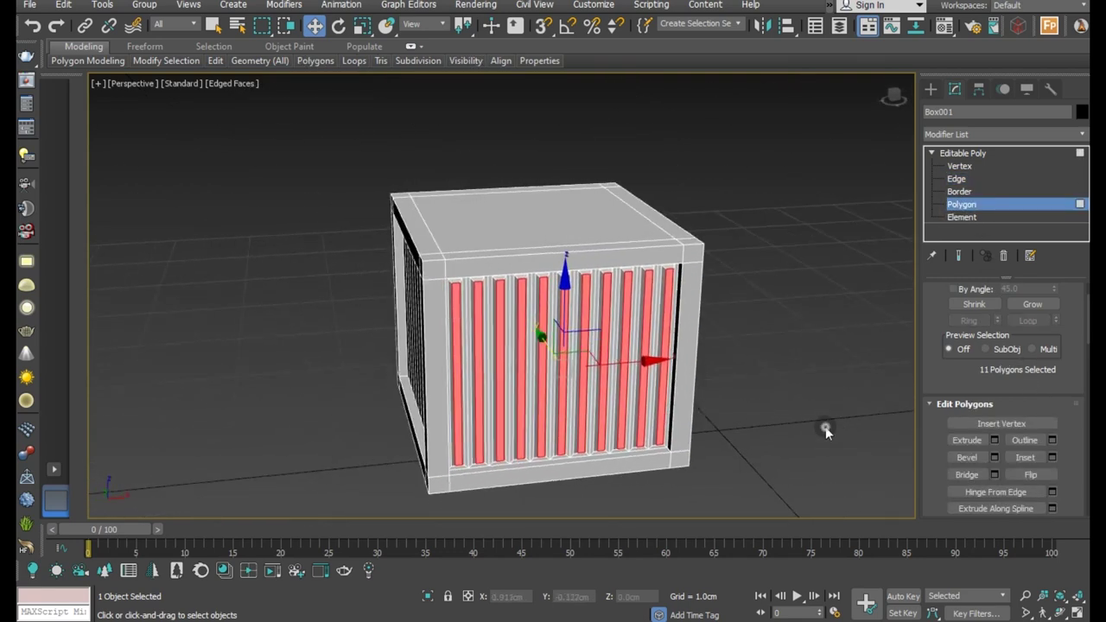
pyautogui.click(825, 426)
pyautogui.keyDown('alt'); pyautogui.moveTo(593, 390); pyautogui.dragTo(591, 378, button='middle'); pyautogui.keyUp('alt')
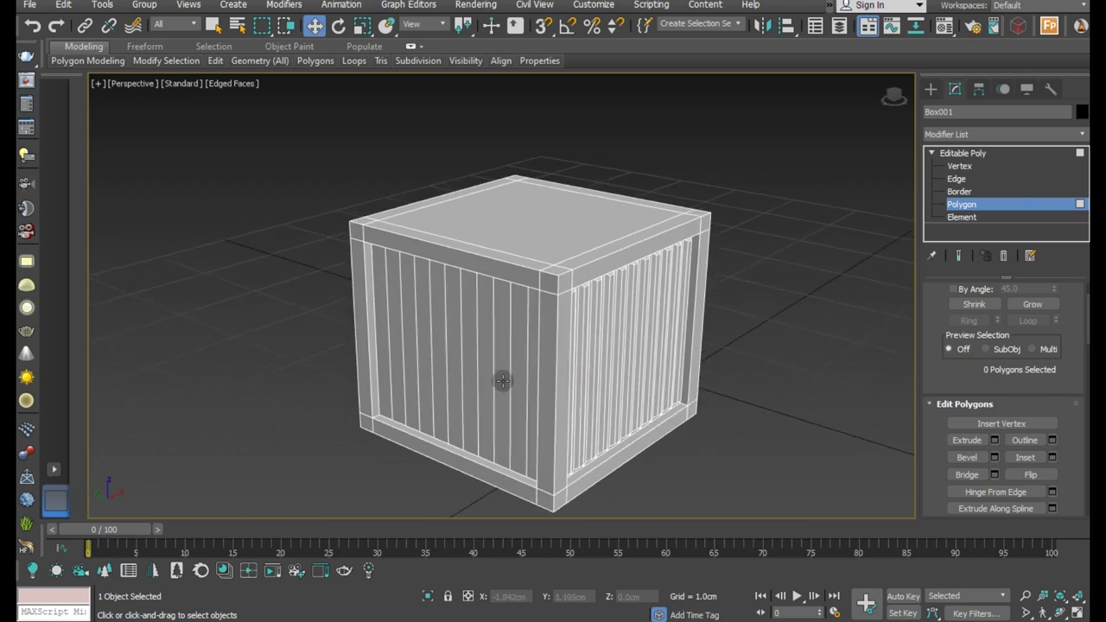
pyautogui.scroll(2, 510, 393)
pyautogui.click(523, 419)
pyautogui.keyDown('ctrl'); pyautogui.click(495, 424); pyautogui.keyUp('ctrl')
pyautogui.keyDown('ctrl'); pyautogui.click(482, 419); pyautogui.keyUp('ctrl')
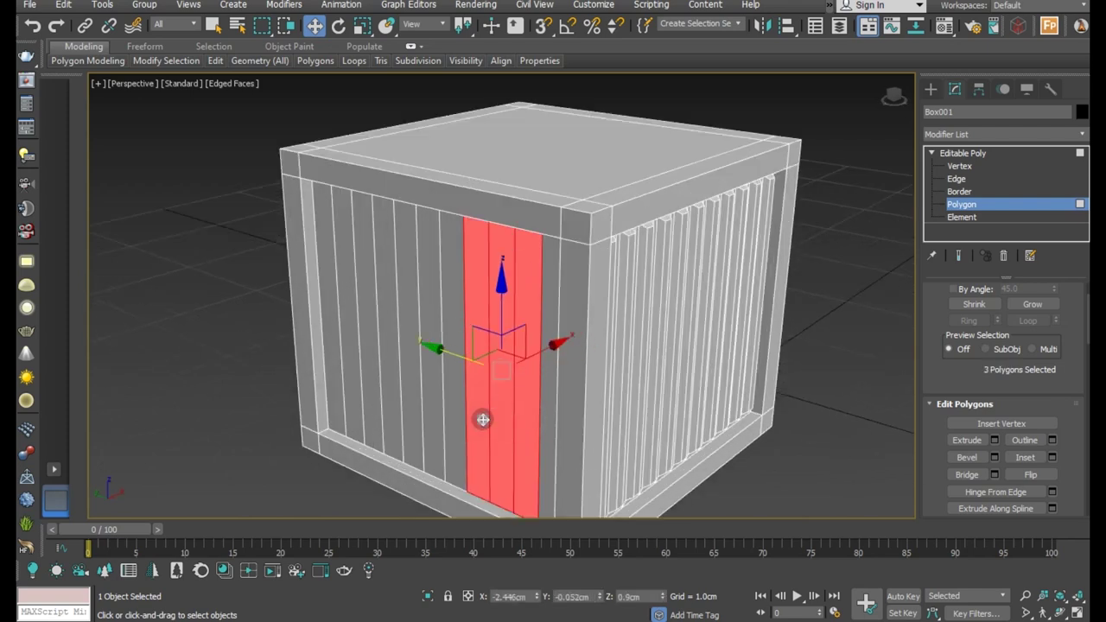
pyautogui.keyDown('ctrl'); pyautogui.click(455, 401); pyautogui.keyUp('ctrl')
pyautogui.keyDown('ctrl'); pyautogui.click(431, 393); pyautogui.keyUp('ctrl')
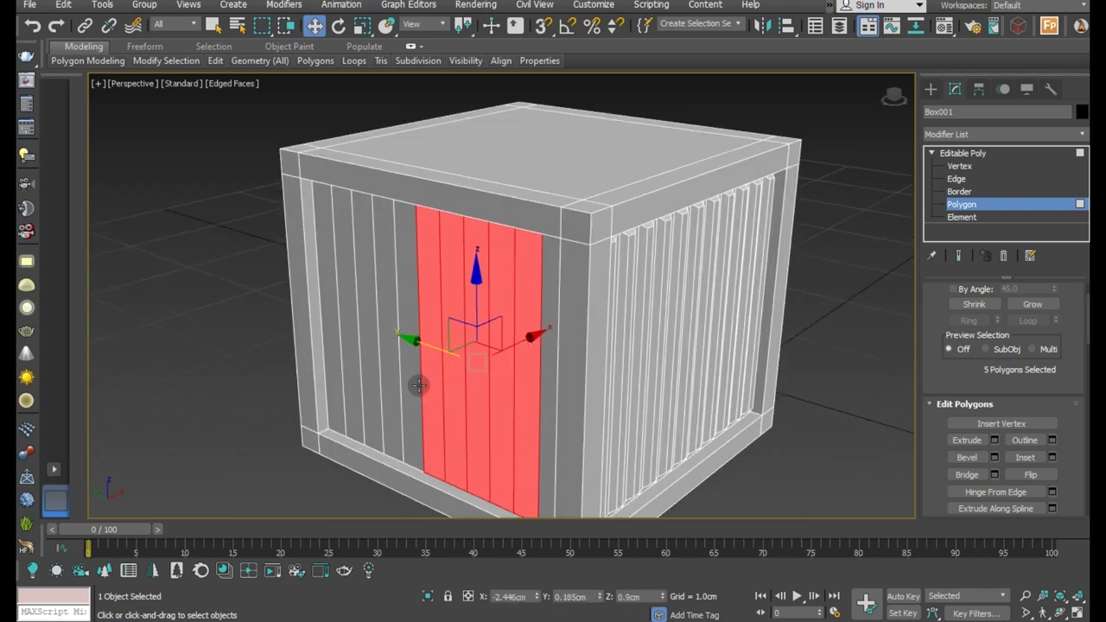
pyautogui.keyDown('ctrl'); pyautogui.click(406, 380); pyautogui.keyUp('ctrl')
pyautogui.keyDown('ctrl'); pyautogui.click(388, 370); pyautogui.keyUp('ctrl')
pyautogui.keyDown('ctrl'); pyautogui.click(368, 353); pyautogui.keyUp('ctrl')
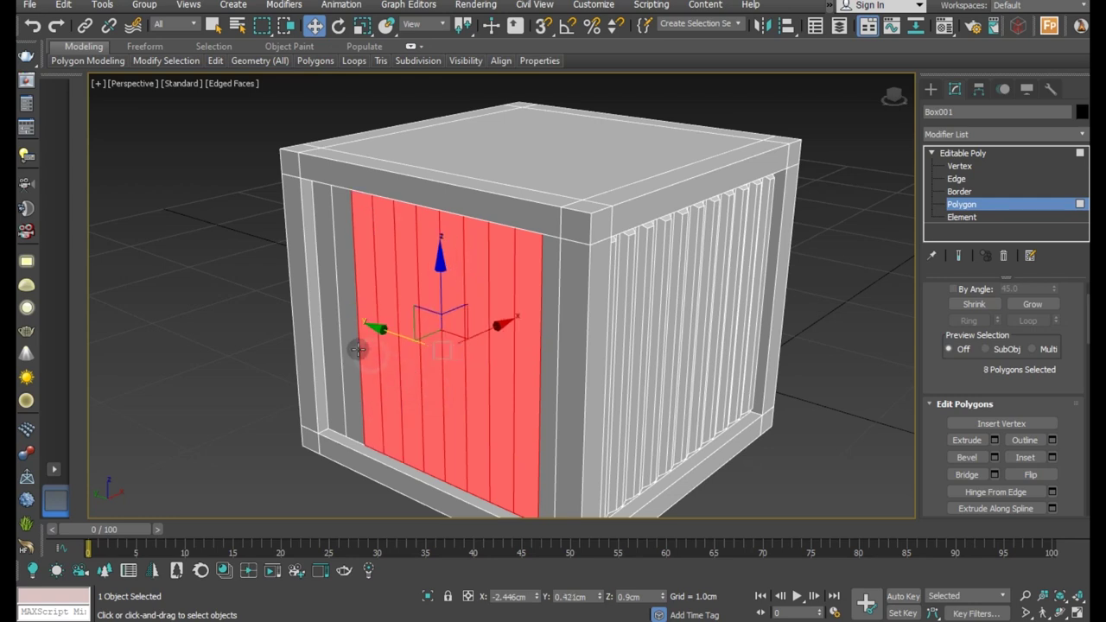
pyautogui.keyDown('ctrl'); pyautogui.click(346, 346); pyautogui.keyUp('ctrl')
pyautogui.keyDown('ctrl'); pyautogui.click(336, 338); pyautogui.keyUp('ctrl')
pyautogui.keyDown('alt'); pyautogui.moveTo(336, 338); pyautogui.dragTo(531, 361, button='middle'); pyautogui.keyUp('alt')
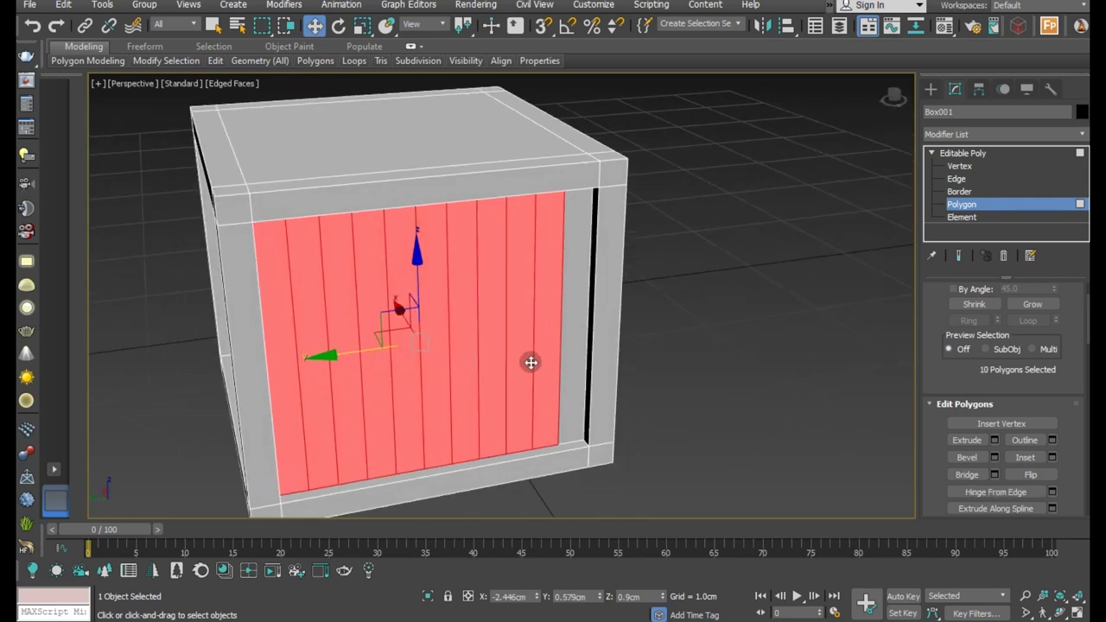
pyautogui.keyDown('ctrl'); pyautogui.click(570, 378); pyautogui.keyUp('ctrl')
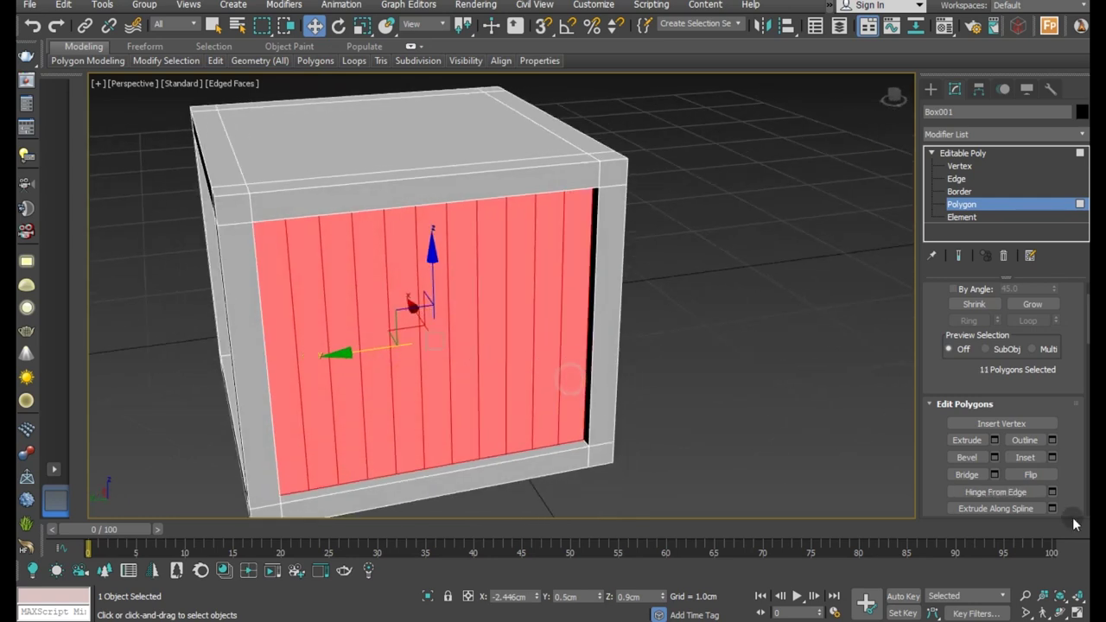
# Inset the eleven planks, then bevel them inward so each sits recessed with a border
pyautogui.click(1051, 457)
pyautogui.click(713, 345)
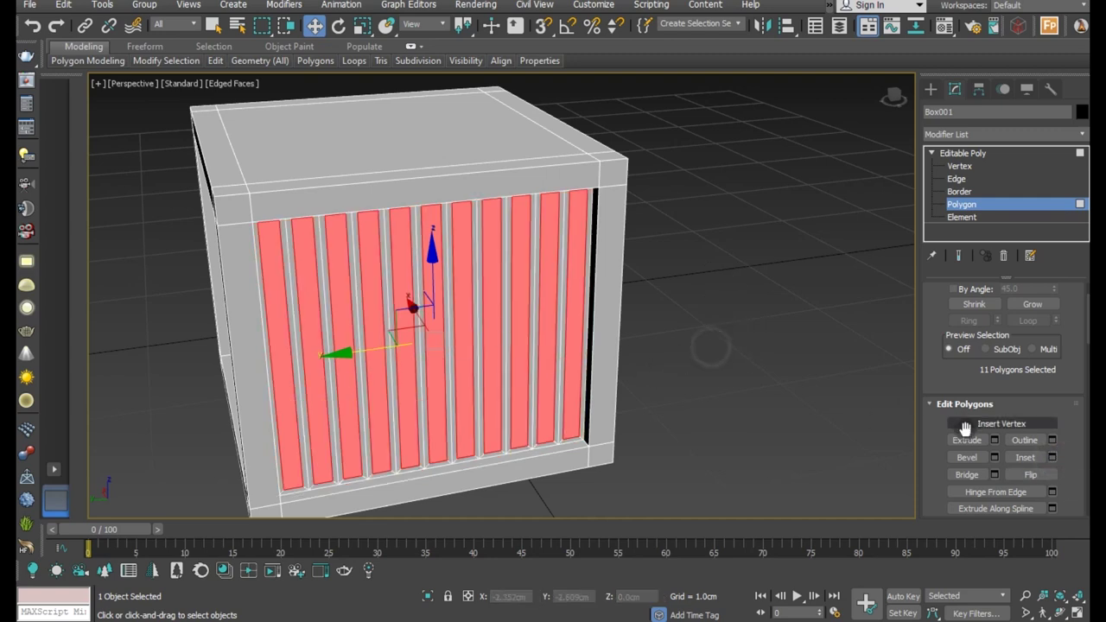
pyautogui.click(994, 455)
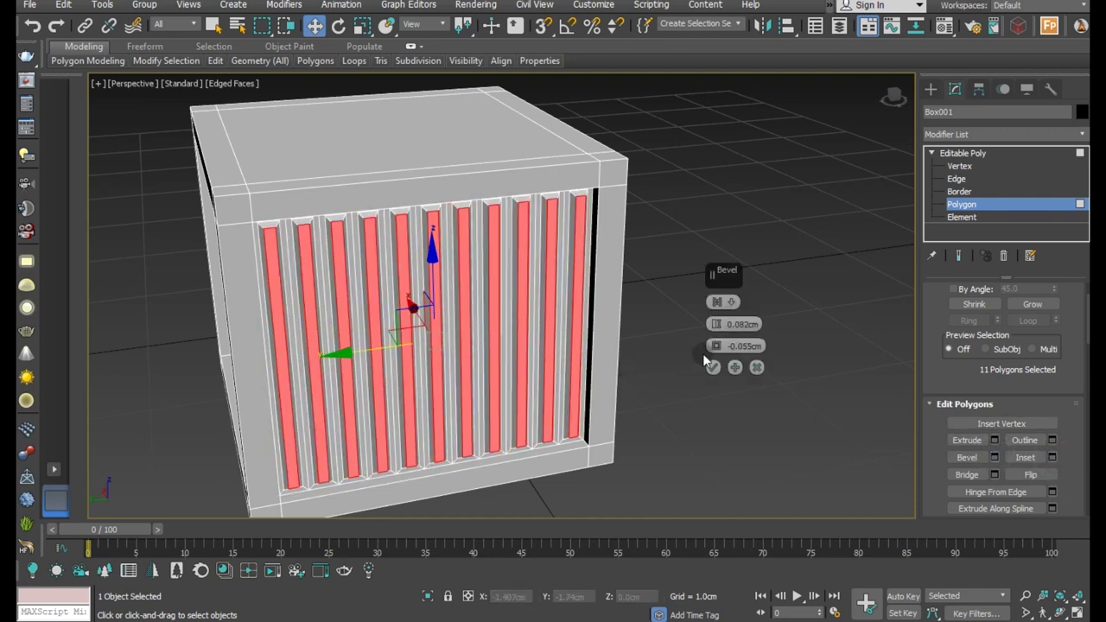
pyautogui.click(713, 367)
pyautogui.moveTo(738, 385)
pyautogui.keyDown('alt'); pyautogui.mouseDown(button='middle')
pyautogui.moveTo(609, 397)
pyautogui.moveTo(407, 334)
pyautogui.mouseUp(button='middle'); pyautogui.keyUp('alt')
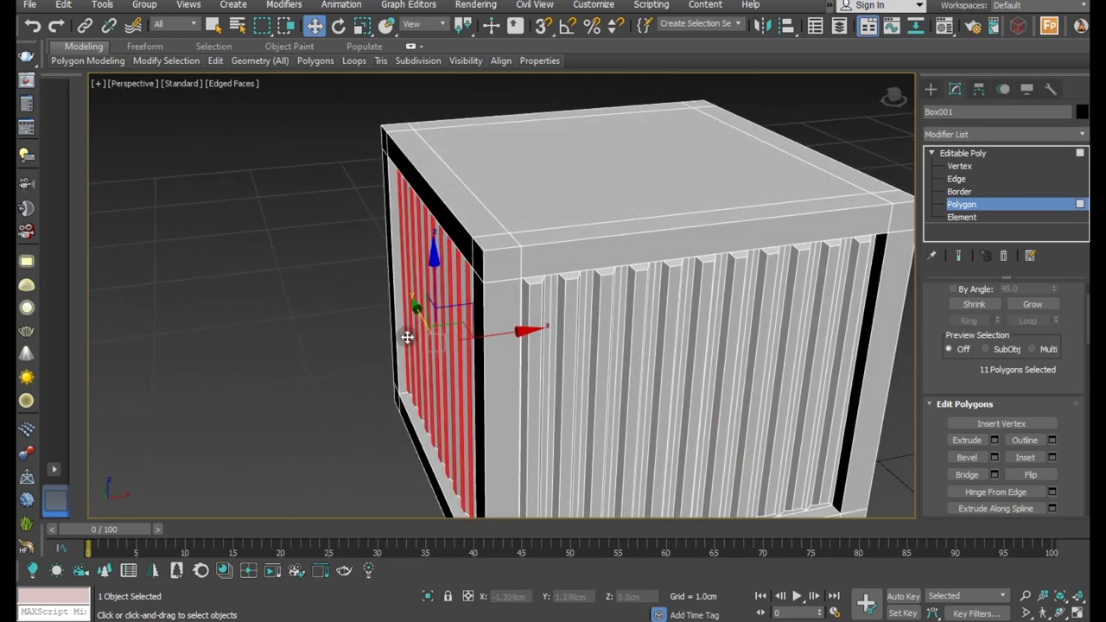
pyautogui.scroll(-3, 340, 310)
pyautogui.keyDown('alt'); pyautogui.moveTo(463, 375); pyautogui.dragTo(526, 400, button='middle'); pyautogui.keyUp('alt')
# Select the two polygons at the crate's top corner
pyautogui.click(777, 451)
pyautogui.scroll(4, 492, 279)
pyautogui.scroll(2, 479, 276)
pyautogui.click(476, 279)
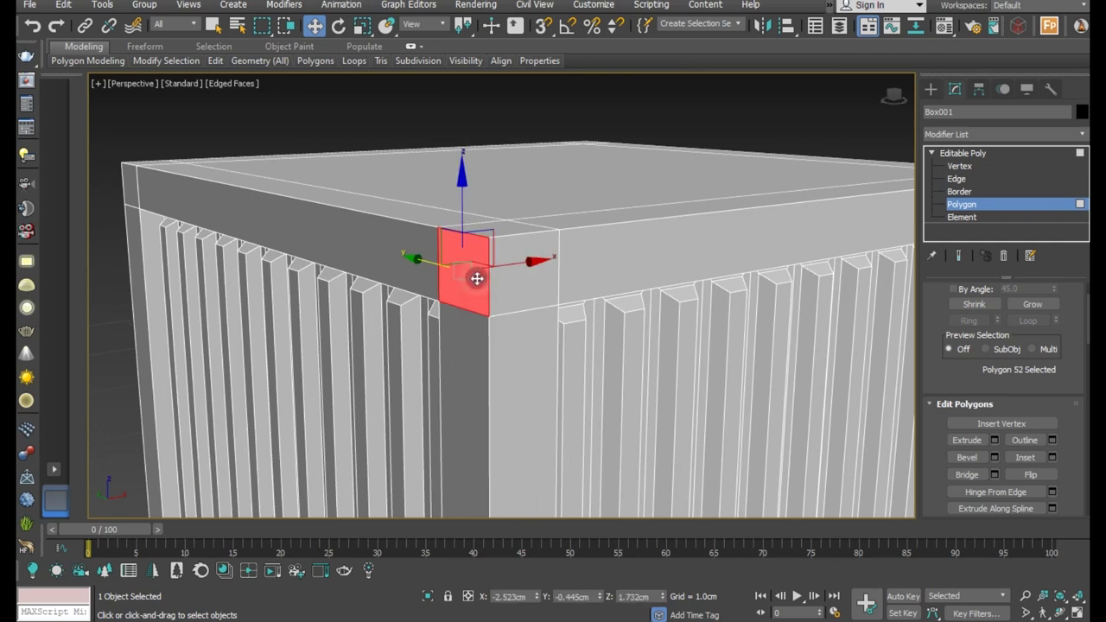
pyautogui.keyDown('ctrl'); pyautogui.click(534, 281); pyautogui.keyUp('ctrl')
pyautogui.click(473, 281)
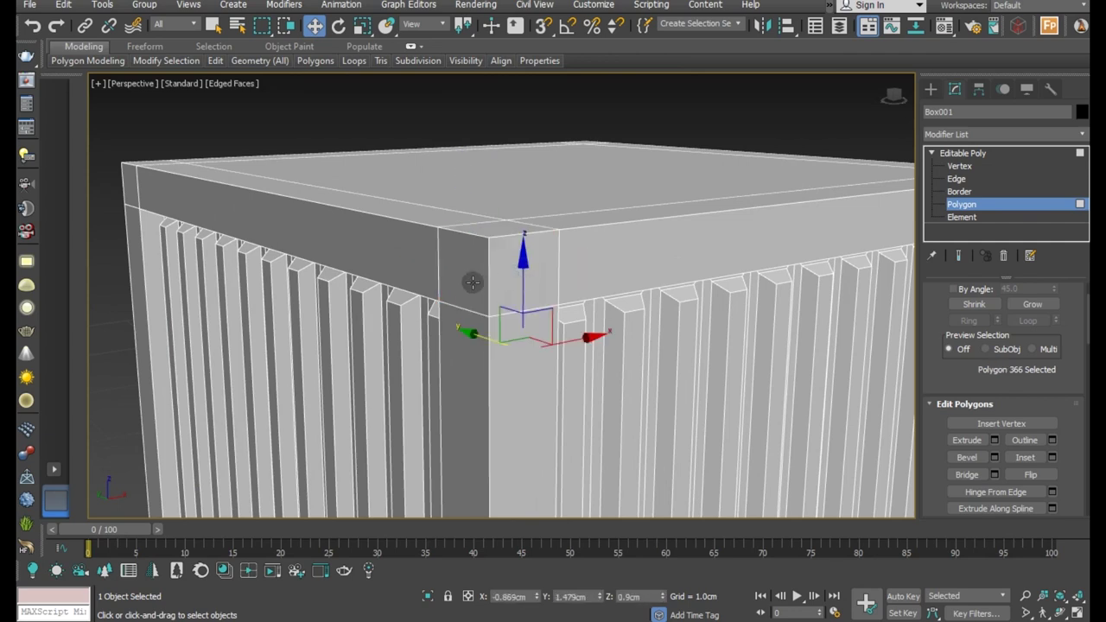
pyautogui.click(499, 271)
pyautogui.keyDown('ctrl'); pyautogui.click(482, 278); pyautogui.keyUp('ctrl')
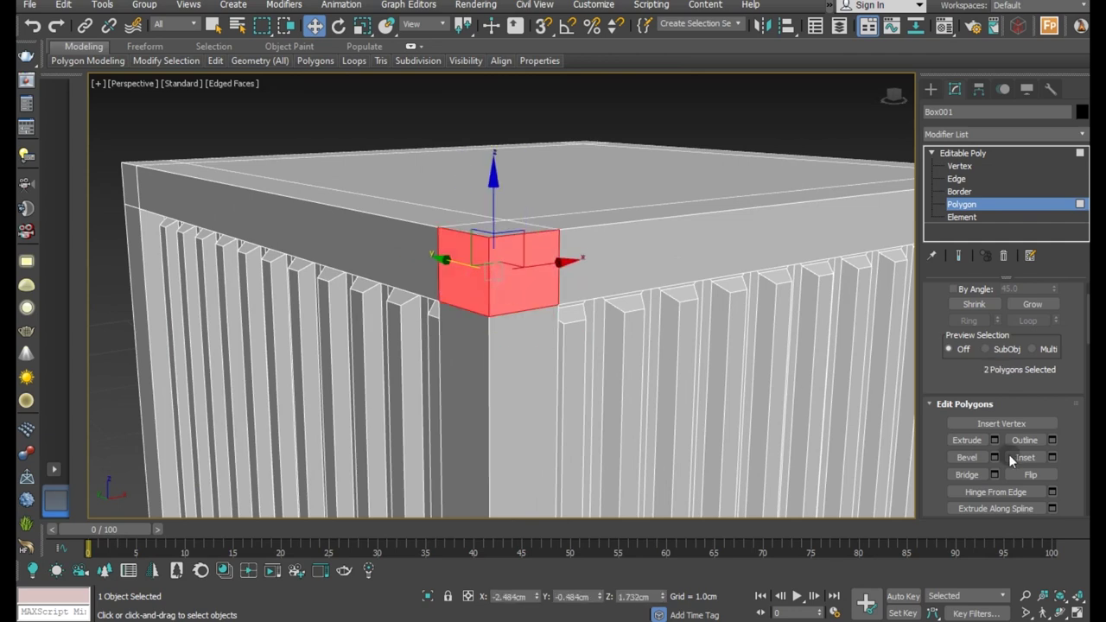
pyautogui.keyDown('alt'); pyautogui.moveTo(660, 292); pyautogui.dragTo(753, 351, button='middle'); pyautogui.keyUp('alt')
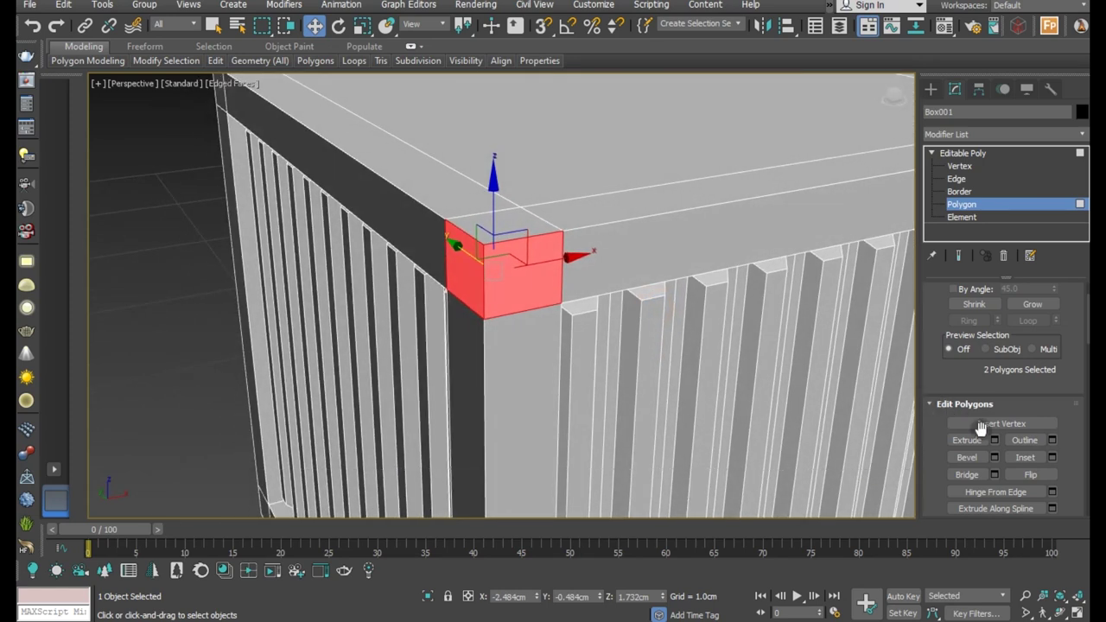
# Extrude the two corner faces by local normal with a lowered height
pyautogui.click(994, 441)
pyautogui.moveTo(715, 324); pyautogui.dragTo(700, 302)
pyautogui.click(716, 302)
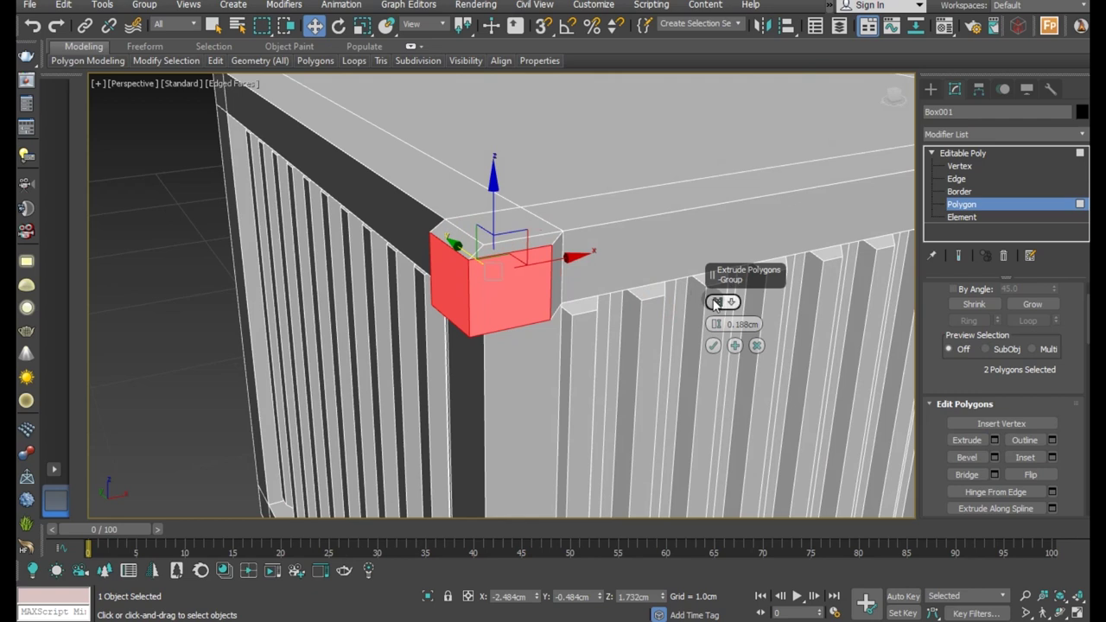
pyautogui.click(716, 291)
pyautogui.moveTo(584, 274)
pyautogui.keyDown('alt'); pyautogui.mouseDown(button='middle')
pyautogui.moveTo(493, 303)
pyautogui.moveTo(518, 338)
pyautogui.moveTo(532, 300)
pyautogui.moveTo(523, 274)
pyautogui.mouseUp(button='middle'); pyautogui.keyUp('alt')
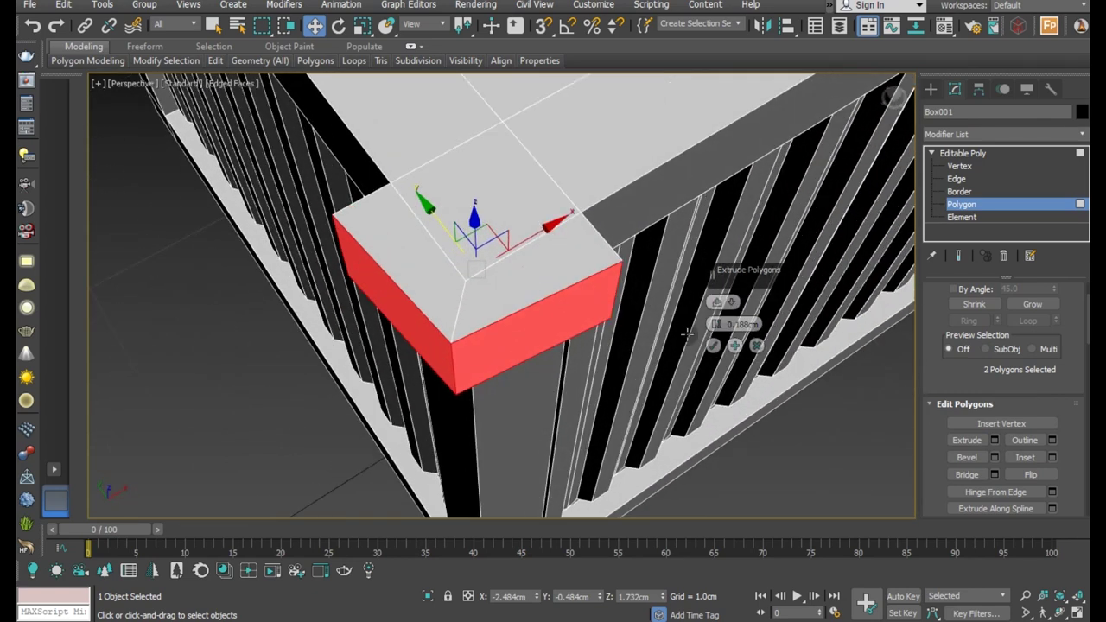
pyautogui.moveTo(716, 321); pyautogui.dragTo(710, 327)
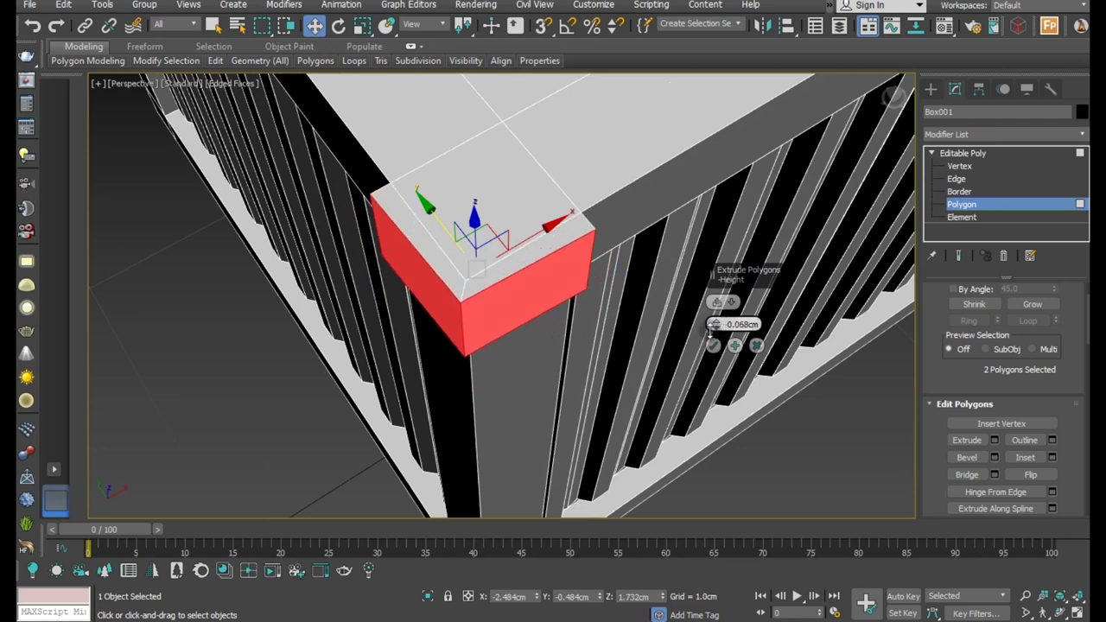
pyautogui.click(713, 345)
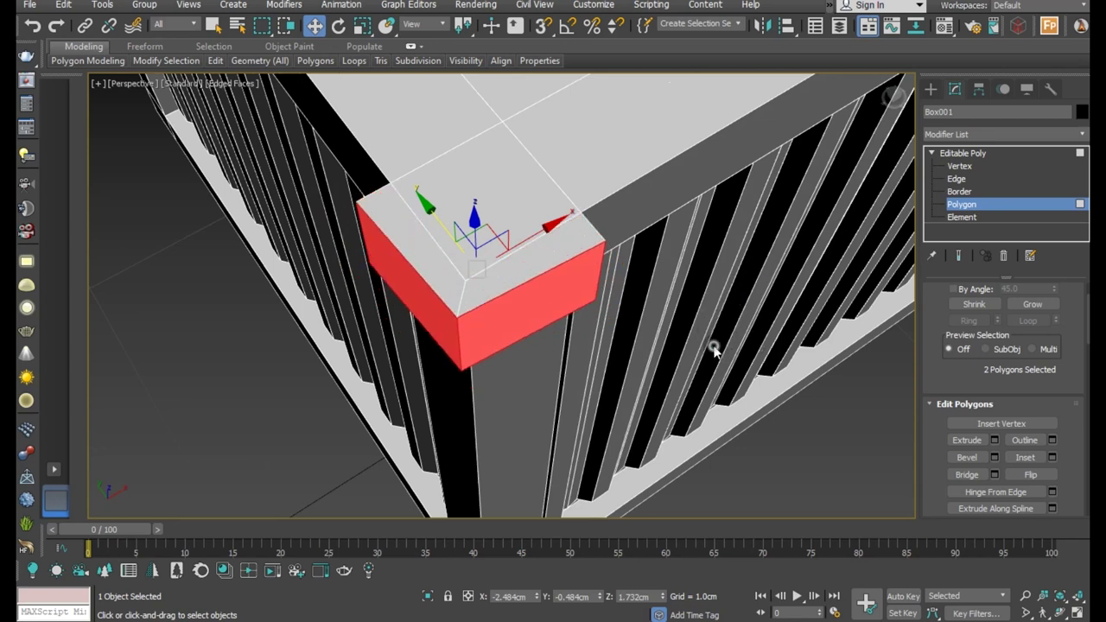
# Flatten the corner block's front and side faces with Make Planar X
pyautogui.click(486, 327)
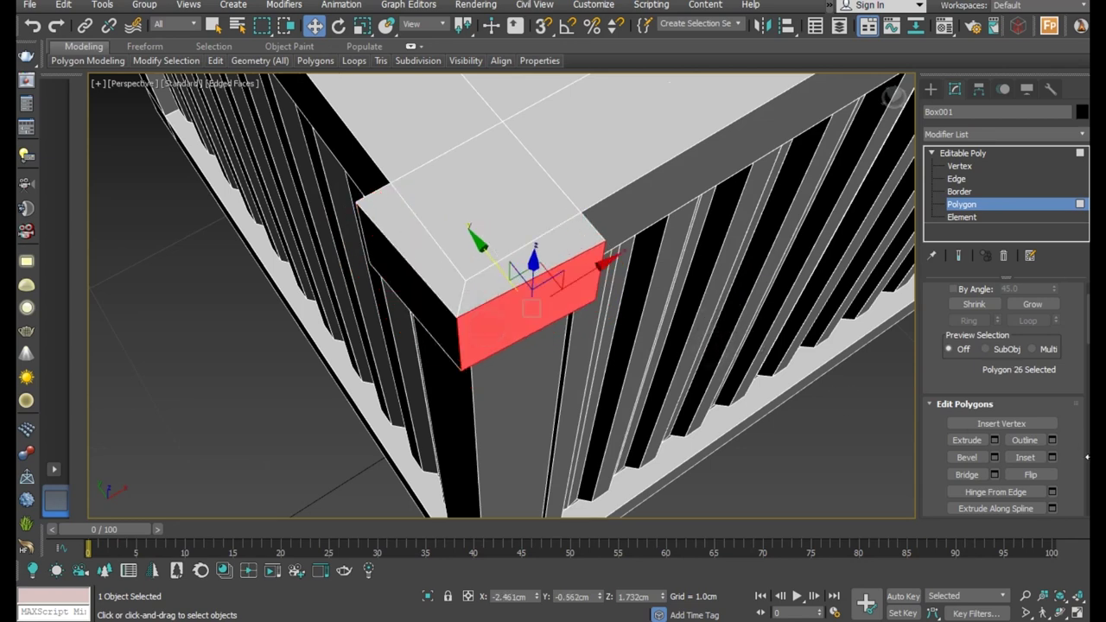
pyautogui.click(1019, 404)
pyautogui.scroll(-3, 993, 419)
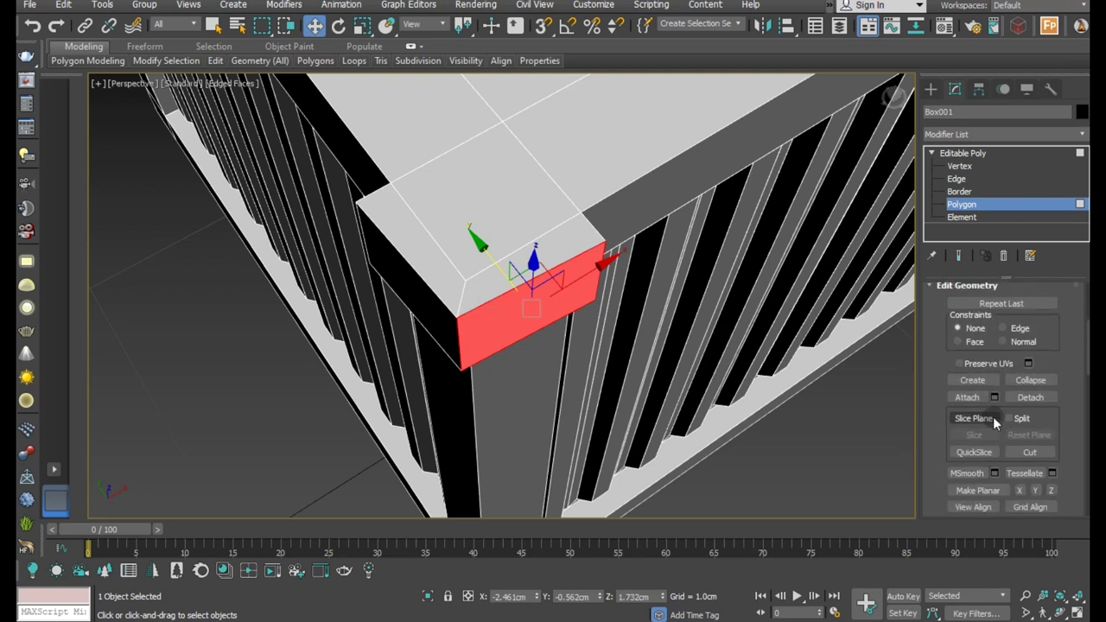
pyautogui.scroll(-1, 998, 431)
pyautogui.click(1019, 445)
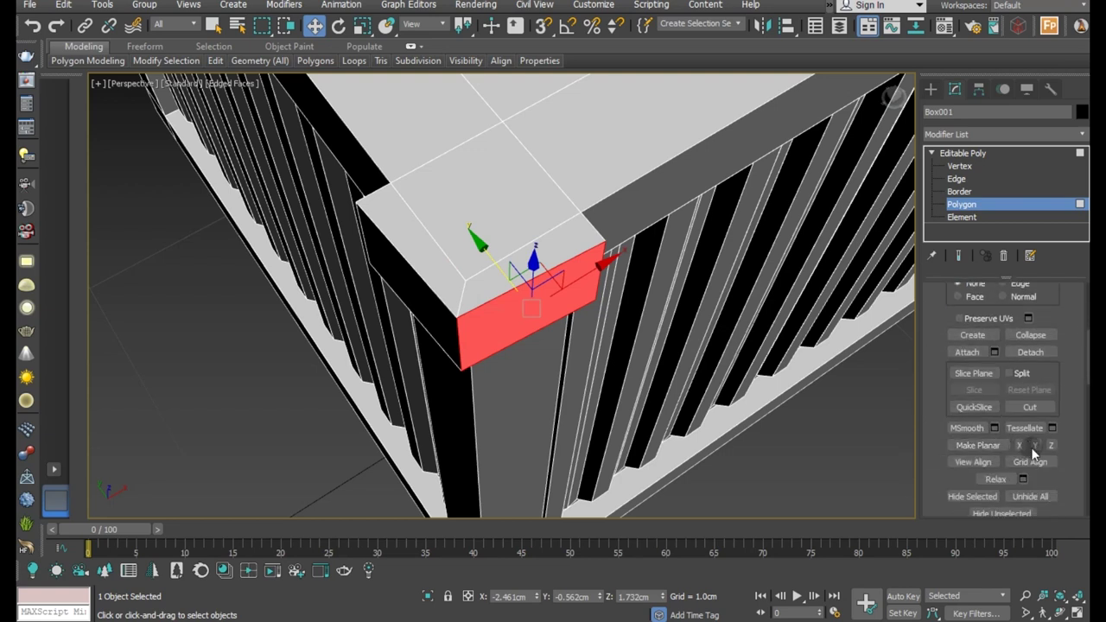
pyautogui.click(388, 280)
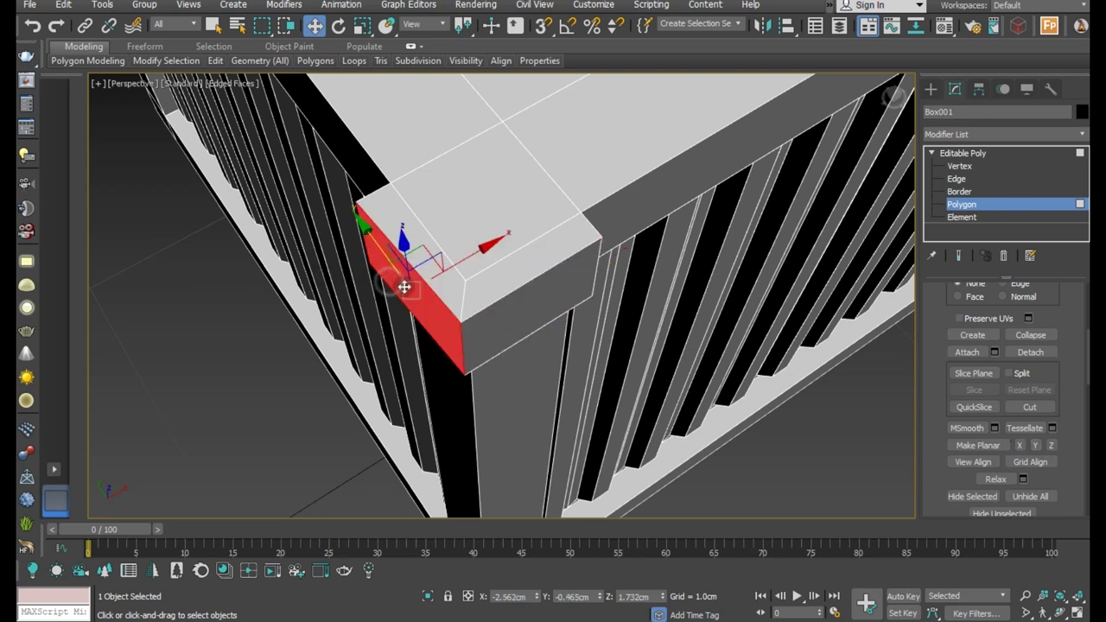
pyautogui.click(1018, 446)
pyautogui.moveTo(546, 260)
pyautogui.keyDown('alt'); pyautogui.mouseDown(button='middle')
pyautogui.moveTo(533, 183)
pyautogui.moveTo(542, 156)
pyautogui.moveTo(530, 217)
pyautogui.moveTo(565, 288)
pyautogui.moveTo(533, 371)
pyautogui.mouseUp(button='middle'); pyautogui.keyUp('alt')
# Extrude the bottom front corner polygon by about 0.113 cm
pyautogui.scroll(5, 532, 371)
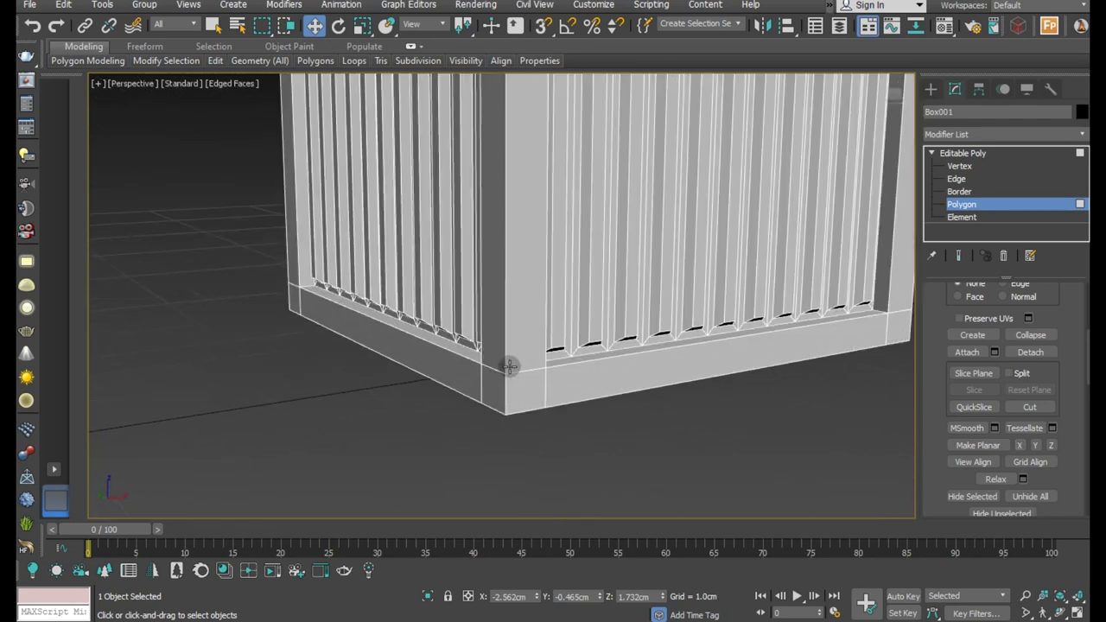
pyautogui.click(515, 387)
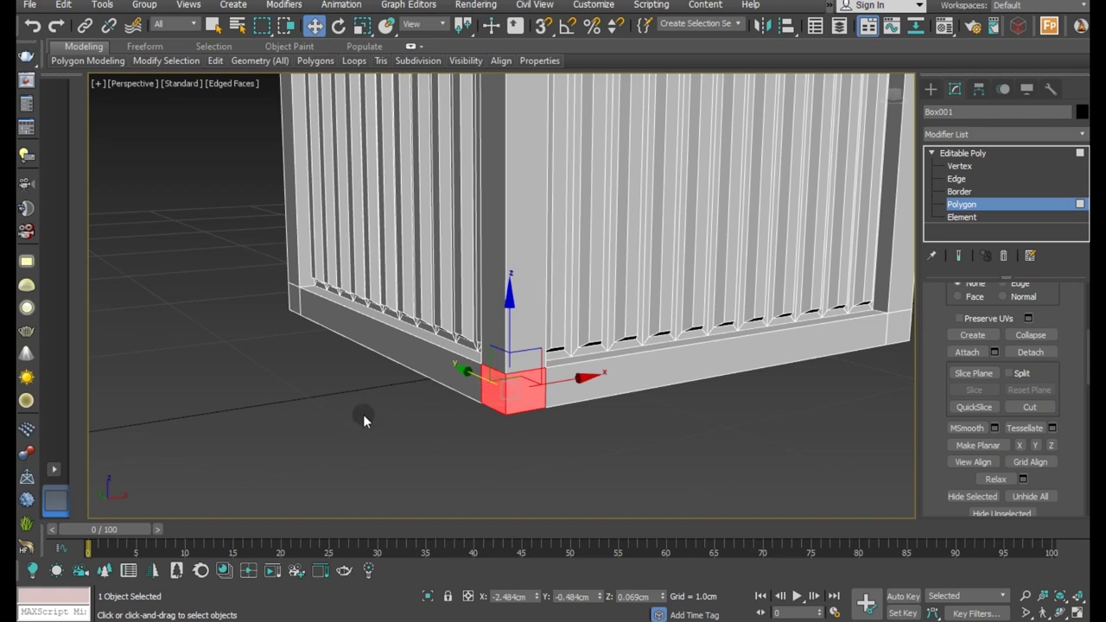
pyautogui.scroll(-4, 363, 413)
pyautogui.keyDown('ctrl'); pyautogui.click(669, 363); pyautogui.keyUp('ctrl')
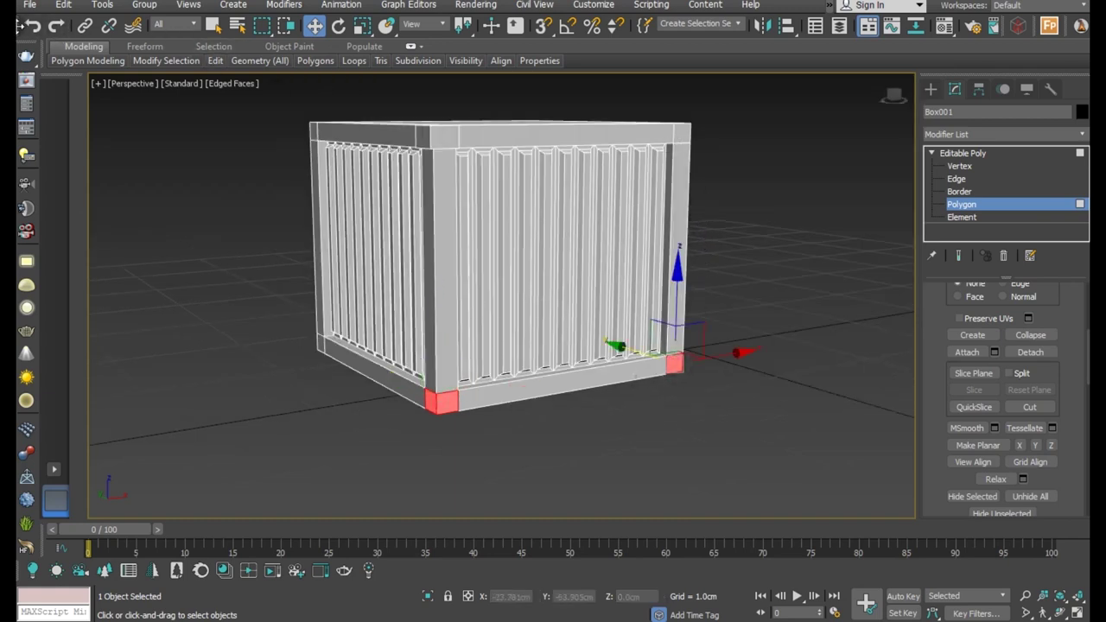
pyautogui.click(32, 25)
pyautogui.moveTo(958, 321); pyautogui.dragTo(950, 490)
pyautogui.click(985, 394)
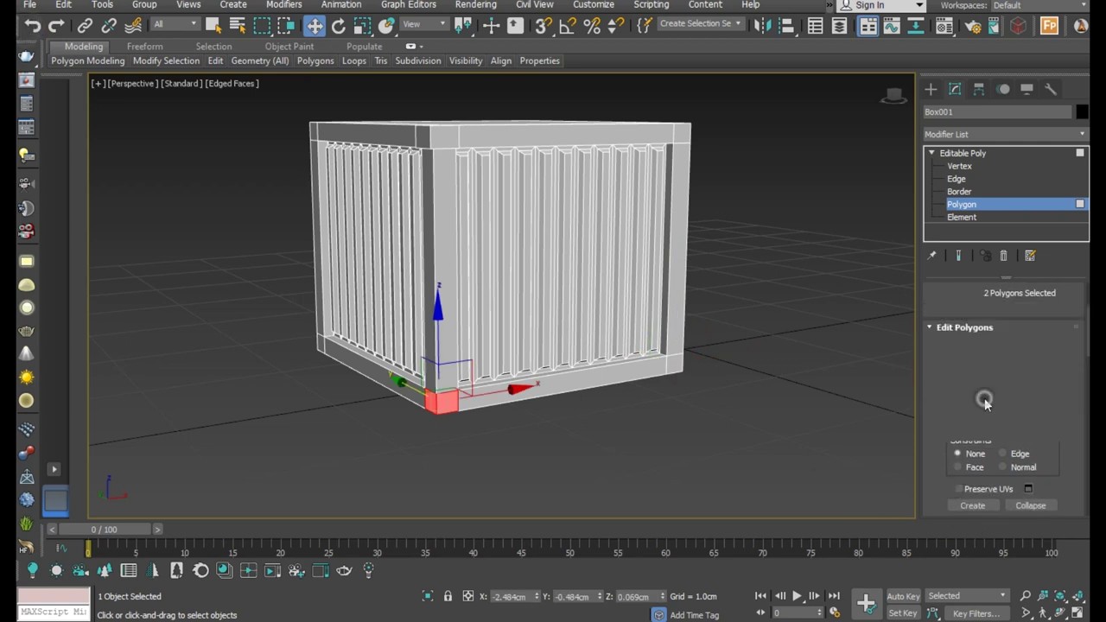
pyautogui.click(996, 366)
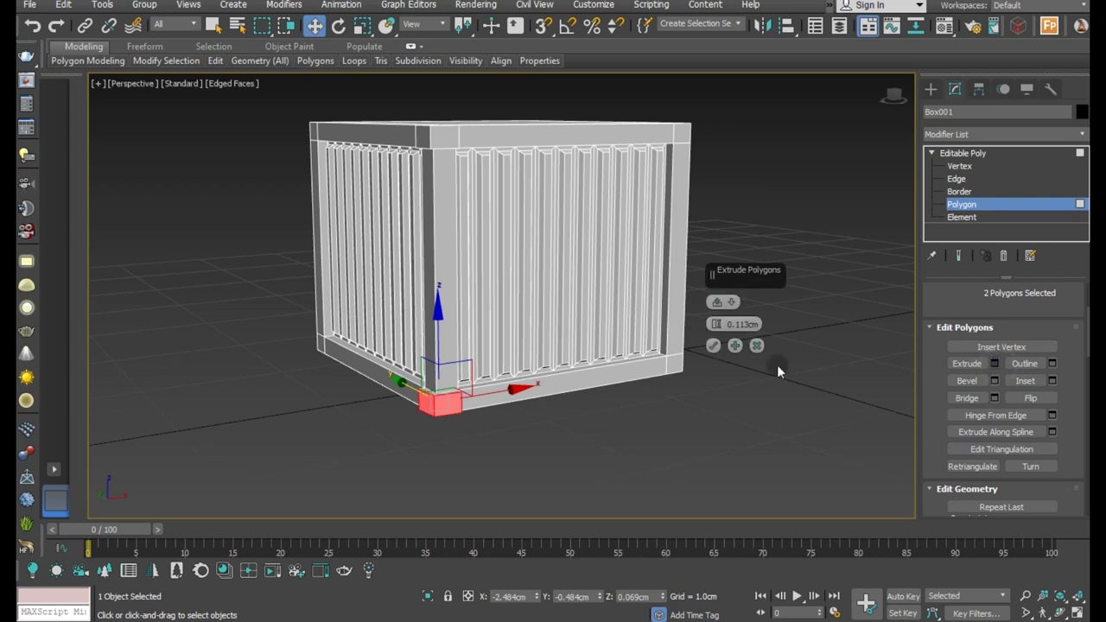
pyautogui.click(713, 345)
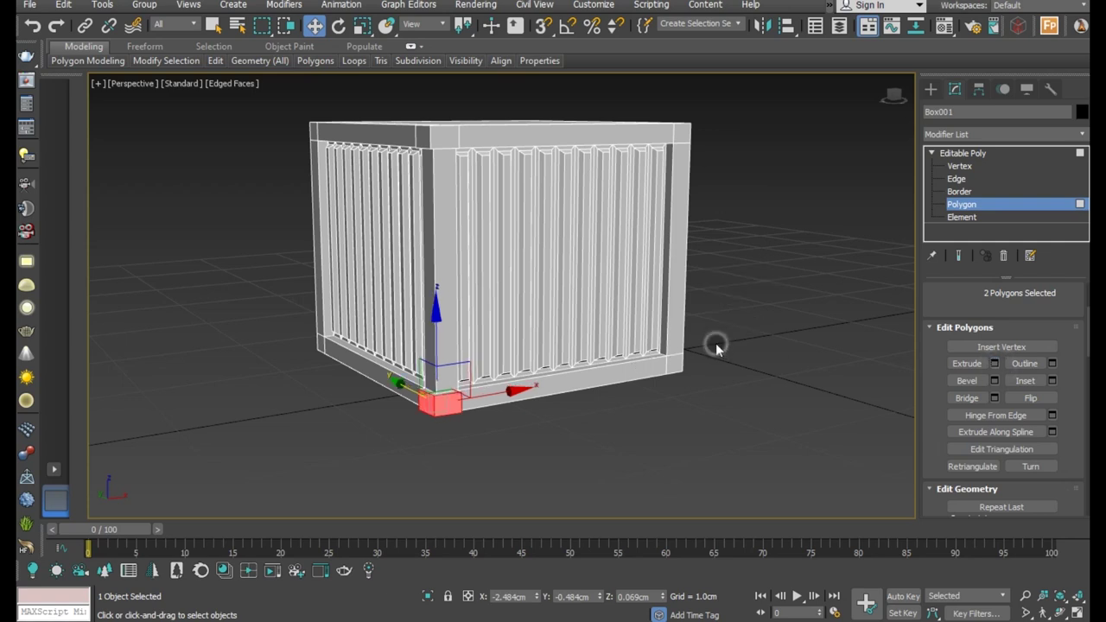
# Extrude the other bottom corner and the top corner polygons the same way
pyautogui.click(678, 363)
pyautogui.keyDown('alt'); pyautogui.moveTo(681, 365); pyautogui.dragTo(713, 408, button='middle'); pyautogui.keyUp('alt')
pyautogui.scroll(3, 713, 410)
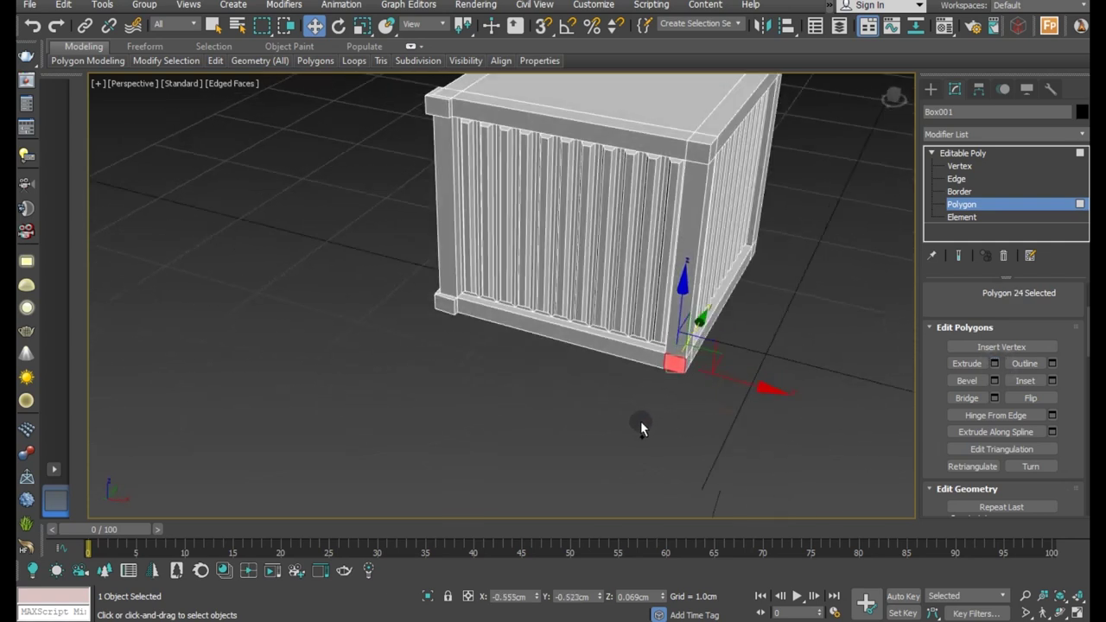
pyautogui.keyDown('alt'); pyautogui.moveTo(640, 420); pyautogui.dragTo(605, 404, button='middle'); pyautogui.keyUp('alt')
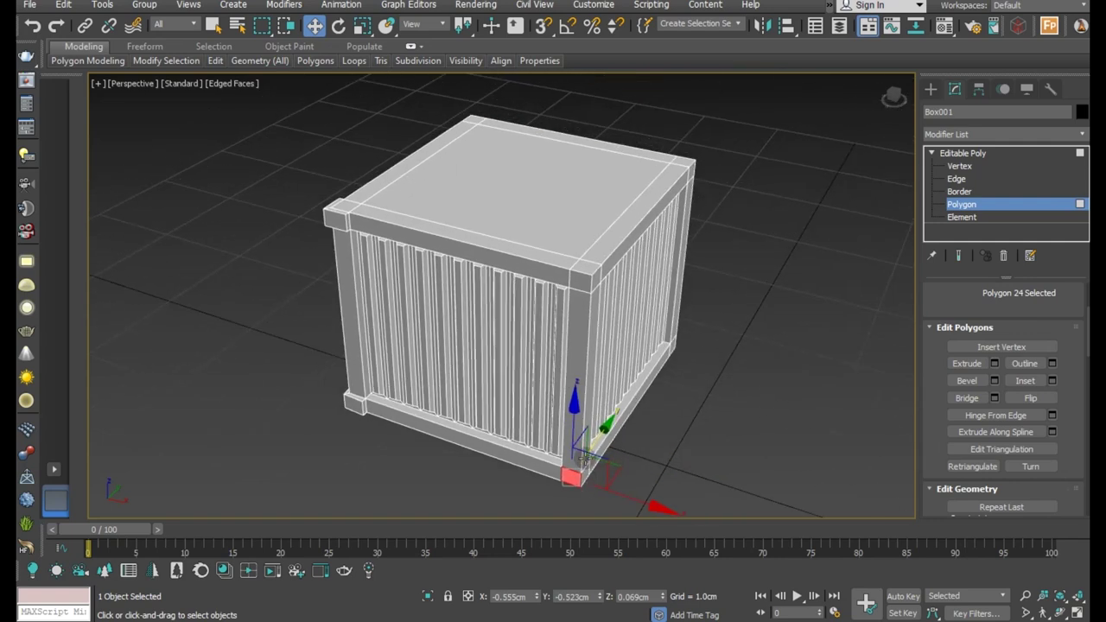
pyautogui.keyDown('ctrl'); pyautogui.click(581, 286); pyautogui.keyUp('ctrl')
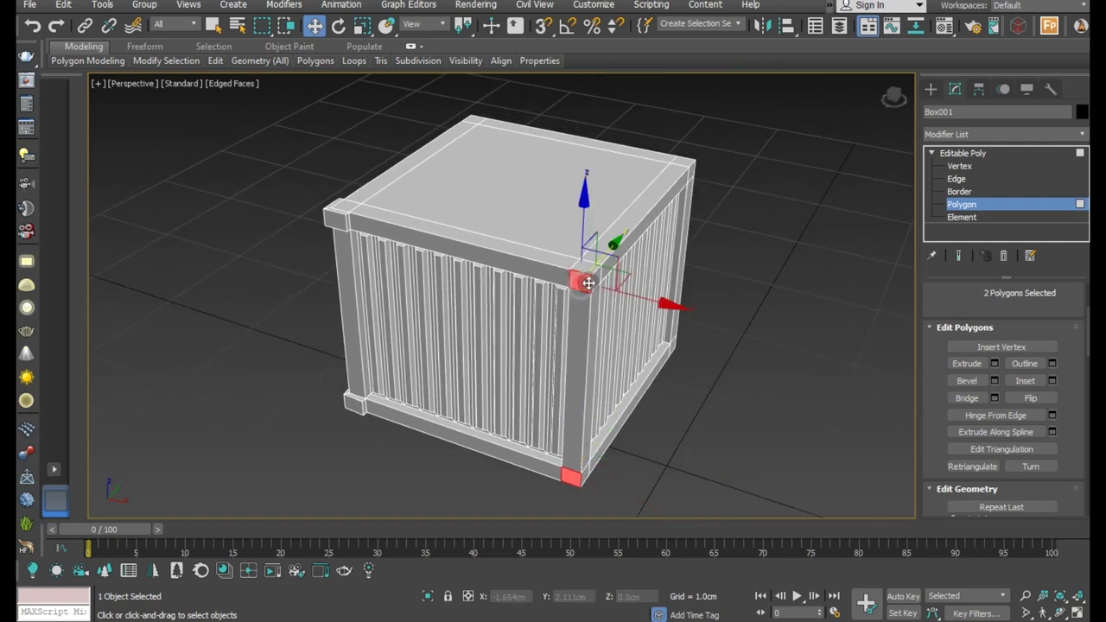
pyautogui.keyDown('ctrl'); pyautogui.click(577, 475); pyautogui.keyUp('ctrl')
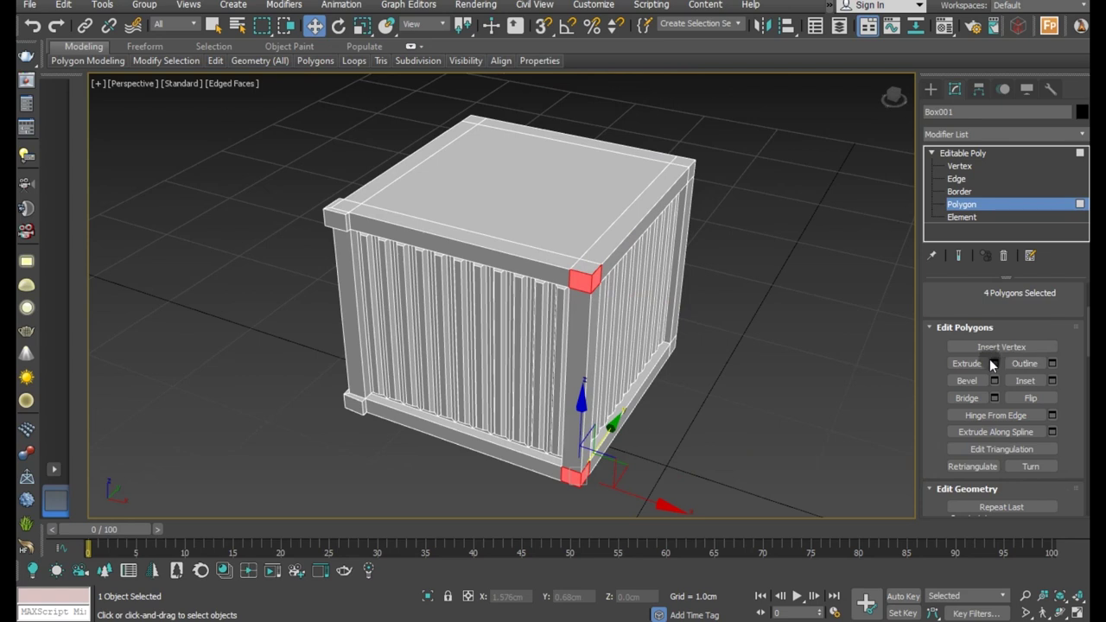
pyautogui.click(993, 363)
pyautogui.click(713, 345)
# Extrude the four corner polygons on the crate's right side
pyautogui.moveTo(711, 346)
pyautogui.keyDown('alt'); pyautogui.mouseDown(button='middle')
pyautogui.moveTo(633, 396)
pyautogui.moveTo(525, 383)
pyautogui.moveTo(561, 395)
pyautogui.mouseUp(button='middle'); pyautogui.keyUp('alt')
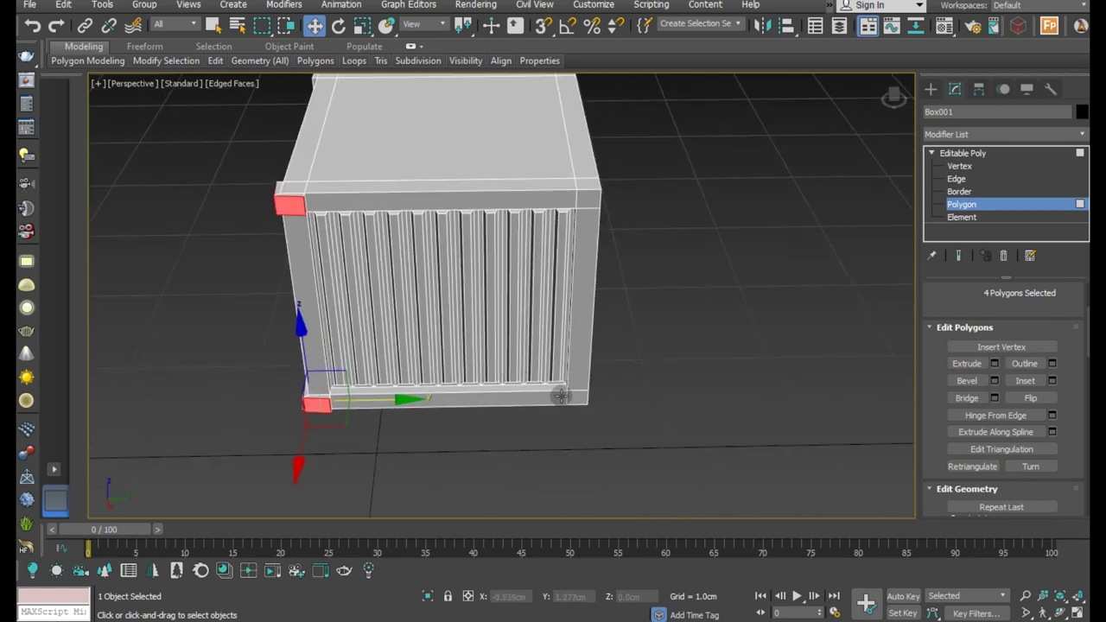
pyautogui.click(577, 398)
pyautogui.keyDown('ctrl'); pyautogui.click(587, 197); pyautogui.keyUp('ctrl')
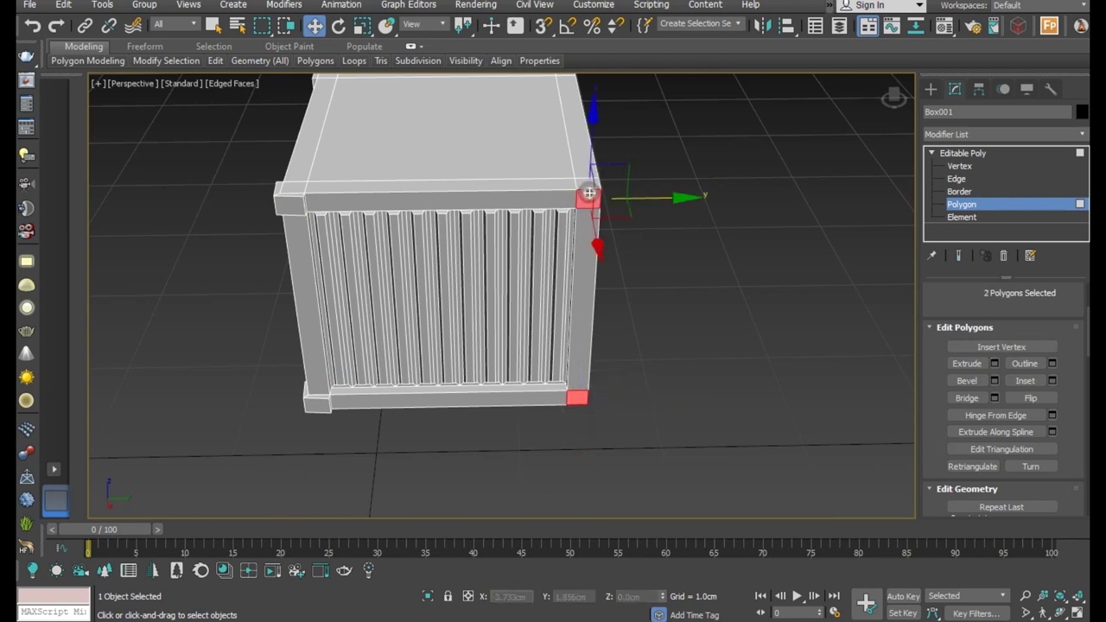
pyautogui.keyDown('alt'); pyautogui.moveTo(640, 291); pyautogui.dragTo(559, 297, button='middle'); pyautogui.keyUp('alt')
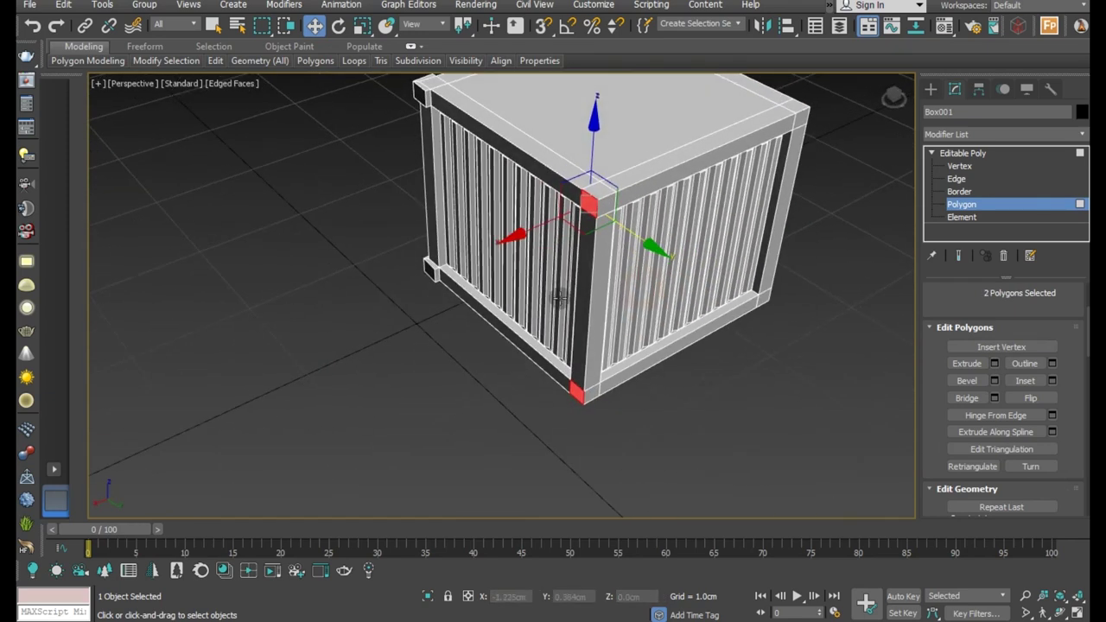
pyautogui.keyDown('ctrl'); pyautogui.click(596, 394); pyautogui.keyUp('ctrl')
pyautogui.keyDown('ctrl'); pyautogui.click(607, 210); pyautogui.keyUp('ctrl')
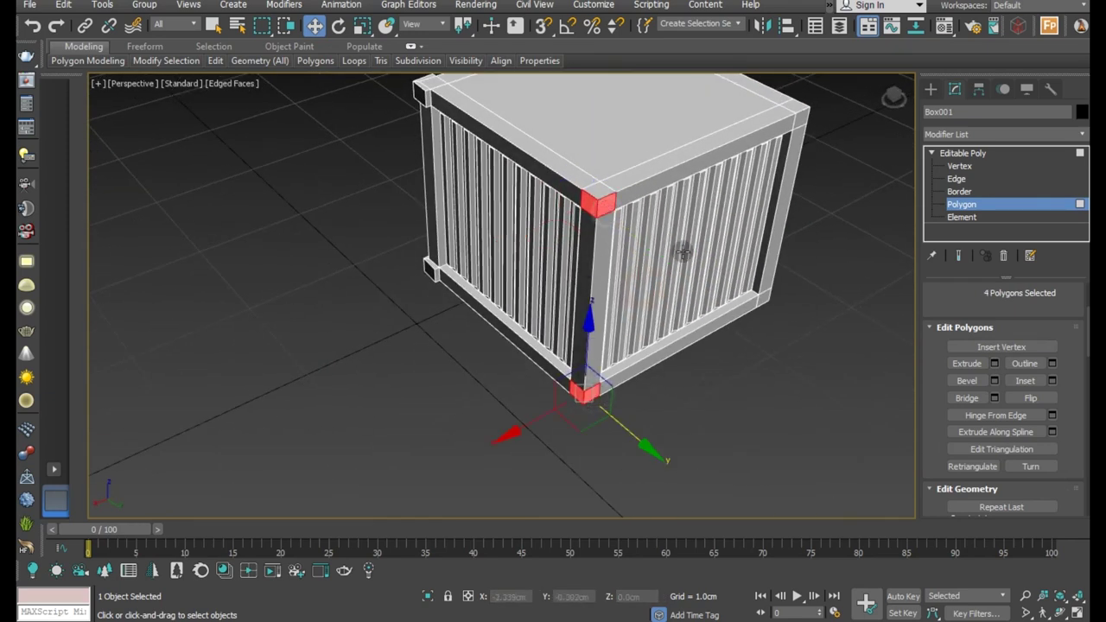
pyautogui.click(994, 363)
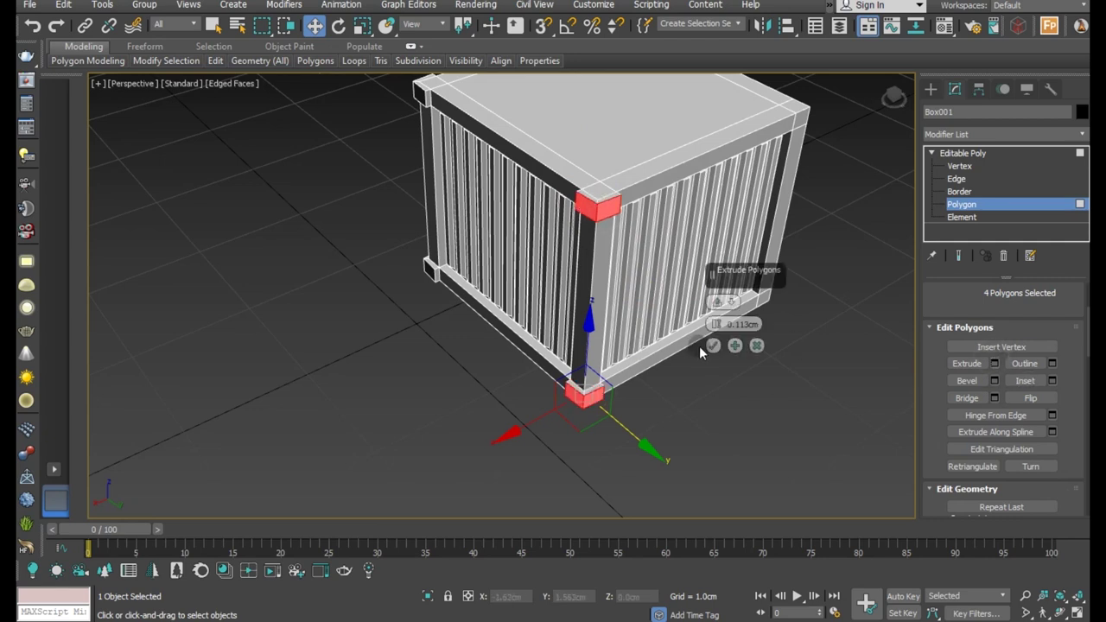
pyautogui.click(712, 345)
# Select the right corner polygon and its top corner counterpart
pyautogui.click(757, 300)
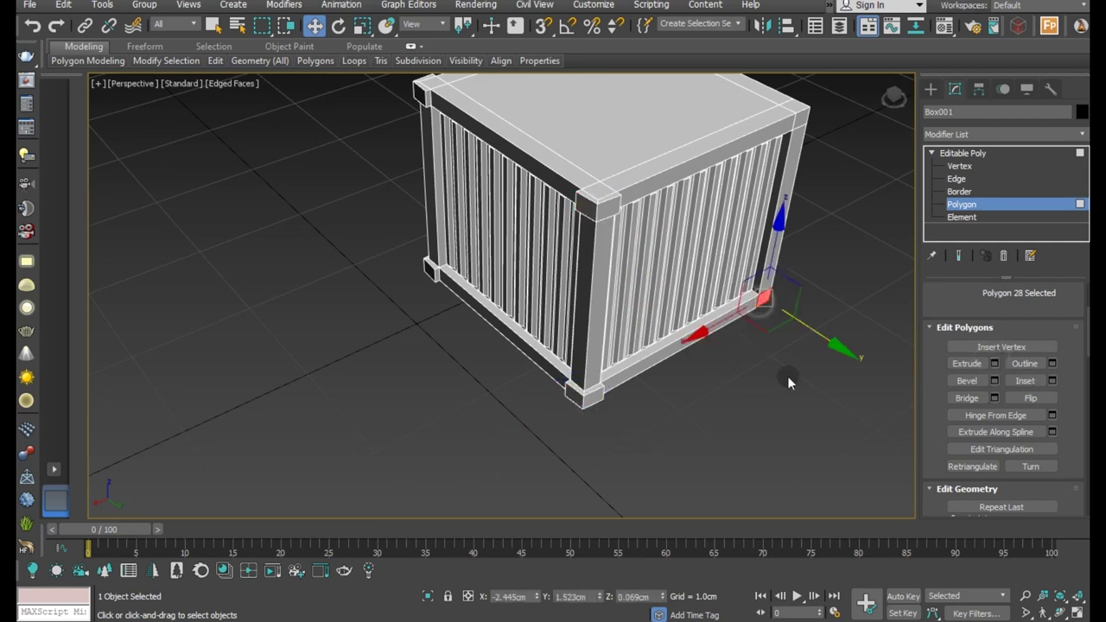
pyautogui.moveTo(706, 424); pyautogui.dragTo(577, 443, button='middle')
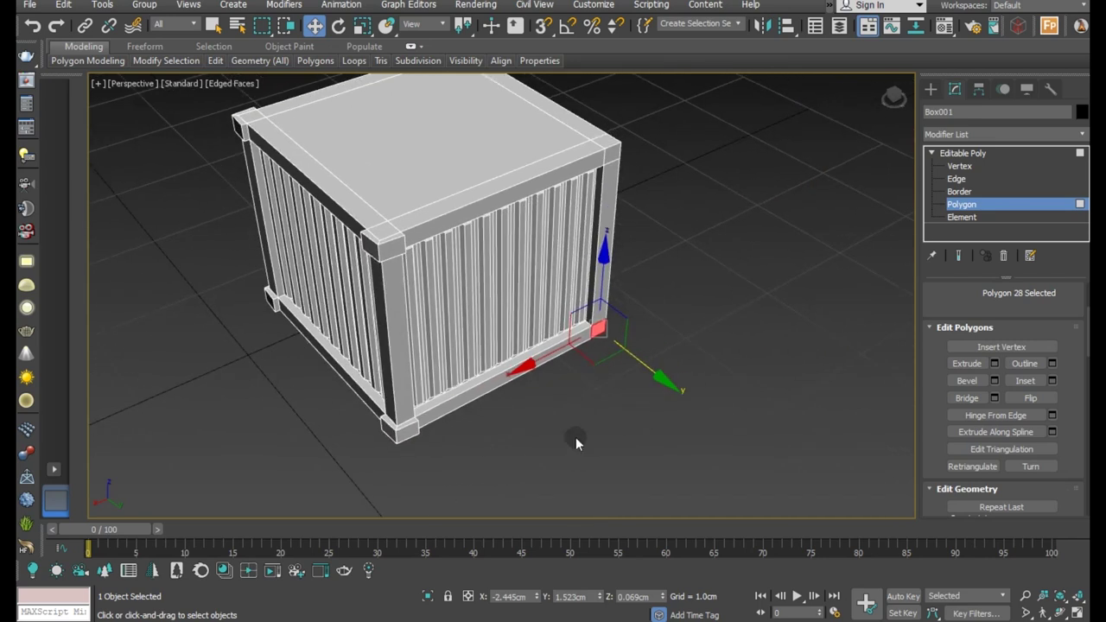
pyautogui.keyDown('ctrl'); pyautogui.click(608, 158); pyautogui.keyUp('ctrl')
pyautogui.keyDown('alt'); pyautogui.moveTo(635, 207); pyautogui.dragTo(462, 206, button='middle'); pyautogui.keyUp('alt')
# Select the top and bottom corner polygons, try Collapse, then undo it
pyautogui.keyDown('ctrl'); pyautogui.click(626, 153); pyautogui.keyUp('ctrl')
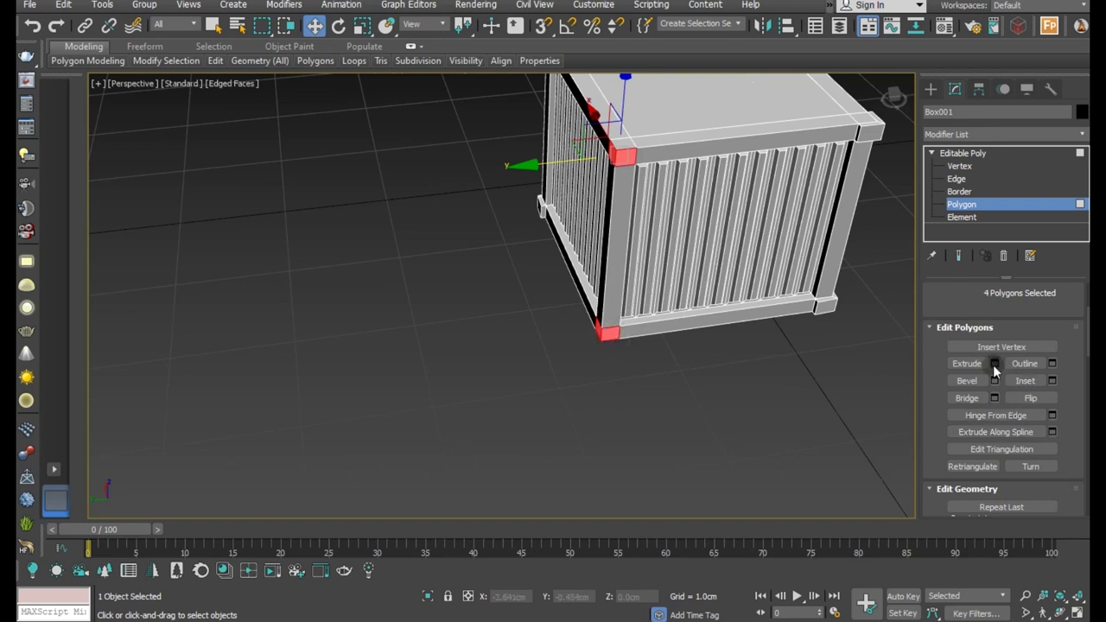
pyautogui.moveTo(735, 359); pyautogui.dragTo(708, 395, button='middle')
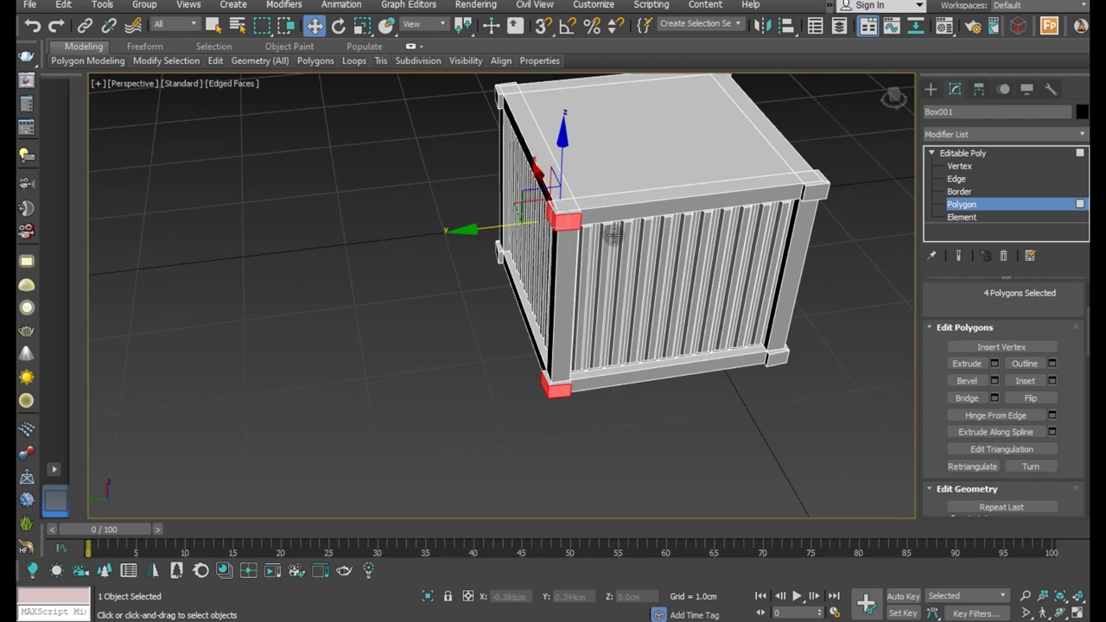
pyautogui.scroll(2, 614, 234)
pyautogui.click(556, 217)
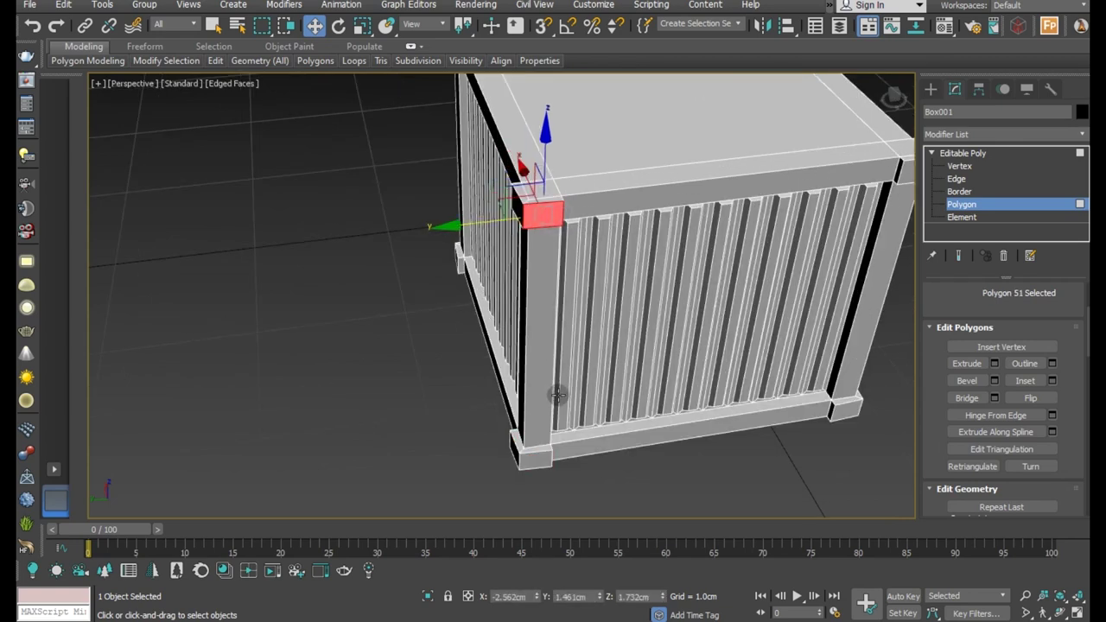
pyautogui.keyDown('ctrl'); pyautogui.click(536, 458); pyautogui.keyUp('ctrl')
pyautogui.click(982, 328)
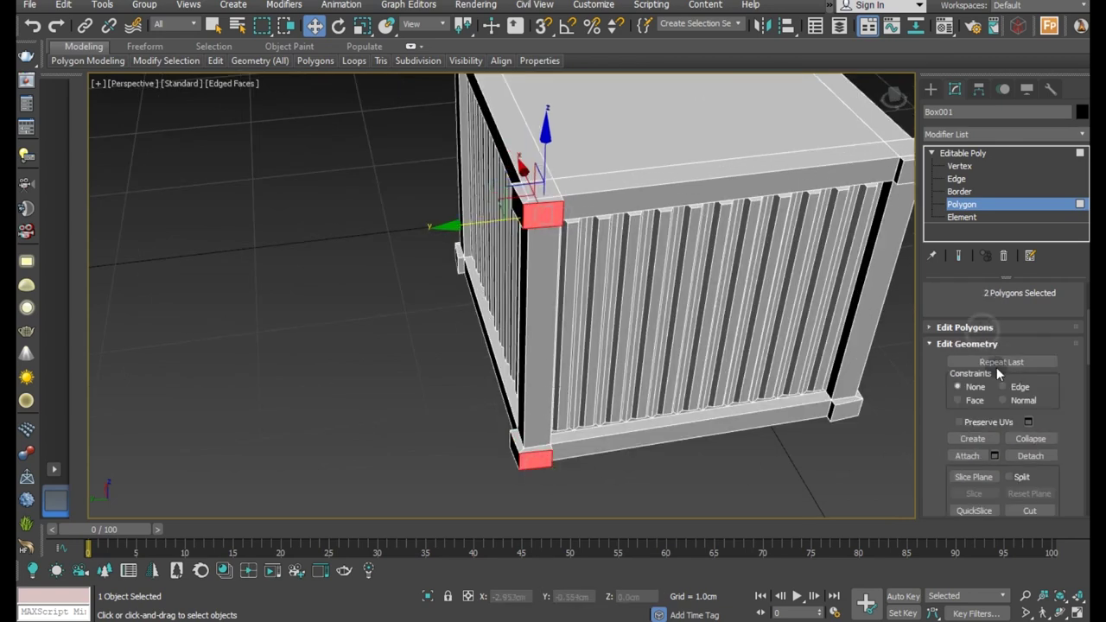
pyautogui.scroll(-2, 1025, 432)
pyautogui.click(1030, 348)
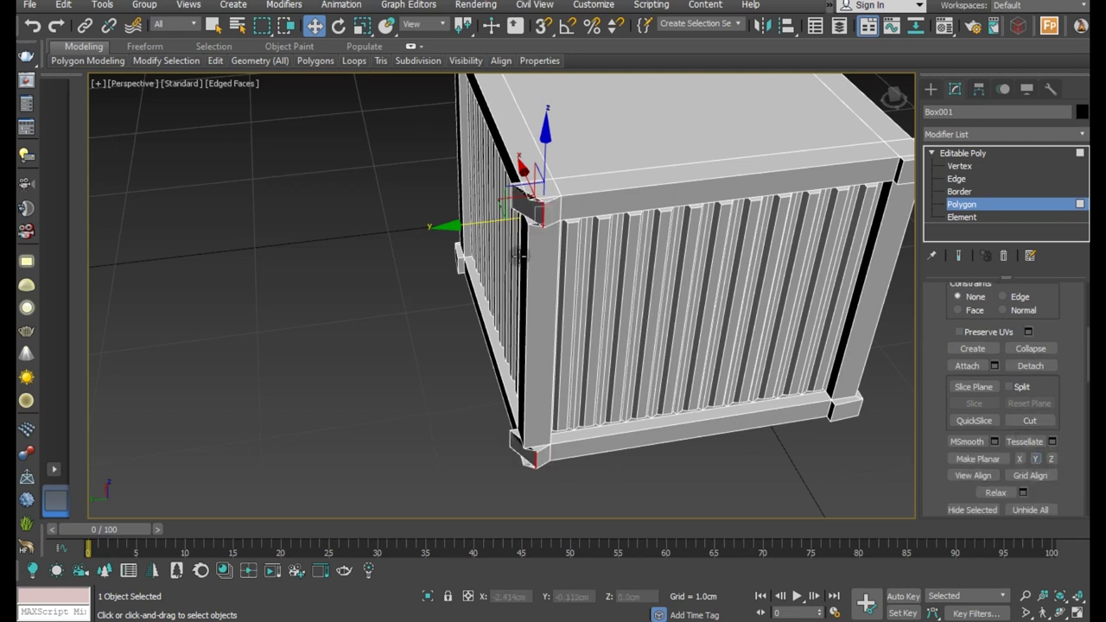
pyautogui.click(33, 26)
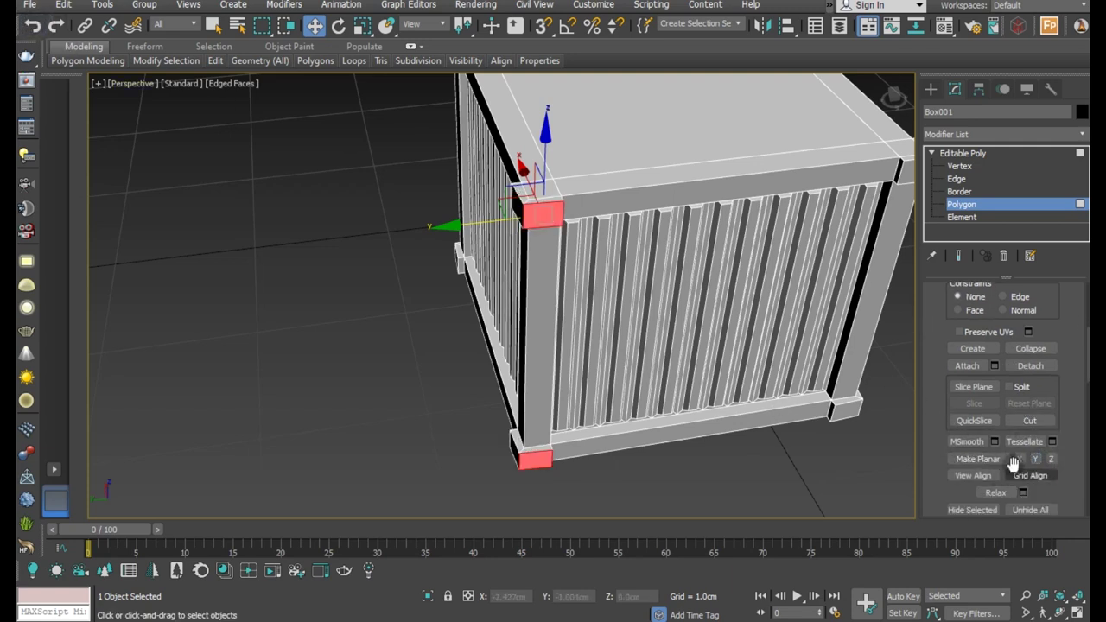
# Flatten the remaining bottom and top corner polygons with Make Planar Y
pyautogui.keyDown('alt'); pyautogui.moveTo(624, 363); pyautogui.dragTo(533, 420, button='middle'); pyautogui.keyUp('alt')
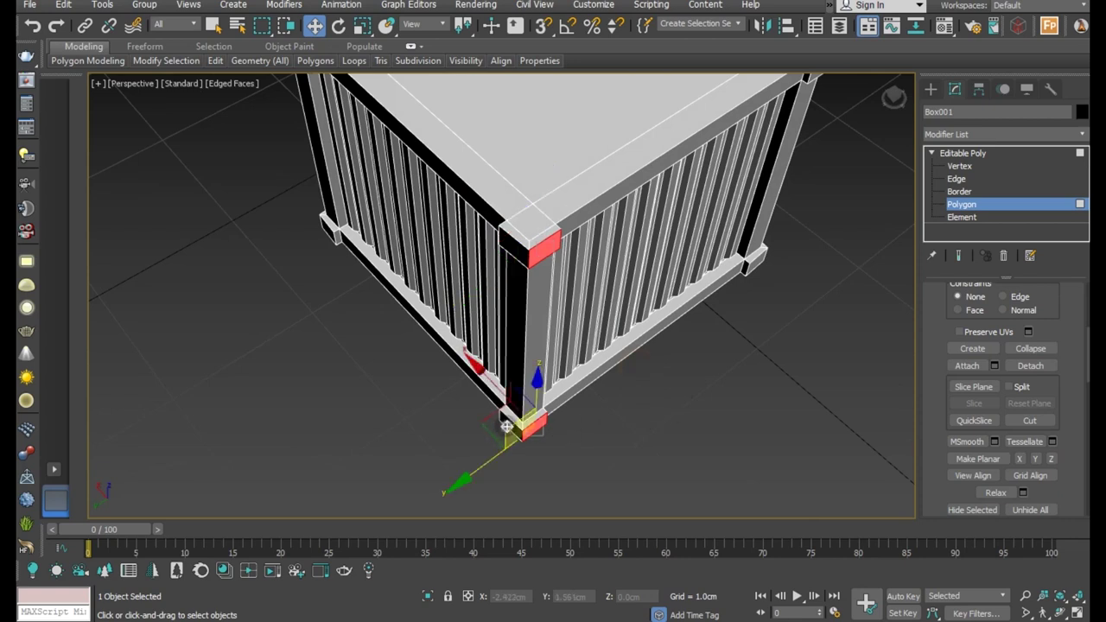
pyautogui.click(532, 305)
pyautogui.click(541, 500)
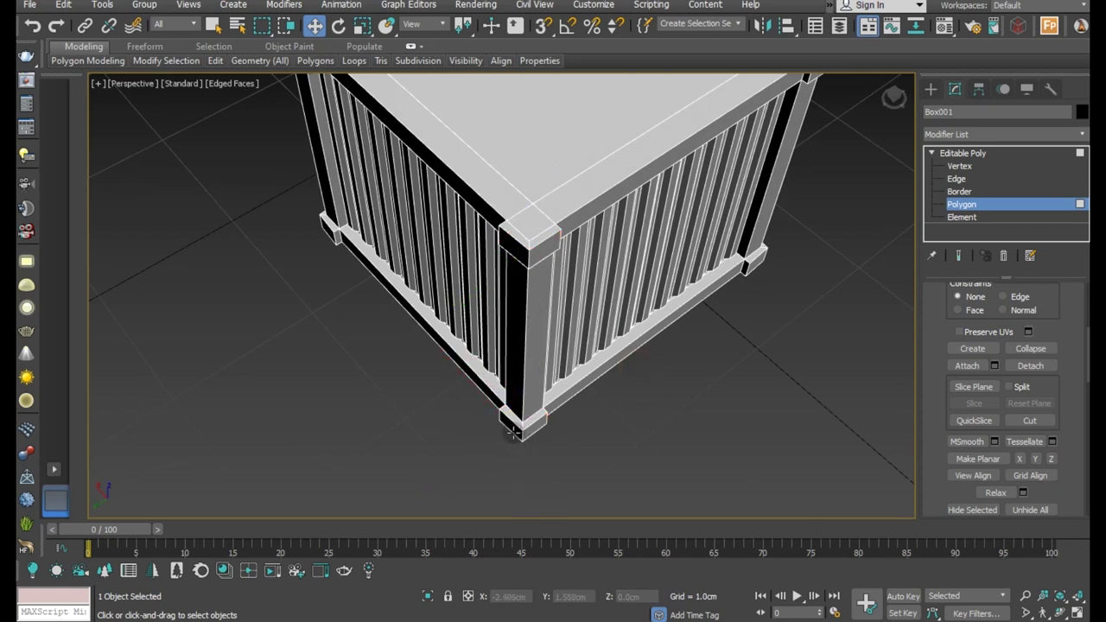
pyautogui.click(513, 433)
pyautogui.keyDown('ctrl'); pyautogui.click(524, 240); pyautogui.keyUp('ctrl')
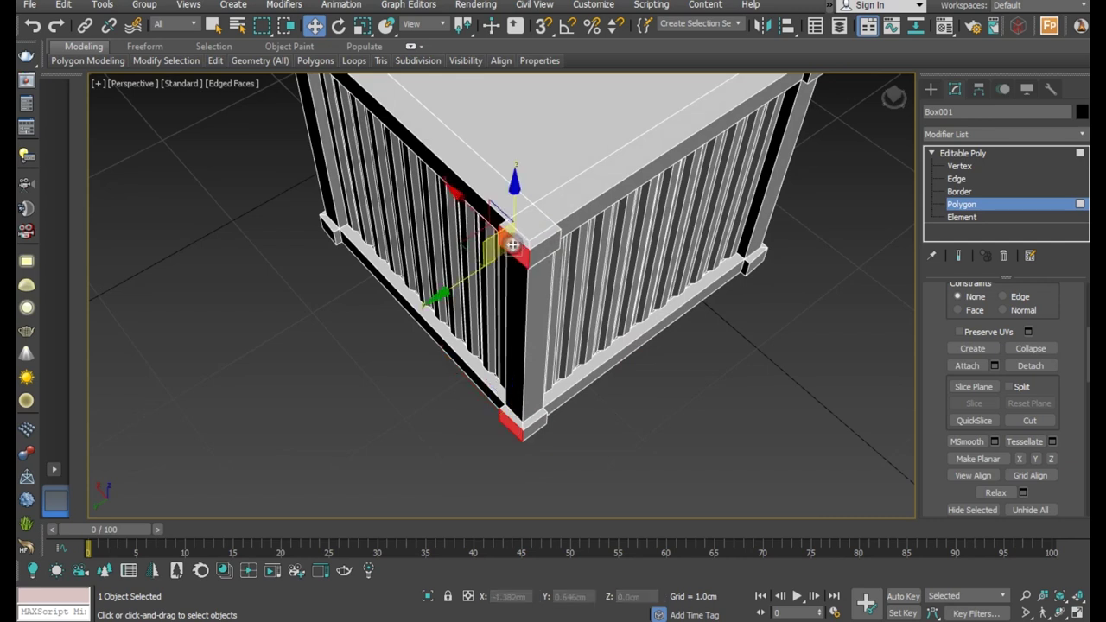
pyautogui.click(1036, 458)
# Clear the polygon selection and return to the whole Editable Poly object
pyautogui.keyDown('alt'); pyautogui.moveTo(725, 302); pyautogui.dragTo(631, 289, button='middle'); pyautogui.keyUp('alt')
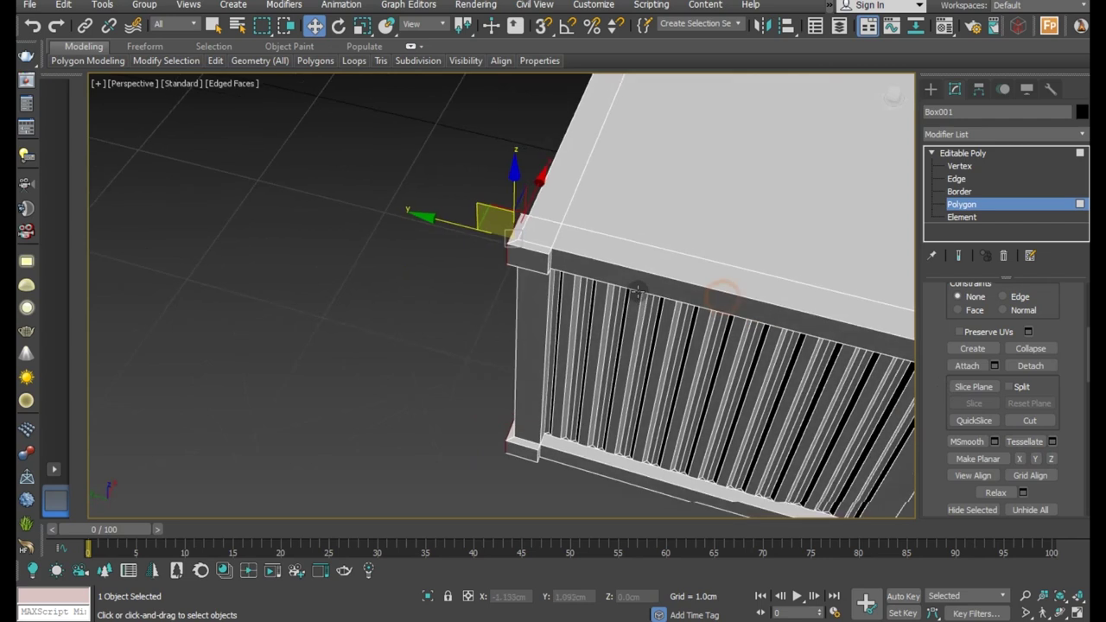
pyautogui.keyDown('alt'); pyautogui.moveTo(699, 328); pyautogui.dragTo(525, 322, button='middle'); pyautogui.keyUp('alt')
pyautogui.click(396, 500)
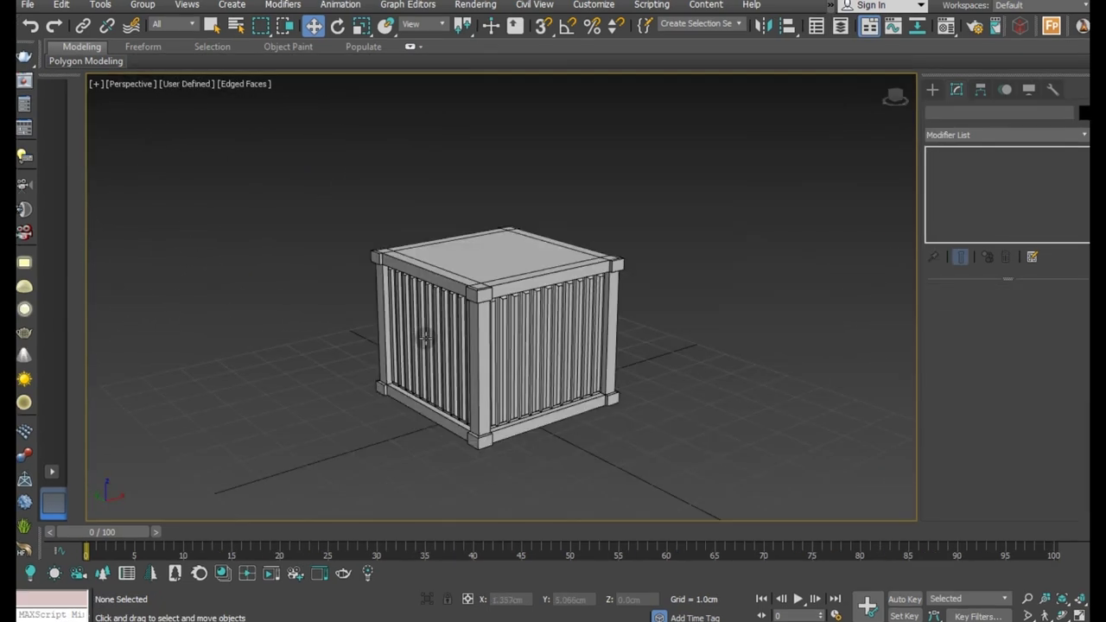
pyautogui.click(423, 336)
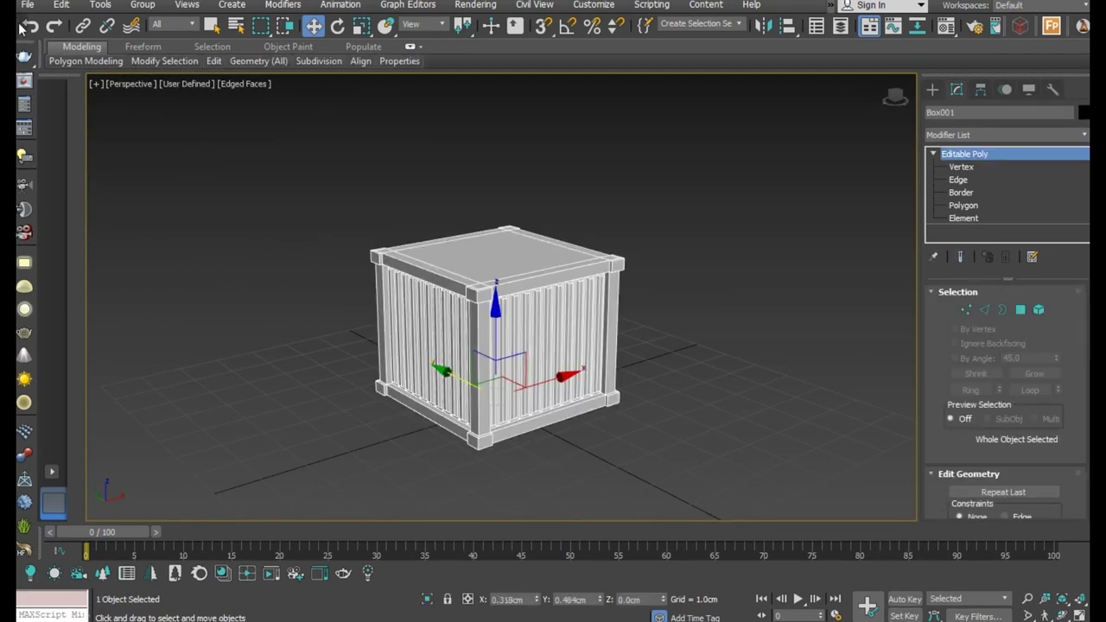
# Export the selected crate as gw::OBJ-Exporter file 'Drop' and accept the export options
pyautogui.click(27, 5)
pyautogui.click(74, 228)
pyautogui.click(239, 250)
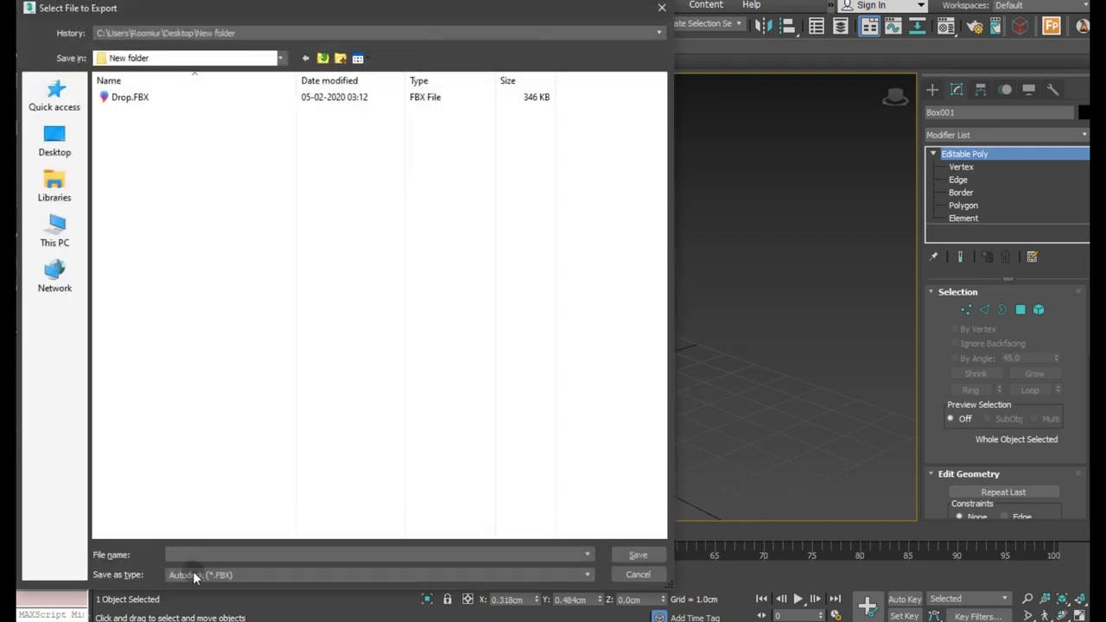
pyautogui.click(193, 574)
pyautogui.click(218, 526)
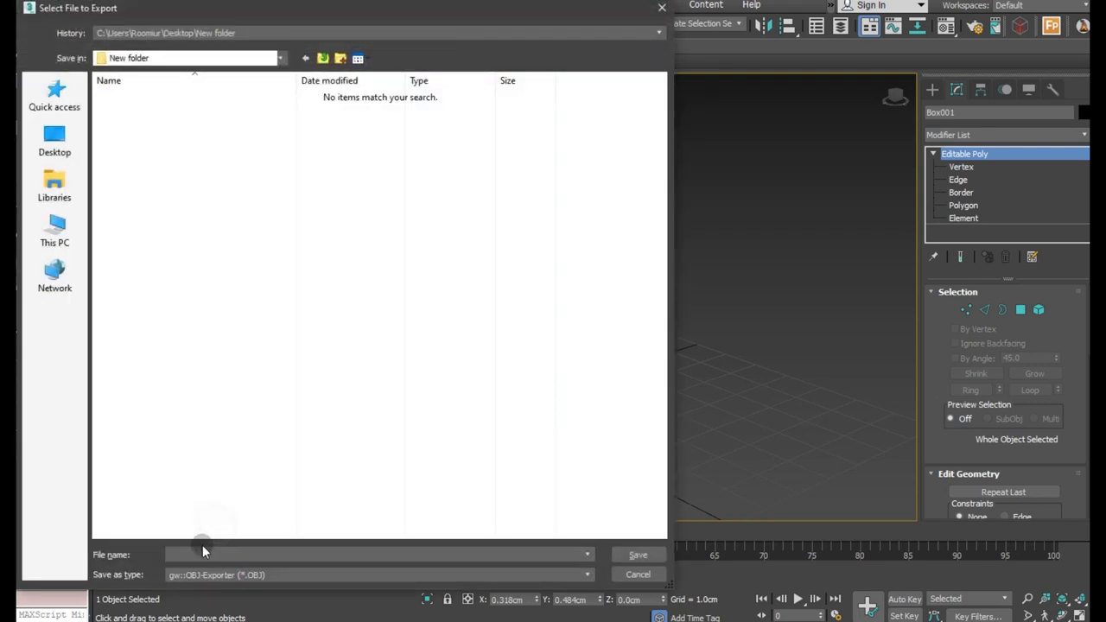
pyautogui.write('Drop')
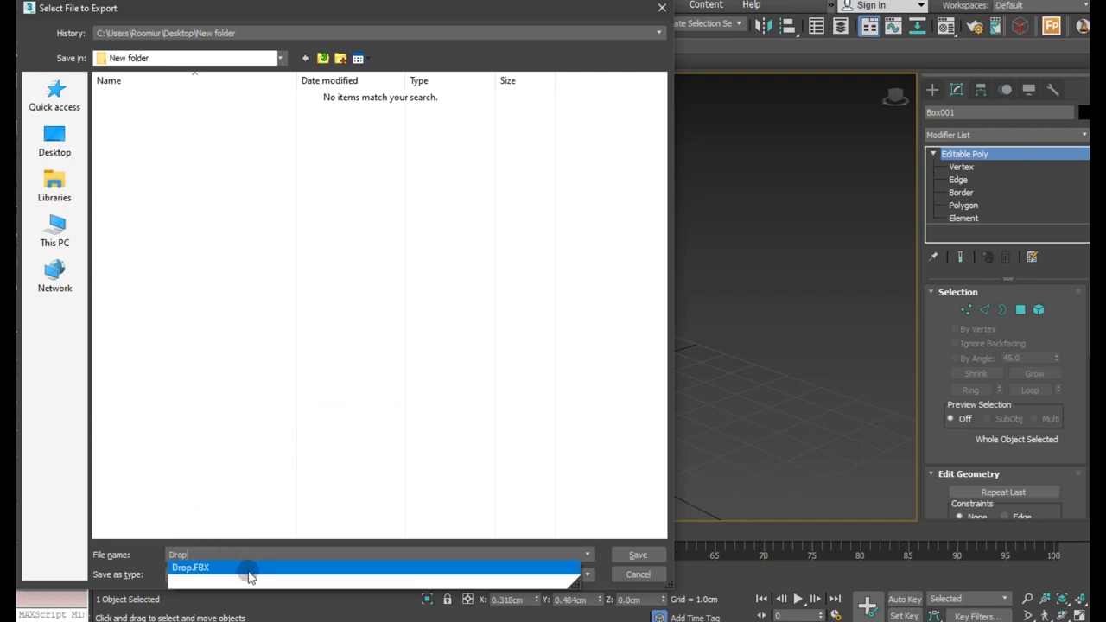
pyautogui.click(267, 503)
pyautogui.click(637, 555)
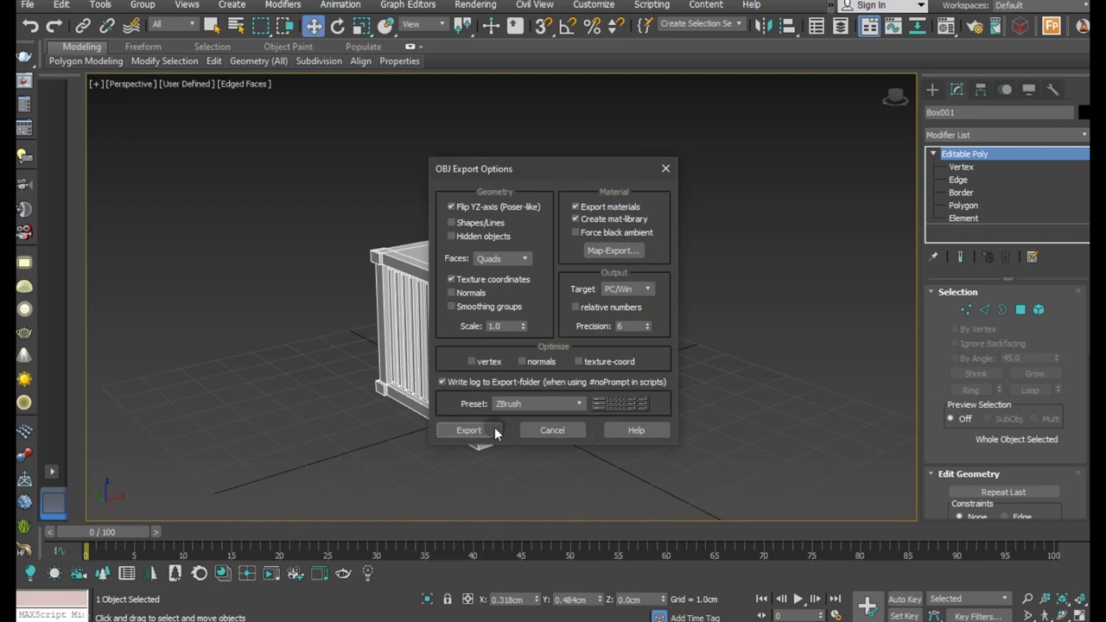
pyautogui.click(471, 429)
pyautogui.click(682, 434)
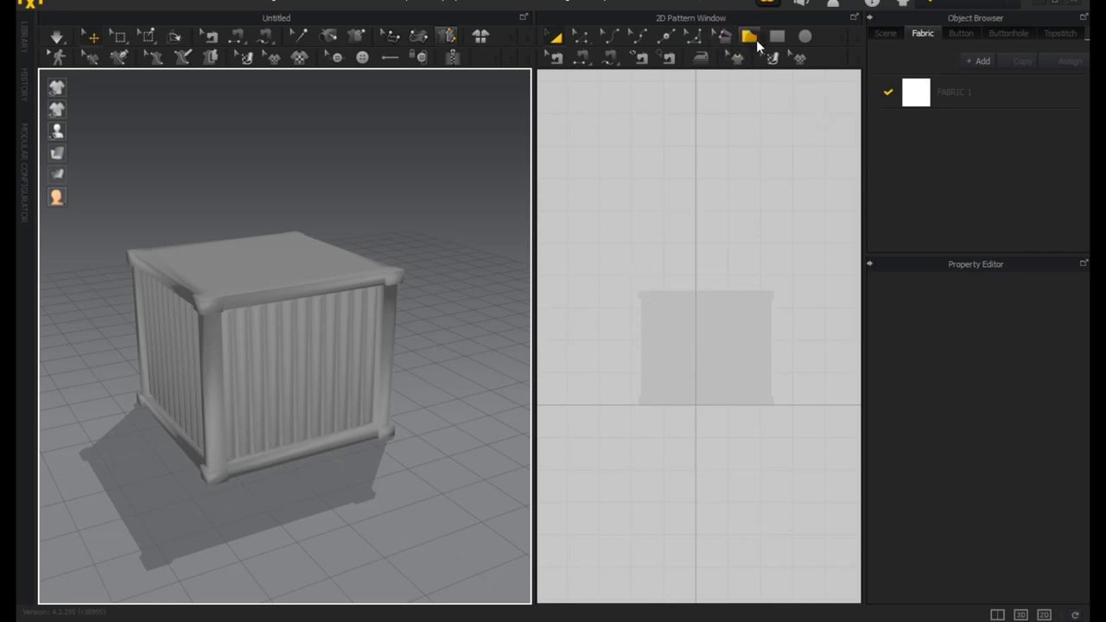
# Draw a rectangular fabric pattern and rotate it flat over the crate
pyautogui.click(776, 35)
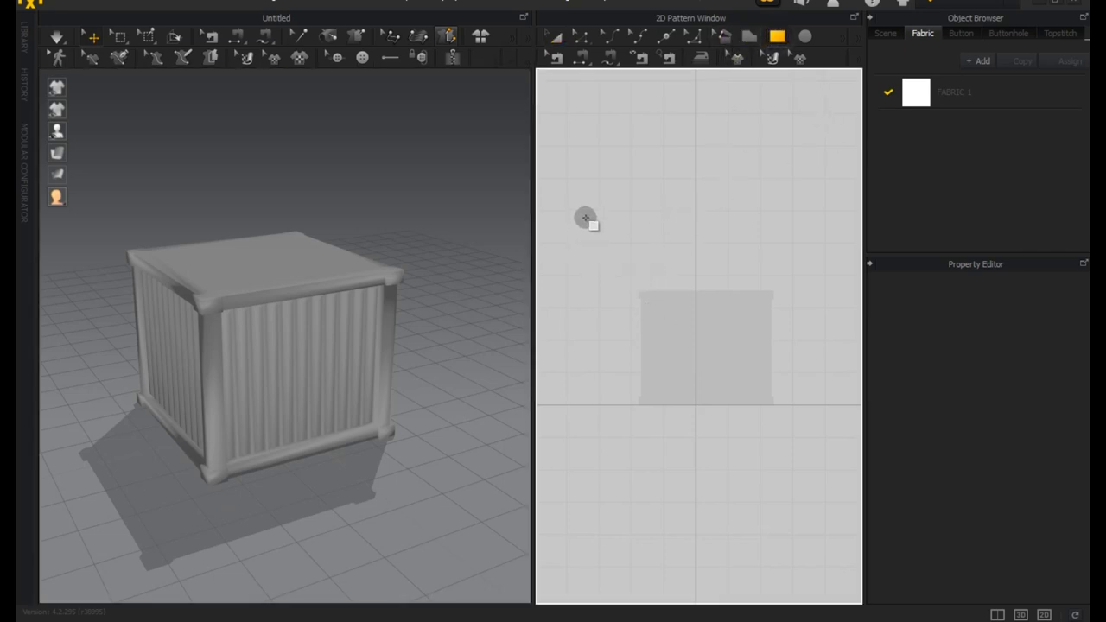
pyautogui.moveTo(616, 193); pyautogui.dragTo(801, 345)
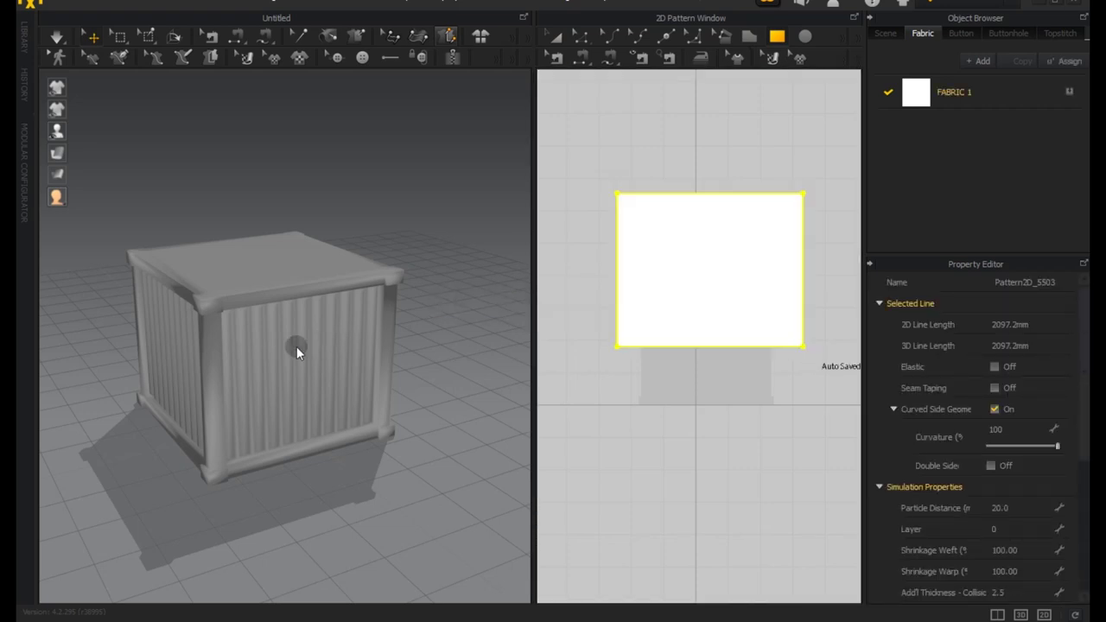
pyautogui.moveTo(383, 363); pyautogui.dragTo(344, 226, button='right')
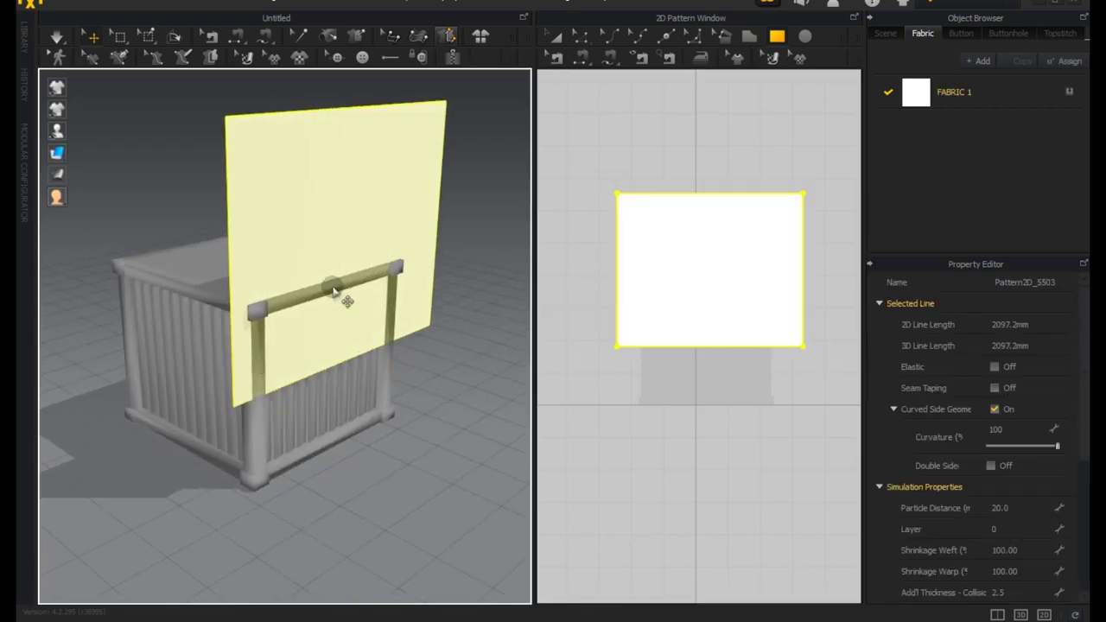
pyautogui.click(343, 226)
pyautogui.moveTo(343, 170); pyautogui.dragTo(308, 156)
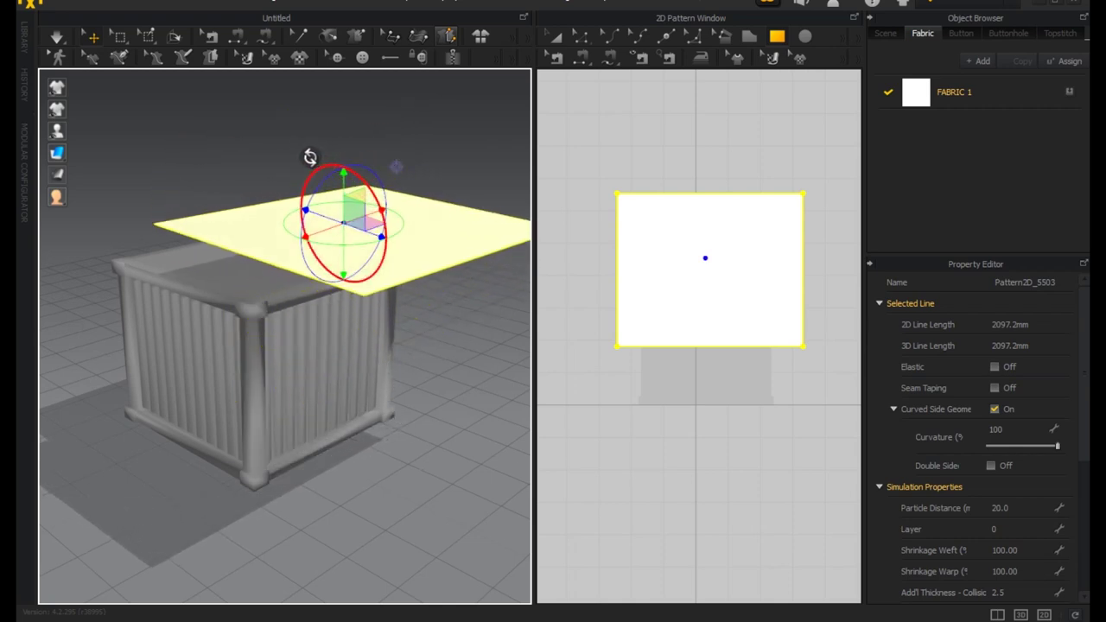
pyautogui.moveTo(348, 197)
pyautogui.mouseDown()
pyautogui.moveTo(269, 169)
pyautogui.moveTo(416, 316)
pyautogui.mouseUp()
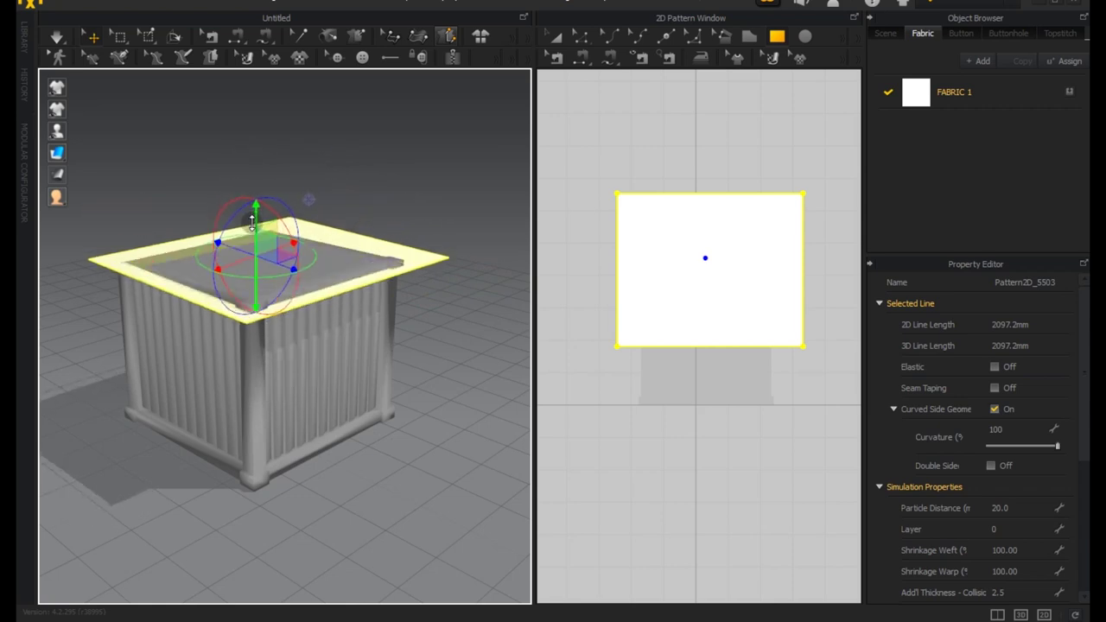
# From a side view, drag the green axis up so the fabric floats above the crate
pyautogui.moveTo(417, 316)
pyautogui.mouseDown(button='right')
pyautogui.moveTo(328, 403)
pyautogui.moveTo(400, 318)
pyautogui.mouseUp(button='right')
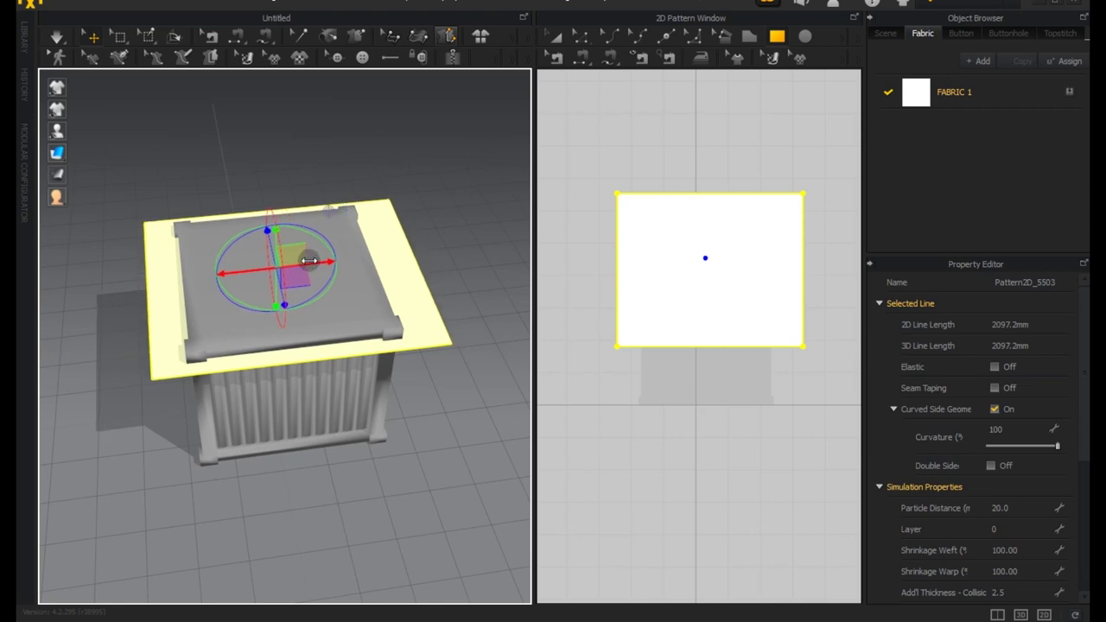
pyautogui.moveTo(316, 259); pyautogui.dragTo(424, 340, button='right')
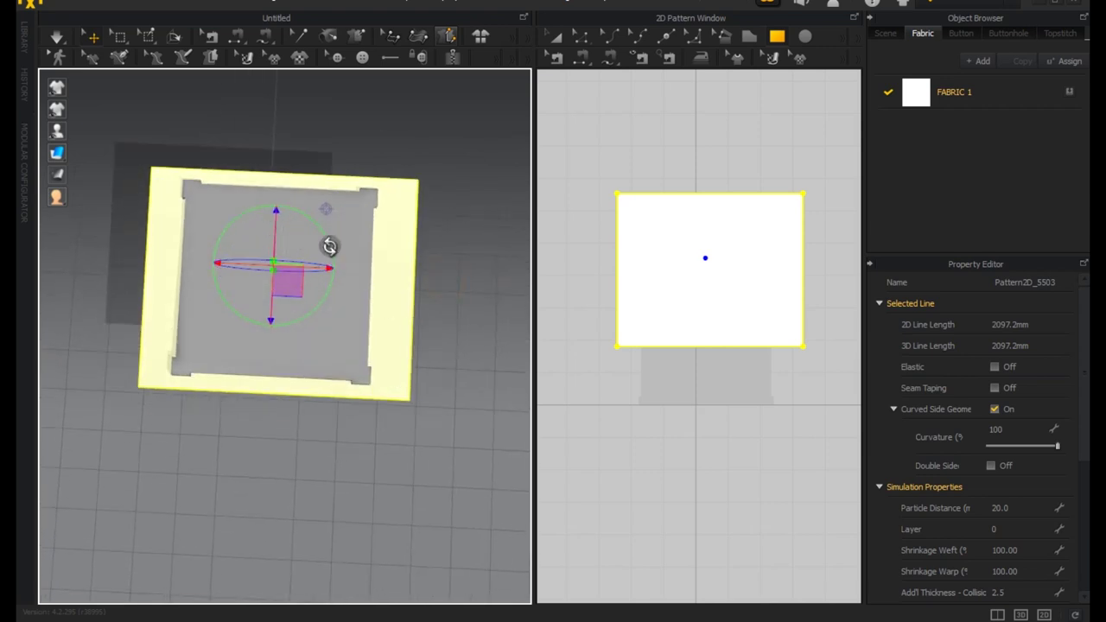
pyautogui.moveTo(329, 246); pyautogui.dragTo(407, 233, button='right')
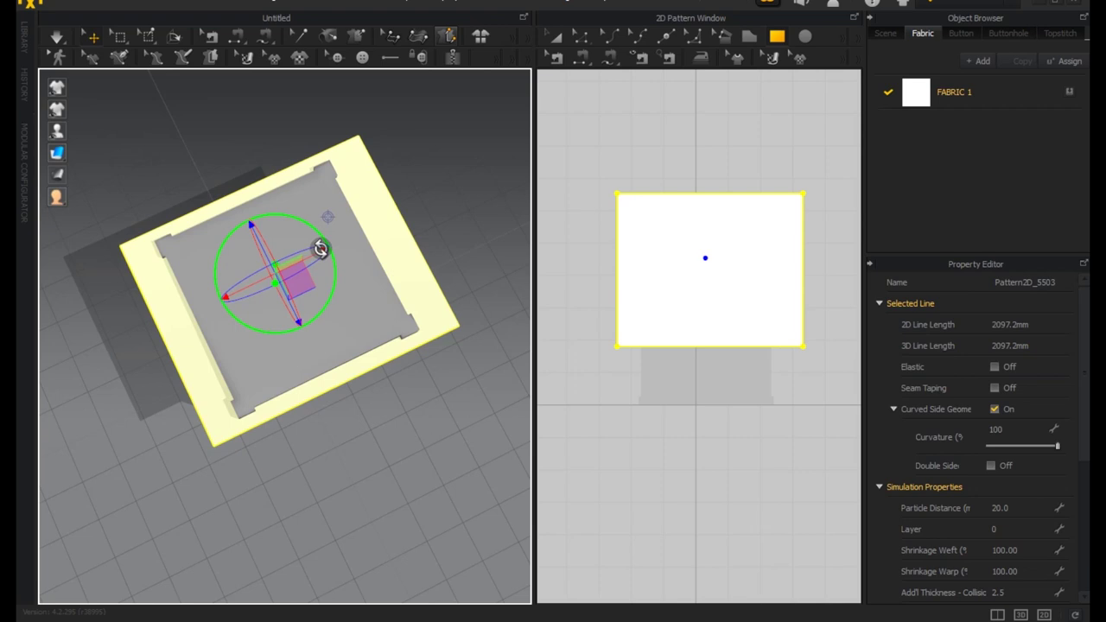
pyautogui.moveTo(320, 250)
pyautogui.mouseDown(button='right')
pyautogui.moveTo(246, 239)
pyautogui.moveTo(304, 253)
pyautogui.mouseUp(button='right')
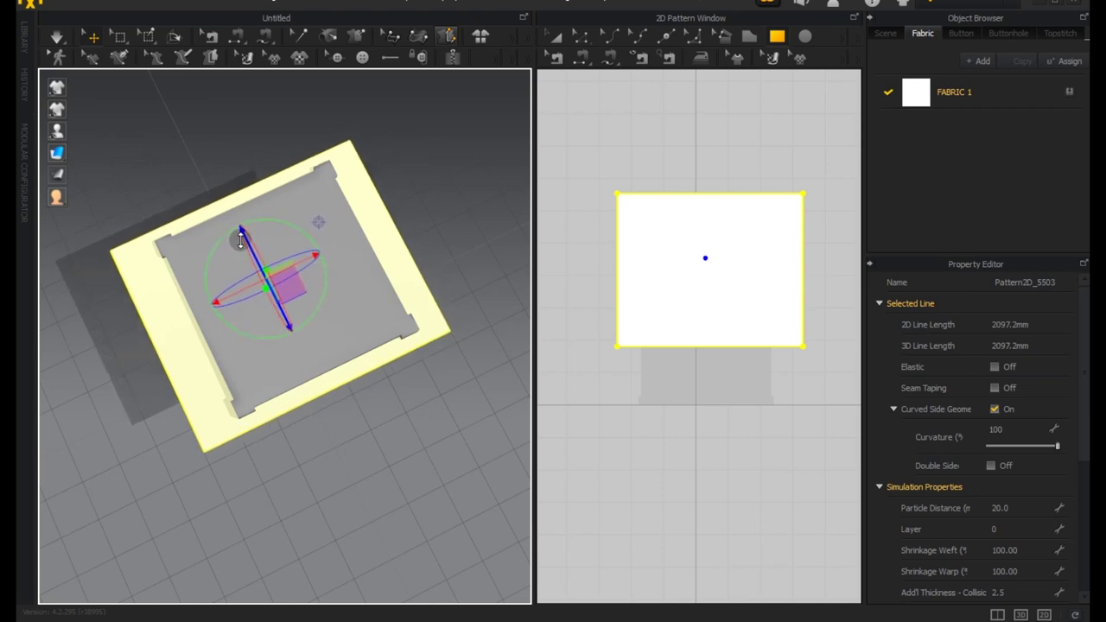
pyautogui.moveTo(393, 336)
pyautogui.mouseDown(button='right')
pyautogui.moveTo(403, 257)
pyautogui.moveTo(393, 263)
pyautogui.mouseUp(button='right')
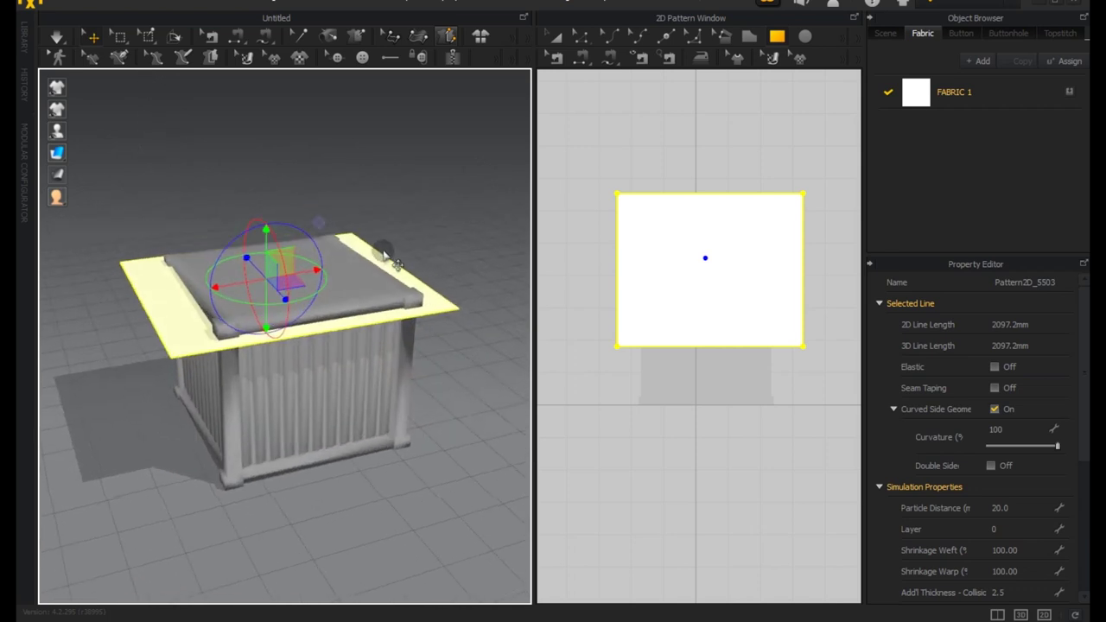
pyautogui.moveTo(262, 227); pyautogui.dragTo(267, 201)
# Widen the fabric pattern on its left and right sides and make it taller at the top
pyautogui.click(556, 41)
pyautogui.click(659, 245)
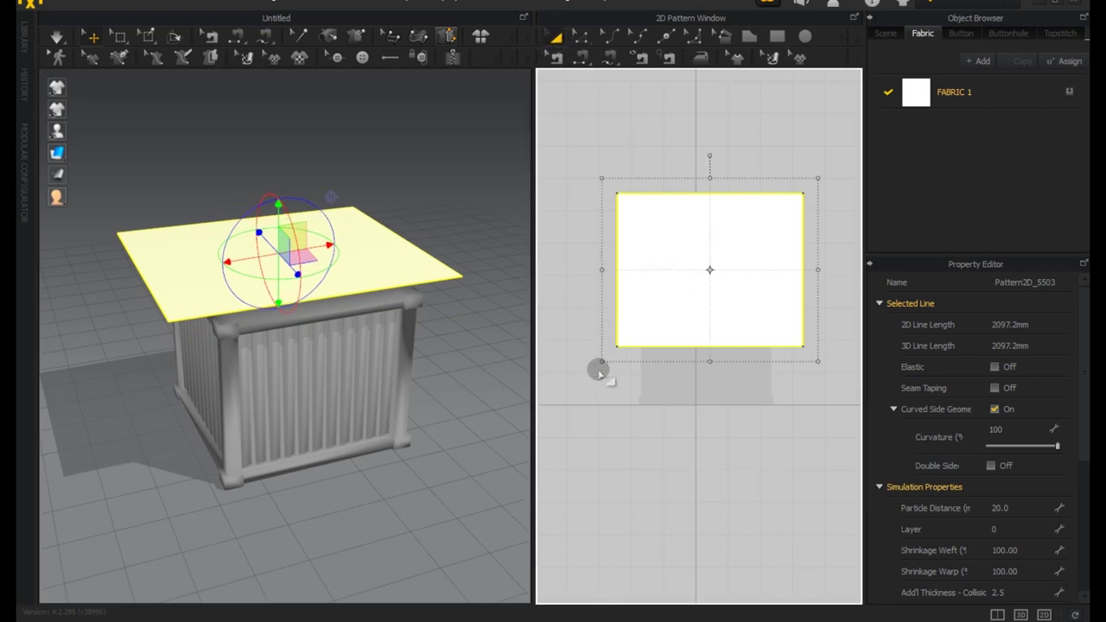
pyautogui.moveTo(576, 268); pyautogui.dragTo(562, 265)
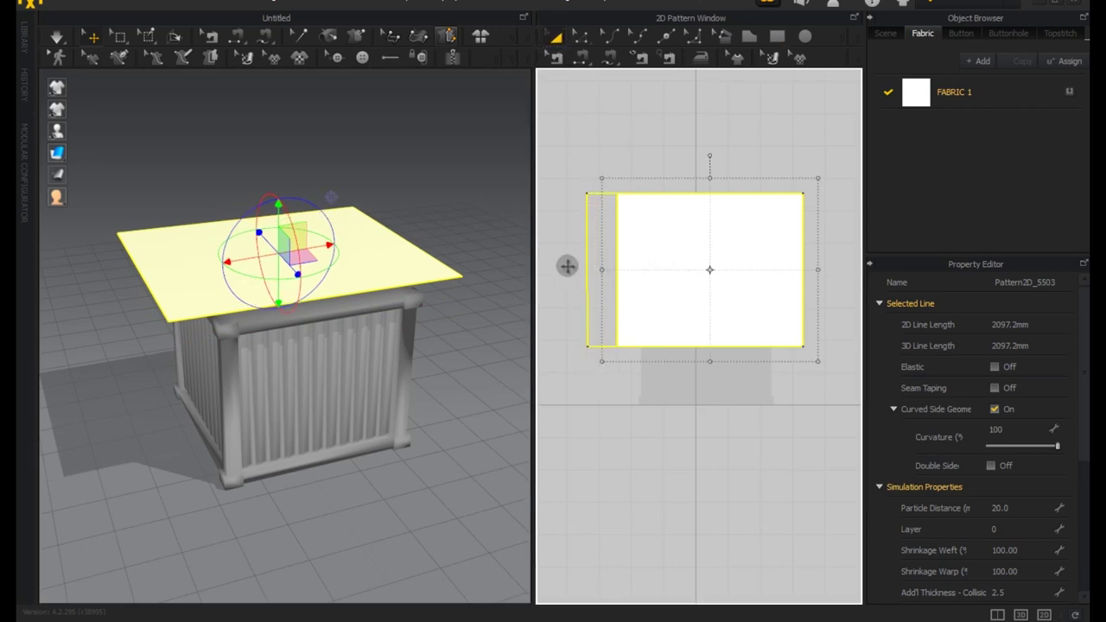
pyautogui.scroll(1, 654, 281)
pyautogui.scroll(-2, 654, 288)
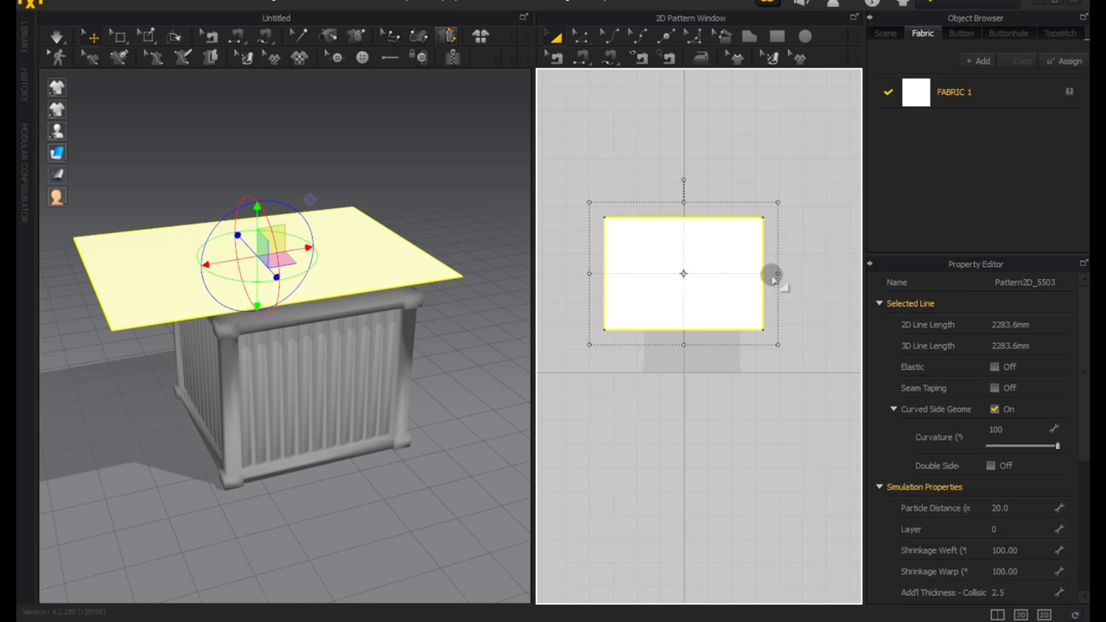
pyautogui.moveTo(793, 271); pyautogui.dragTo(794, 272)
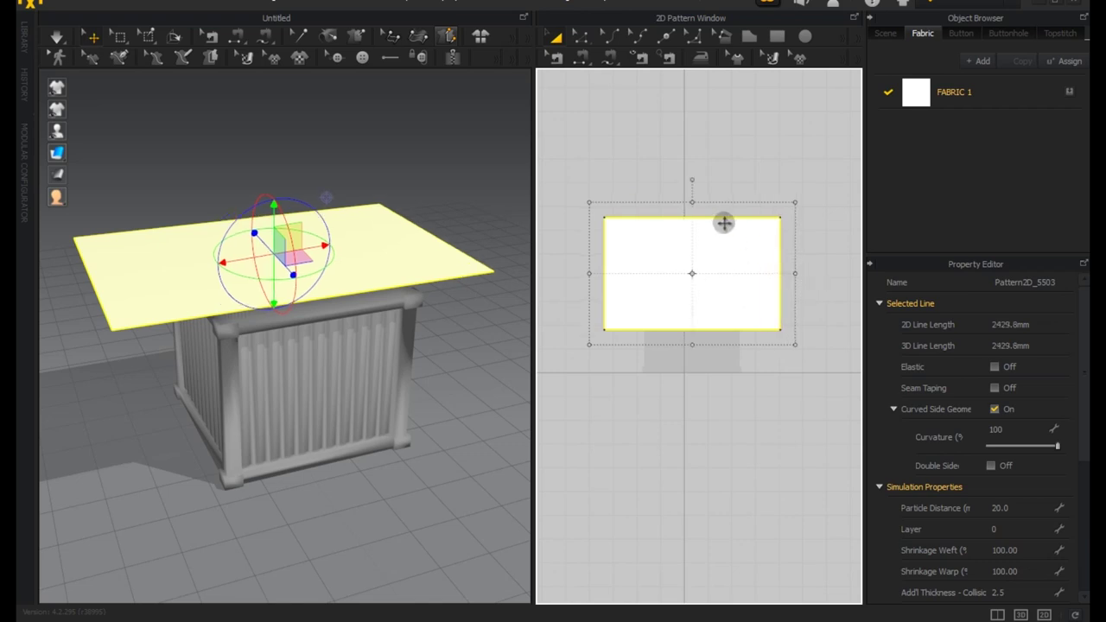
pyautogui.moveTo(691, 186); pyautogui.dragTo(691, 186)
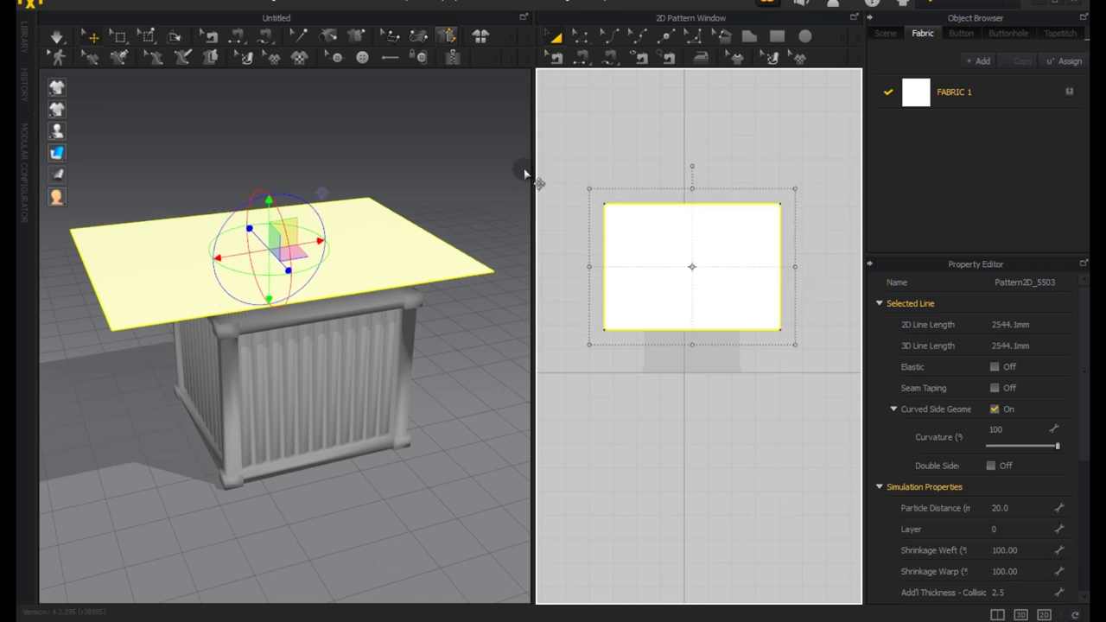
# Adjust the fabric panel's tilt and extend the pattern's right and bottom edges outward
pyautogui.moveTo(435, 167)
pyautogui.mouseDown(button='right')
pyautogui.moveTo(506, 178)
pyautogui.moveTo(562, 147)
pyautogui.moveTo(553, 129)
pyautogui.moveTo(438, 153)
pyautogui.mouseUp(button='right')
pyautogui.moveTo(300, 196); pyautogui.dragTo(311, 207)
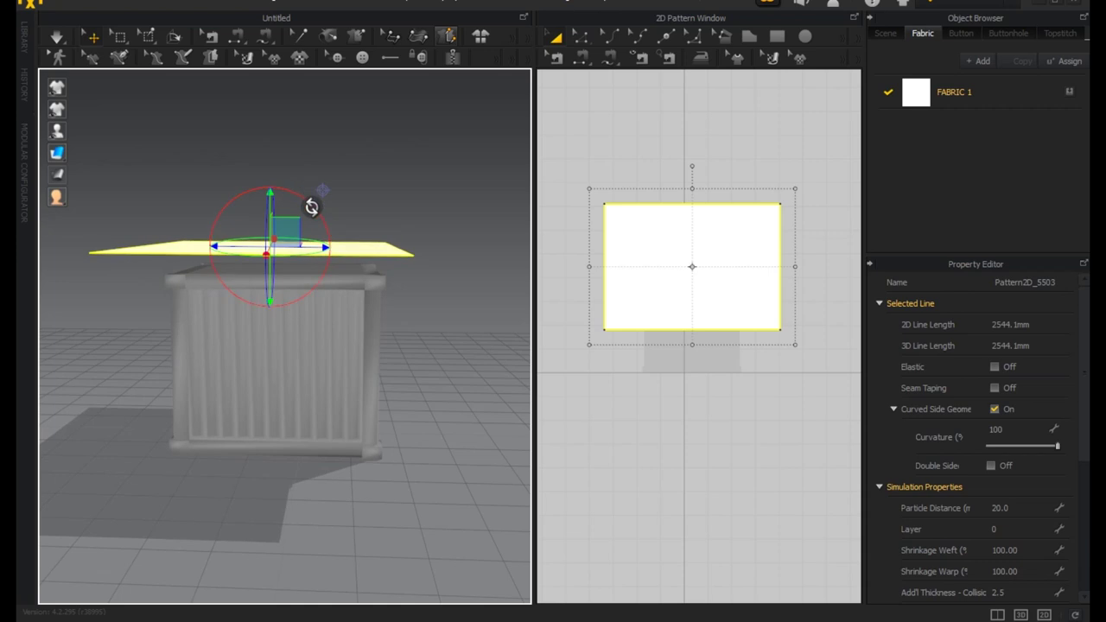
pyautogui.moveTo(375, 212); pyautogui.dragTo(384, 271, button='right')
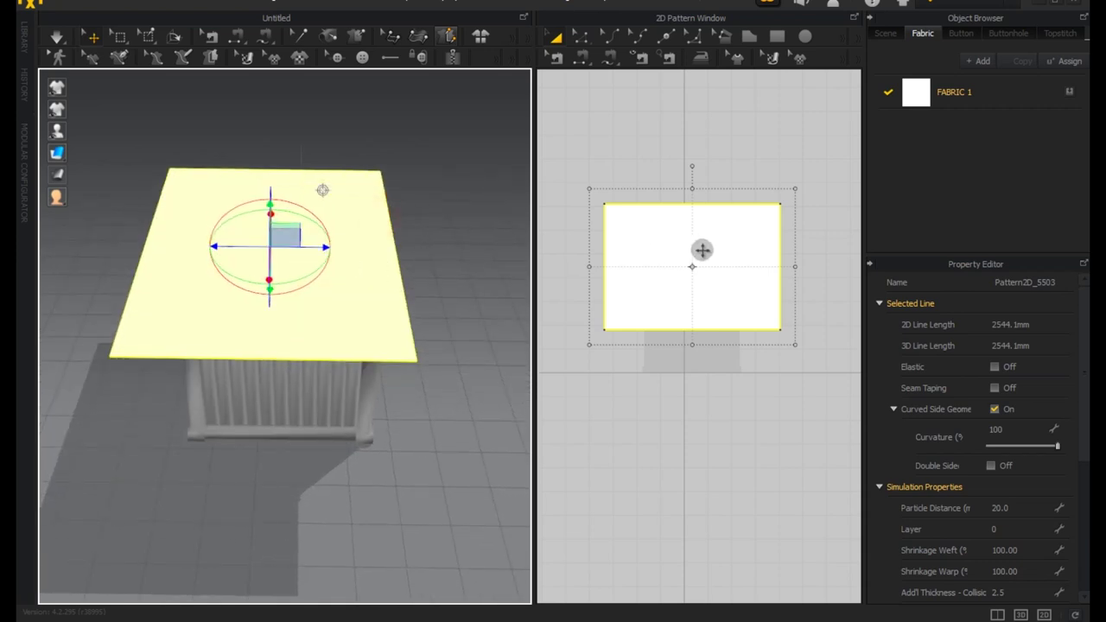
pyautogui.moveTo(799, 267); pyautogui.dragTo(812, 267)
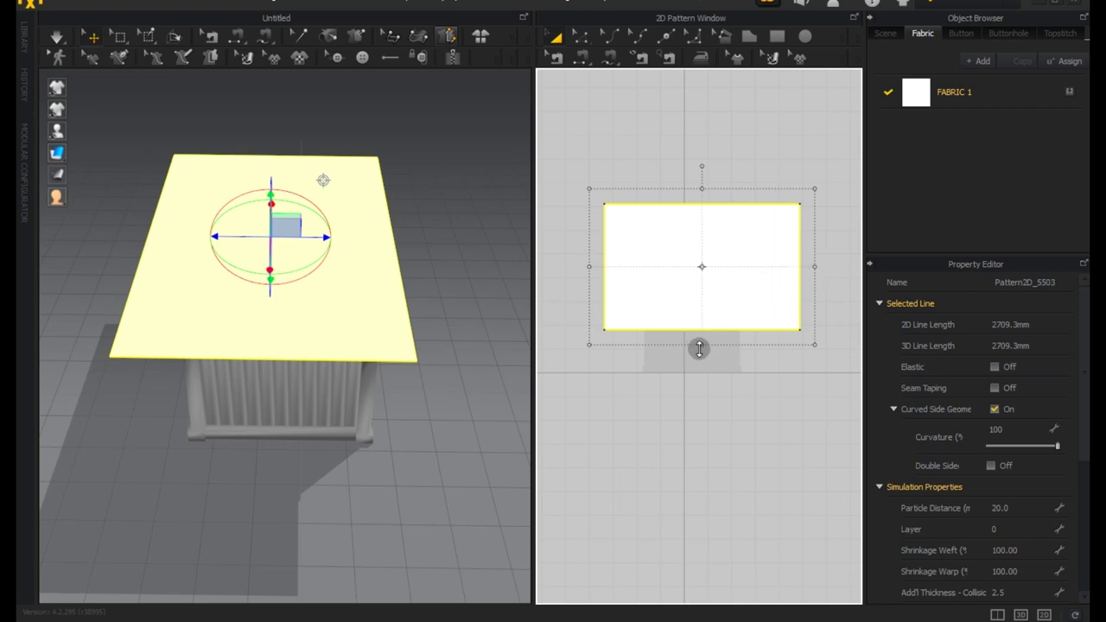
pyautogui.moveTo(700, 354); pyautogui.dragTo(703, 361)
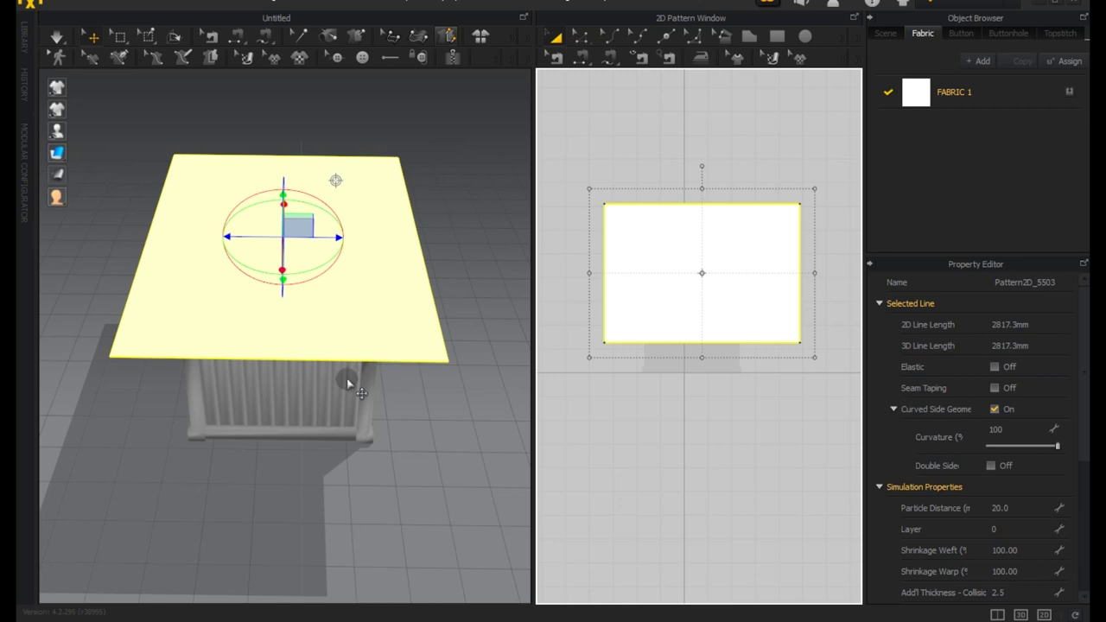
# Lower the fabric panel onto the crate top and shift it slightly left
pyautogui.moveTo(307, 405)
pyautogui.mouseDown(button='right')
pyautogui.moveTo(185, 341)
pyautogui.moveTo(202, 370)
pyautogui.moveTo(296, 248)
pyautogui.mouseUp(button='right')
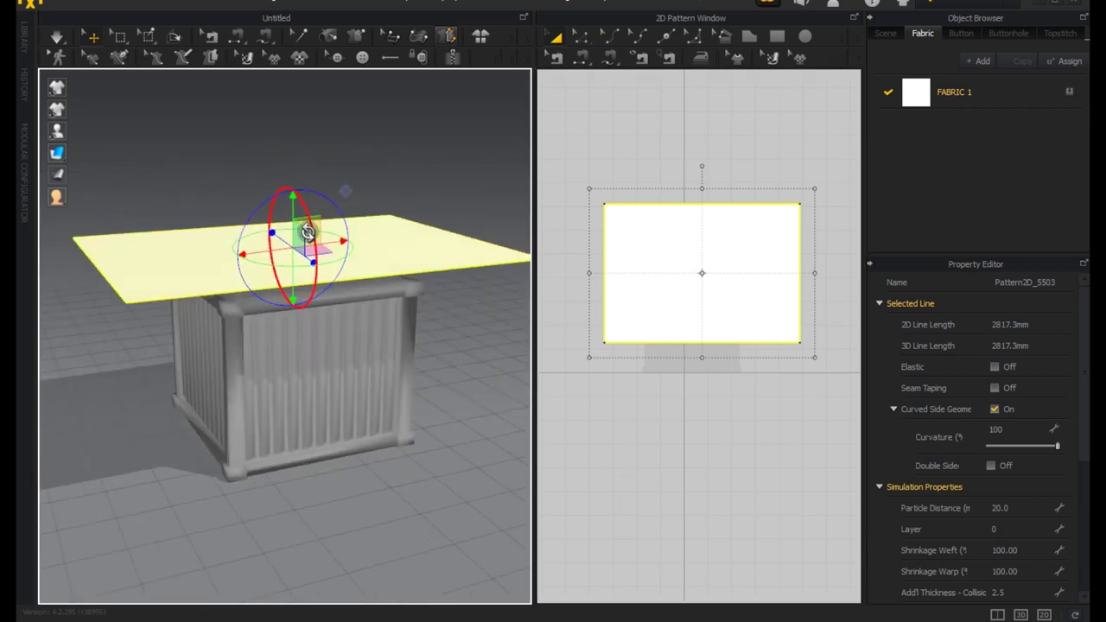
pyautogui.moveTo(295, 205); pyautogui.dragTo(296, 242)
pyautogui.moveTo(358, 178)
pyautogui.mouseDown(button='right')
pyautogui.moveTo(319, 277)
pyautogui.moveTo(339, 308)
pyautogui.mouseUp(button='right')
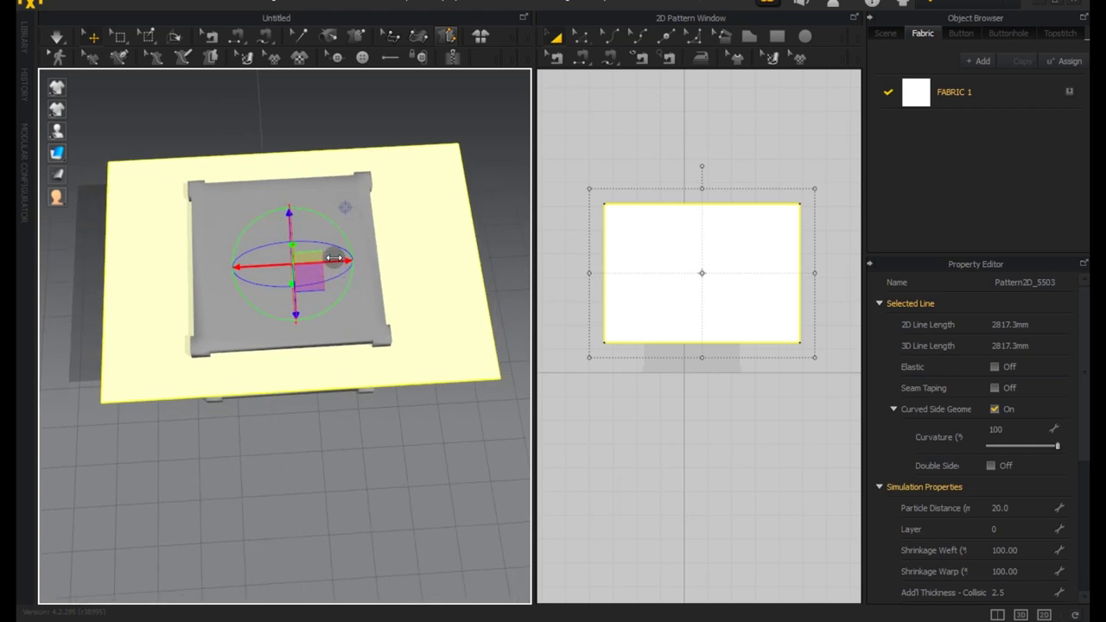
pyautogui.moveTo(334, 258); pyautogui.dragTo(319, 257)
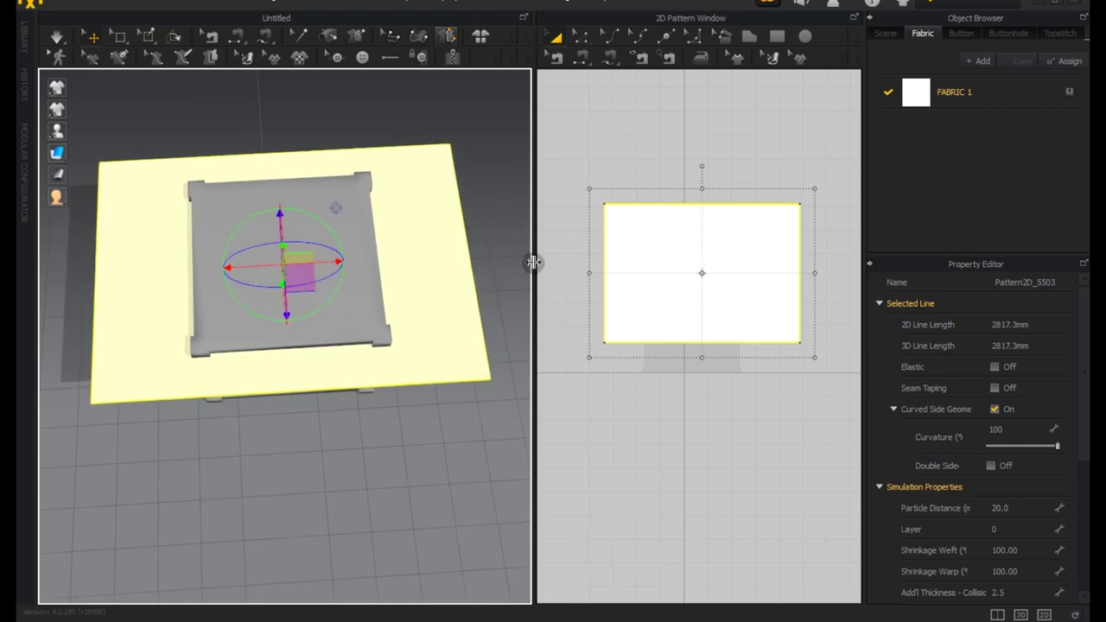
# Narrow the pattern to a near-square 2486.9 mm outline and lift it back above the crate
pyautogui.moveTo(590, 272); pyautogui.dragTo(619, 275)
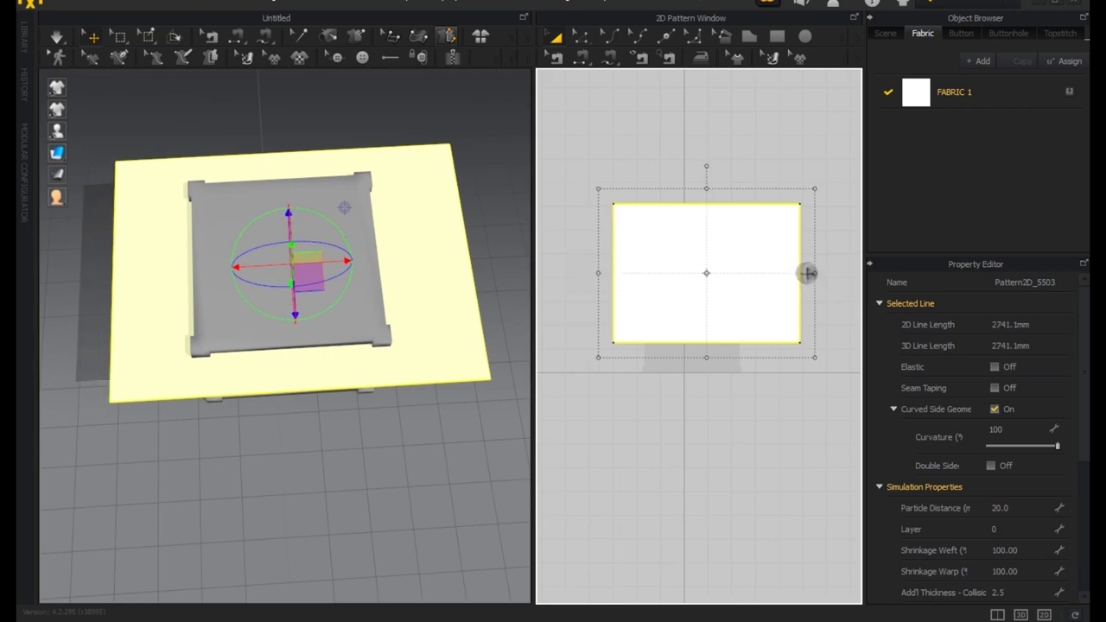
pyautogui.moveTo(793, 268); pyautogui.dragTo(766, 278)
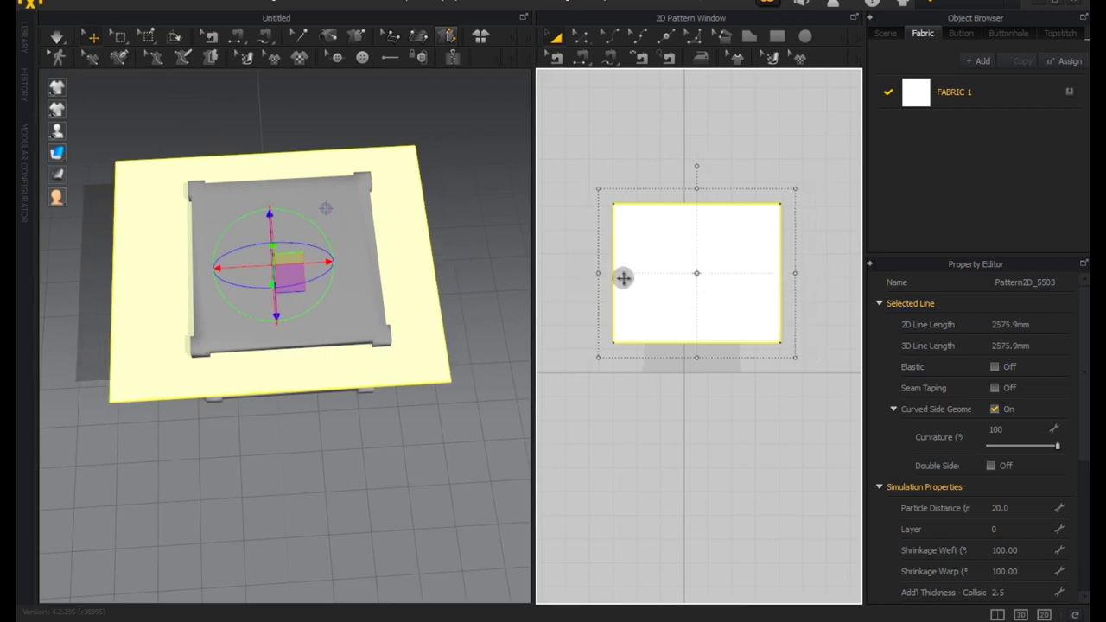
pyautogui.moveTo(603, 271); pyautogui.dragTo(622, 271)
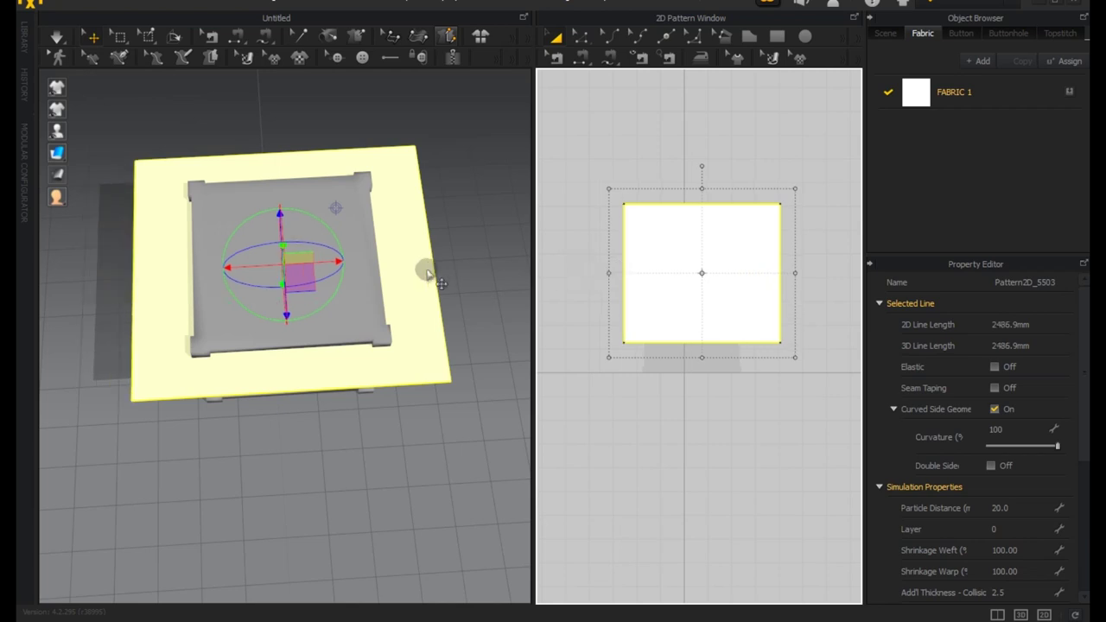
pyautogui.moveTo(403, 259); pyautogui.dragTo(465, 151, button='right')
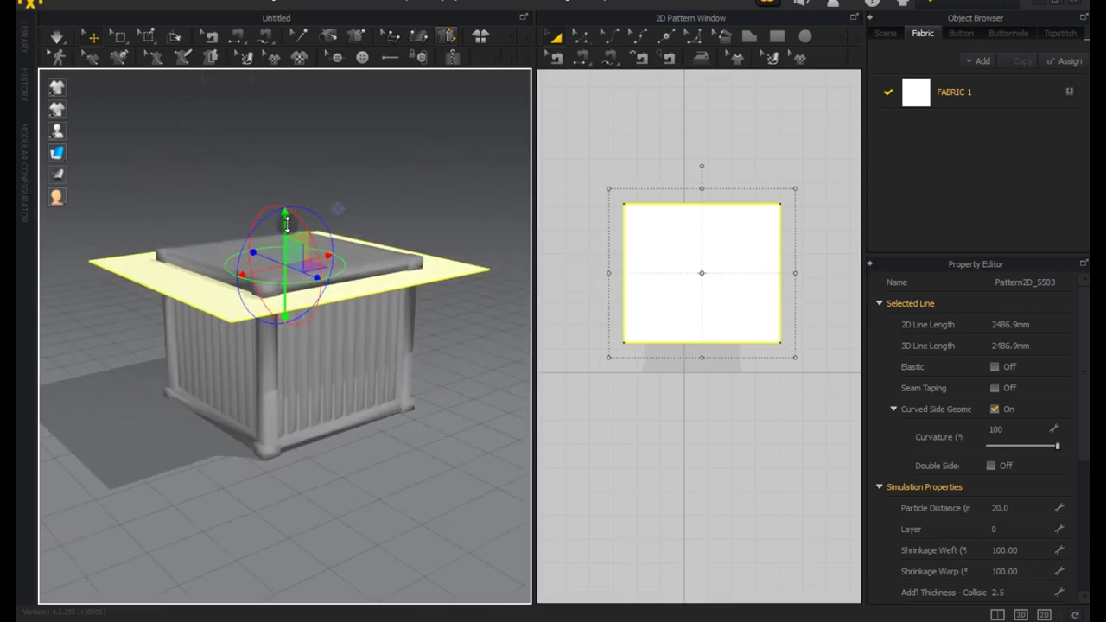
pyautogui.moveTo(289, 205); pyautogui.dragTo(289, 177)
pyautogui.moveTo(365, 234); pyautogui.dragTo(447, 264, button='right')
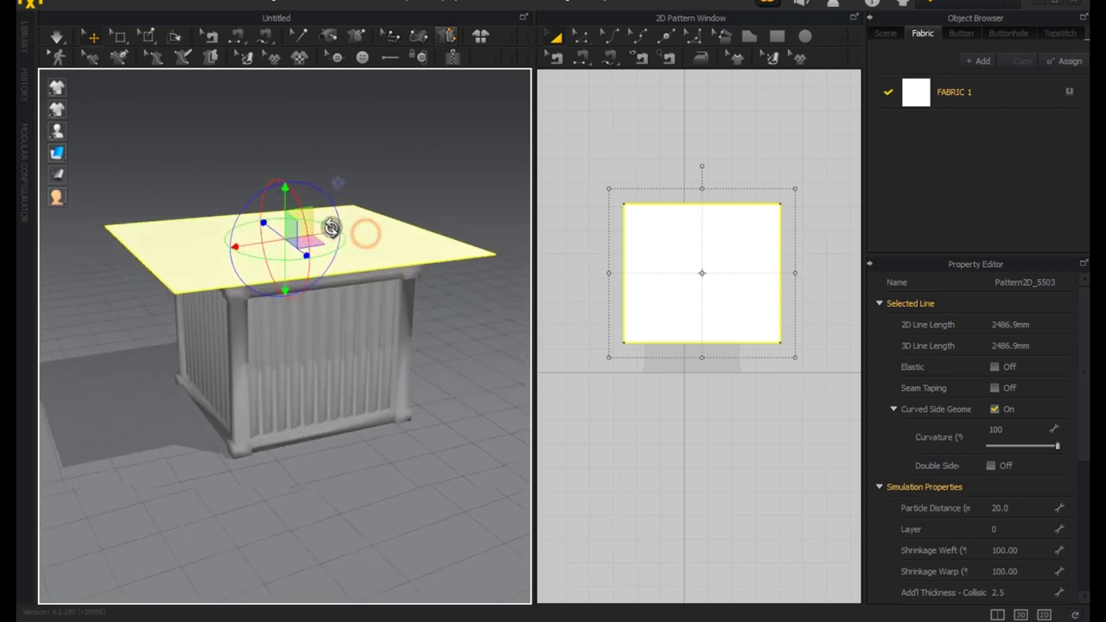
# Set the fabric's Particle Distance to 12 and simulate until the cloth drapes over the crate
pyautogui.doubleClick(1023, 512)
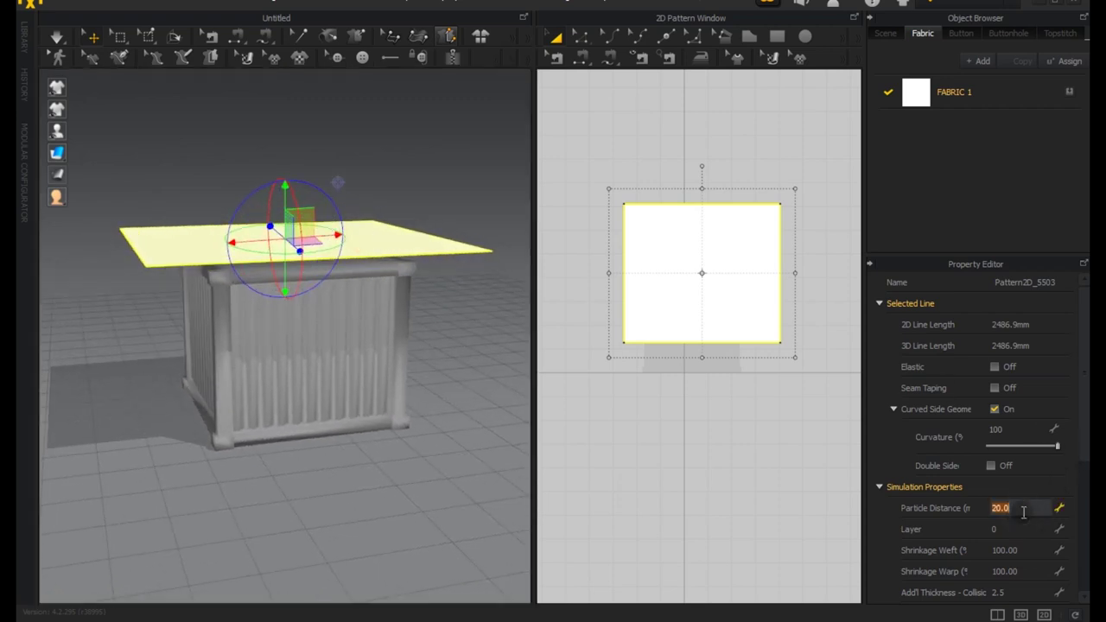
pyautogui.click(892, 469)
pyautogui.moveTo(438, 339); pyautogui.dragTo(444, 360, button='right')
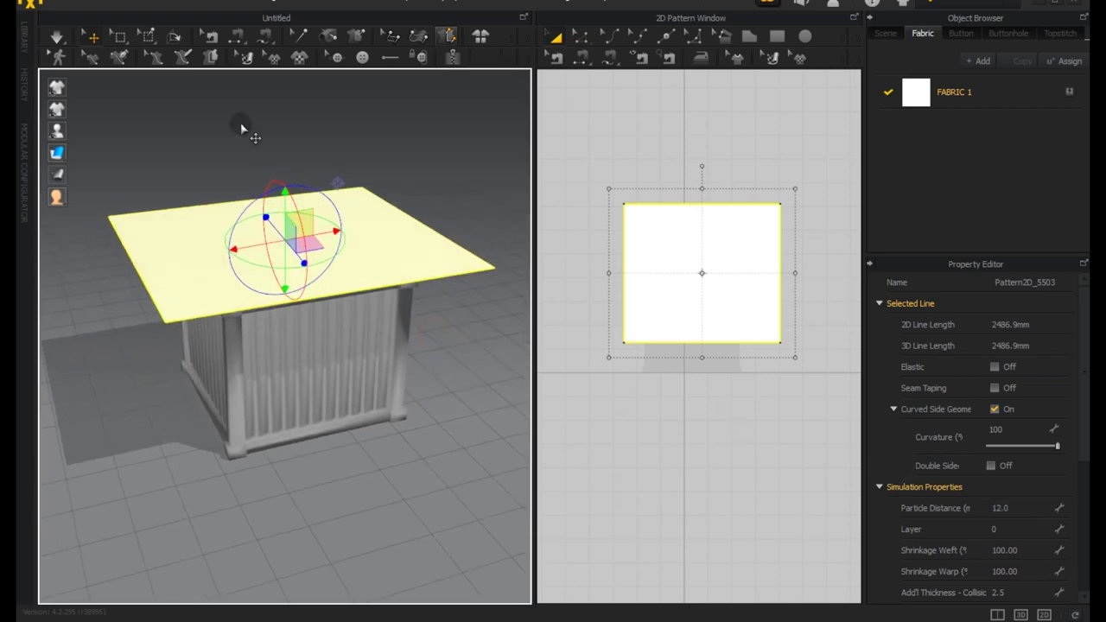
pyautogui.click(55, 38)
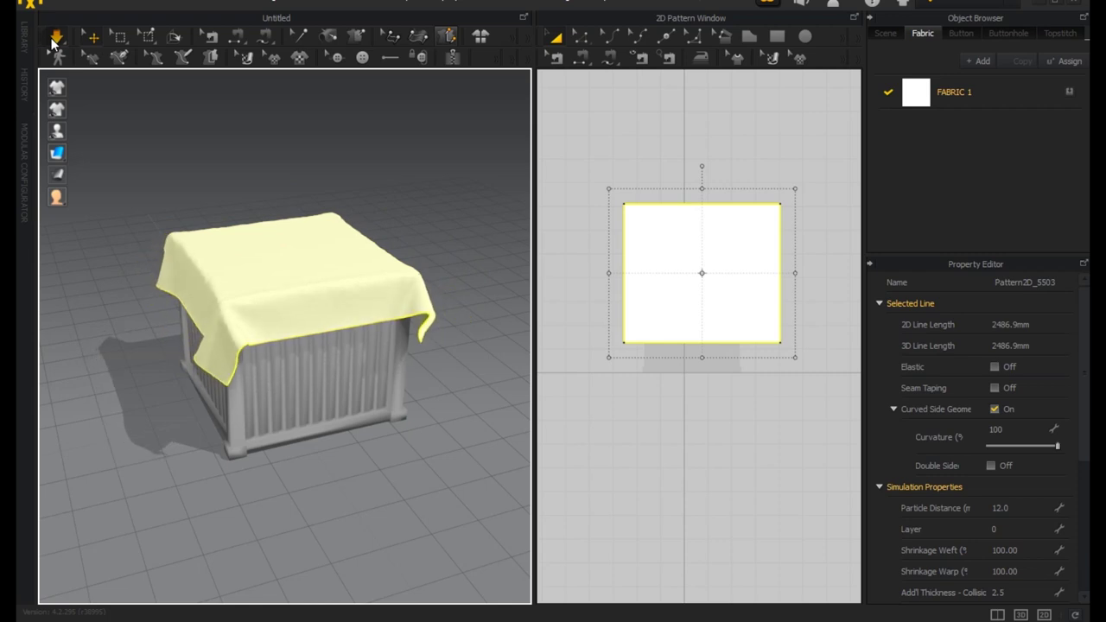
pyautogui.click(54, 38)
pyautogui.moveTo(233, 165)
pyautogui.mouseDown(button='right')
pyautogui.moveTo(264, 178)
pyautogui.moveTo(464, 165)
pyautogui.moveTo(382, 153)
pyautogui.moveTo(216, 158)
pyautogui.moveTo(161, 172)
pyautogui.moveTo(99, 161)
pyautogui.moveTo(264, 140)
pyautogui.moveTo(340, 167)
pyautogui.moveTo(190, 160)
pyautogui.mouseUp(button='right')
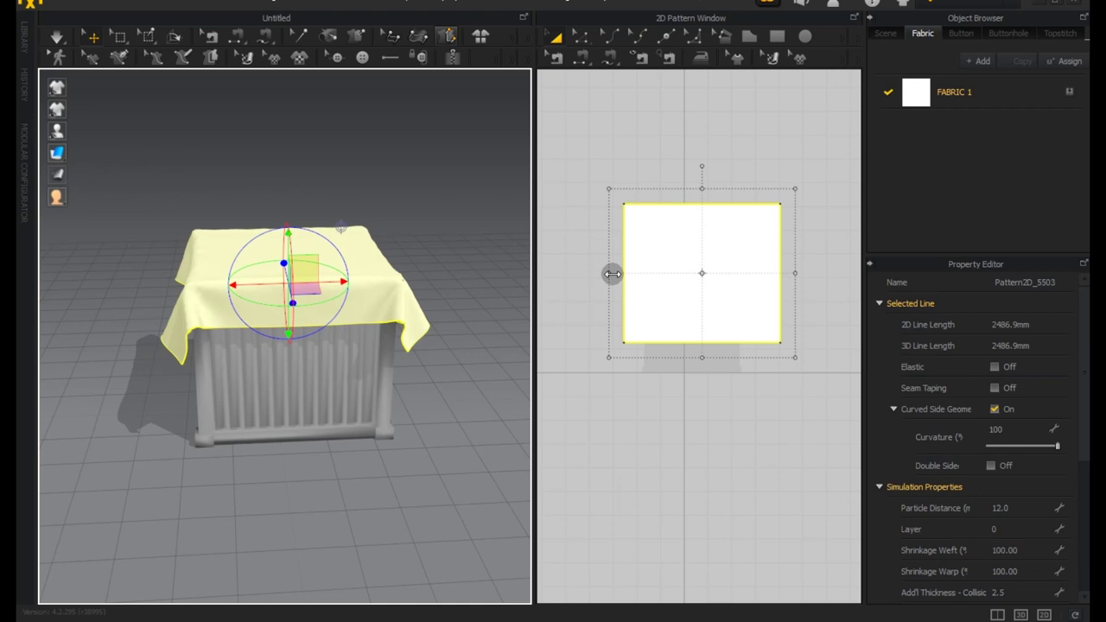
# Lengthen the fabric pattern slightly at its bottom and top edges
pyautogui.moveTo(702, 359); pyautogui.dragTo(703, 360)
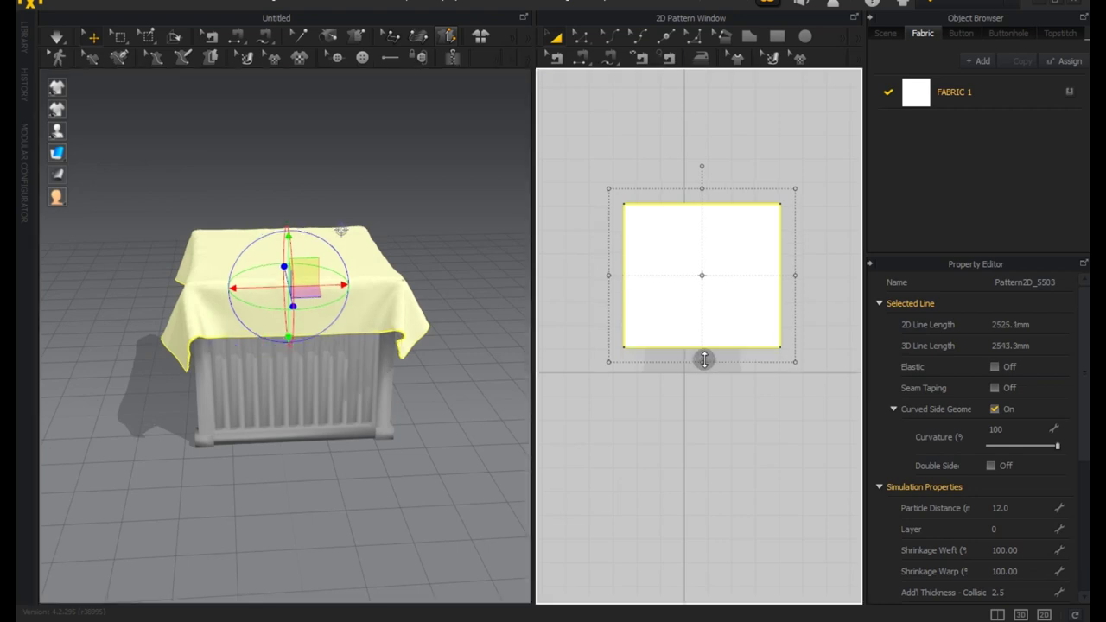
pyautogui.click(480, 265)
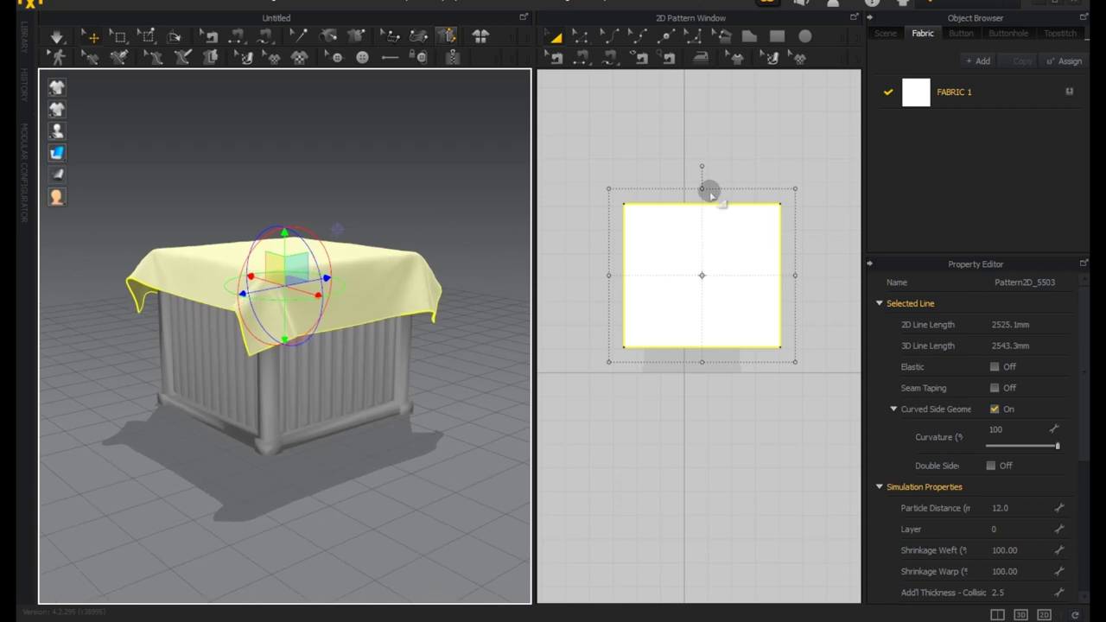
pyautogui.moveTo(703, 185); pyautogui.dragTo(700, 178)
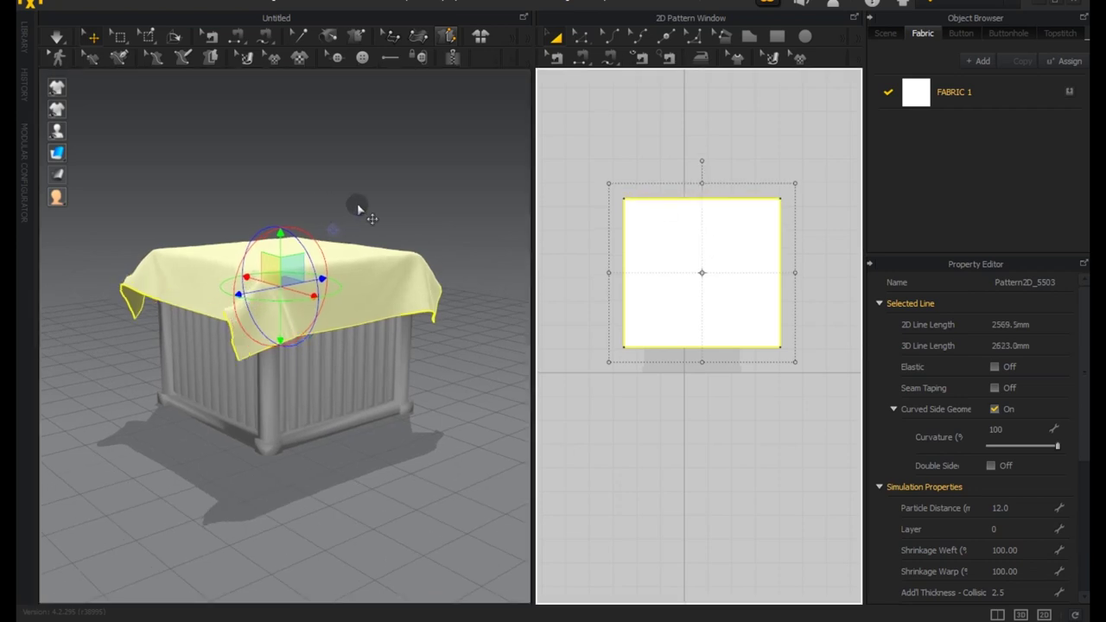
pyautogui.moveTo(358, 209); pyautogui.dragTo(171, 217, button='right')
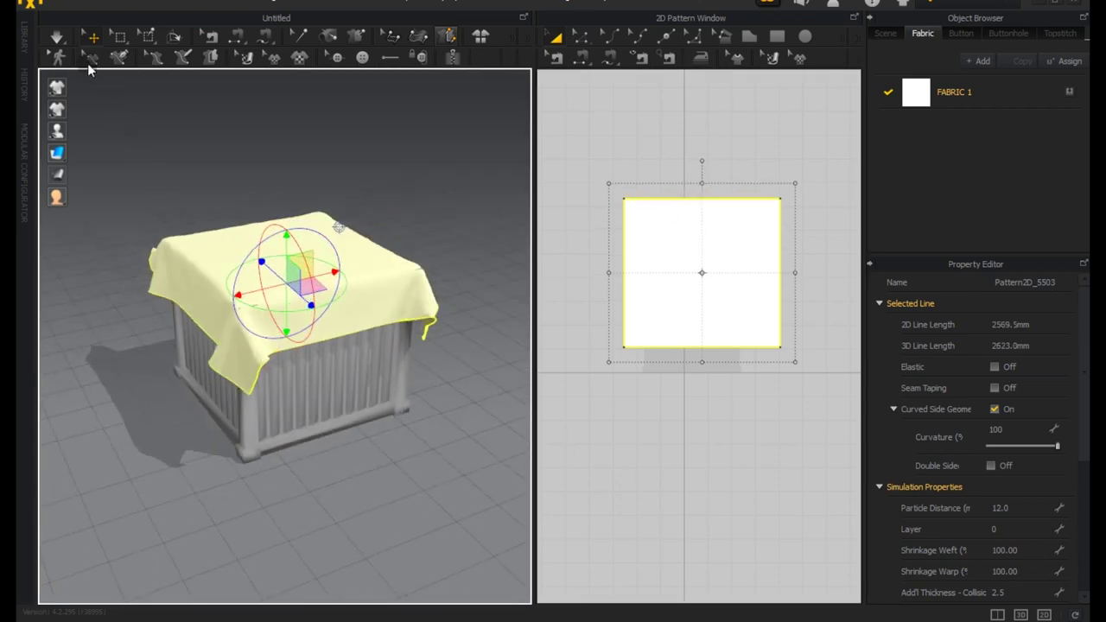
# Re-run the simulation so the cloth hangs lower over the crate's sides
pyautogui.click(56, 37)
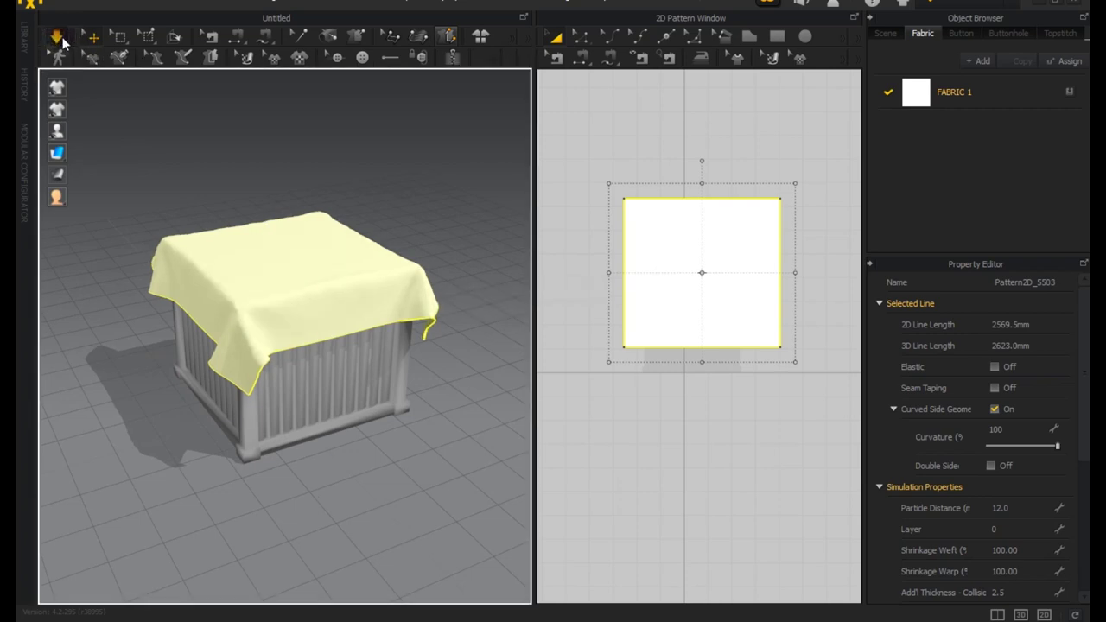
pyautogui.moveTo(175, 175)
pyautogui.mouseDown(button='right')
pyautogui.moveTo(420, 180)
pyautogui.moveTo(219, 163)
pyautogui.moveTo(135, 183)
pyautogui.mouseUp(button='right')
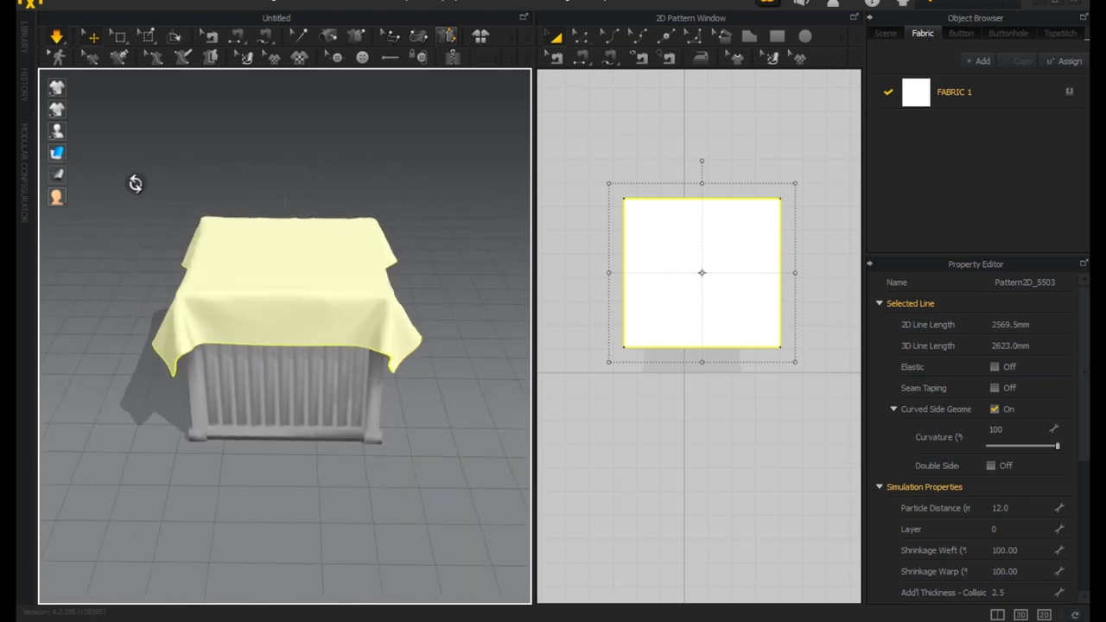
pyautogui.click(52, 39)
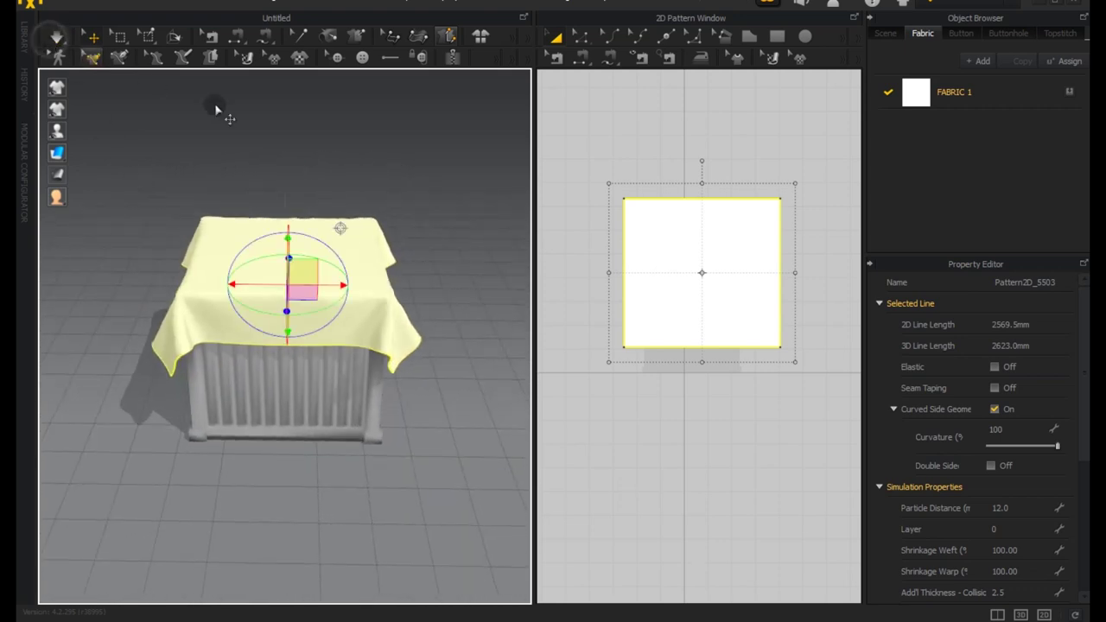
pyautogui.moveTo(388, 195)
pyautogui.mouseDown(button='right')
pyautogui.moveTo(262, 170)
pyautogui.moveTo(376, 199)
pyautogui.mouseUp(button='right')
pyautogui.moveTo(383, 236)
pyautogui.mouseDown(button='right')
pyautogui.moveTo(366, 402)
pyautogui.moveTo(288, 247)
pyautogui.moveTo(239, 251)
pyautogui.moveTo(316, 215)
pyautogui.moveTo(401, 311)
pyautogui.mouseUp(button='right')
# Draw a thin rectangular strip pattern
pyautogui.click(436, 369)
pyautogui.moveTo(425, 385); pyautogui.dragTo(515, 371, button='right')
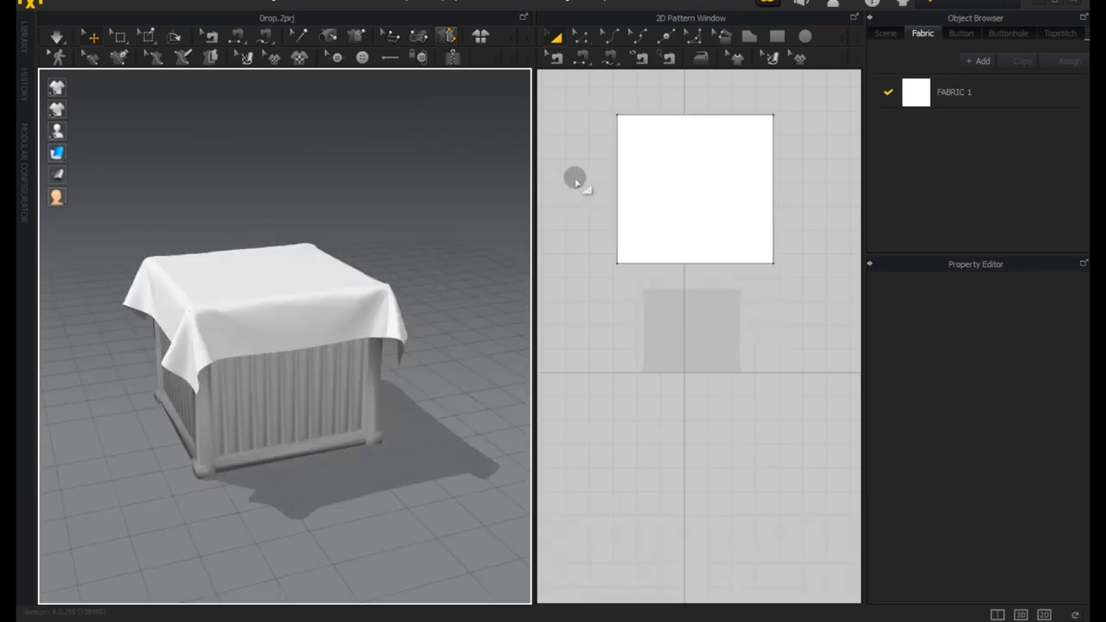
pyautogui.click(778, 36)
pyautogui.moveTo(599, 181); pyautogui.dragTo(790, 195)
# Lower the strip onto the draped crate and slide it sideways across it
pyautogui.scroll(-3, 415, 331)
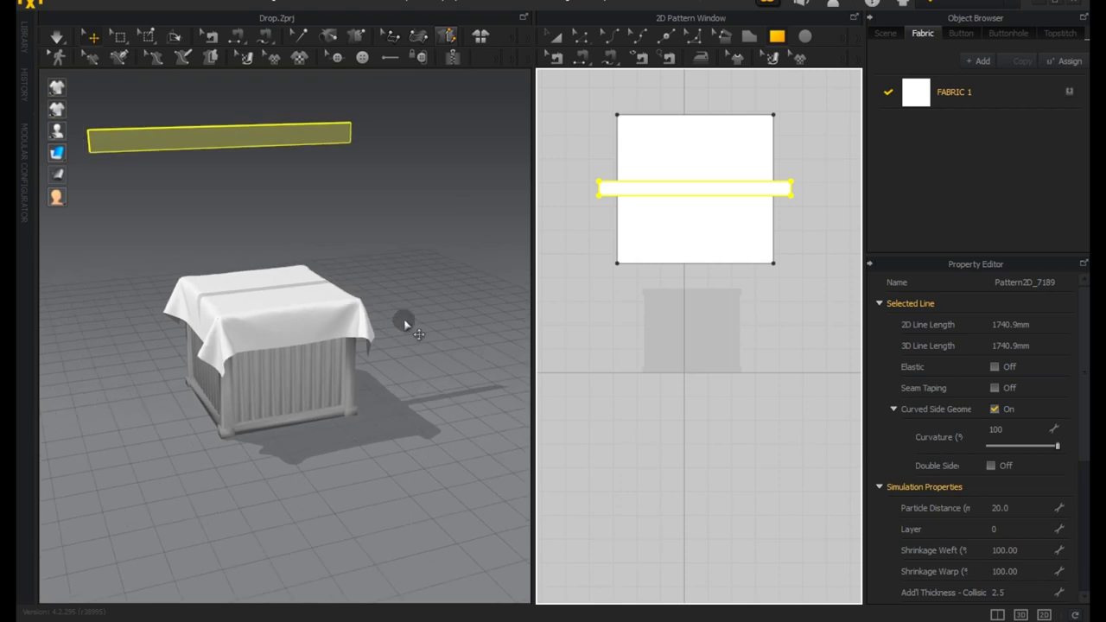
pyautogui.click(221, 140)
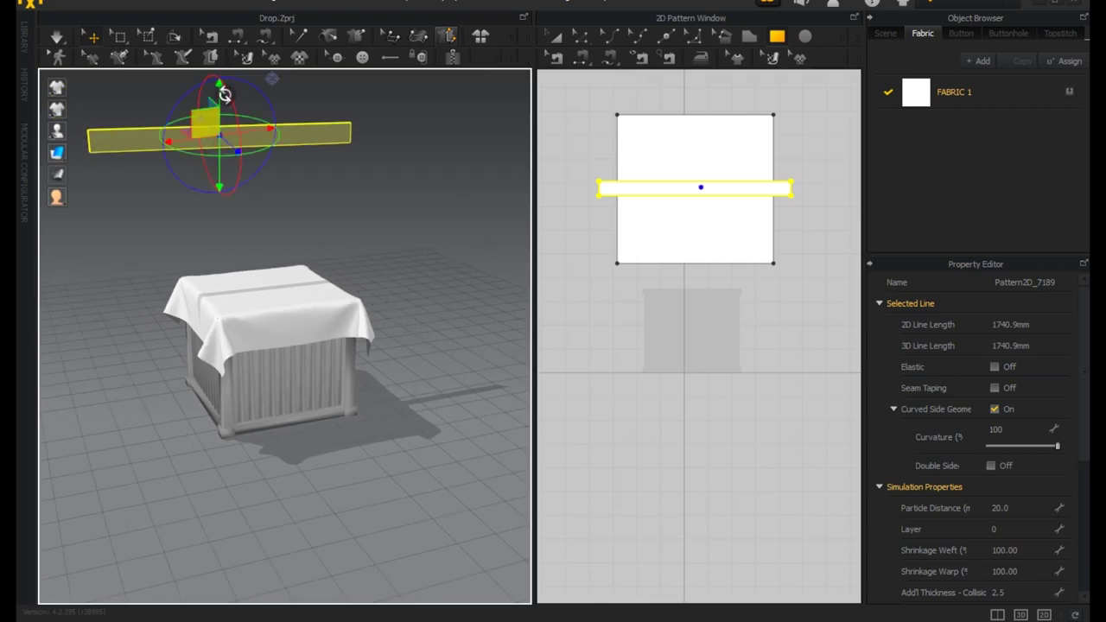
pyautogui.moveTo(219, 89); pyautogui.dragTo(253, 234)
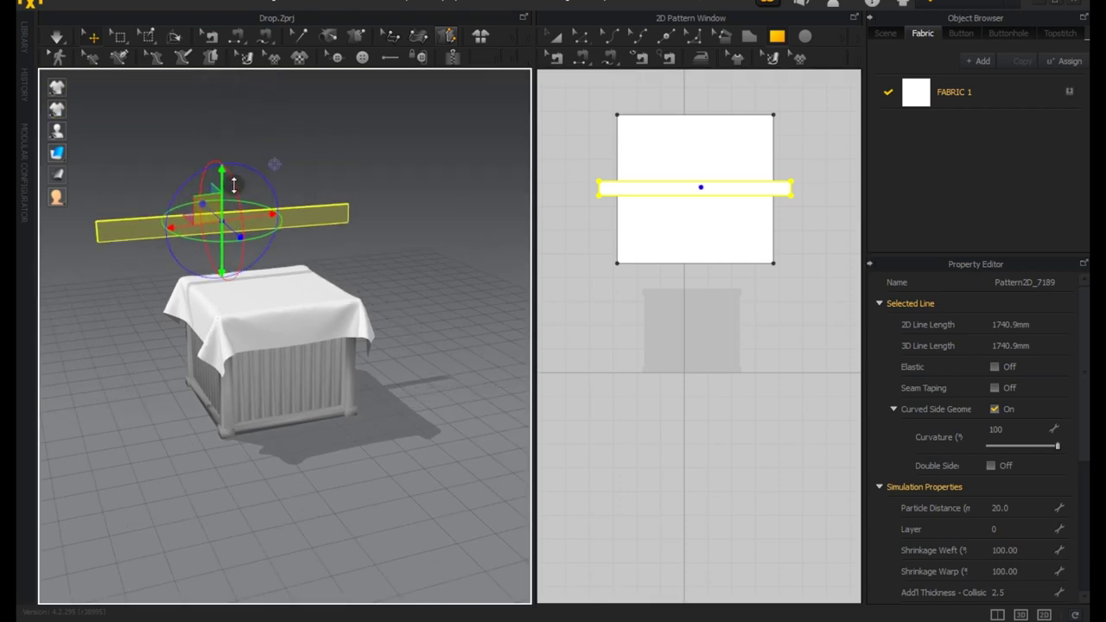
pyautogui.moveTo(253, 234); pyautogui.dragTo(348, 262, button='right')
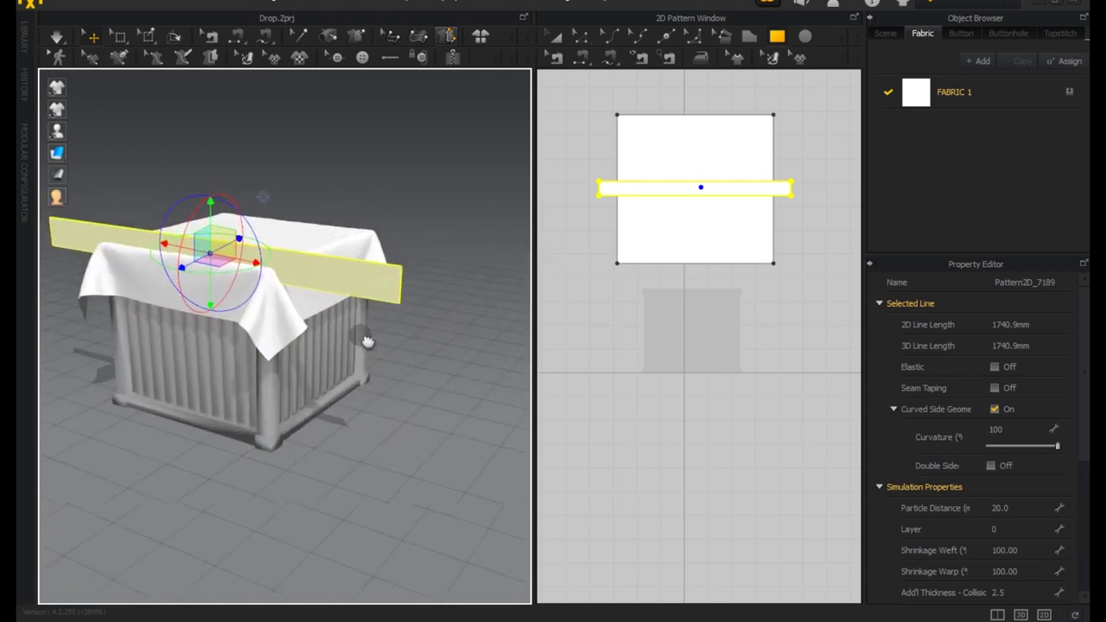
pyautogui.moveTo(189, 275)
pyautogui.mouseDown(button='right')
pyautogui.moveTo(284, 353)
pyautogui.moveTo(284, 284)
pyautogui.mouseUp(button='right')
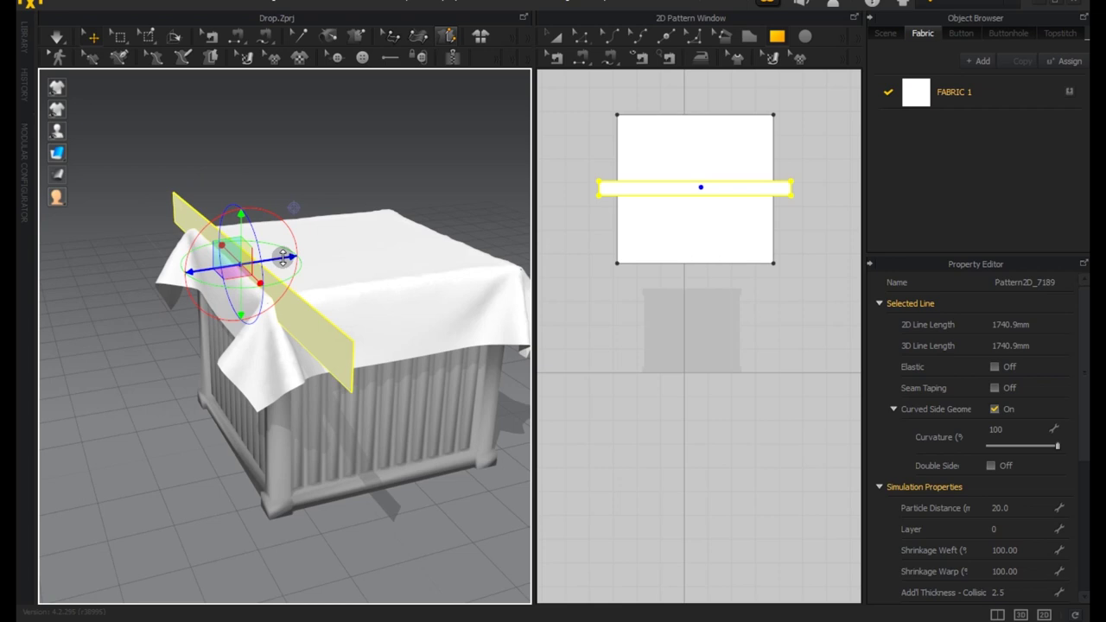
pyautogui.moveTo(265, 257); pyautogui.dragTo(218, 259)
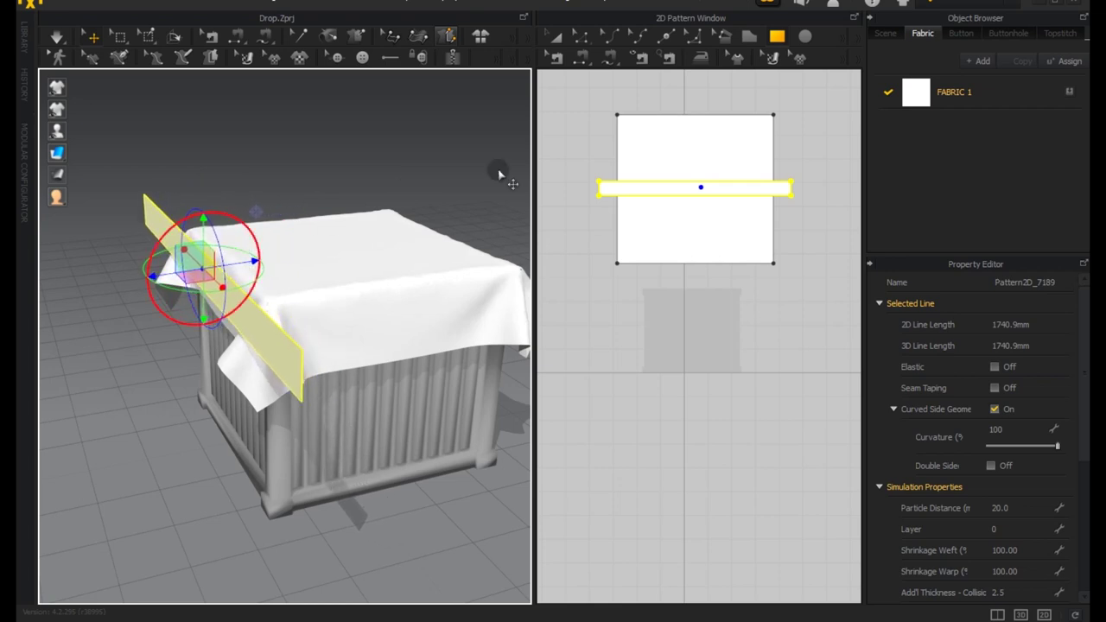
# Shorten the strip pattern from its right and left ends
pyautogui.click(553, 40)
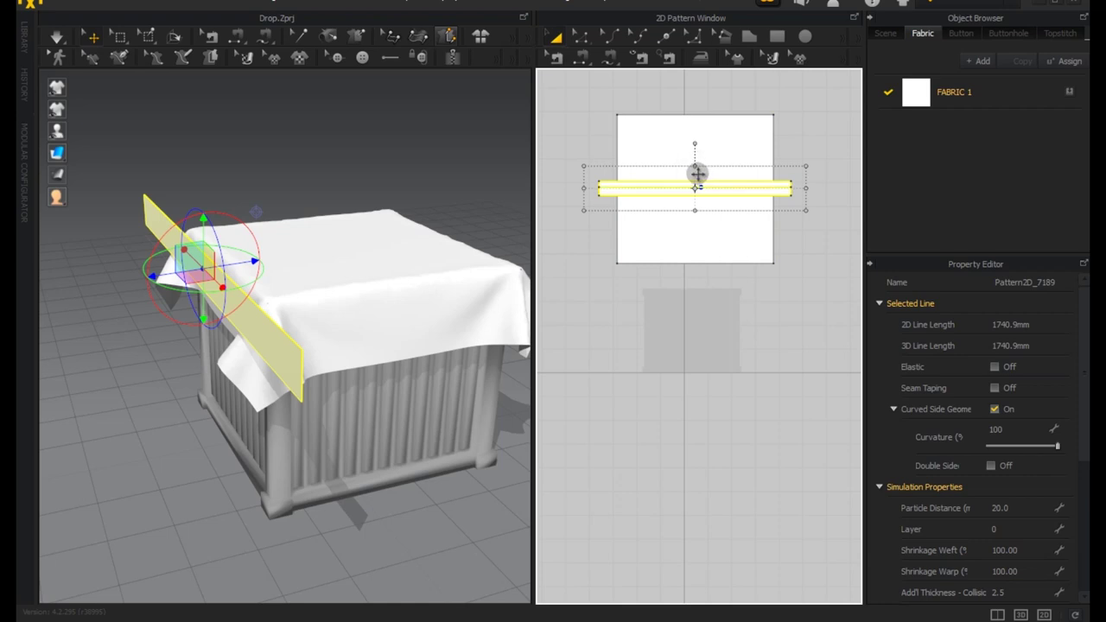
pyautogui.scroll(5, 682, 183)
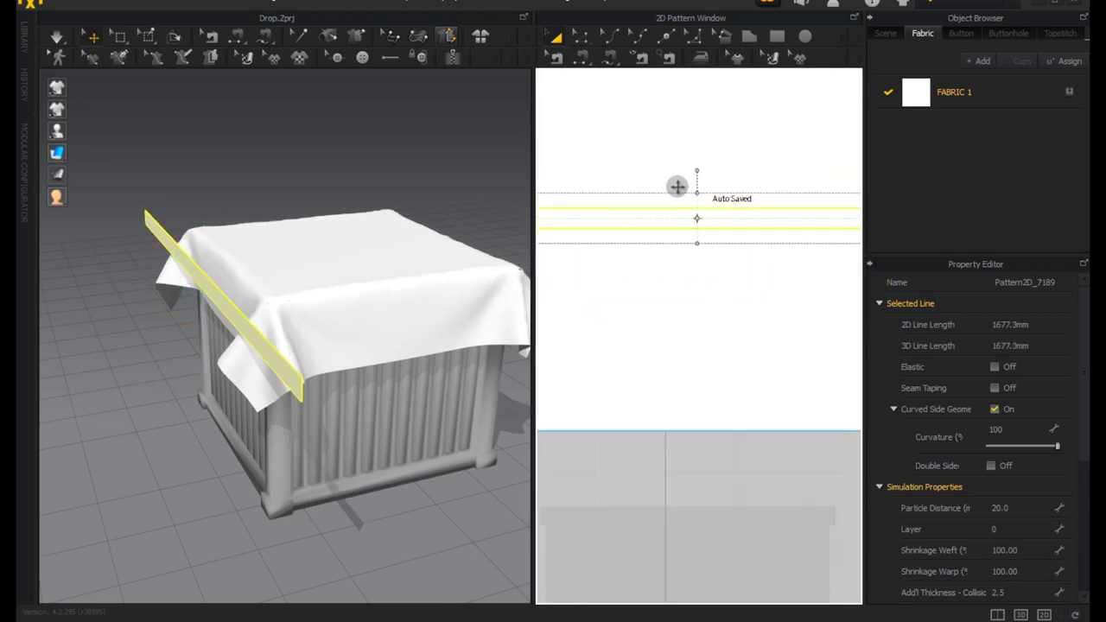
pyautogui.moveTo(266, 297)
pyautogui.mouseDown(button='right')
pyautogui.moveTo(329, 284)
pyautogui.moveTo(313, 282)
pyautogui.moveTo(339, 299)
pyautogui.mouseUp(button='right')
pyautogui.scroll(-3, 656, 287)
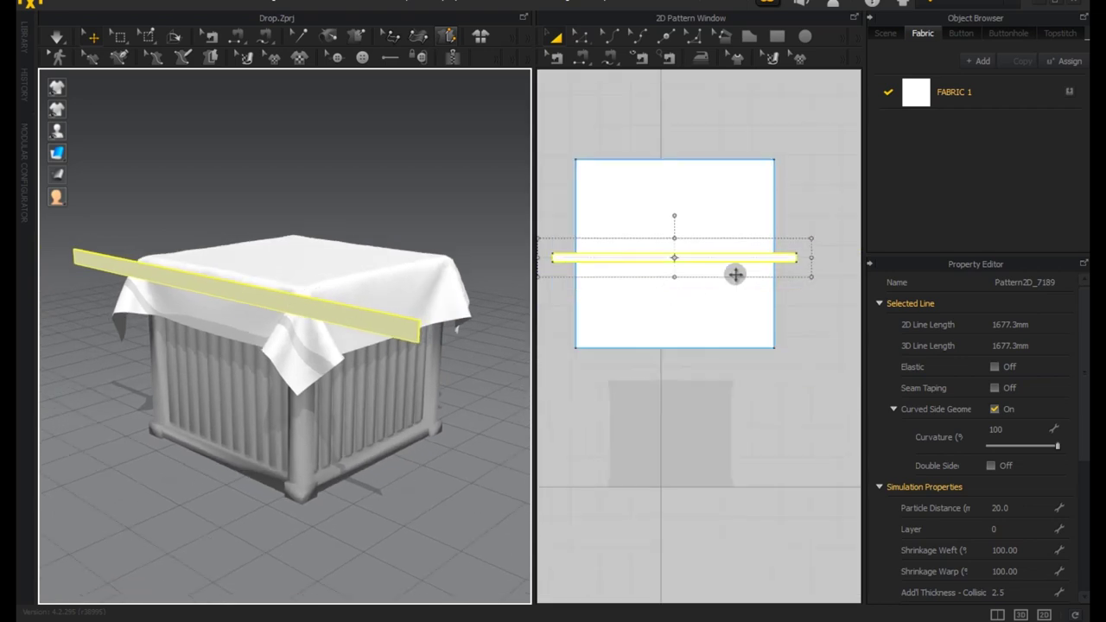
pyautogui.moveTo(812, 258); pyautogui.dragTo(802, 258)
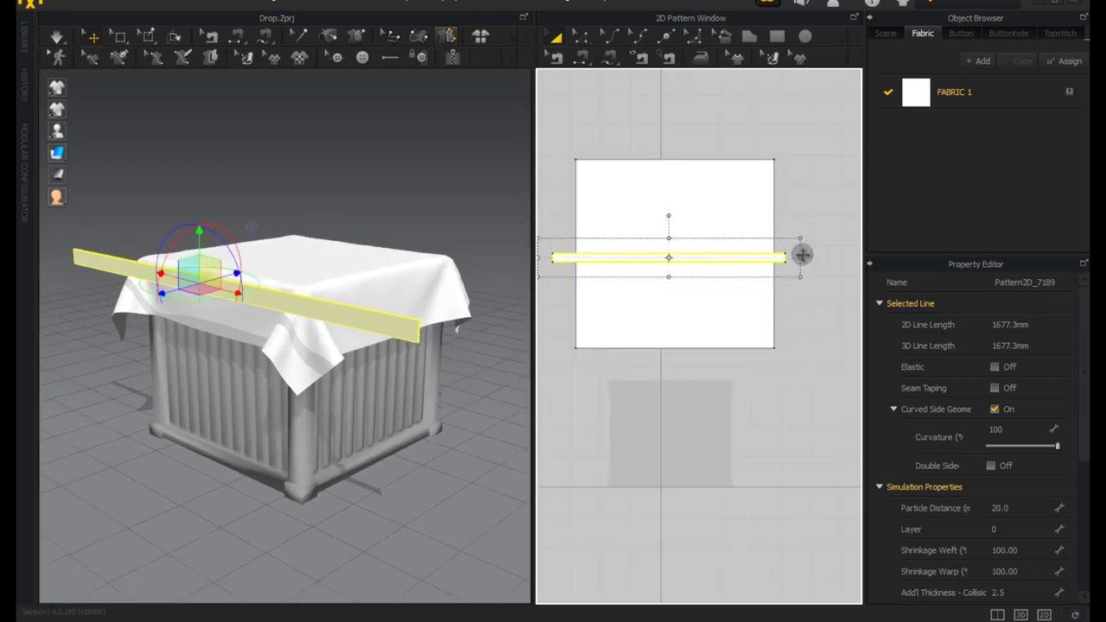
pyautogui.rightClick(596, 259)
pyautogui.press('Escape')
pyautogui.moveTo(592, 284); pyautogui.dragTo(602, 288, button='right')
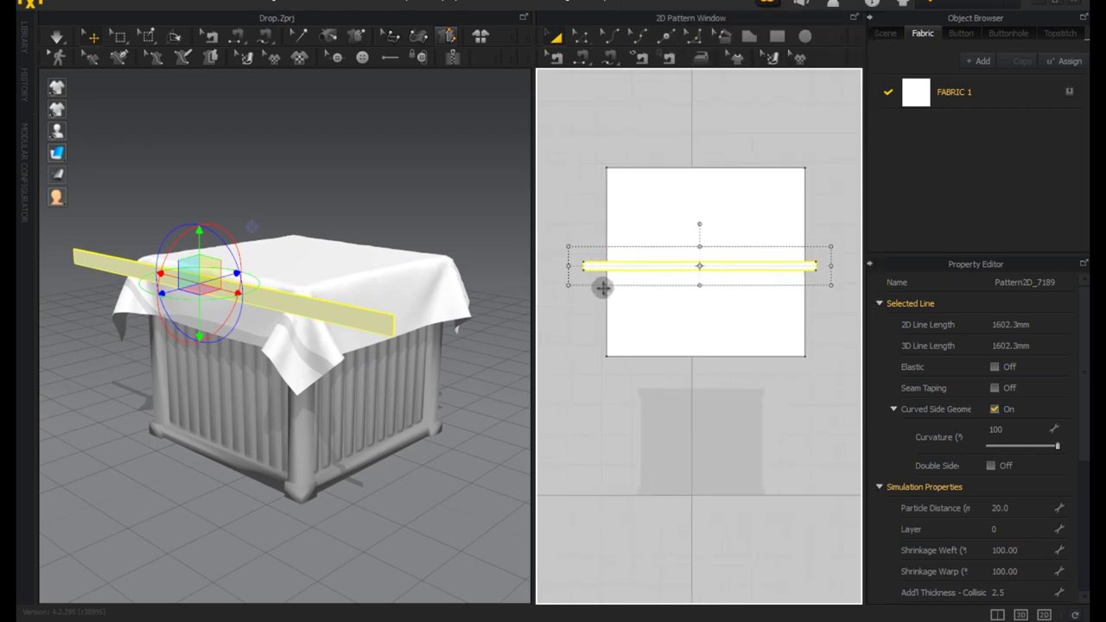
pyautogui.moveTo(584, 268); pyautogui.dragTo(595, 266)
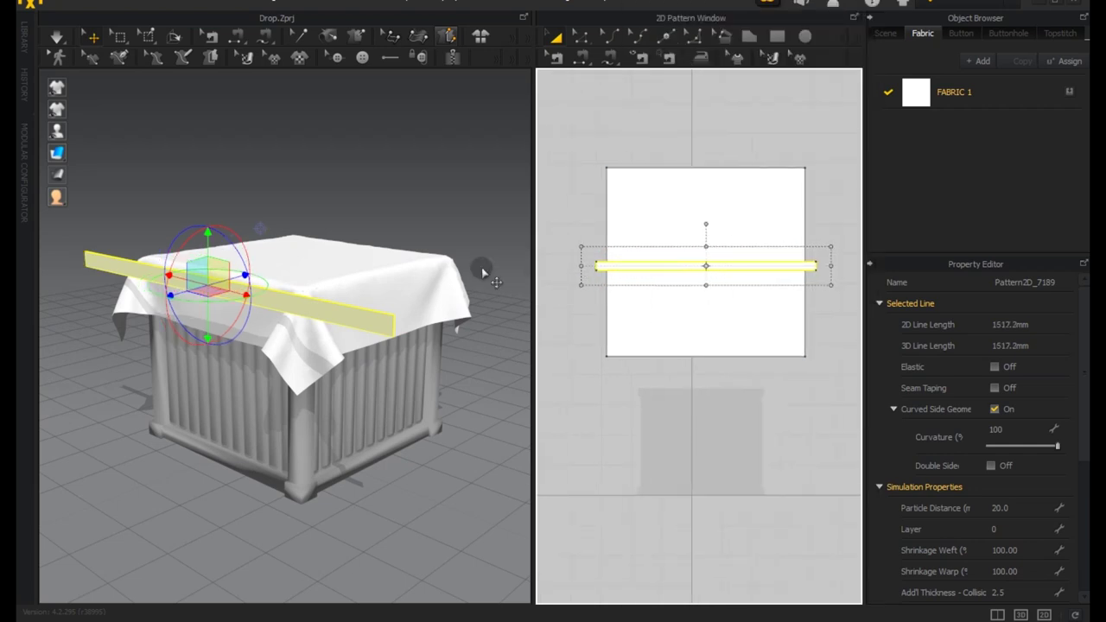
# Nudge the strip down onto the cloth and shift it slightly right
pyautogui.moveTo(208, 252); pyautogui.dragTo(340, 276)
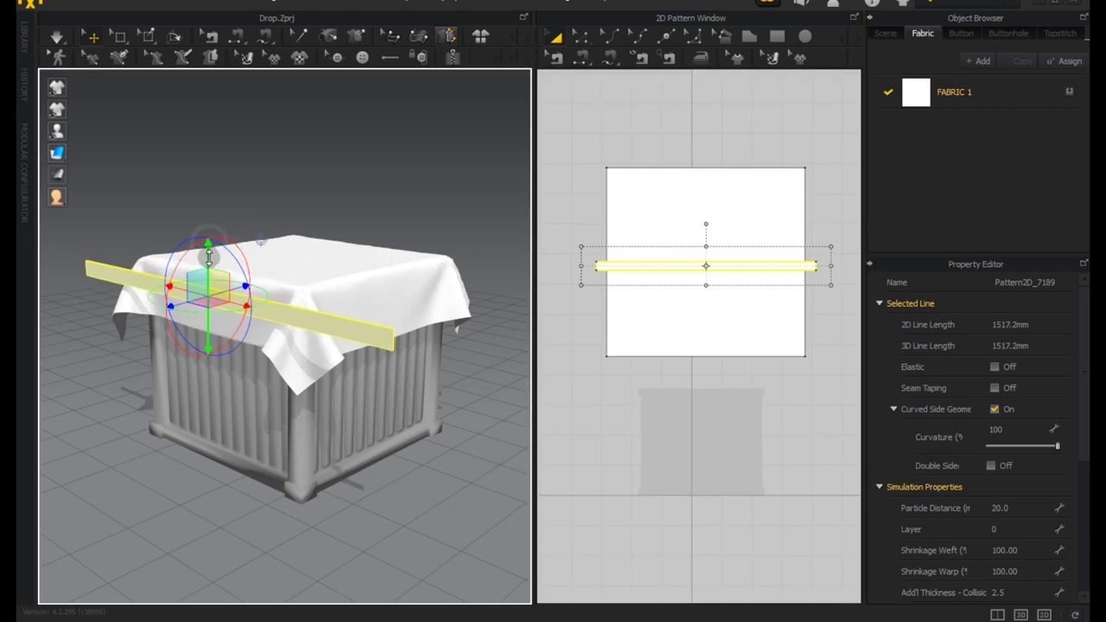
pyautogui.moveTo(309, 276); pyautogui.dragTo(244, 298, button='right')
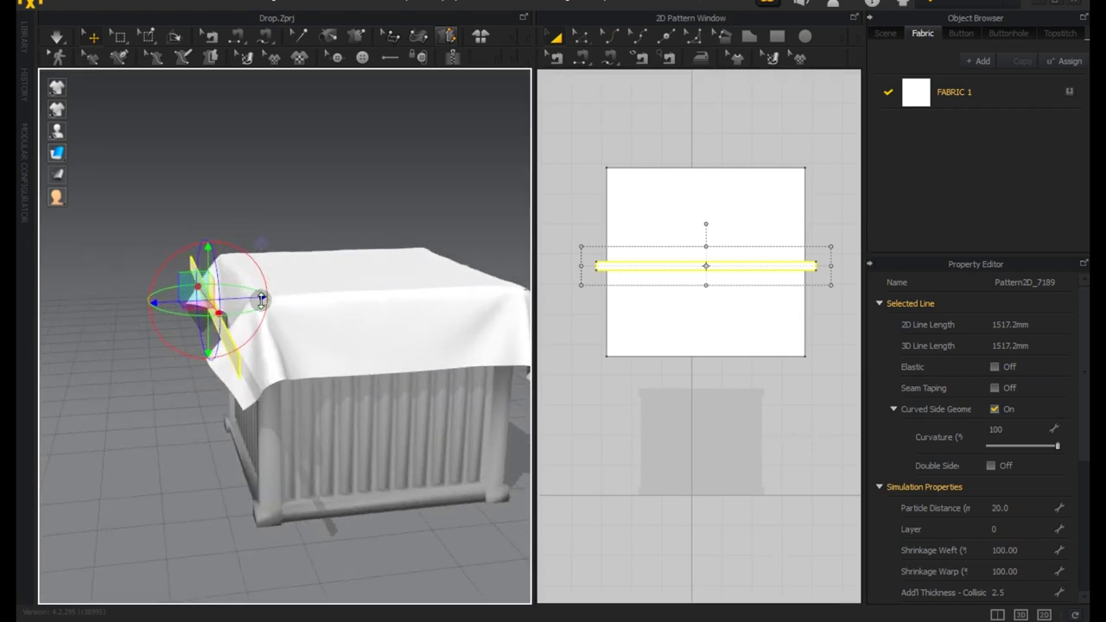
pyautogui.moveTo(260, 302)
pyautogui.mouseDown()
pyautogui.moveTo(278, 316)
pyautogui.moveTo(237, 298)
pyautogui.mouseUp()
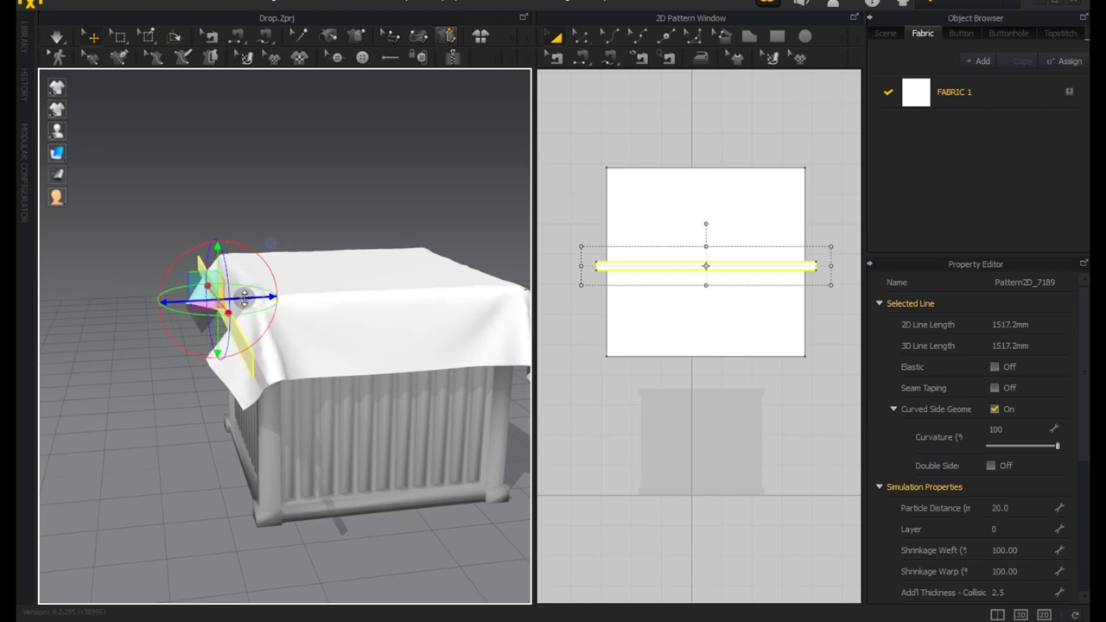
pyautogui.moveTo(345, 284); pyautogui.dragTo(402, 291, button='right')
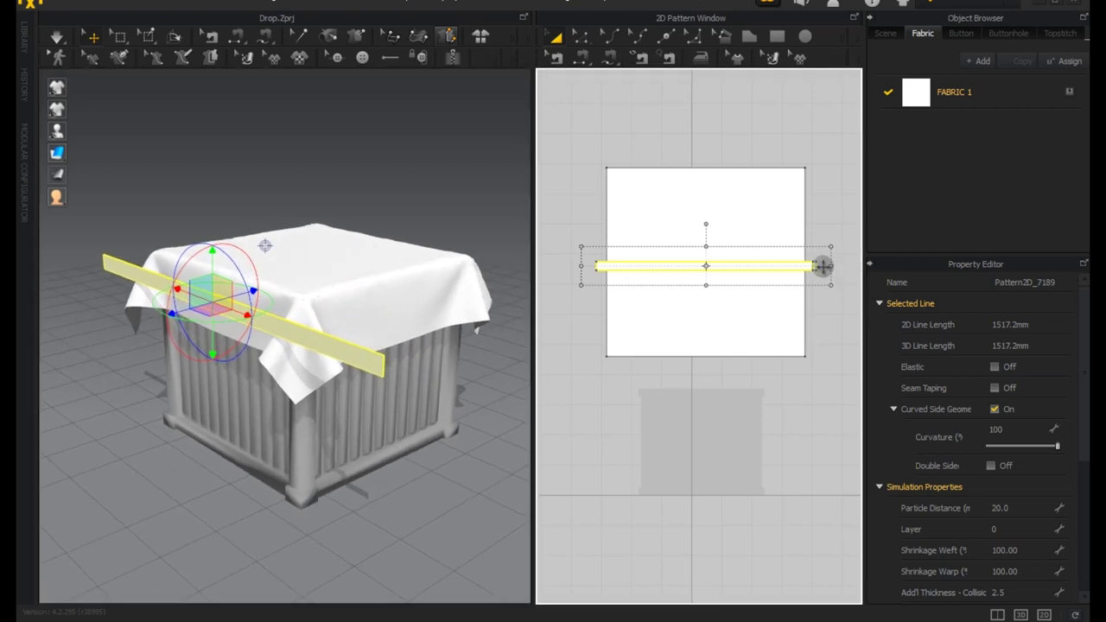
# Trim both ends of the strip to bring its length to 1276.9 mm
pyautogui.moveTo(812, 264); pyautogui.dragTo(794, 264)
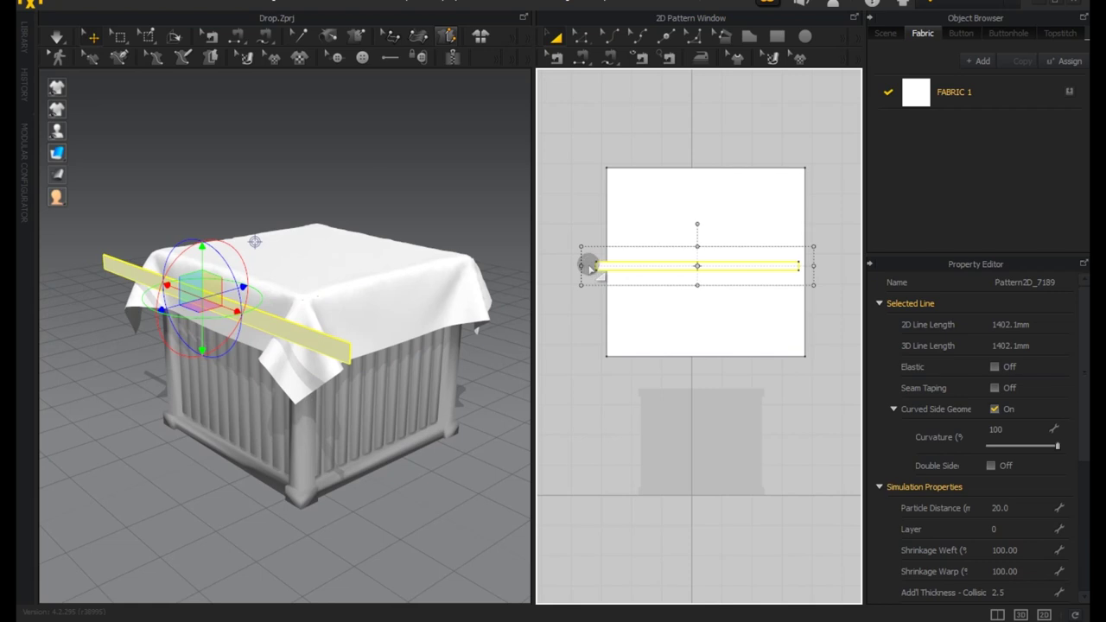
pyautogui.moveTo(599, 267); pyautogui.dragTo(619, 266)
pyautogui.moveTo(435, 262); pyautogui.dragTo(494, 283, button='right')
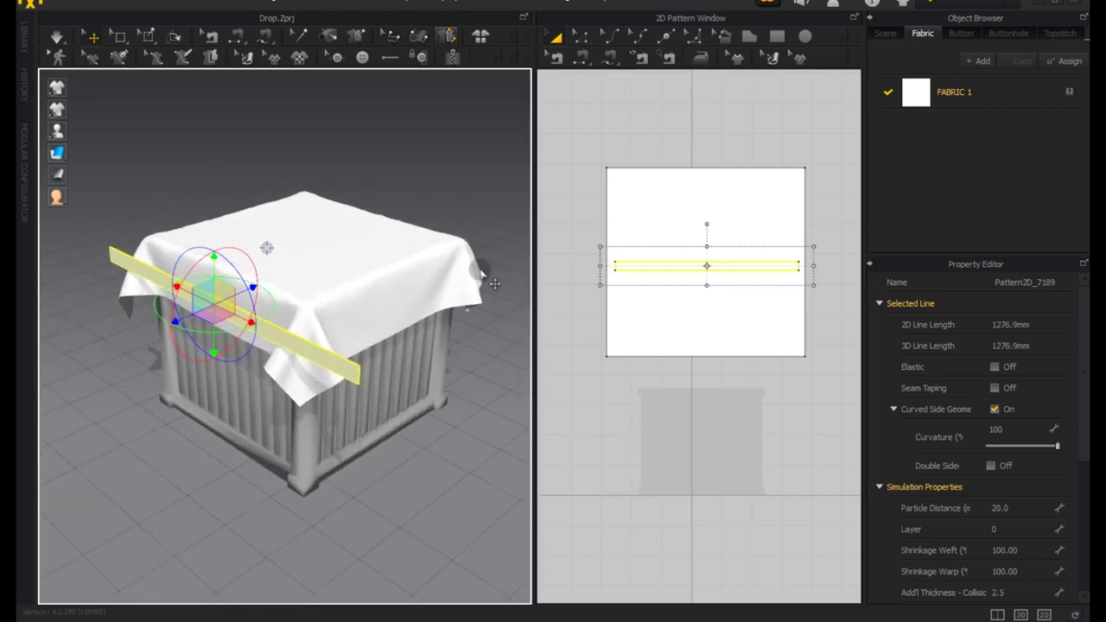
# Make an Offset as Internal Line copy of the strip, placed above the cloth pattern
pyautogui.rightClick(716, 264)
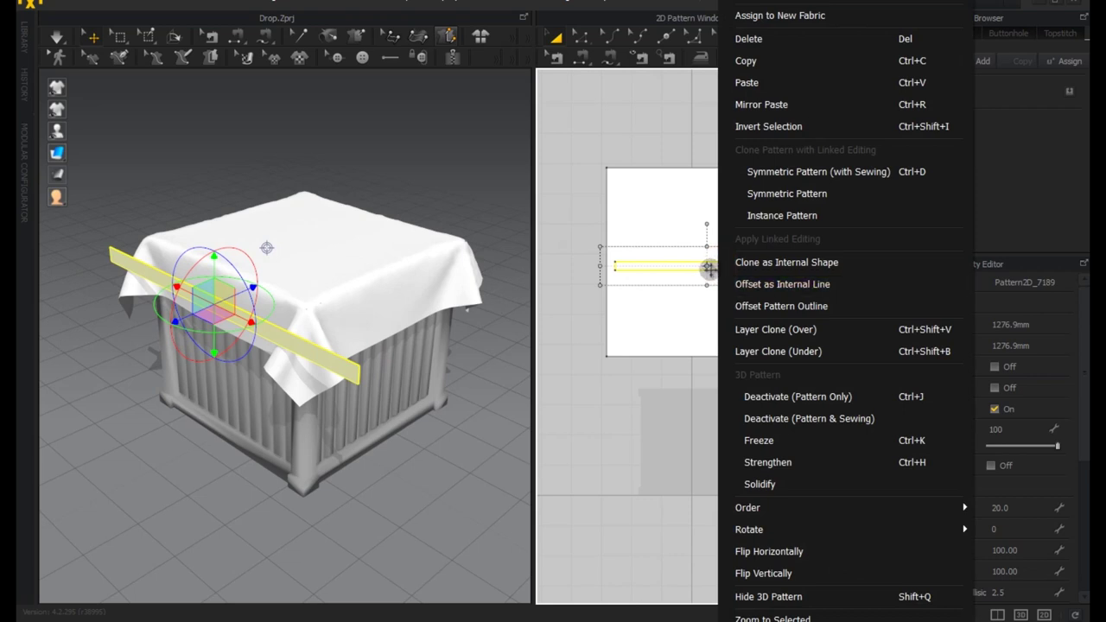
pyautogui.click(782, 283)
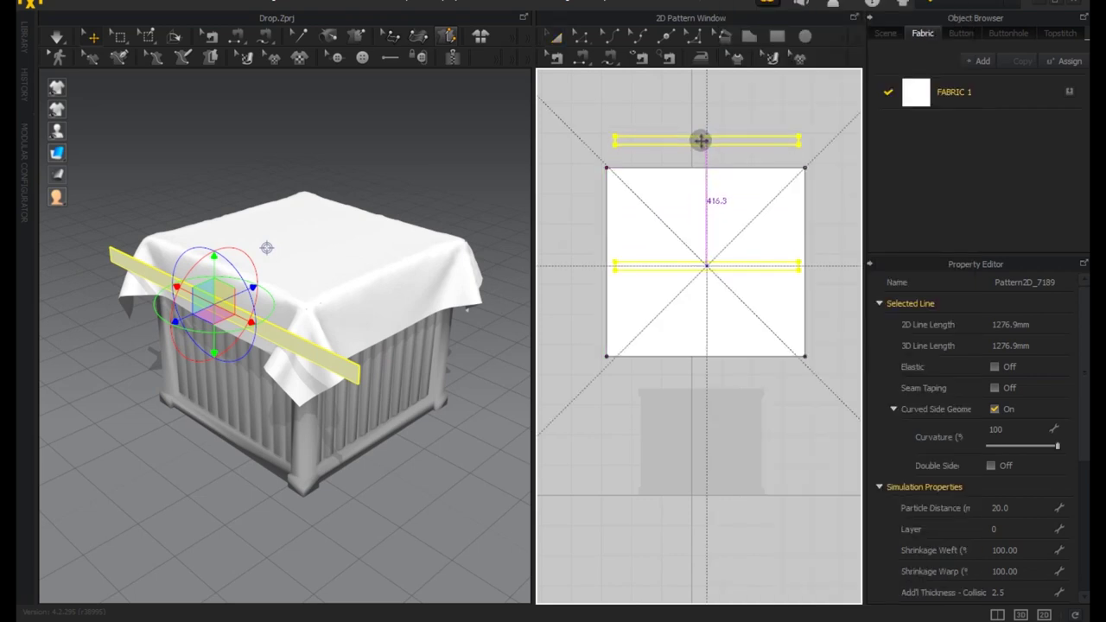
pyautogui.click(703, 143)
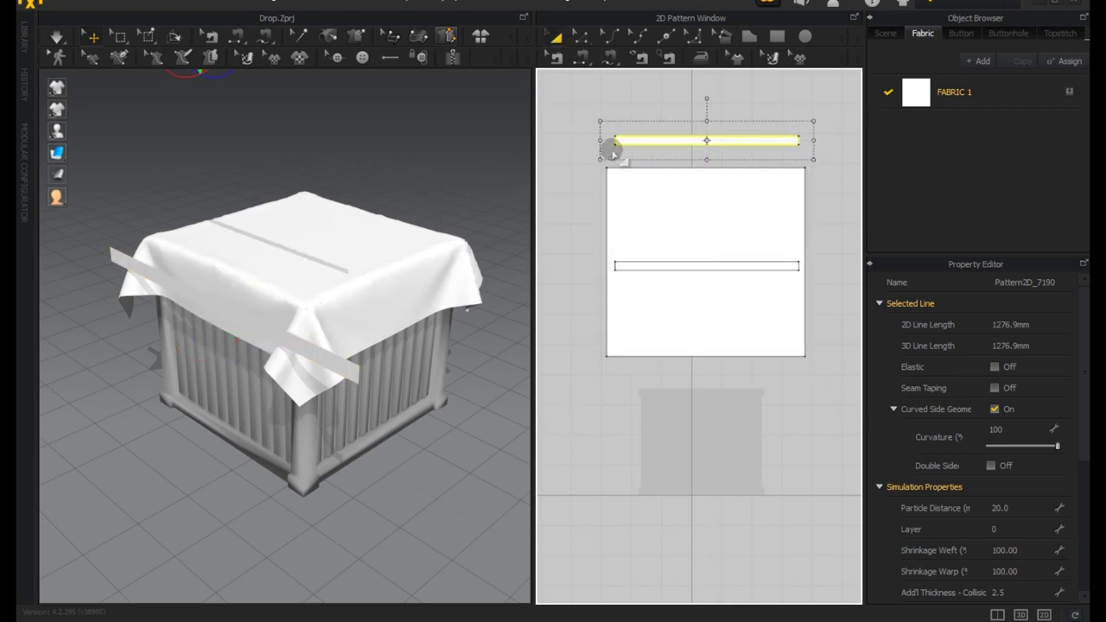
# Lower the new strip onto the crate and position it across the cloth
pyautogui.click(281, 250)
pyautogui.scroll(-2, 365, 333)
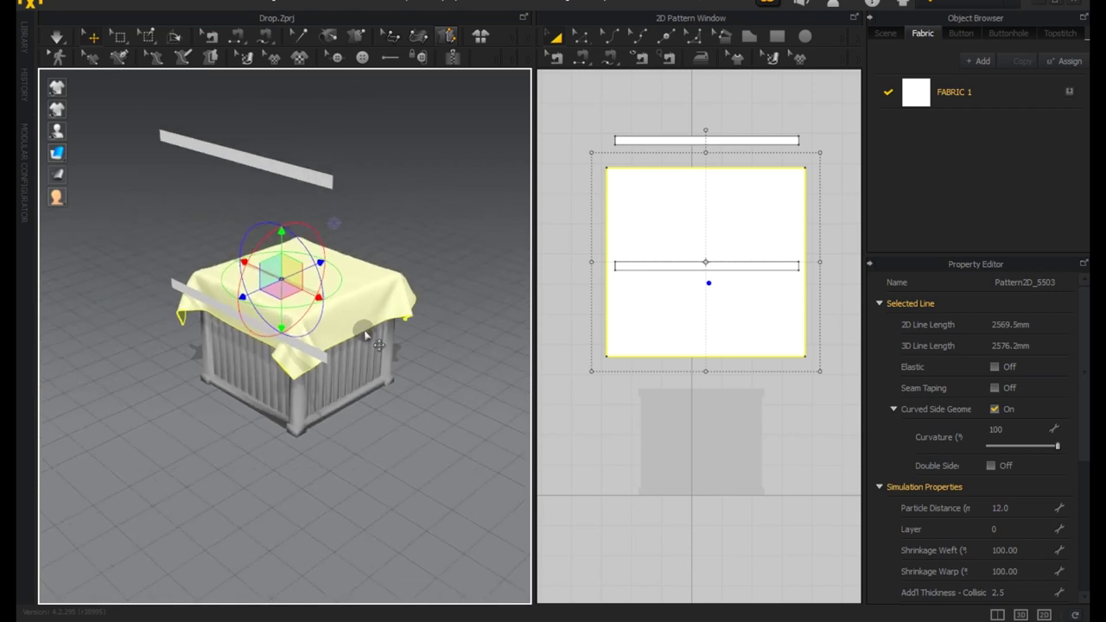
pyautogui.click(259, 167)
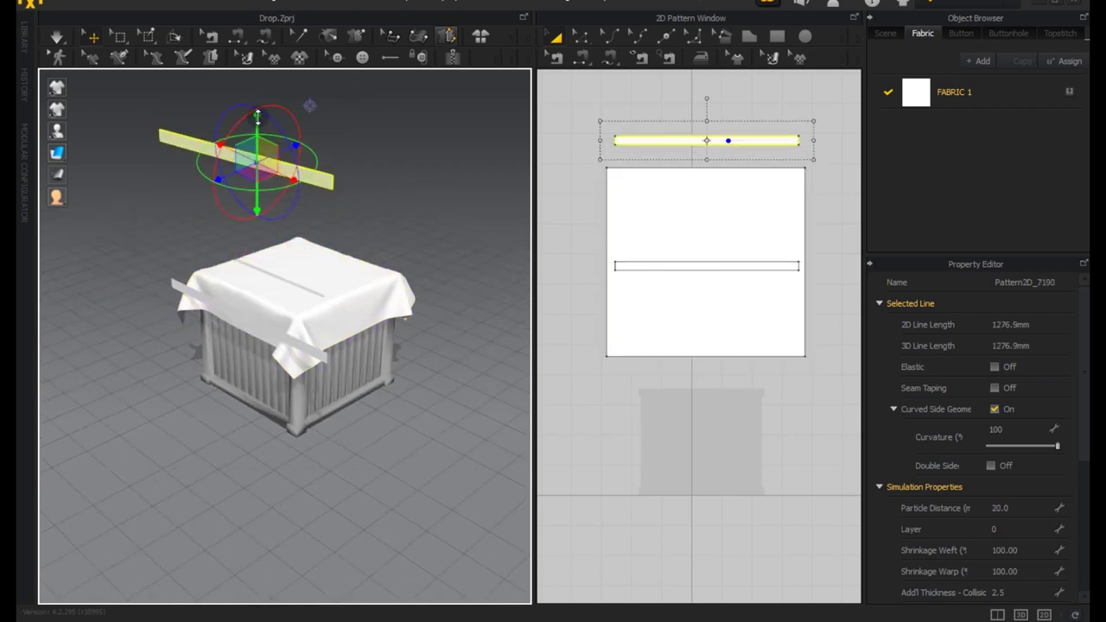
pyautogui.moveTo(246, 179); pyautogui.dragTo(249, 325)
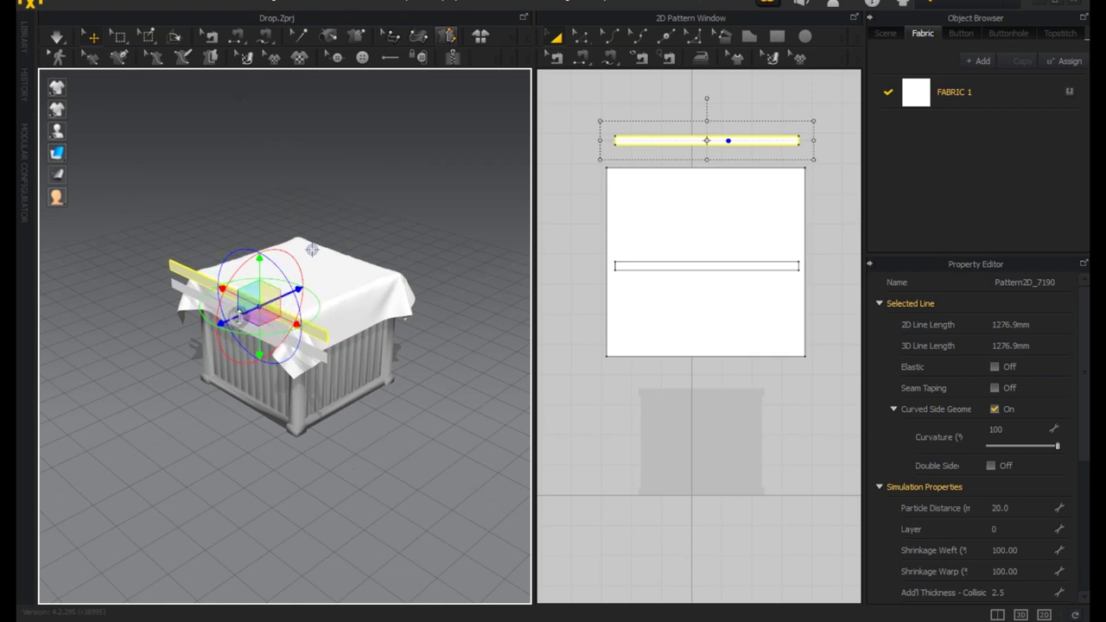
pyautogui.moveTo(236, 318)
pyautogui.mouseDown()
pyautogui.moveTo(359, 274)
pyautogui.moveTo(238, 317)
pyautogui.mouseUp()
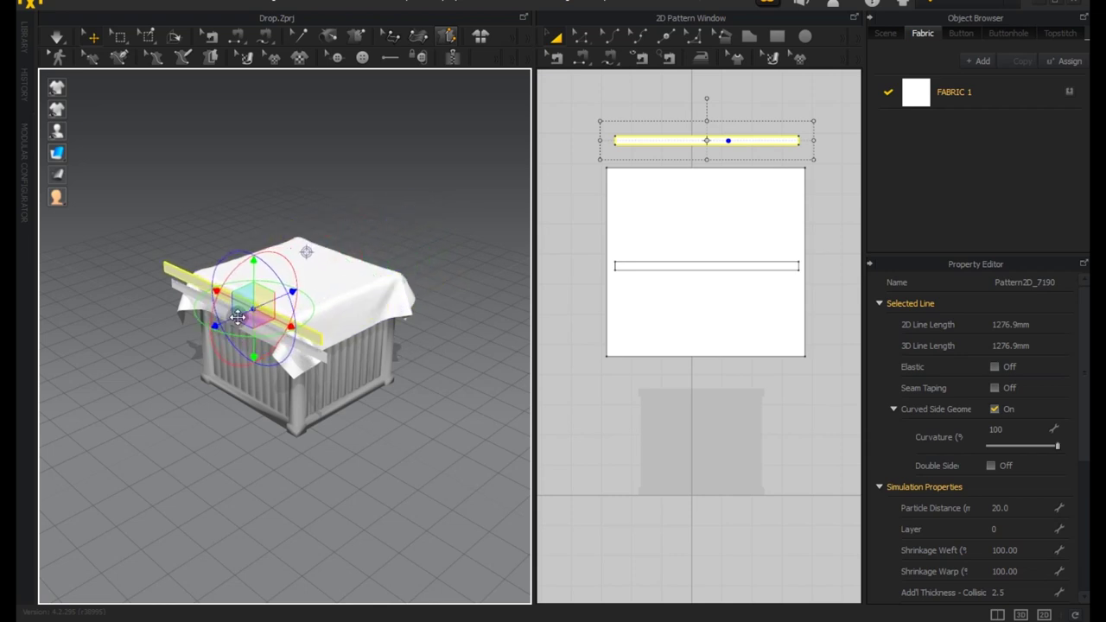
pyautogui.moveTo(253, 279); pyautogui.dragTo(244, 318)
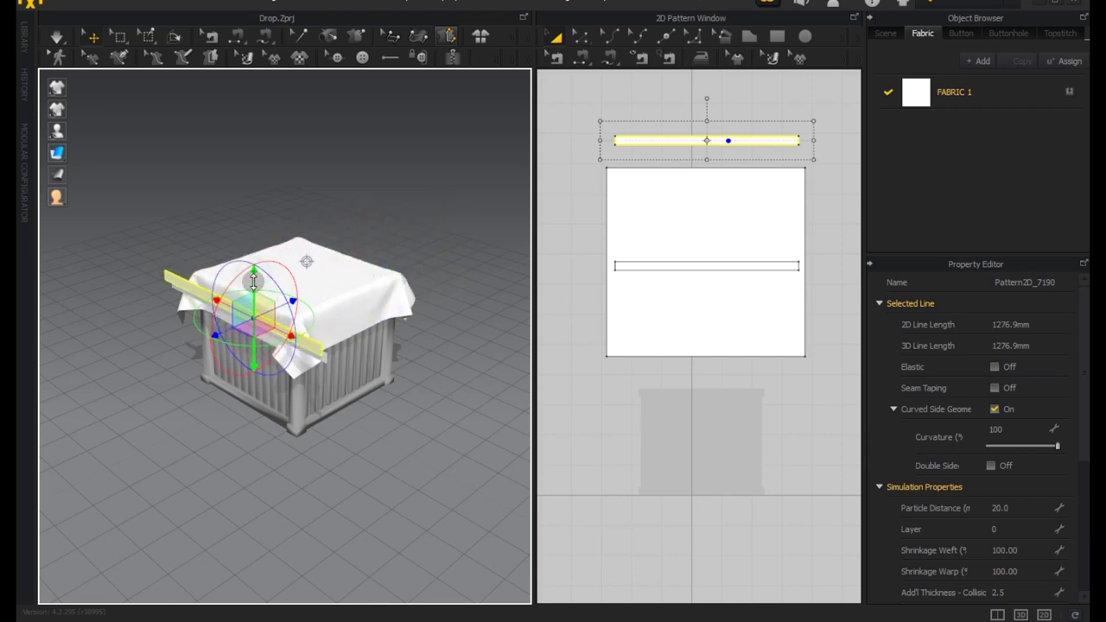
pyautogui.moveTo(233, 337); pyautogui.dragTo(353, 272)
pyautogui.moveTo(353, 273)
pyautogui.mouseDown(button='right')
pyautogui.moveTo(304, 375)
pyautogui.moveTo(275, 390)
pyautogui.mouseUp(button='right')
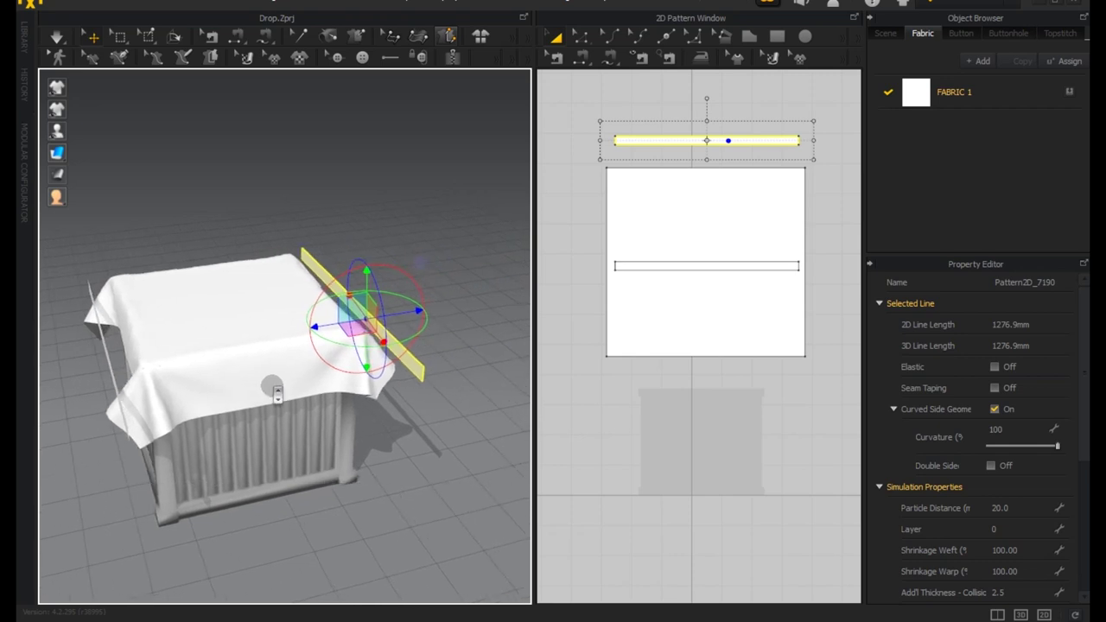
pyautogui.scroll(2, 275, 390)
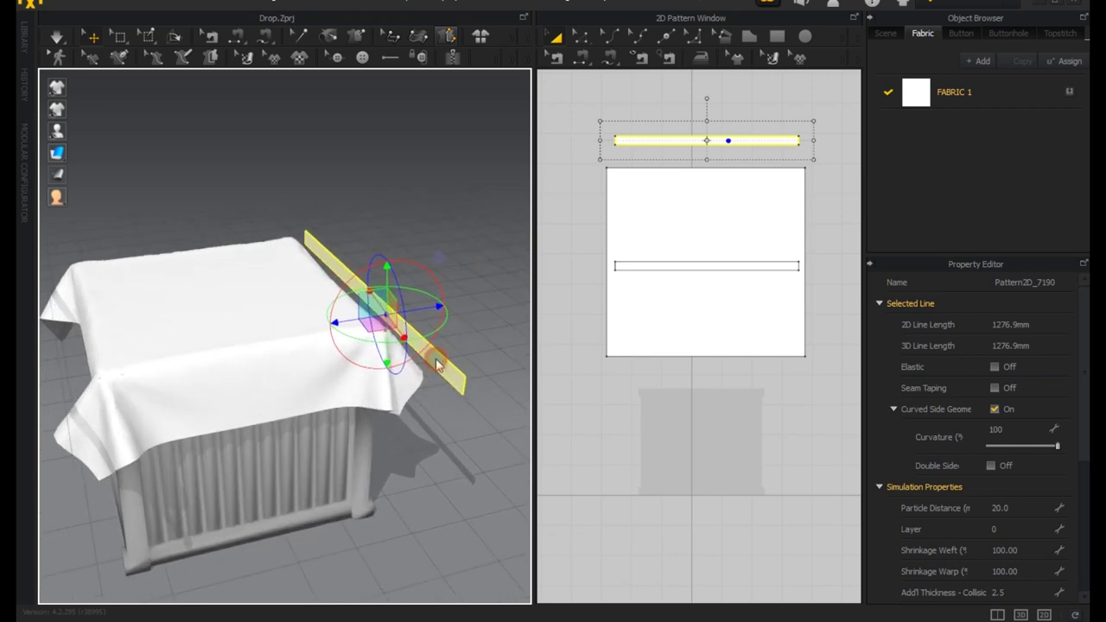
# Turn the new strip edge-on and shift it left along the crate's top edge
pyautogui.rightClick(436, 364)
pyautogui.click(502, 393)
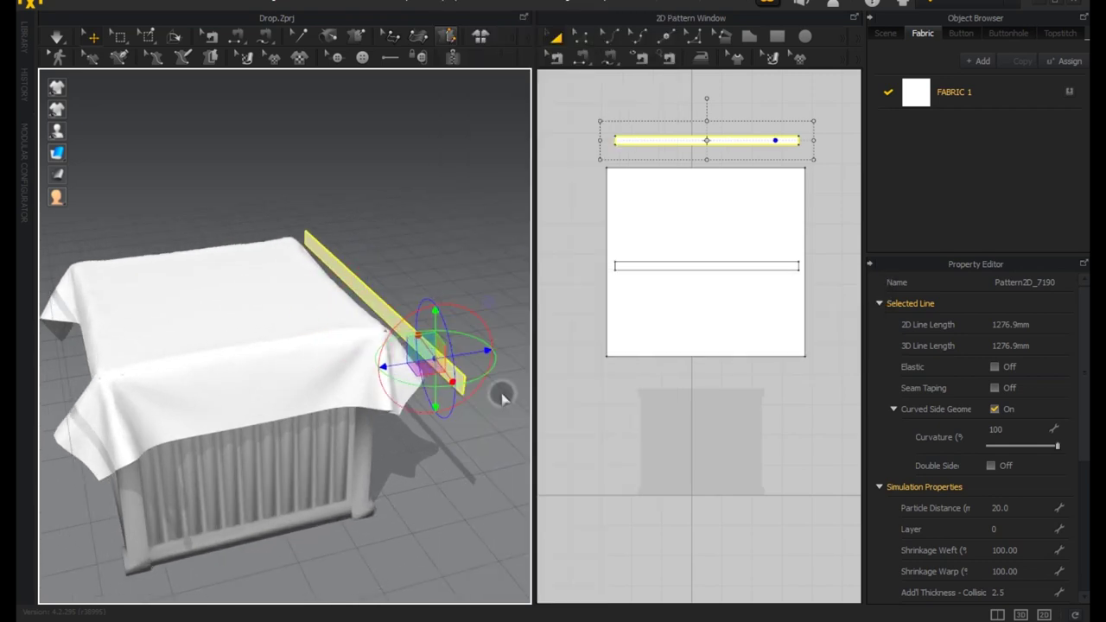
pyautogui.moveTo(461, 354); pyautogui.dragTo(233, 391)
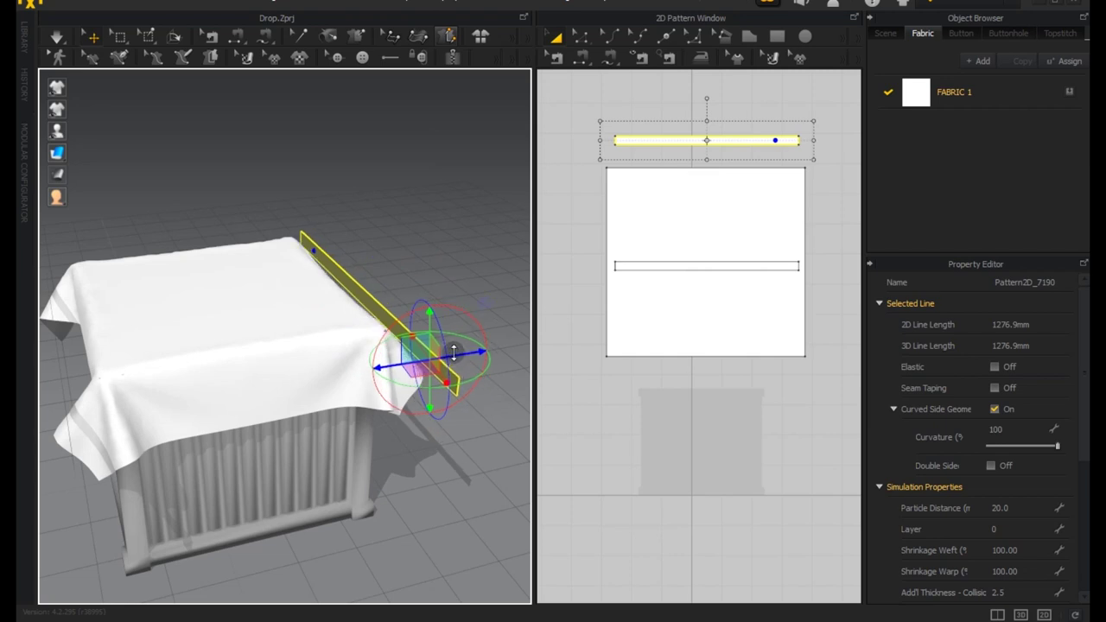
pyautogui.moveTo(247, 388)
pyautogui.mouseDown(button='right')
pyautogui.moveTo(311, 375)
pyautogui.moveTo(265, 378)
pyautogui.mouseUp(button='right')
pyautogui.scroll(-3, 265, 378)
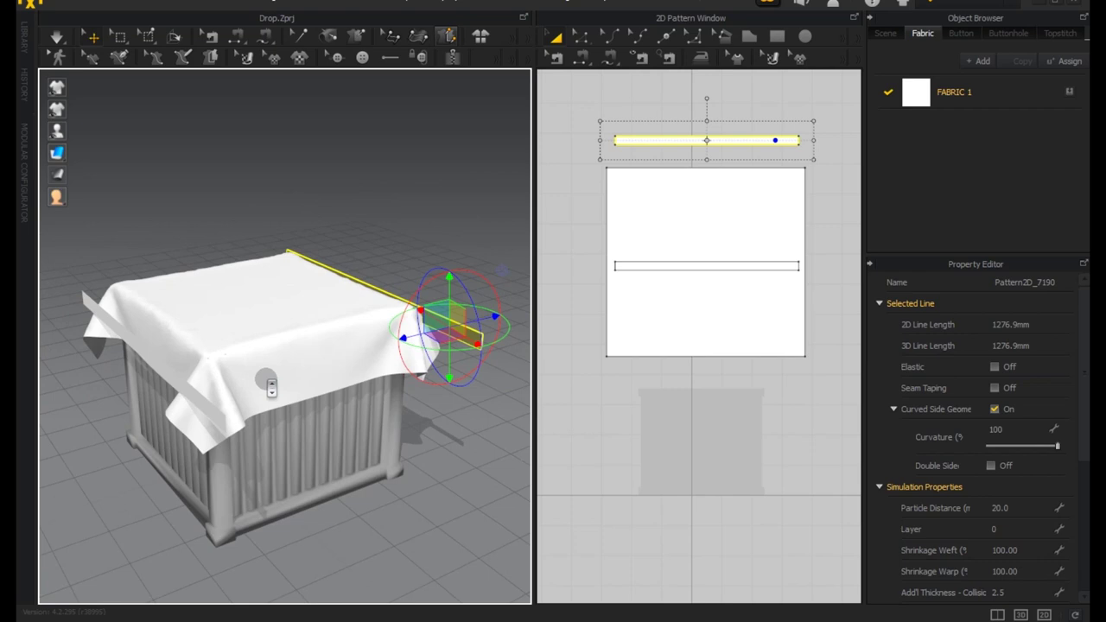
# Sew each end of the top strip to the matching end of the middle strip, creating two seams
pyautogui.click(586, 178)
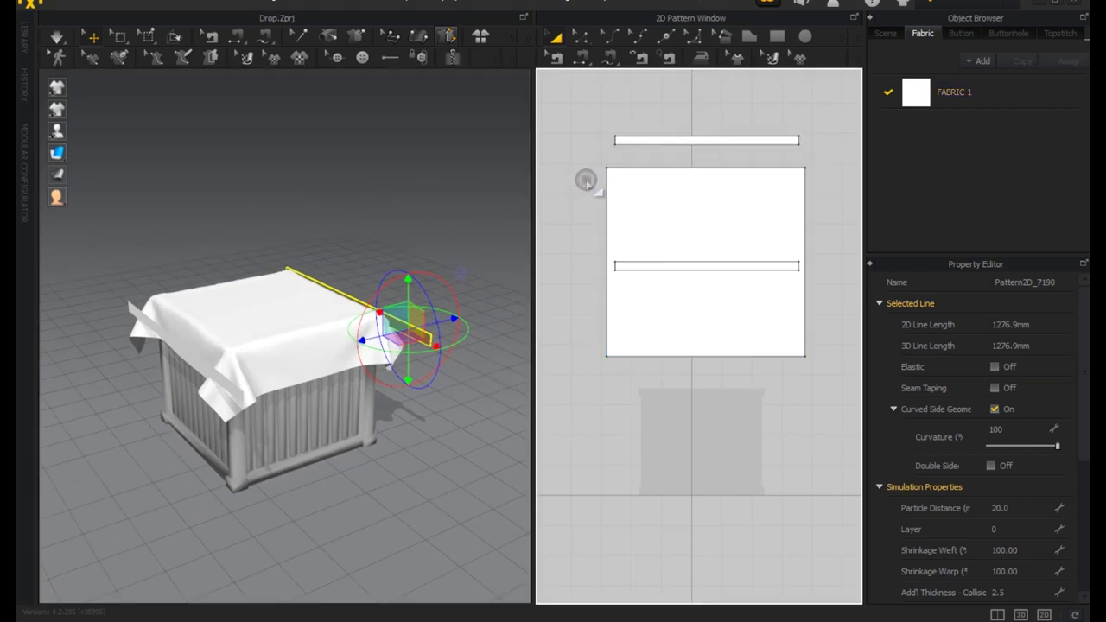
pyautogui.click(581, 59)
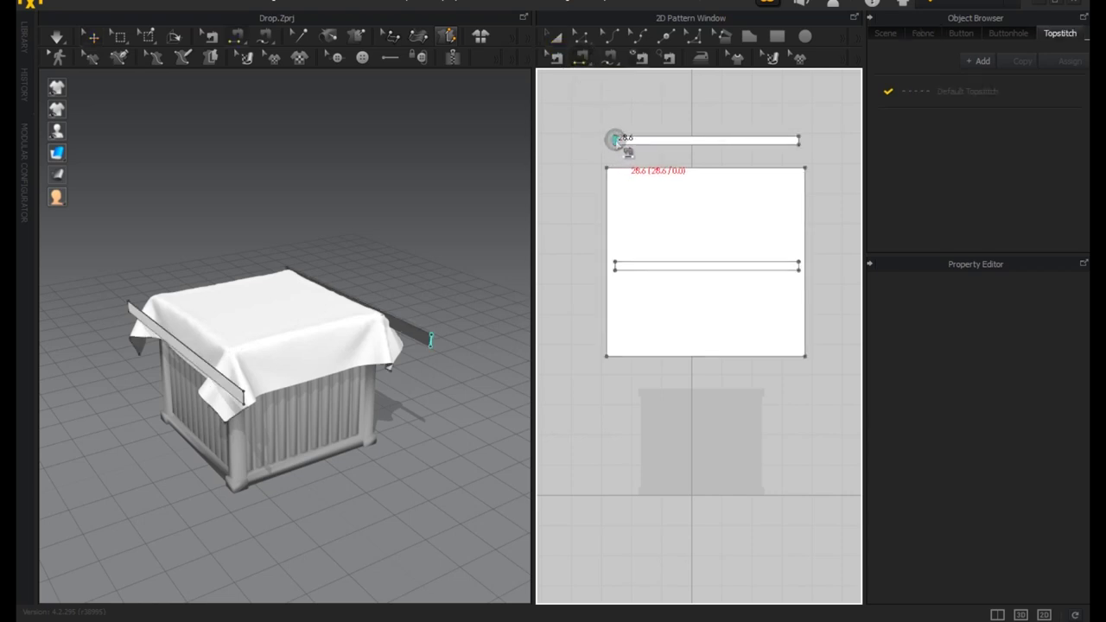
pyautogui.click(614, 139)
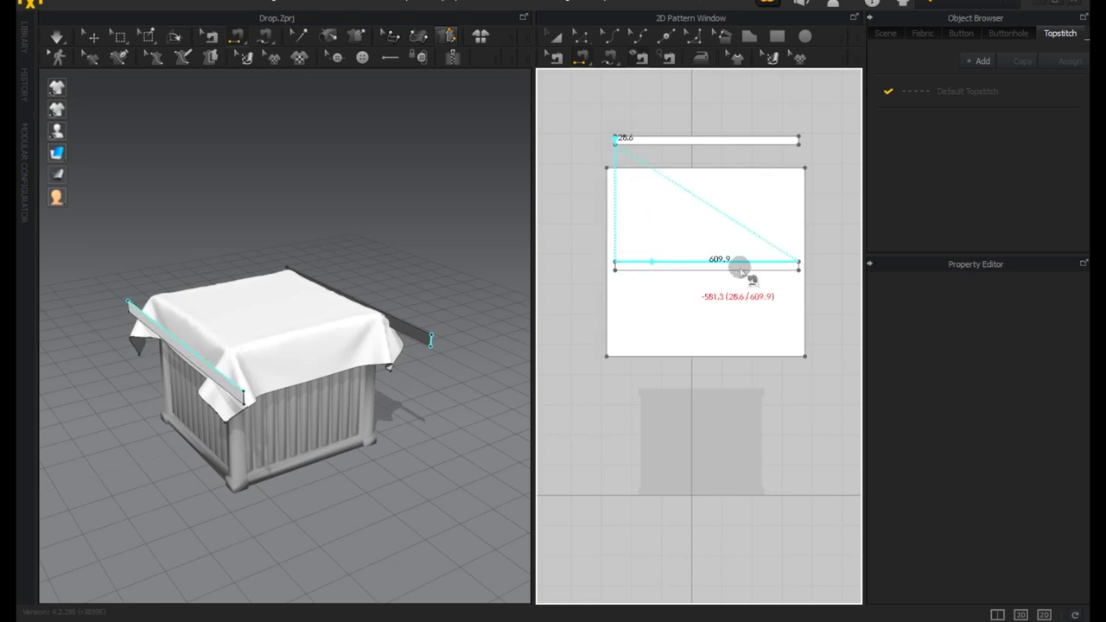
pyautogui.click(797, 265)
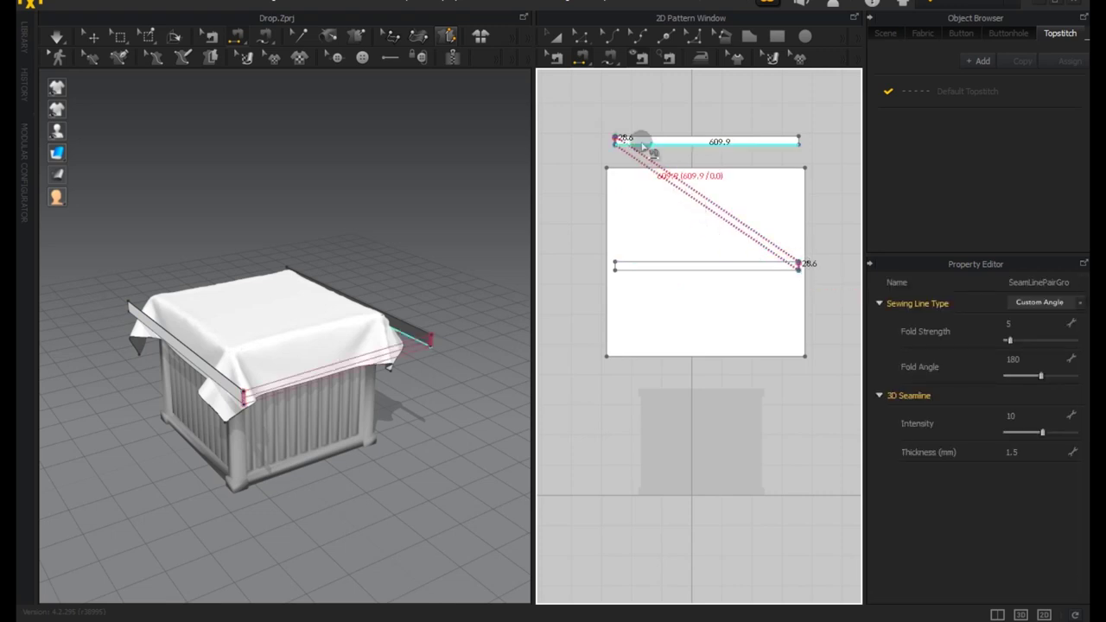
pyautogui.click(802, 150)
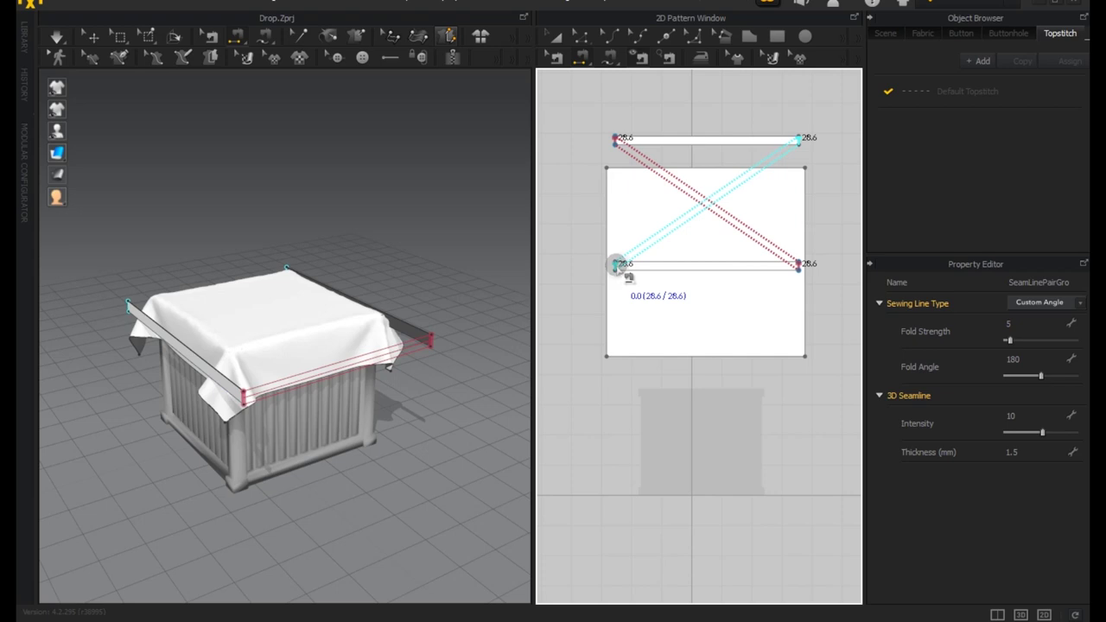
pyautogui.click(614, 265)
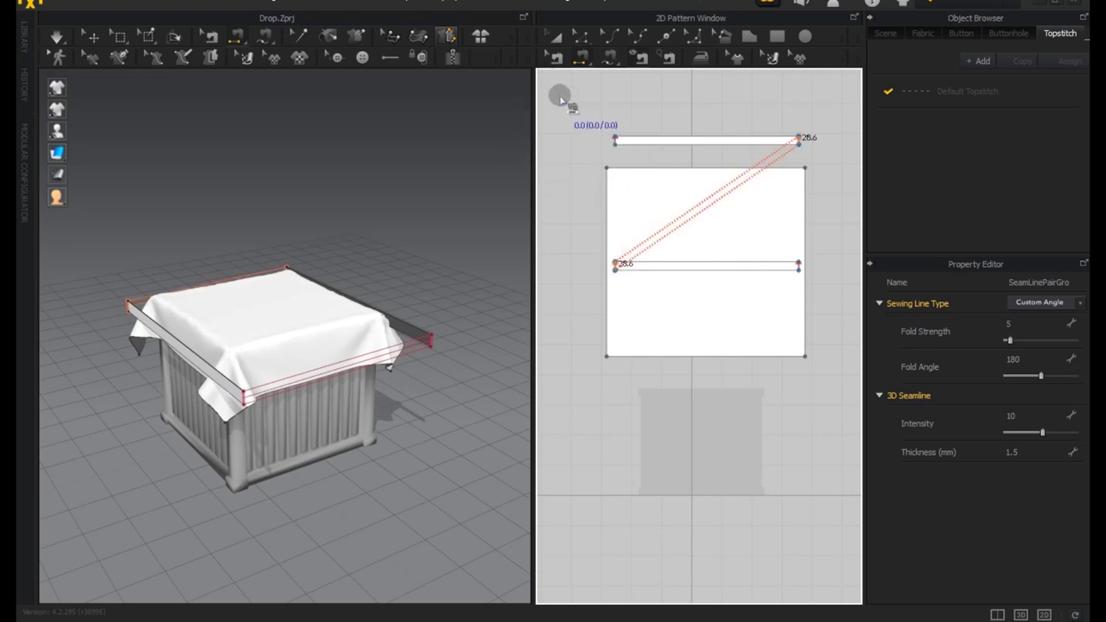
pyautogui.click(553, 39)
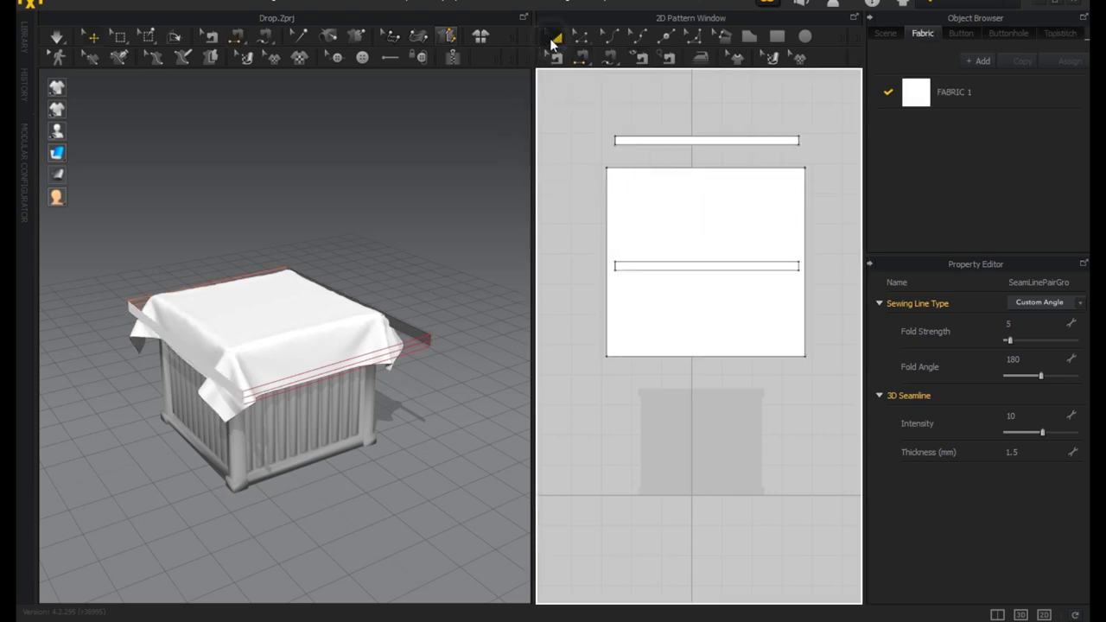
# Select the strap strips and lower the side strap along the crate's side
pyautogui.click(708, 265)
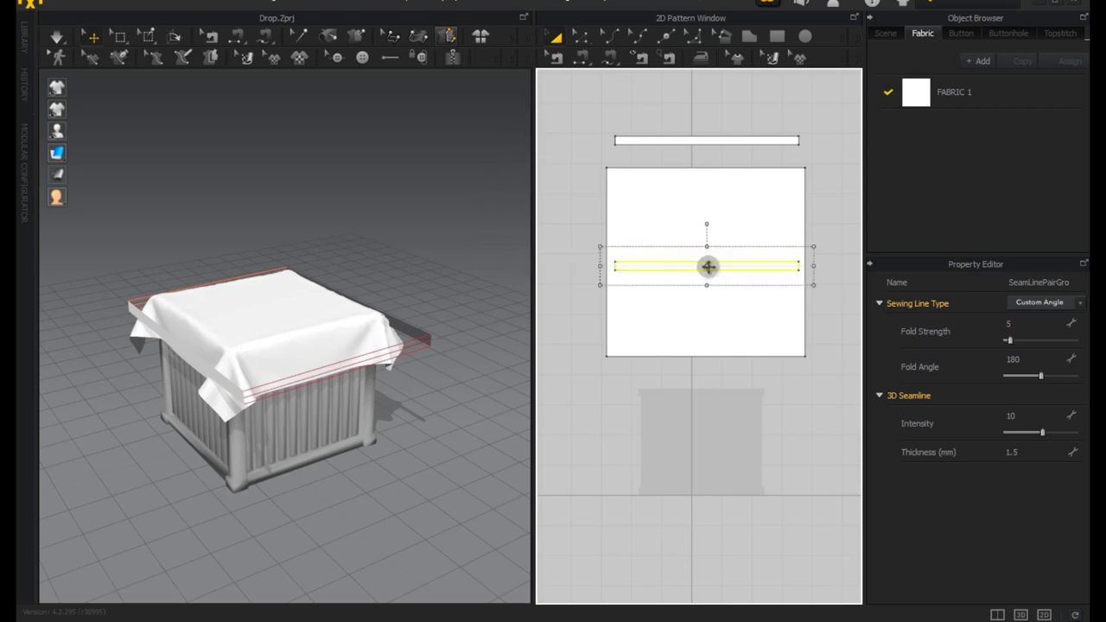
pyautogui.keyDown('shift'); pyautogui.click(676, 140); pyautogui.keyUp('shift')
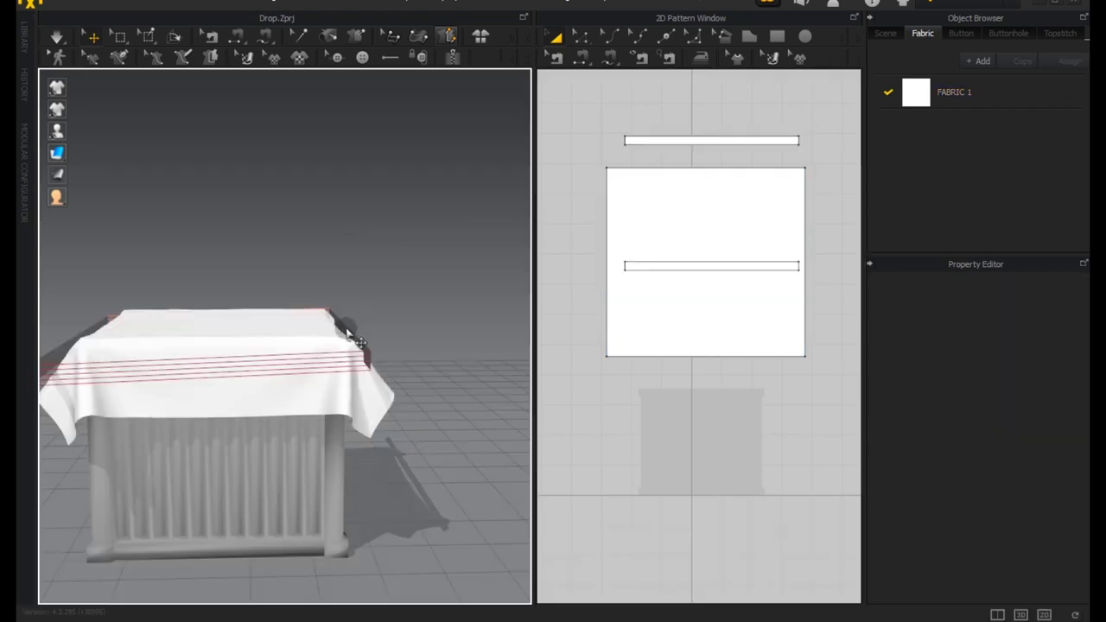
pyautogui.click(348, 334)
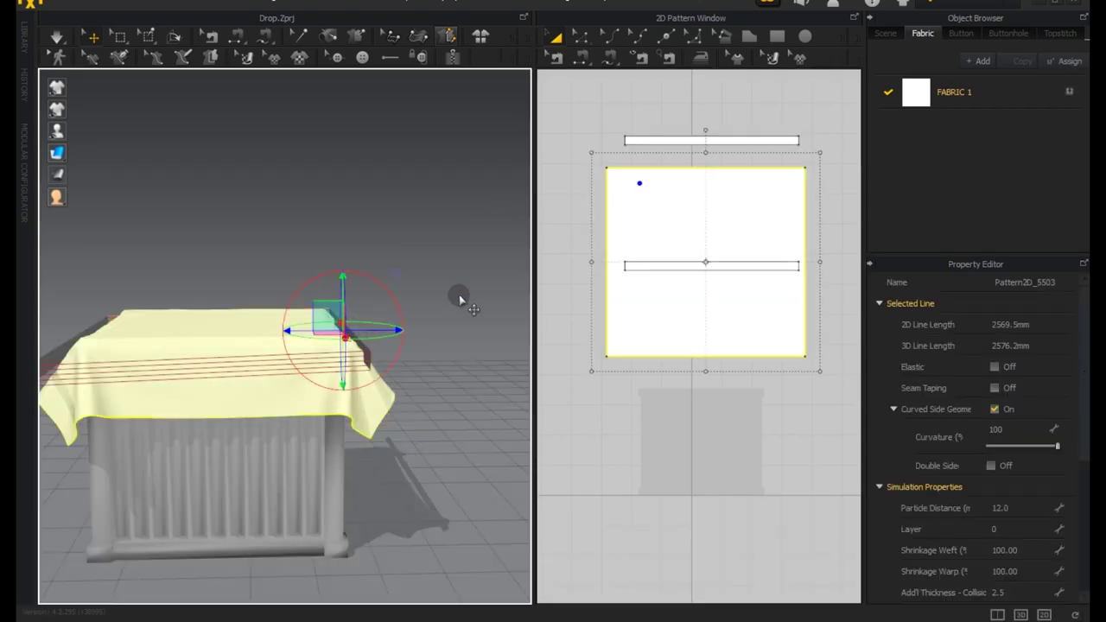
pyautogui.click(429, 366)
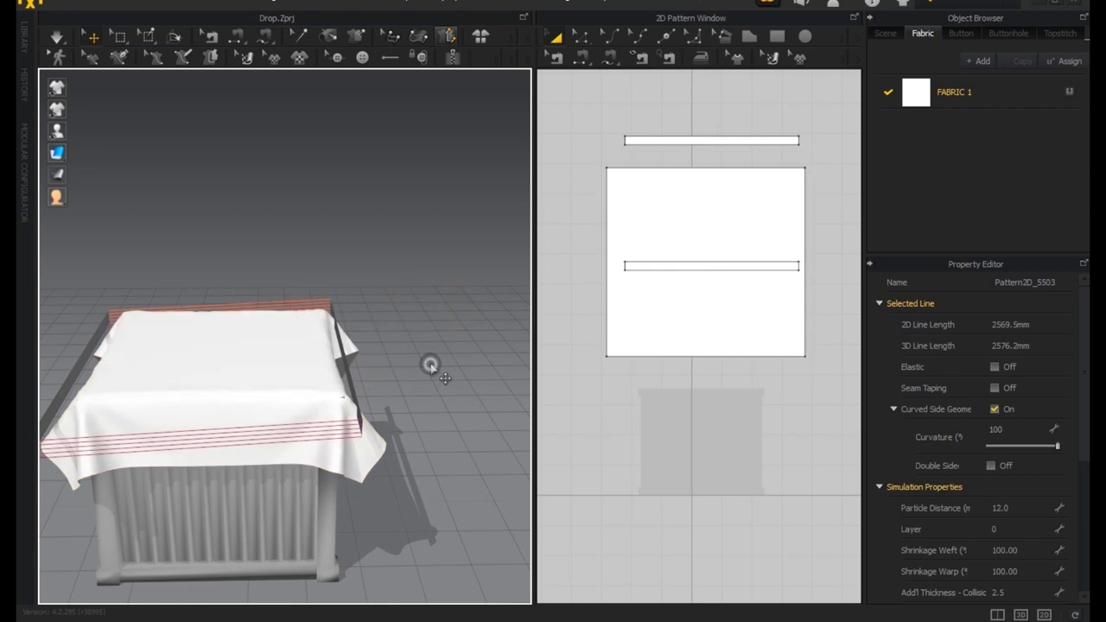
pyautogui.click(366, 404)
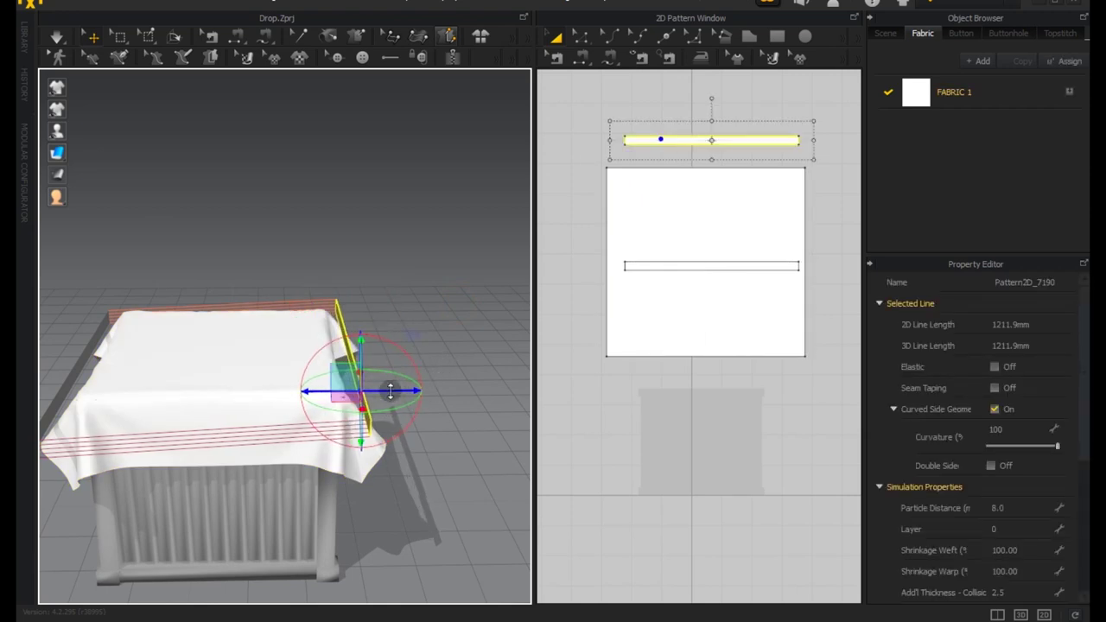
pyautogui.moveTo(424, 320); pyautogui.dragTo(444, 316, button='right')
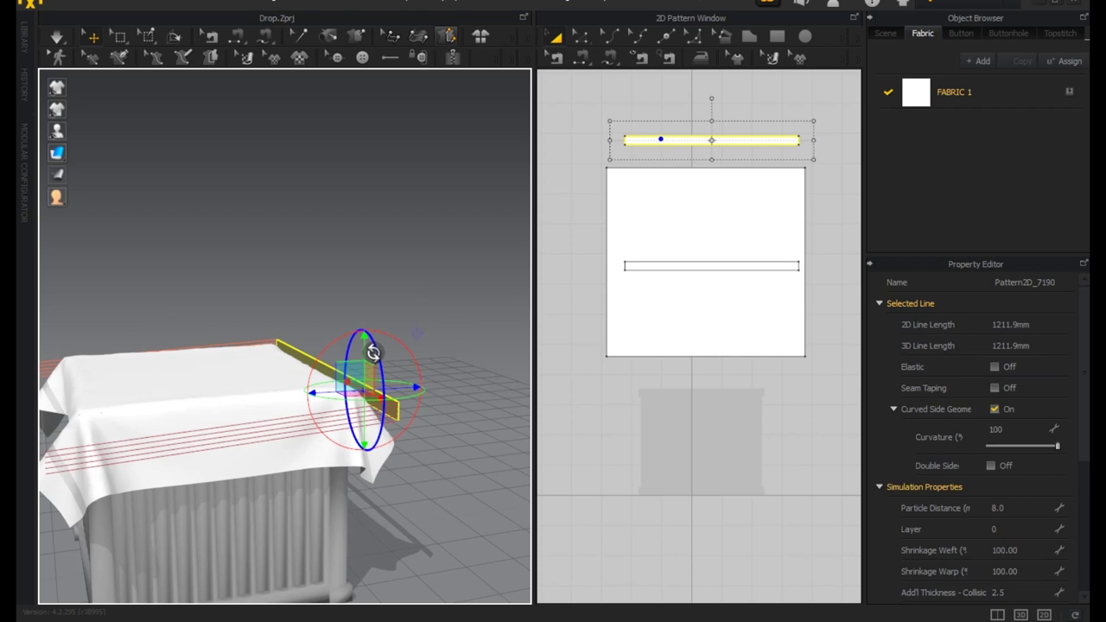
pyautogui.moveTo(366, 354); pyautogui.dragTo(367, 371)
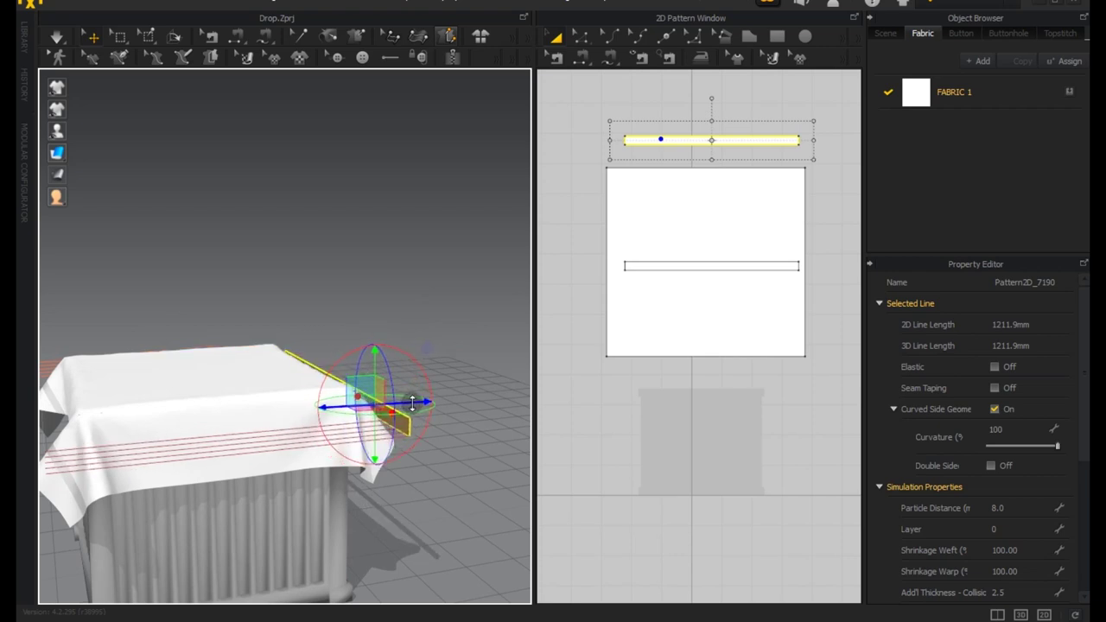
# Check the middle strap strip's placement from several angles around the crate
pyautogui.moveTo(481, 481); pyautogui.dragTo(341, 488, button='right')
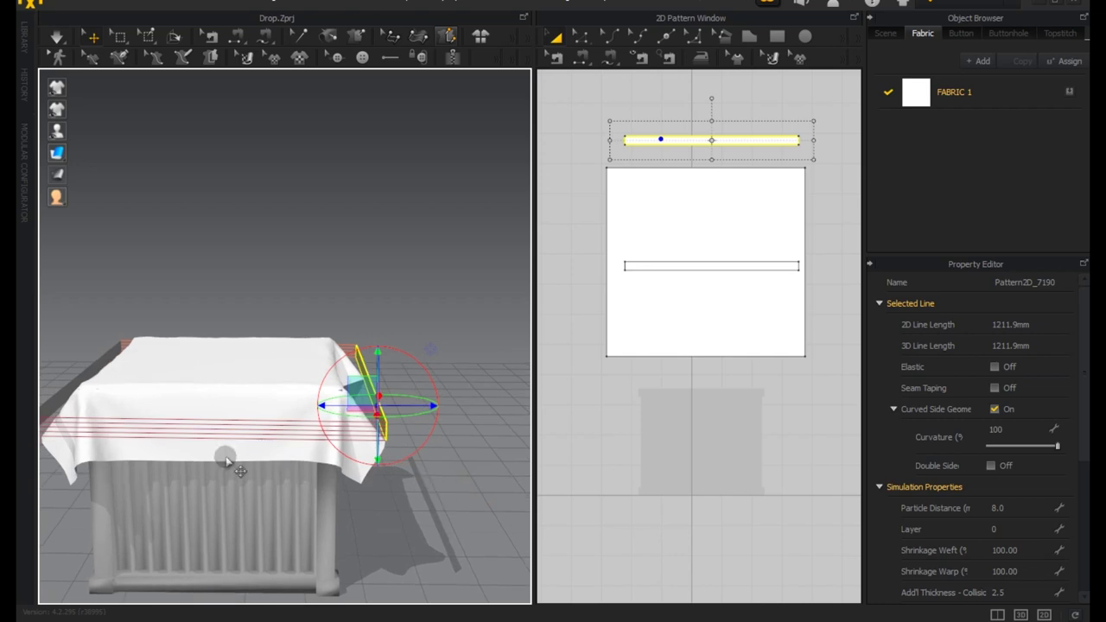
pyautogui.moveTo(222, 456); pyautogui.dragTo(358, 421, button='right')
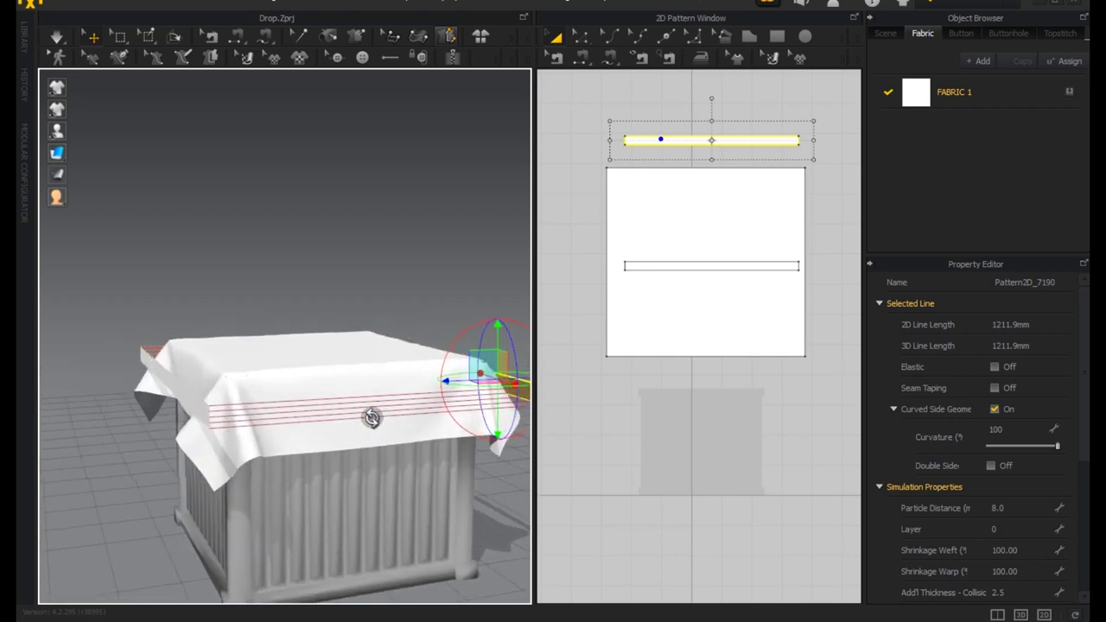
pyautogui.moveTo(357, 420); pyautogui.dragTo(225, 425, button='right')
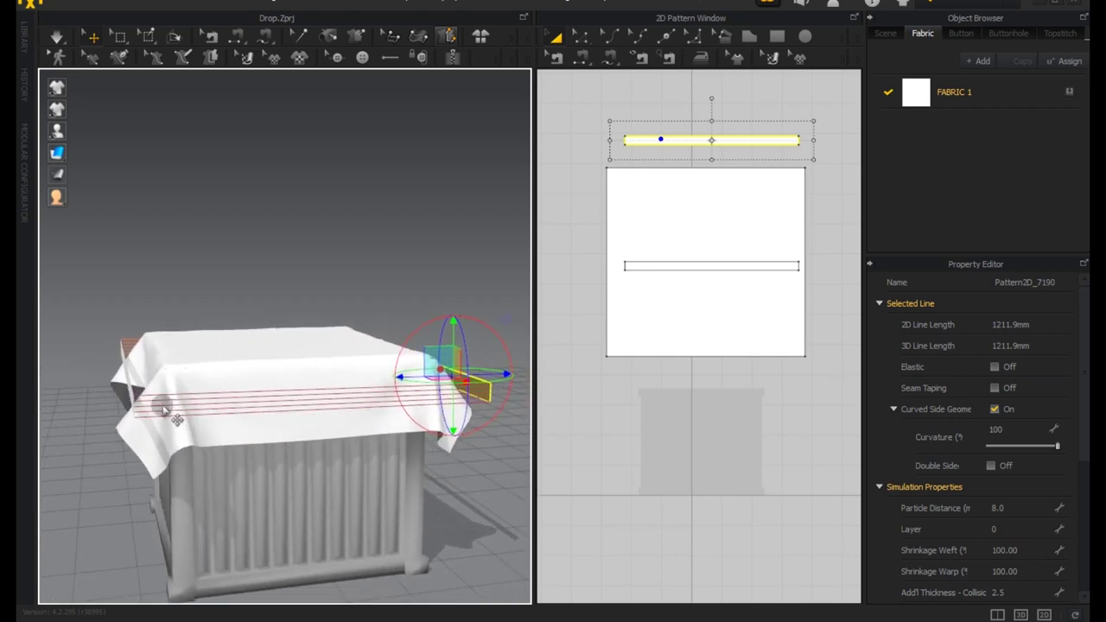
pyautogui.click(142, 402)
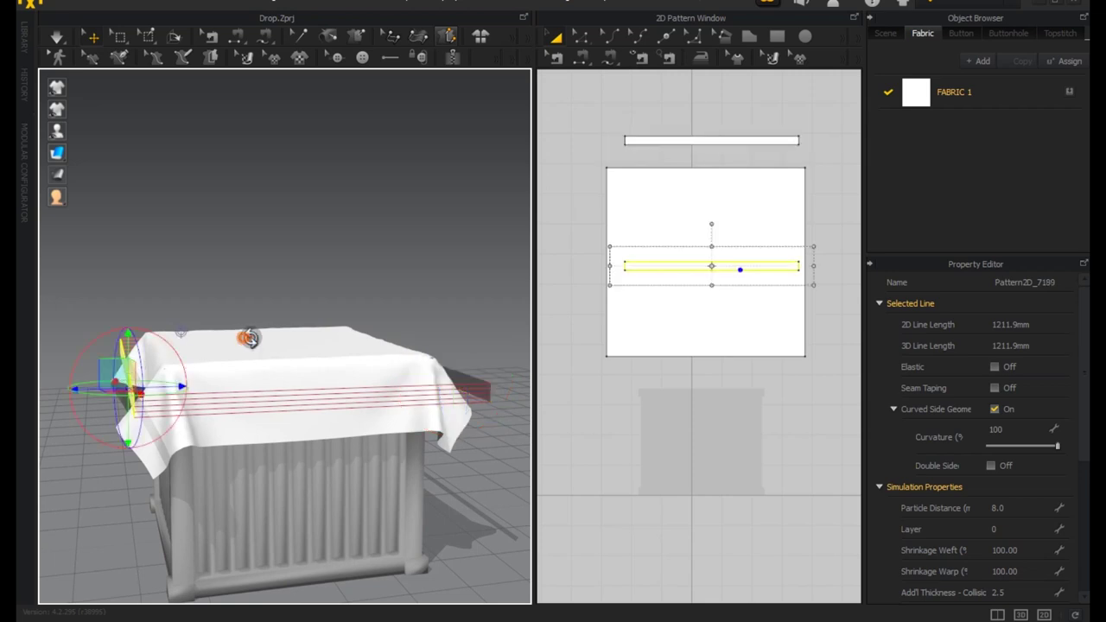
pyautogui.moveTo(248, 337); pyautogui.dragTo(279, 328, button='right')
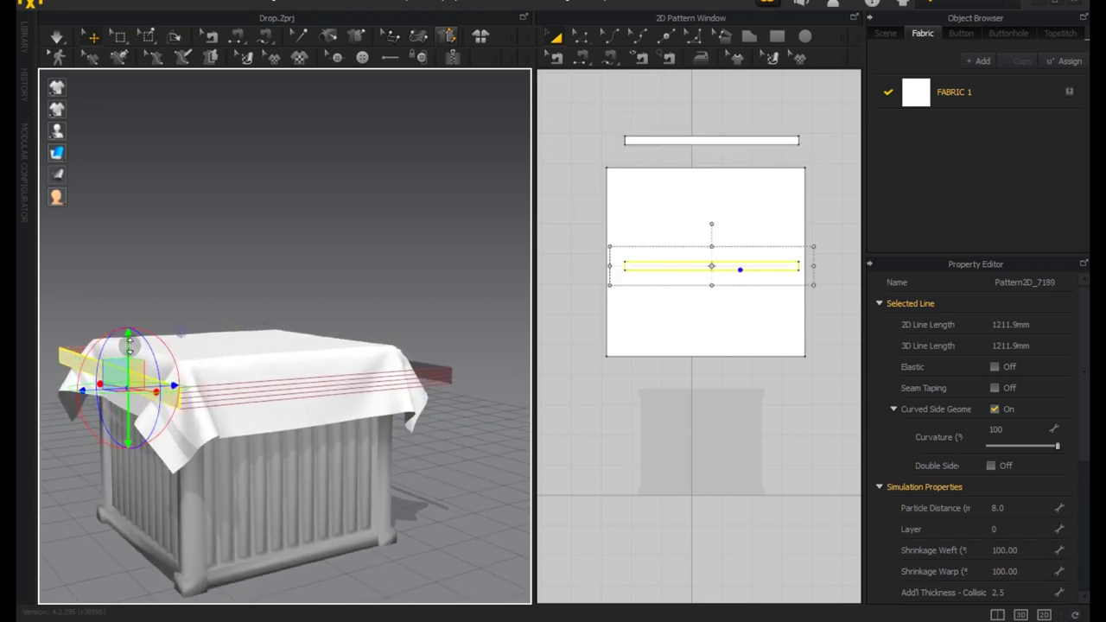
pyautogui.moveTo(205, 313)
pyautogui.mouseDown(button='right')
pyautogui.moveTo(220, 349)
pyautogui.moveTo(319, 296)
pyautogui.mouseUp(button='right')
pyautogui.click(328, 284)
pyautogui.moveTo(403, 296)
pyautogui.mouseDown(button='right')
pyautogui.moveTo(382, 306)
pyautogui.moveTo(415, 317)
pyautogui.moveTo(424, 304)
pyautogui.mouseUp(button='right')
# Re-simulate until the cloth and strap settle snugly over the crate top
pyautogui.click(56, 37)
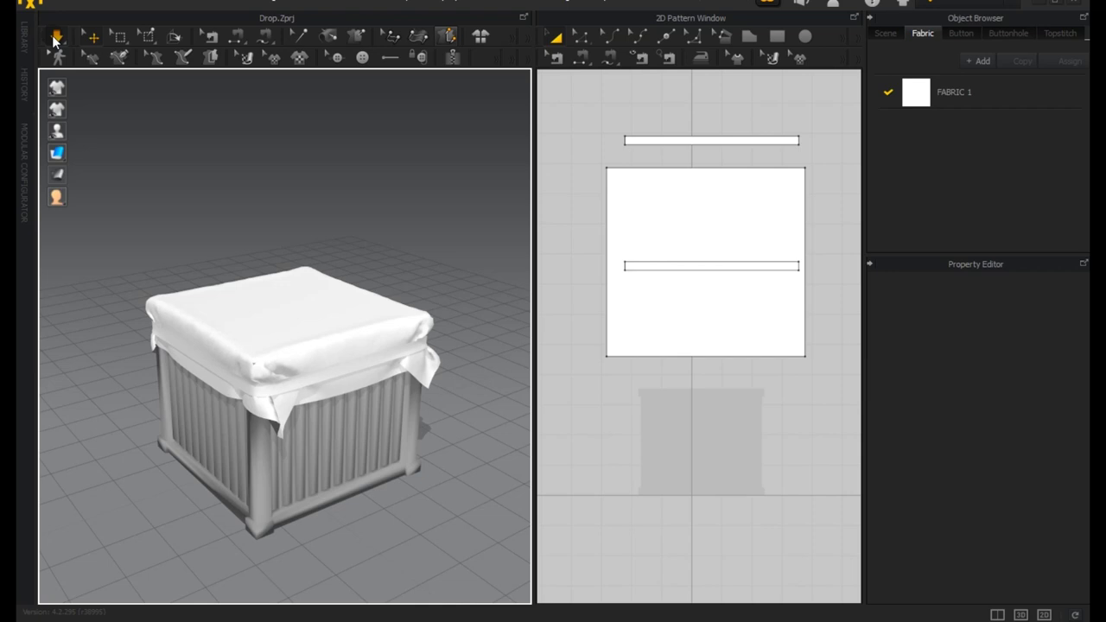
pyautogui.click(55, 37)
pyautogui.moveTo(188, 244)
pyautogui.mouseDown(button='right')
pyautogui.moveTo(425, 227)
pyautogui.moveTo(321, 226)
pyautogui.moveTo(311, 237)
pyautogui.mouseUp(button='right')
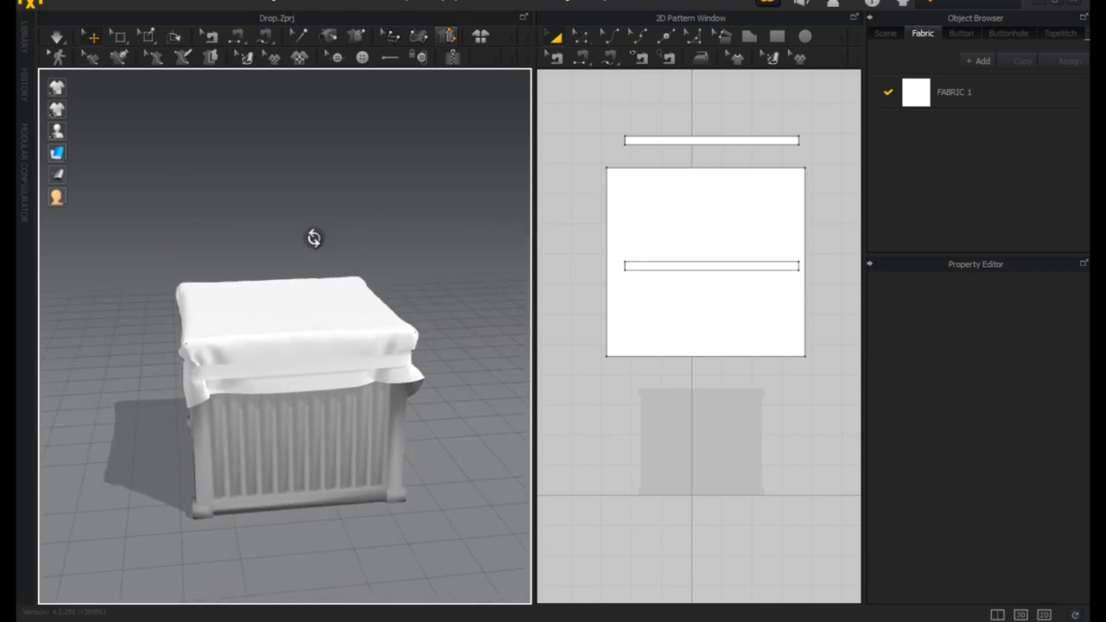
pyautogui.click(677, 344)
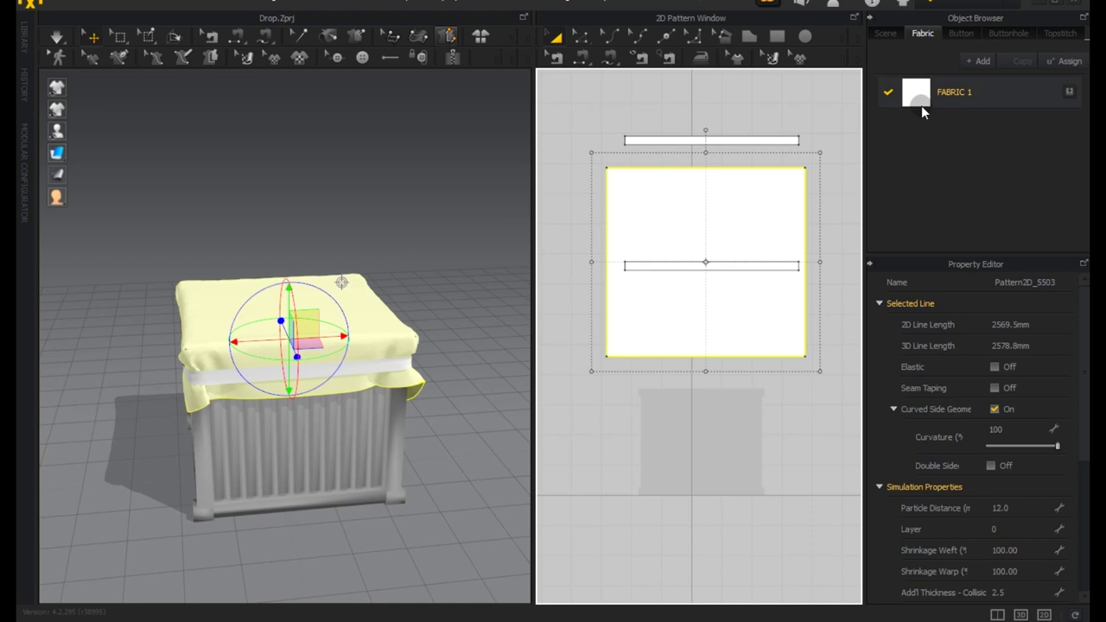
# Add a fabric and set FABRIC 1's colour to blue (066EDD)
pyautogui.click(976, 62)
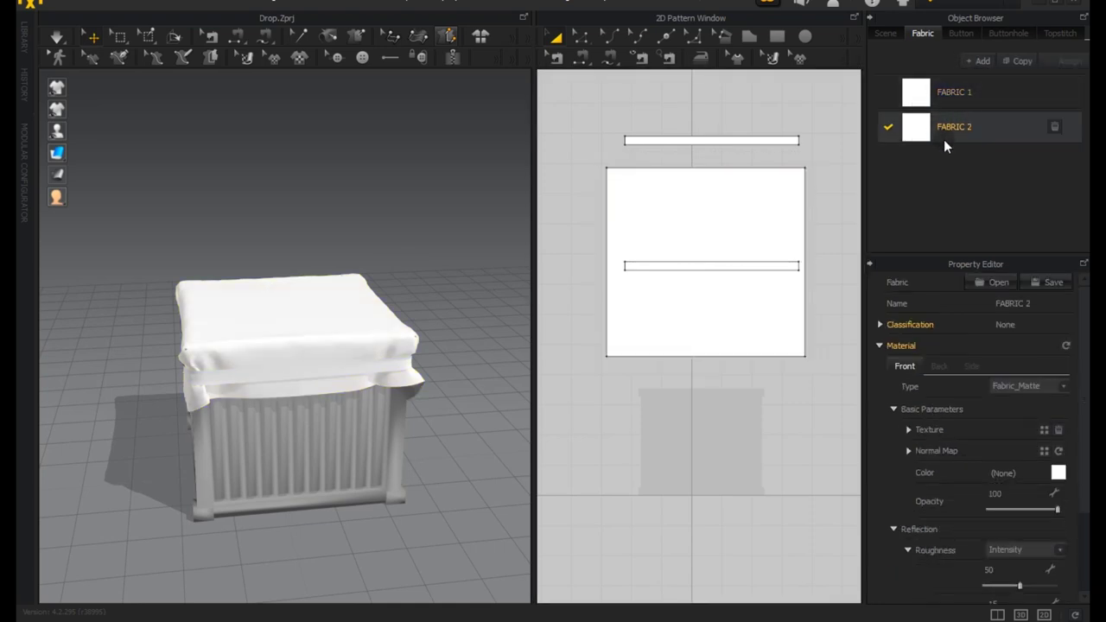
pyautogui.click(926, 112)
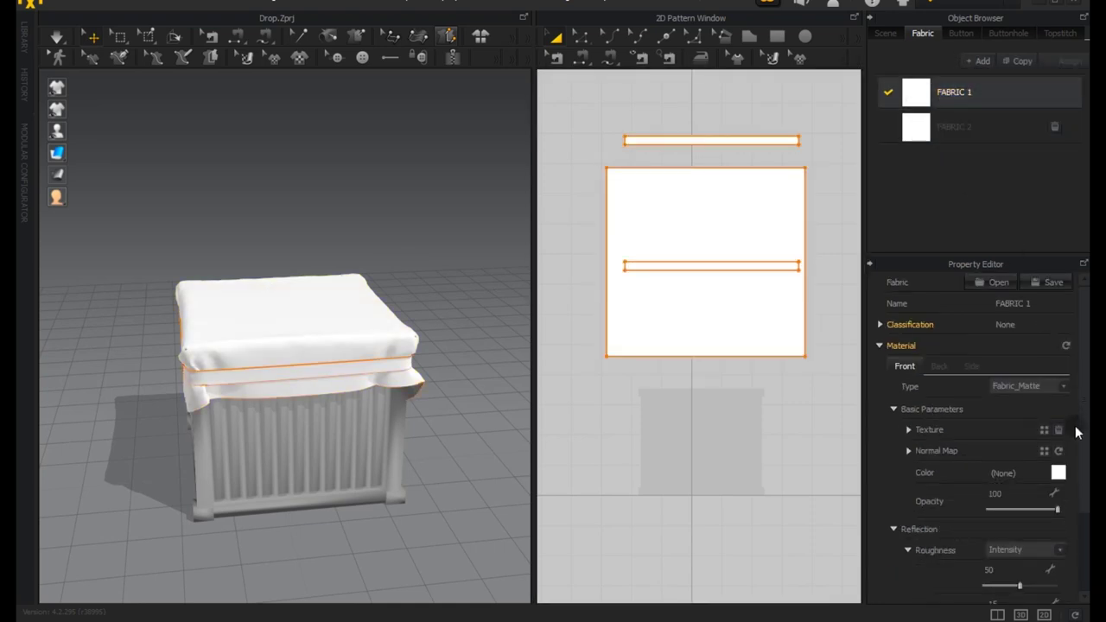
pyautogui.click(1058, 475)
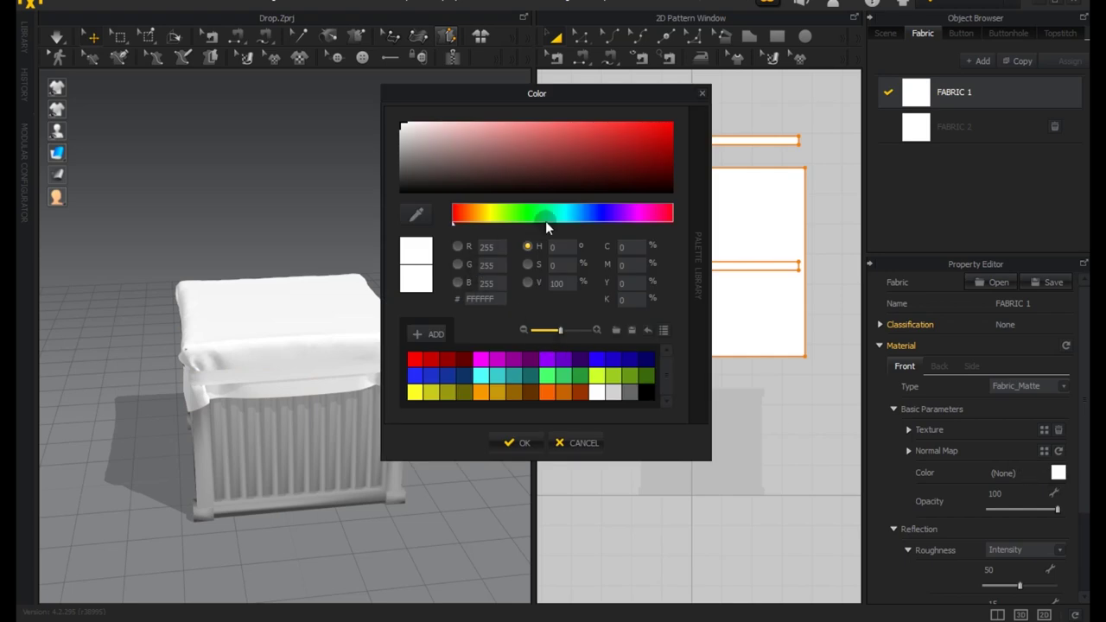
pyautogui.moveTo(581, 215)
pyautogui.mouseDown()
pyautogui.moveTo(592, 216)
pyautogui.moveTo(582, 219)
pyautogui.mouseUp()
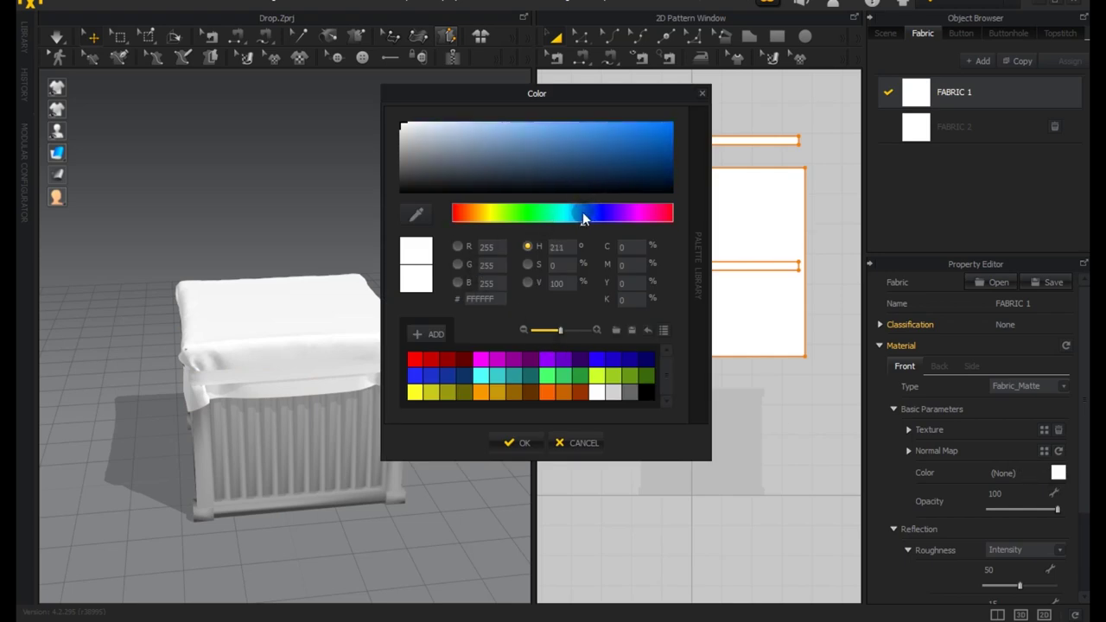
pyautogui.click(664, 132)
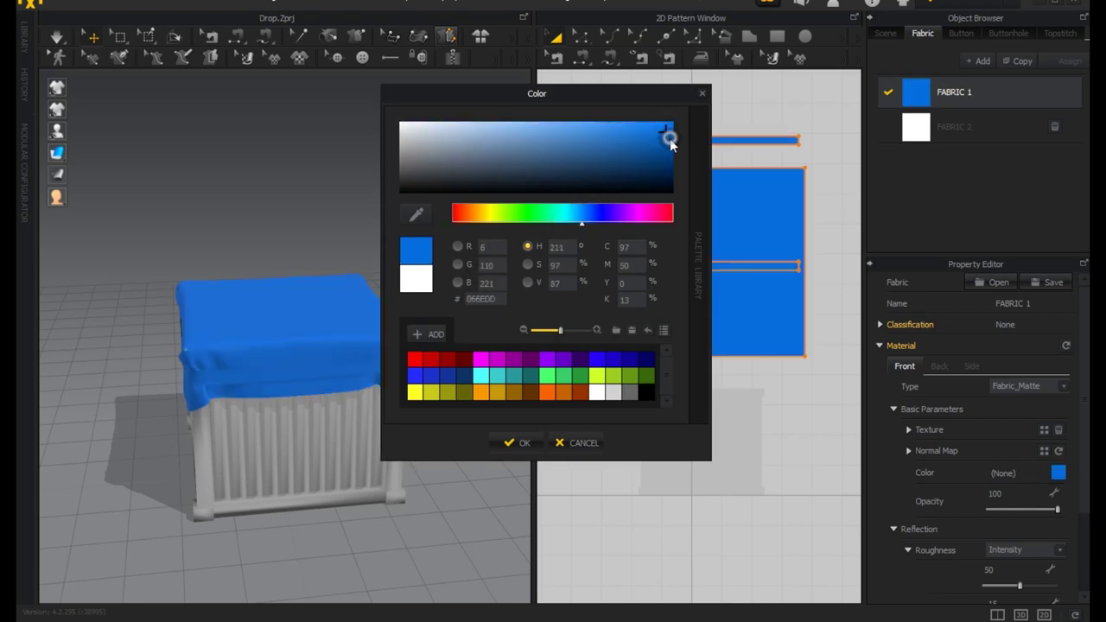
pyautogui.moveTo(670, 143); pyautogui.dragTo(671, 147)
pyautogui.click(518, 442)
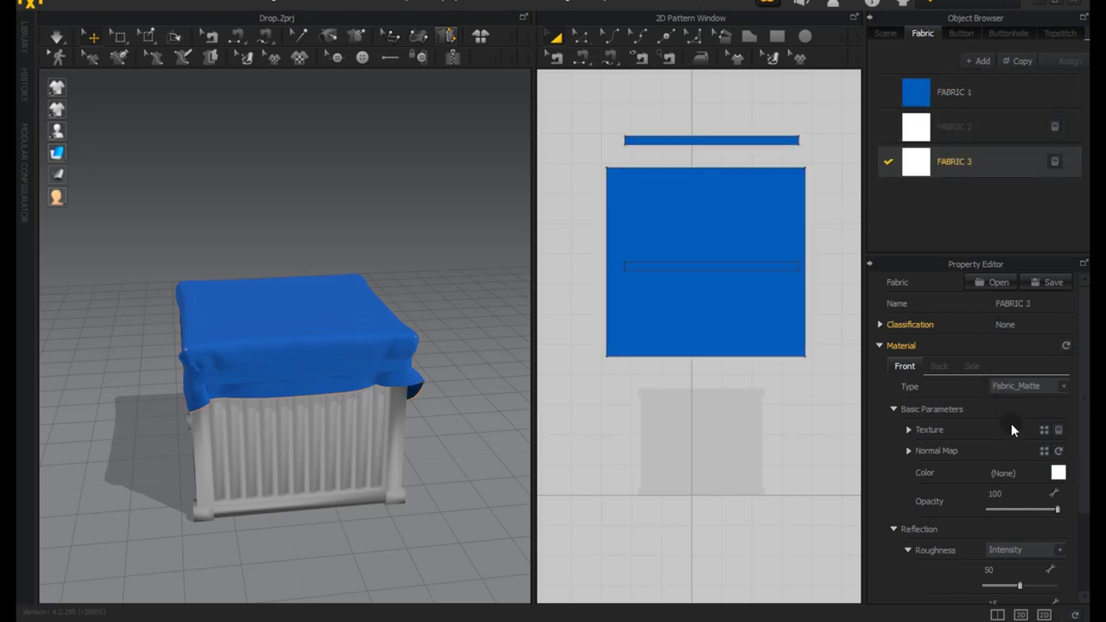
# Set FABRIC 3's colour to dark grey
pyautogui.click(1057, 472)
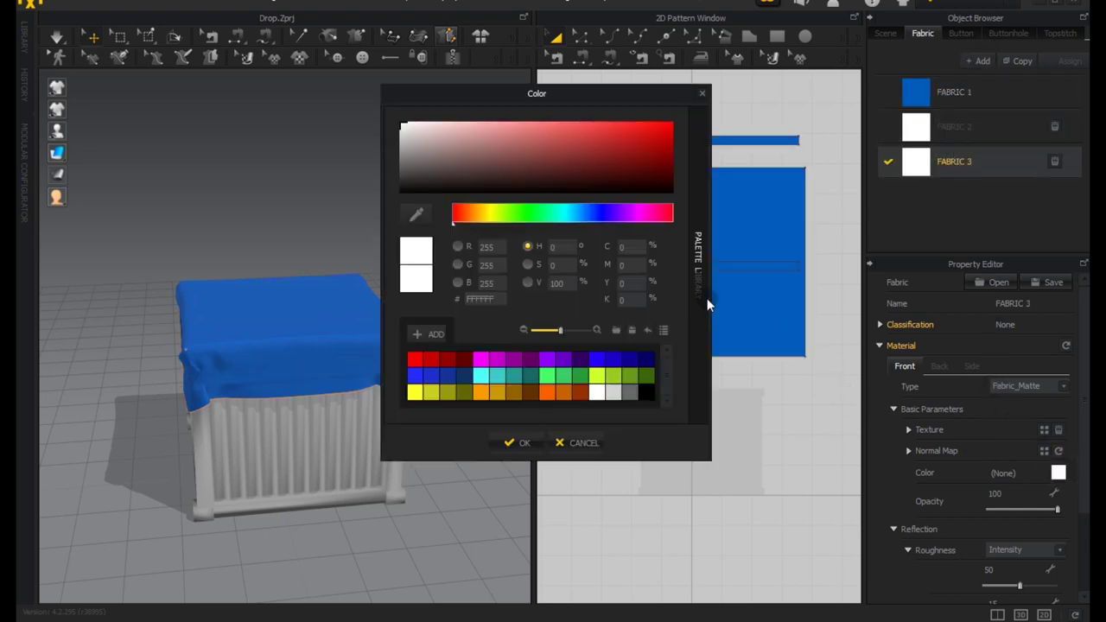
pyautogui.click(402, 180)
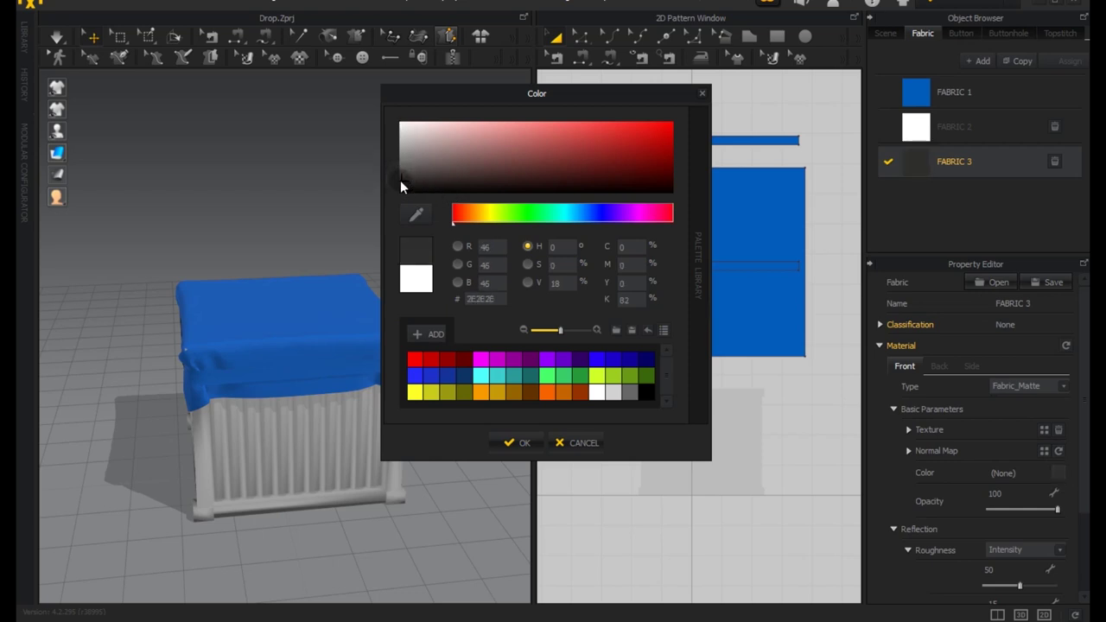
pyautogui.click(507, 441)
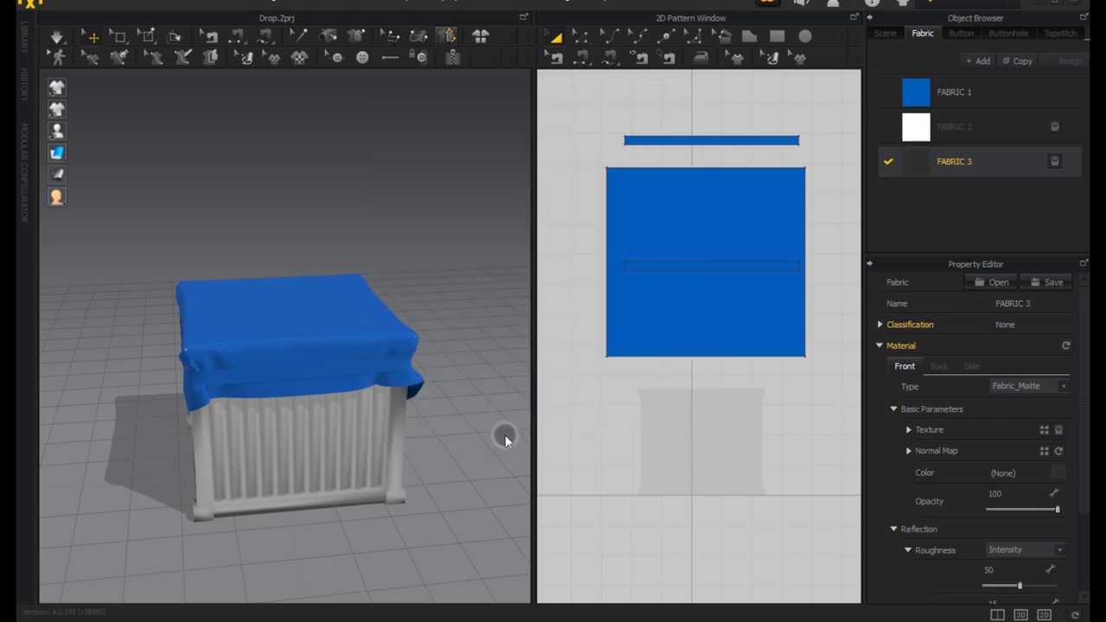
# Apply FABRIC 3 to both the top and middle strap strips
pyautogui.moveTo(923, 169); pyautogui.dragTo(847, 178)
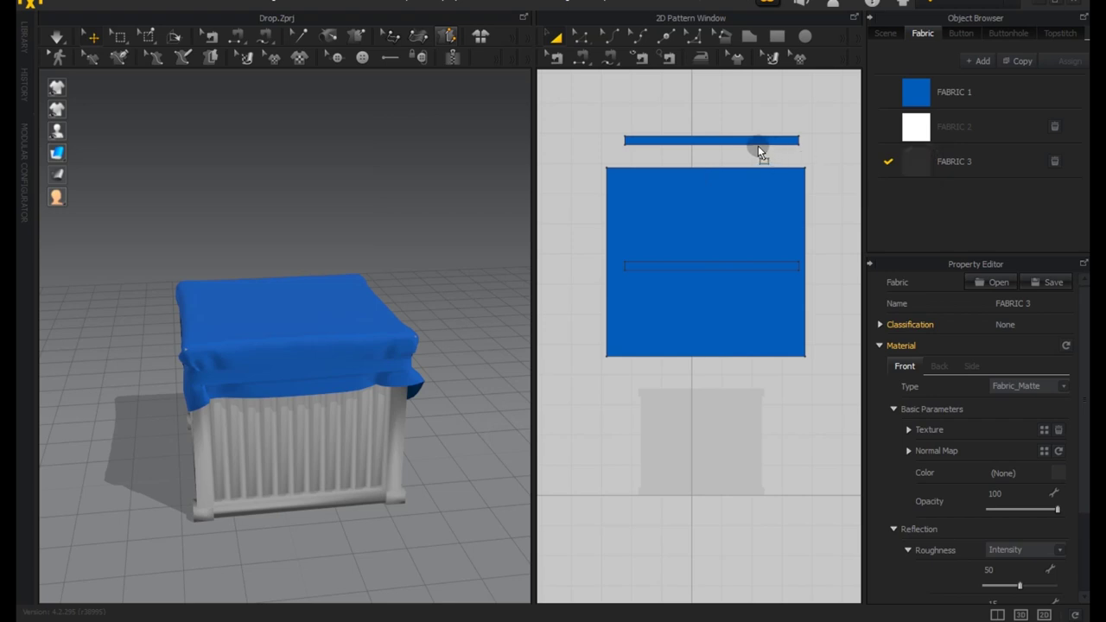
pyautogui.moveTo(733, 147); pyautogui.dragTo(732, 147)
pyautogui.moveTo(913, 159)
pyautogui.mouseDown()
pyautogui.moveTo(723, 278)
pyautogui.moveTo(711, 264)
pyautogui.mouseUp()
pyautogui.moveTo(316, 312); pyautogui.dragTo(369, 304, button='right')
pyautogui.click(399, 235)
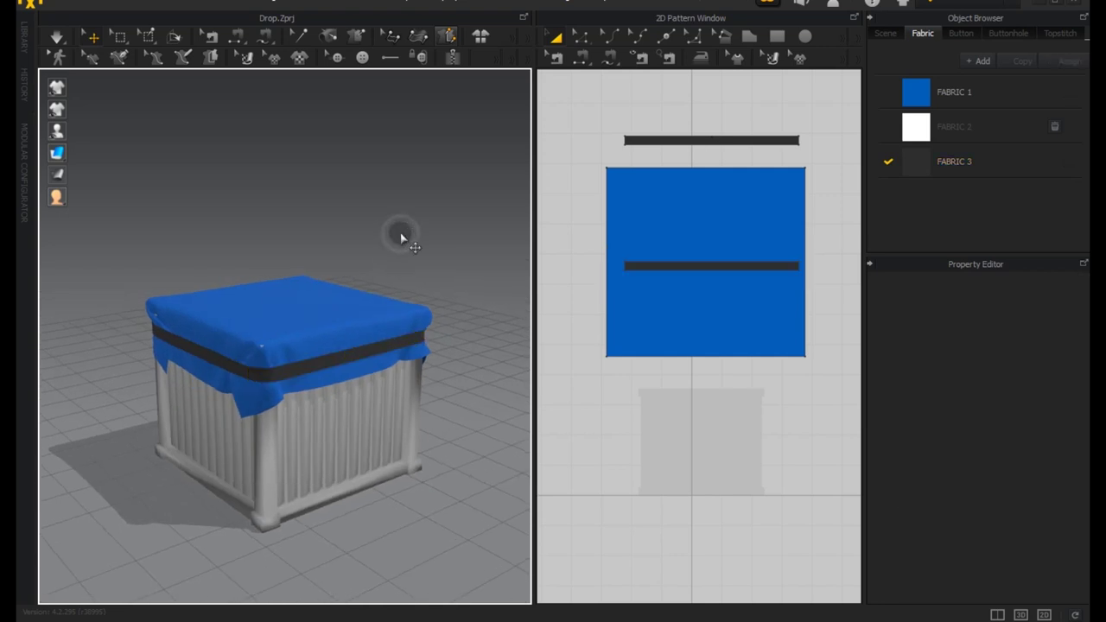
pyautogui.moveTo(454, 249)
pyautogui.mouseDown(button='right')
pyautogui.moveTo(316, 257)
pyautogui.moveTo(358, 242)
pyautogui.moveTo(346, 224)
pyautogui.moveTo(374, 263)
pyautogui.moveTo(435, 269)
pyautogui.moveTo(425, 270)
pyautogui.mouseUp(button='right')
pyautogui.scroll(-3, 333, 318)
pyautogui.moveTo(346, 296)
pyautogui.mouseDown(button='right')
pyautogui.moveTo(388, 264)
pyautogui.moveTo(354, 280)
pyautogui.mouseUp(button='right')
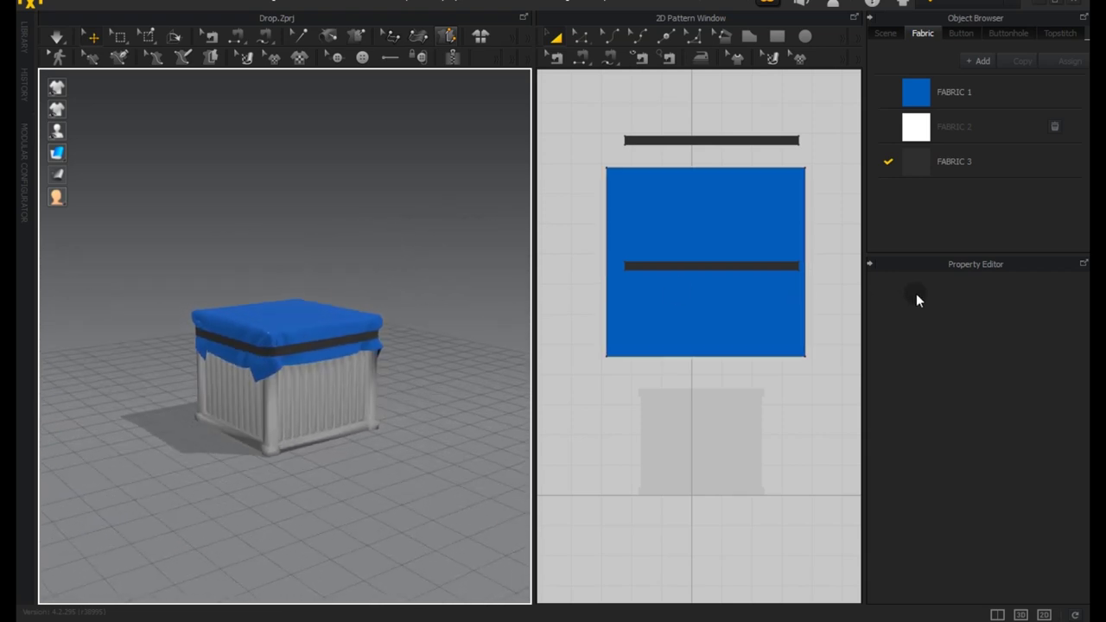
# Colour FABRIC 2 a bright, saturated red
pyautogui.click(913, 134)
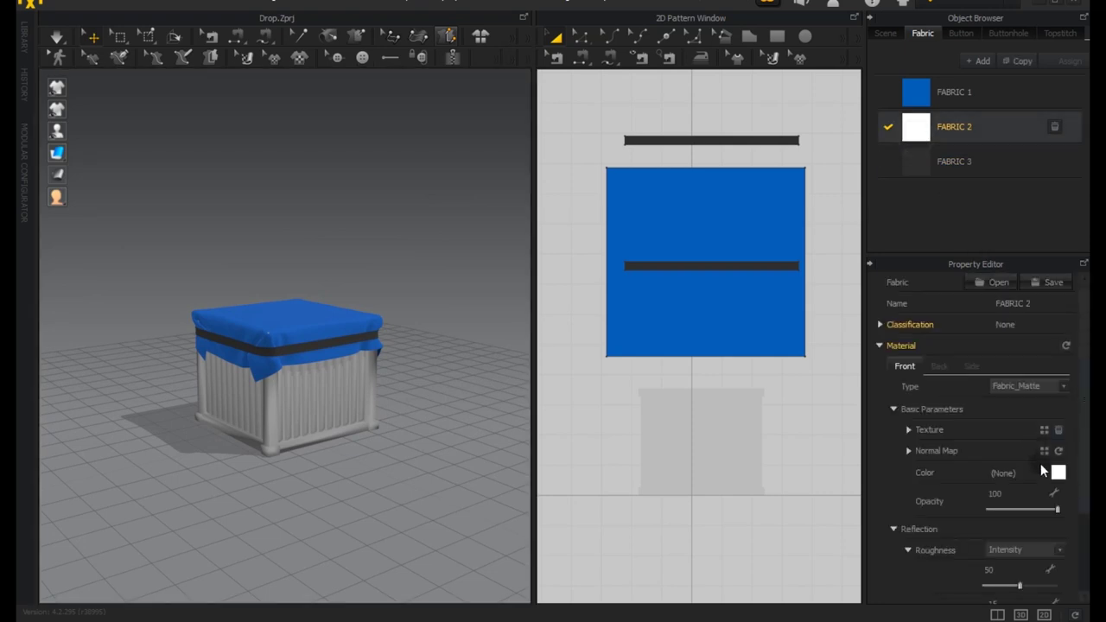
pyautogui.click(1056, 476)
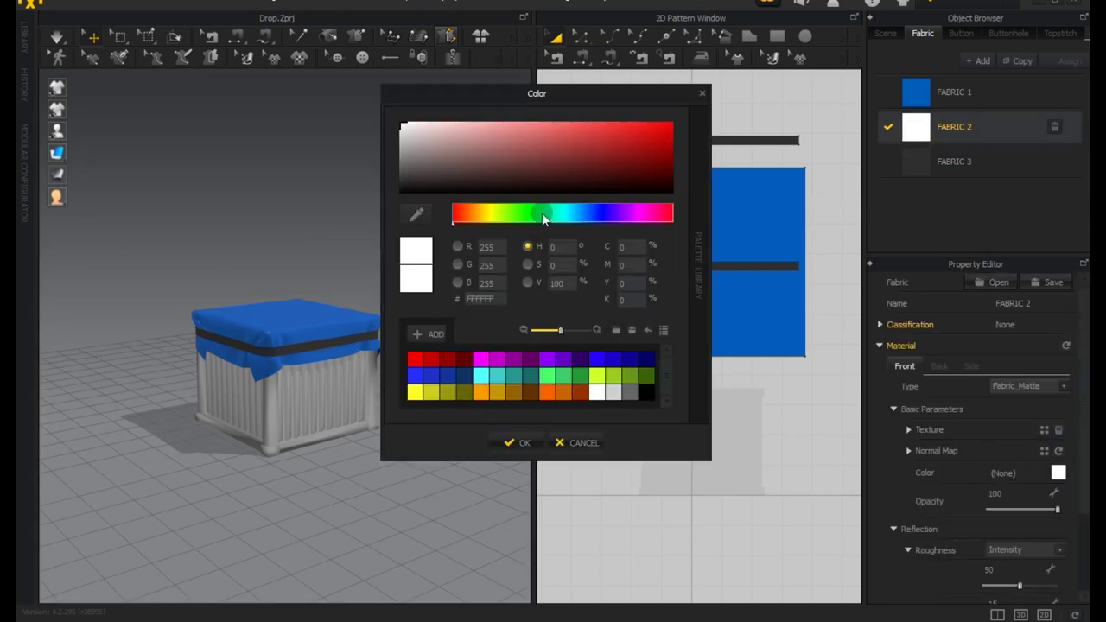
pyautogui.click(602, 143)
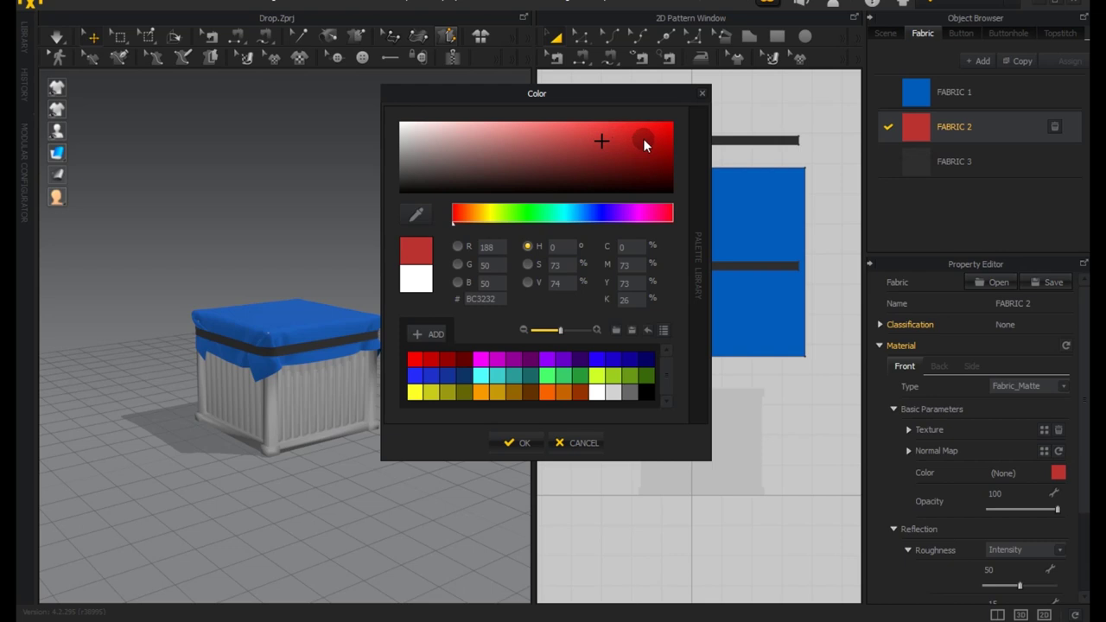
pyautogui.click(644, 139)
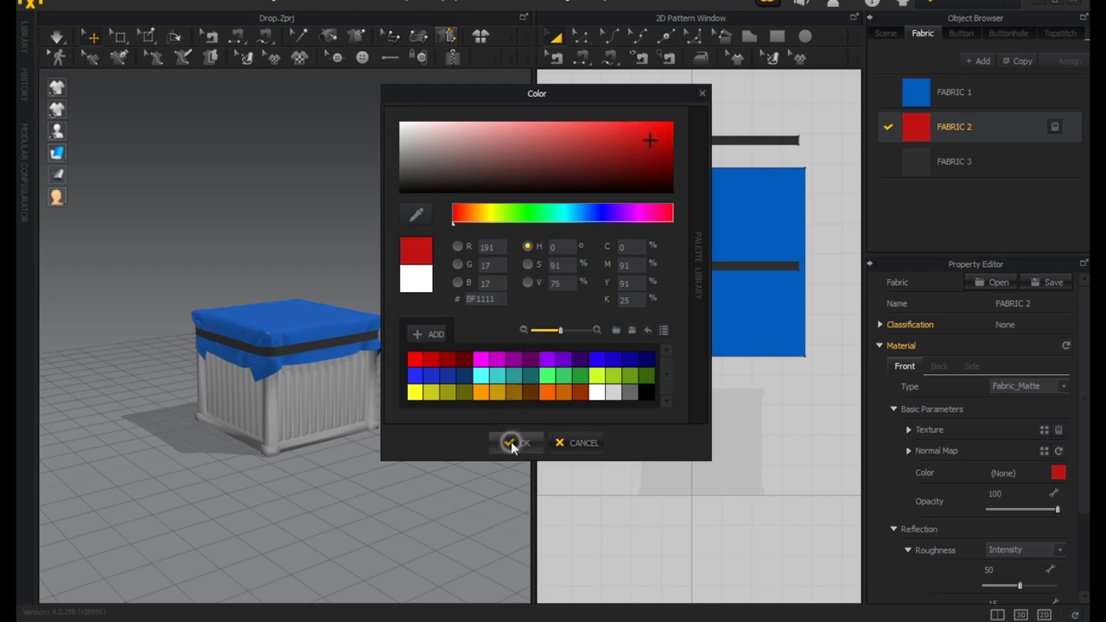
pyautogui.click(514, 442)
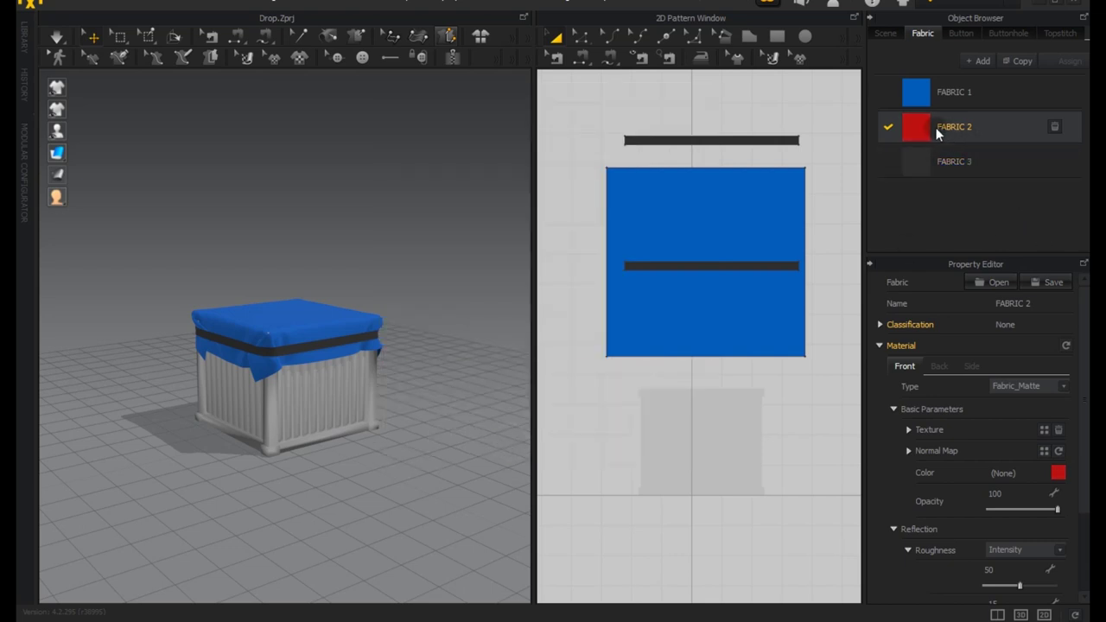
# Colour the crate body red (A22D2D)
pyautogui.click(321, 405)
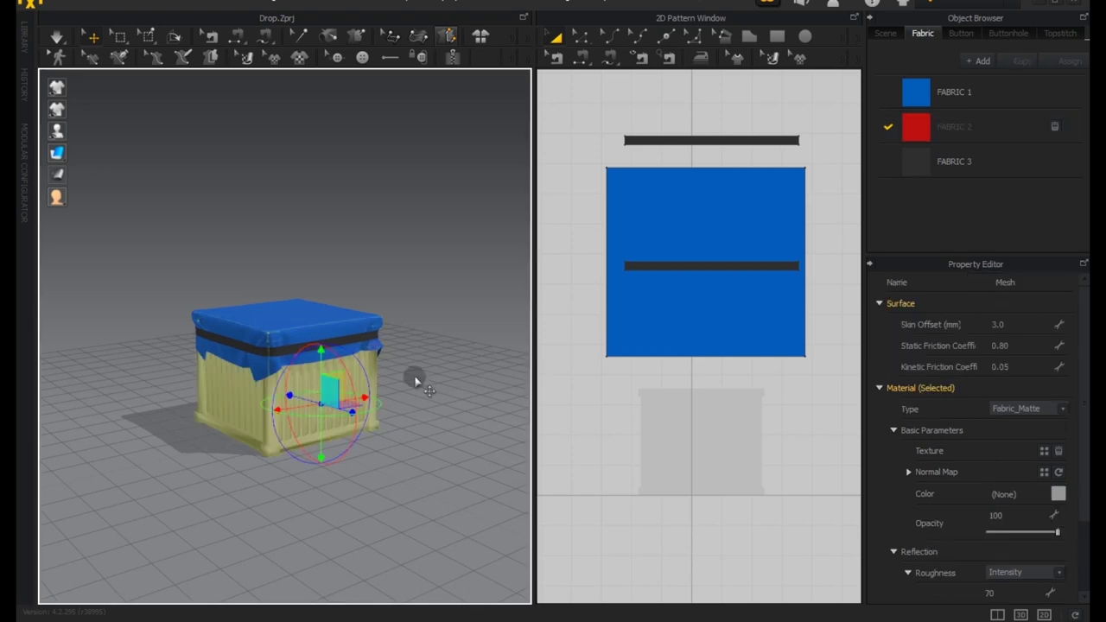
pyautogui.click(1067, 497)
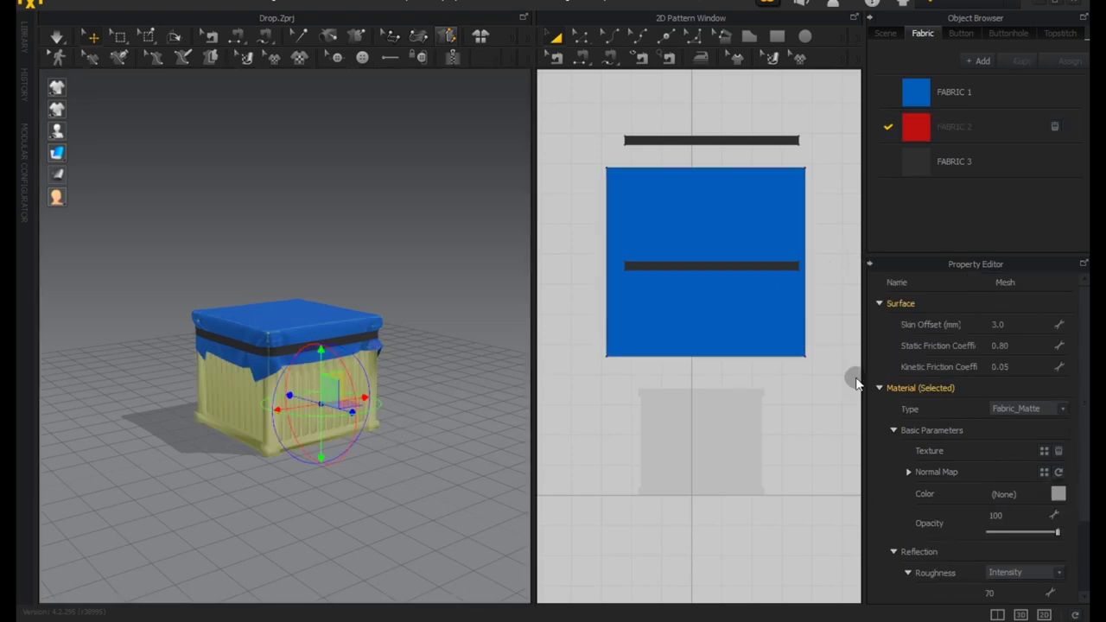
pyautogui.moveTo(557, 147); pyautogui.dragTo(603, 151)
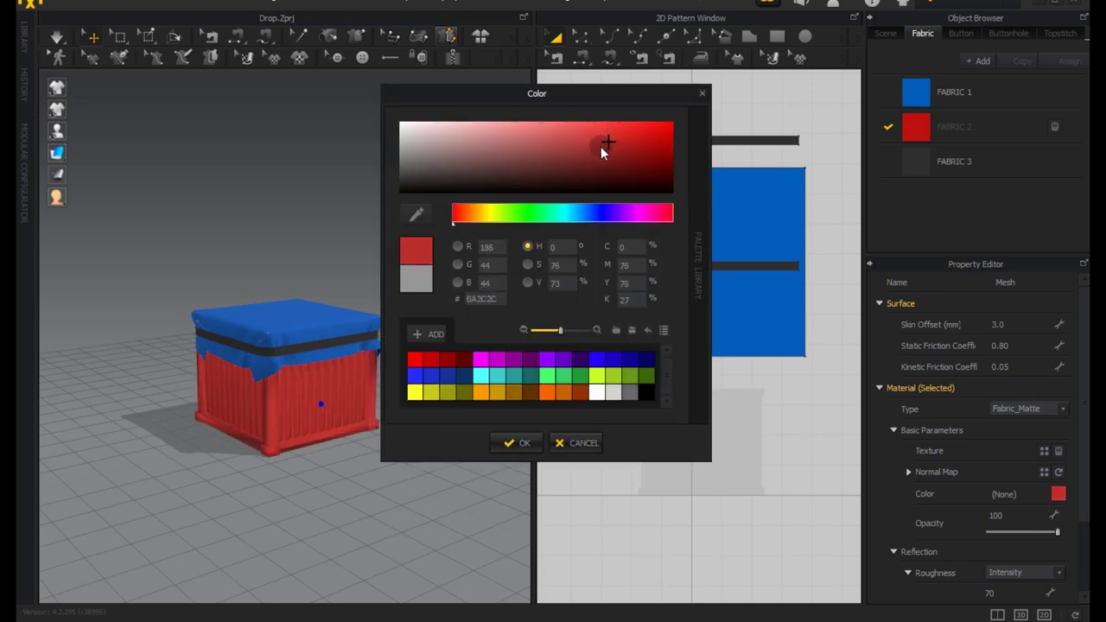
pyautogui.click(521, 444)
pyautogui.click(437, 393)
pyautogui.moveTo(446, 363)
pyautogui.mouseDown(button='right')
pyautogui.moveTo(459, 380)
pyautogui.moveTo(446, 400)
pyautogui.moveTo(424, 388)
pyautogui.mouseUp(button='right')
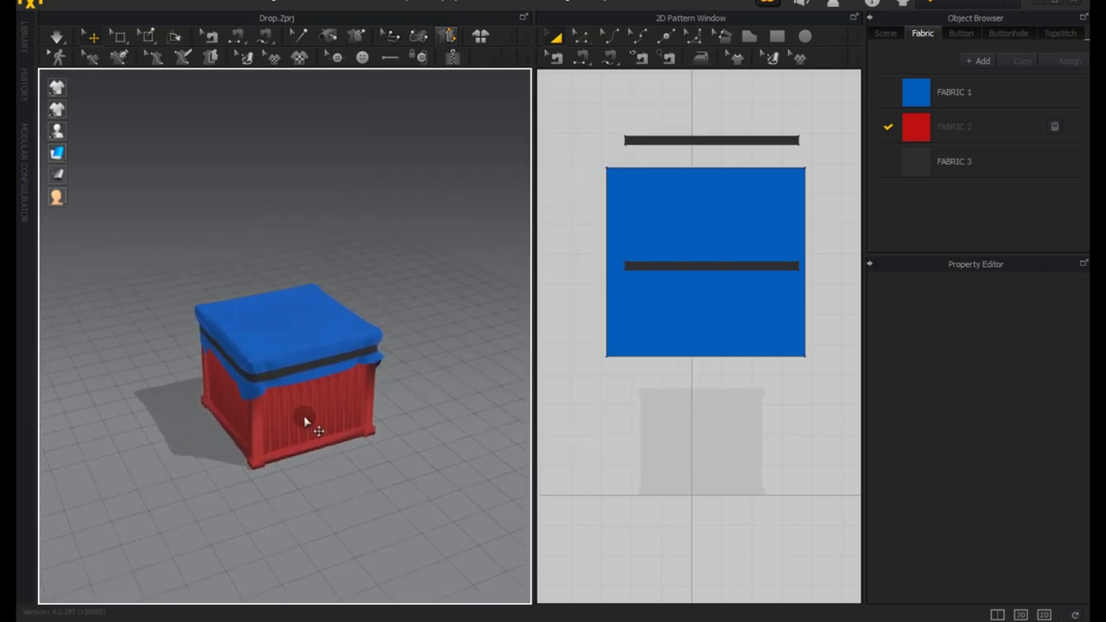
# Orbit to a frontal view of the crate, then select all cover and strap patterns with Ctrl+A
pyautogui.moveTo(304, 422); pyautogui.dragTo(357, 420, button='right')
pyautogui.moveTo(469, 400)
pyautogui.mouseDown(button='right')
pyautogui.moveTo(419, 387)
pyautogui.moveTo(429, 388)
pyautogui.mouseUp(button='right')
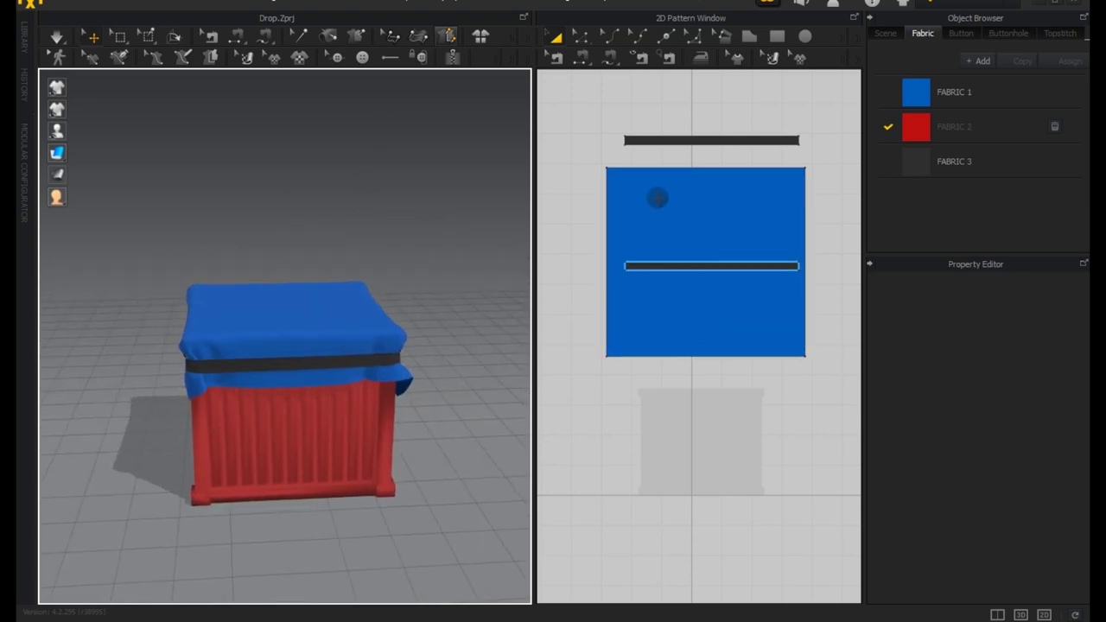
pyautogui.click(672, 141)
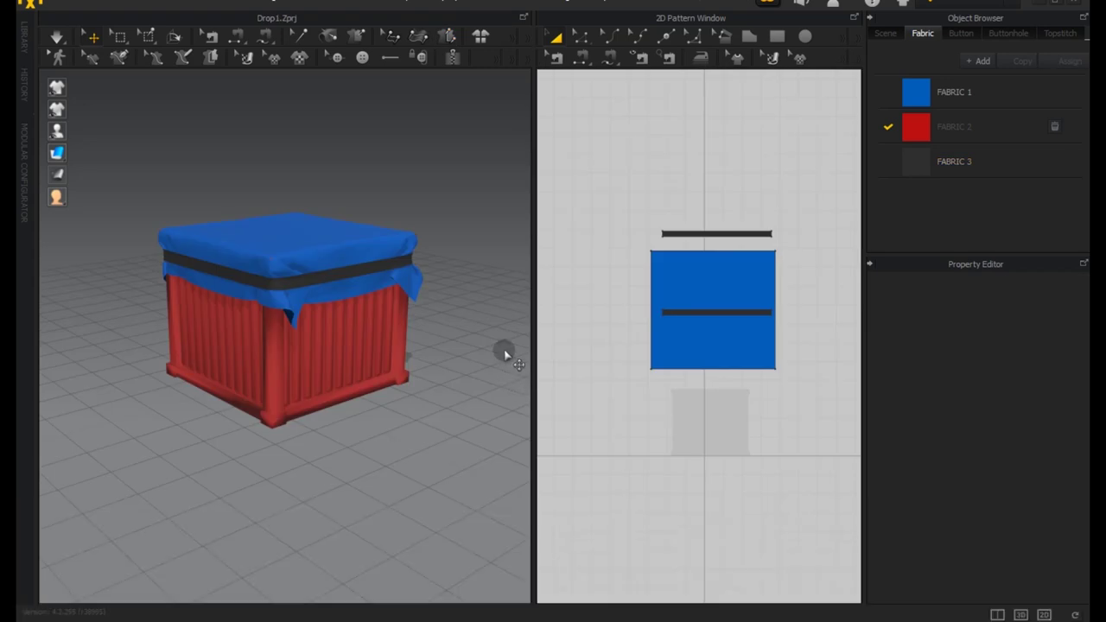
pyautogui.moveTo(624, 208); pyautogui.dragTo(782, 463)
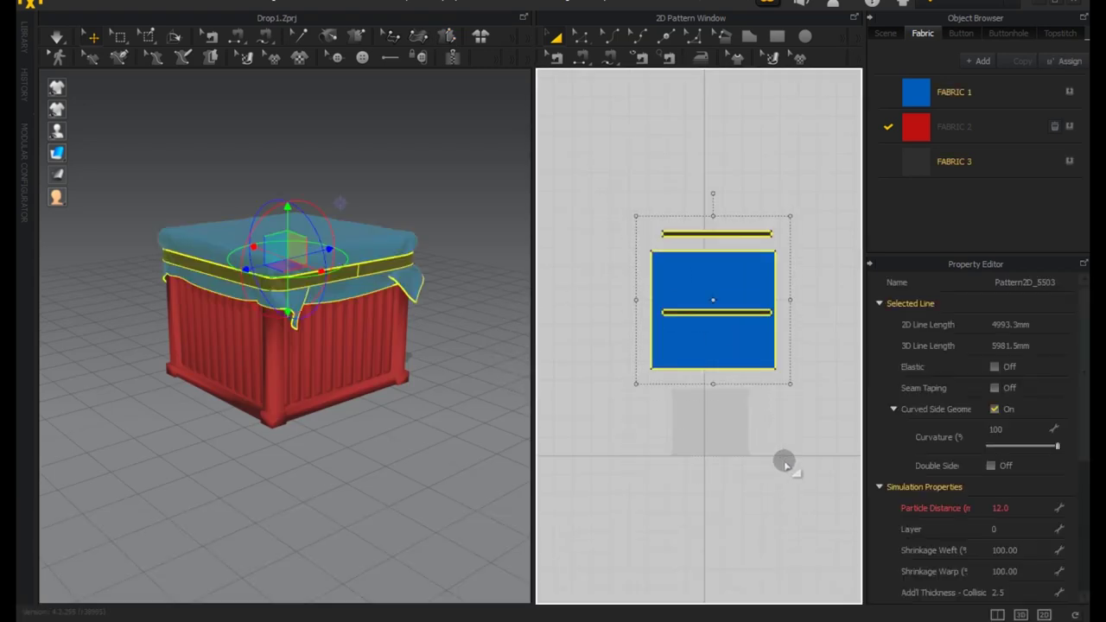
pyautogui.click(328, 370)
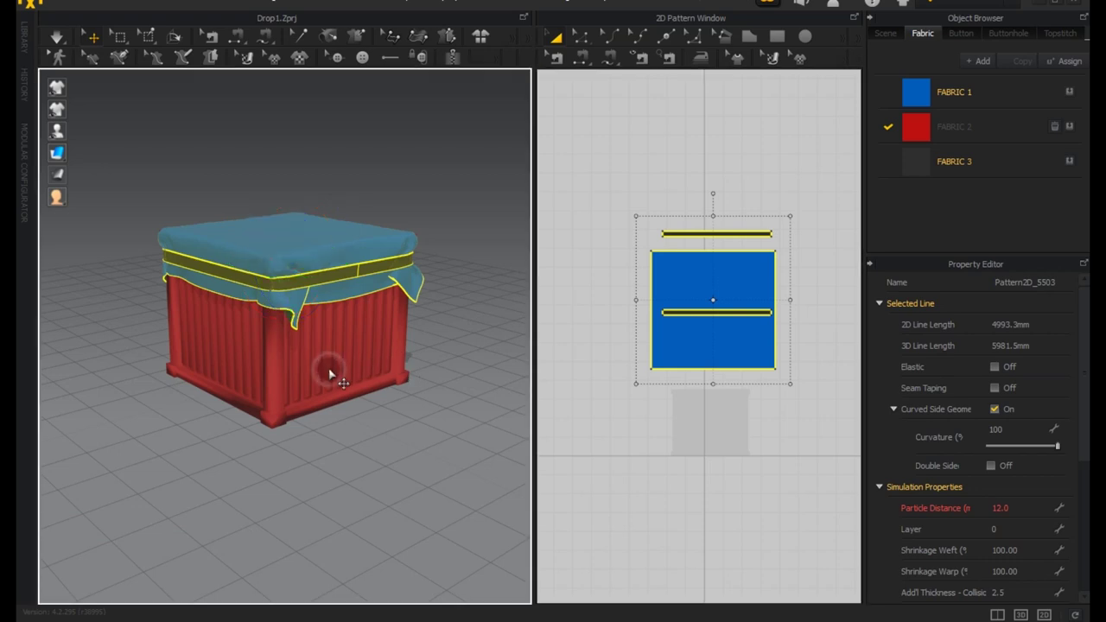
pyautogui.click(572, 212)
pyautogui.hotkey('ctrl', 'a')
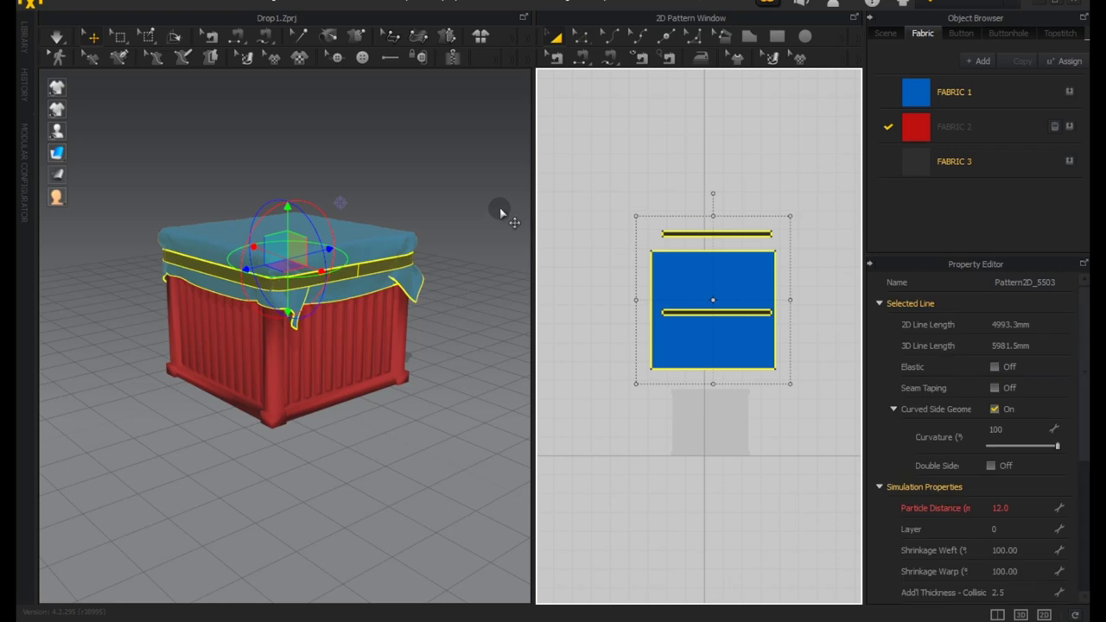
# Export the scene as OBJ, saving it as Drop1.obj in Desktop\New folder
pyautogui.rightClick(29, 4)
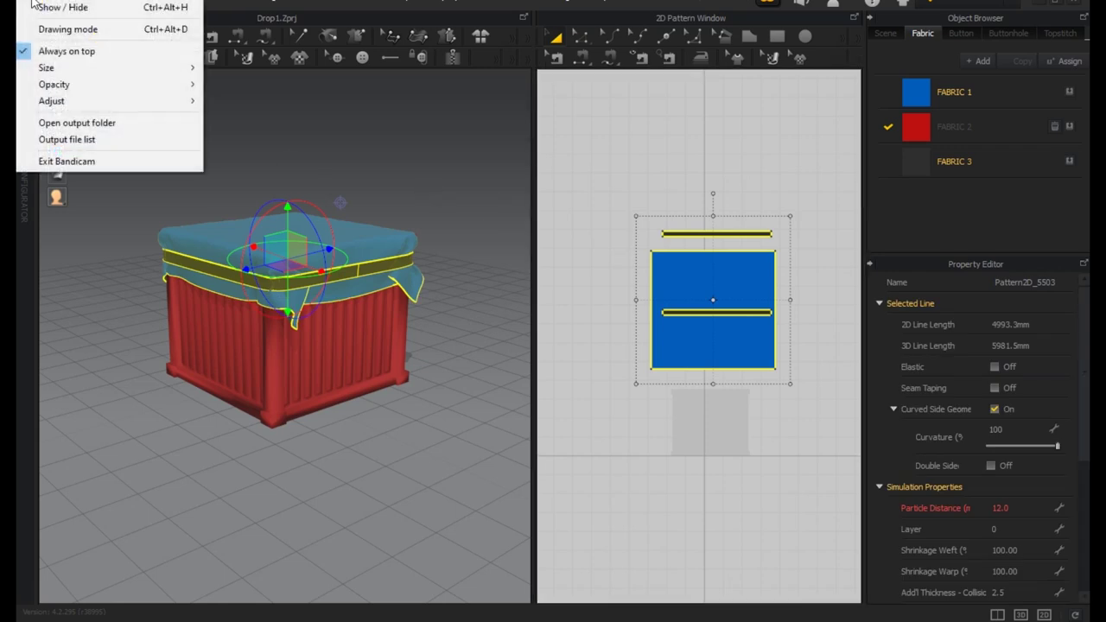
pyautogui.click(184, 5)
pyautogui.rightClick(17, 3)
pyautogui.click(66, 6)
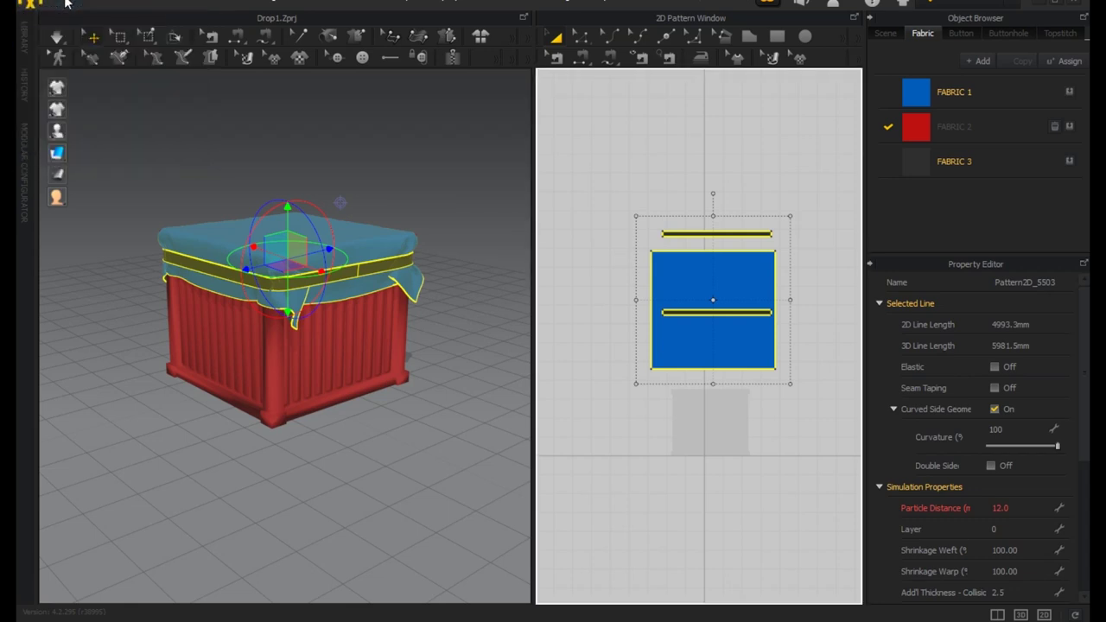
pyautogui.click(66, 5)
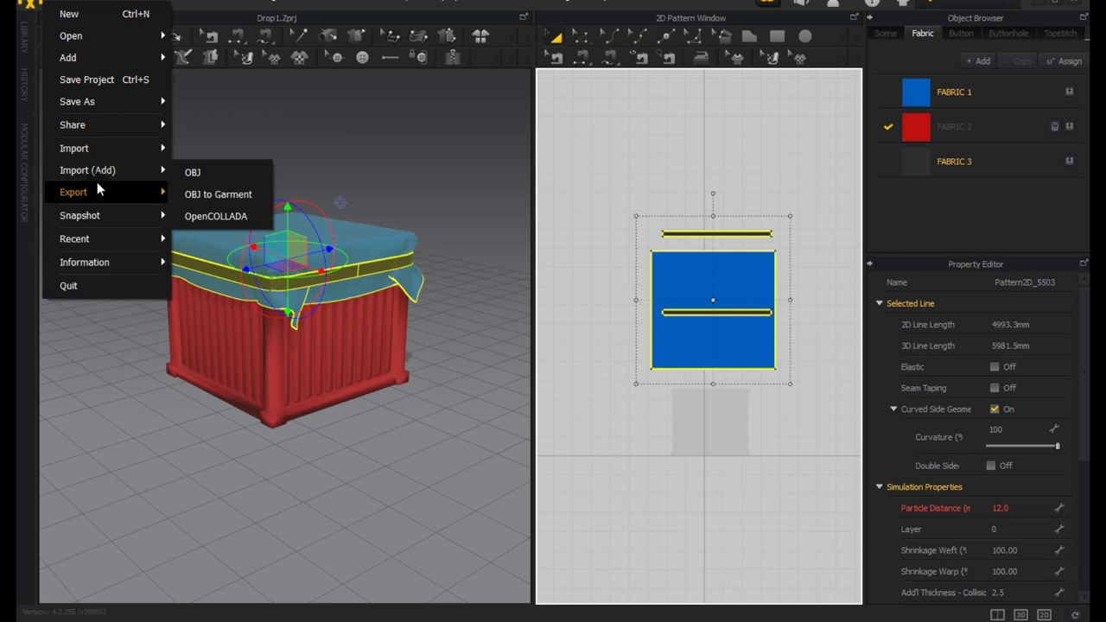
pyautogui.click(184, 187)
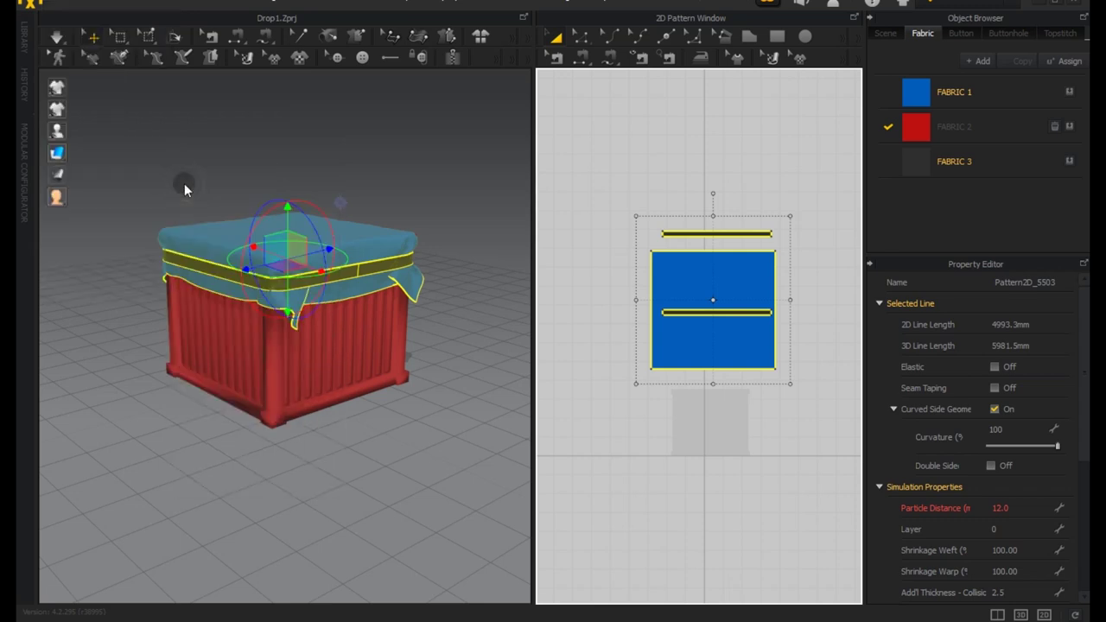
pyautogui.click(191, 91)
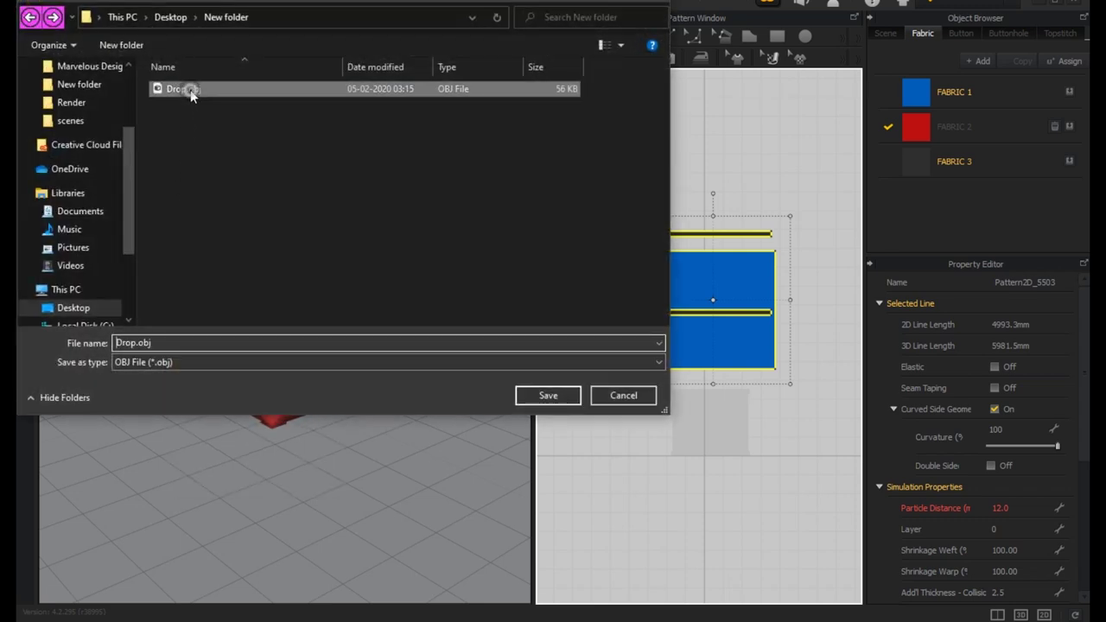
pyautogui.click(136, 343)
pyautogui.doubleClick(136, 343)
pyautogui.write('1')
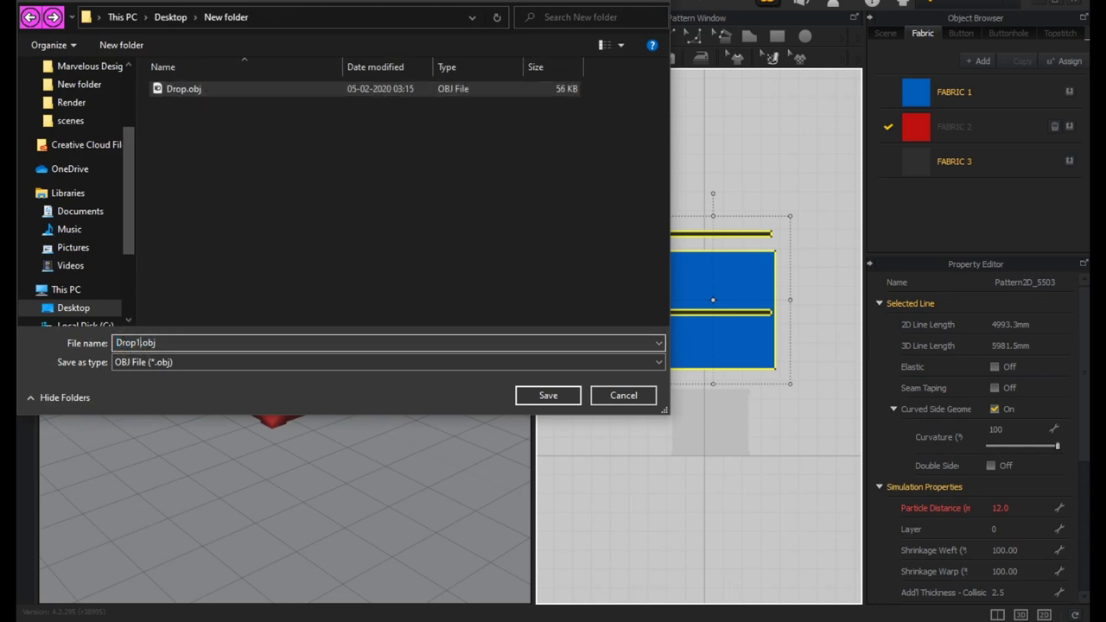
pyautogui.click(536, 399)
# In the Export OBJ options, choose Multiple Objects and turn off Unified UV Coordinates
pyautogui.hotkey('ctrl', 'e')
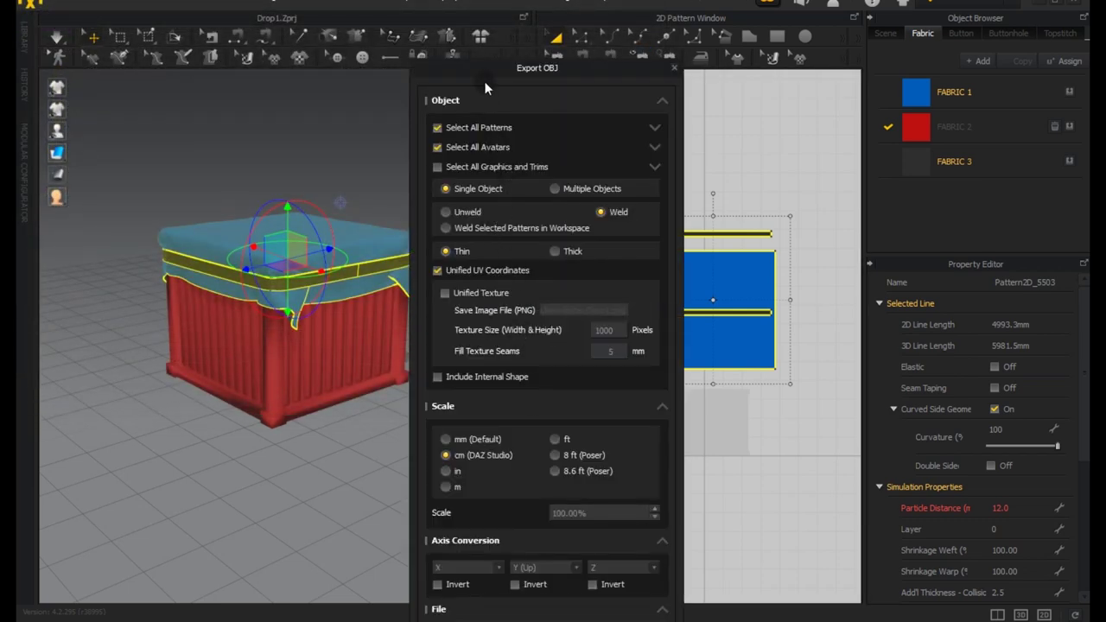
pyautogui.moveTo(483, 67); pyautogui.dragTo(456, 34)
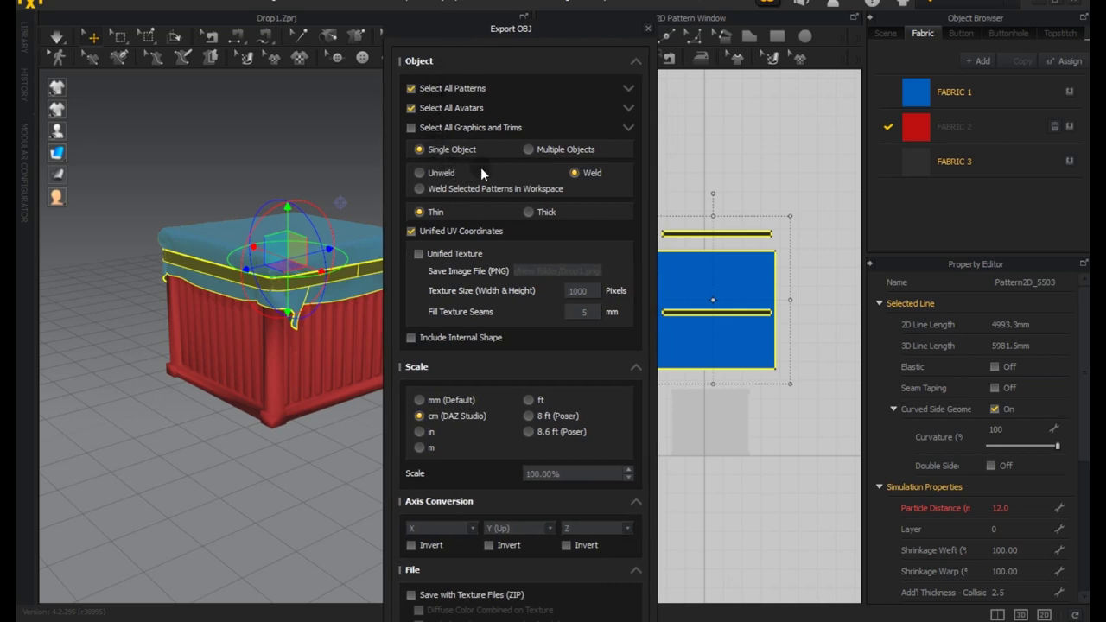
pyautogui.click(528, 150)
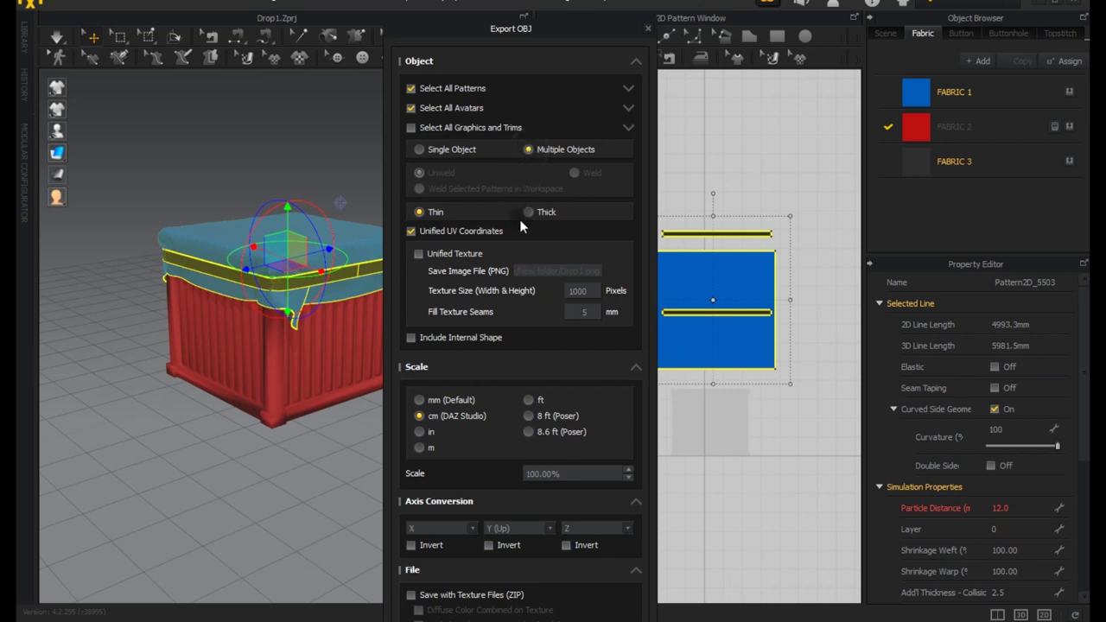
pyautogui.click(412, 229)
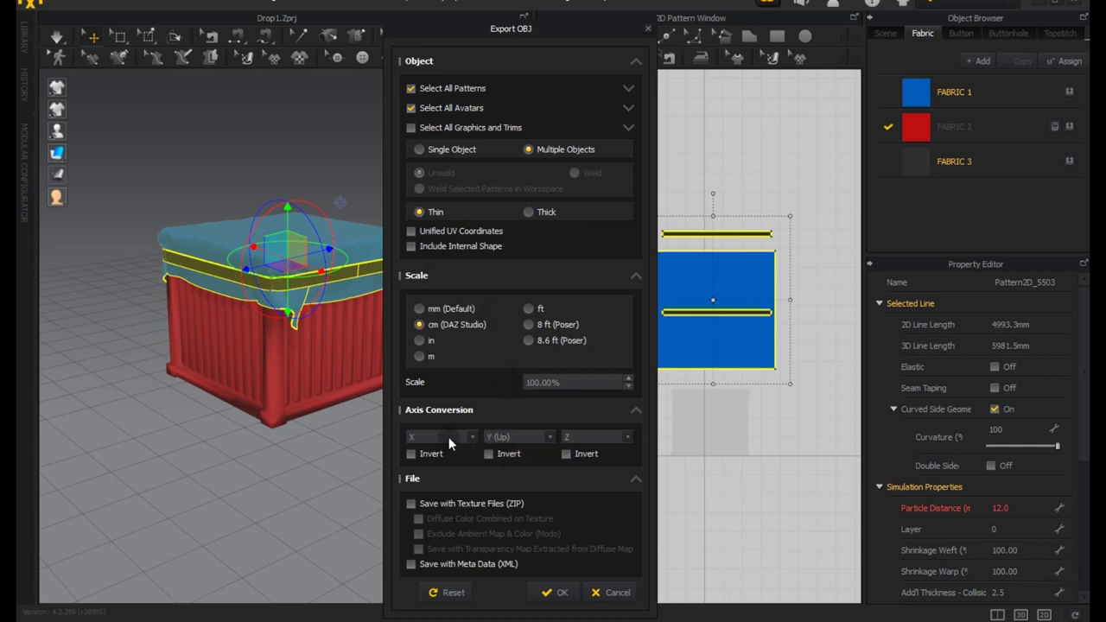
# Export the draped crate cover as Drop1.obj and bring 3ds Max to the front
pyautogui.click(563, 592)
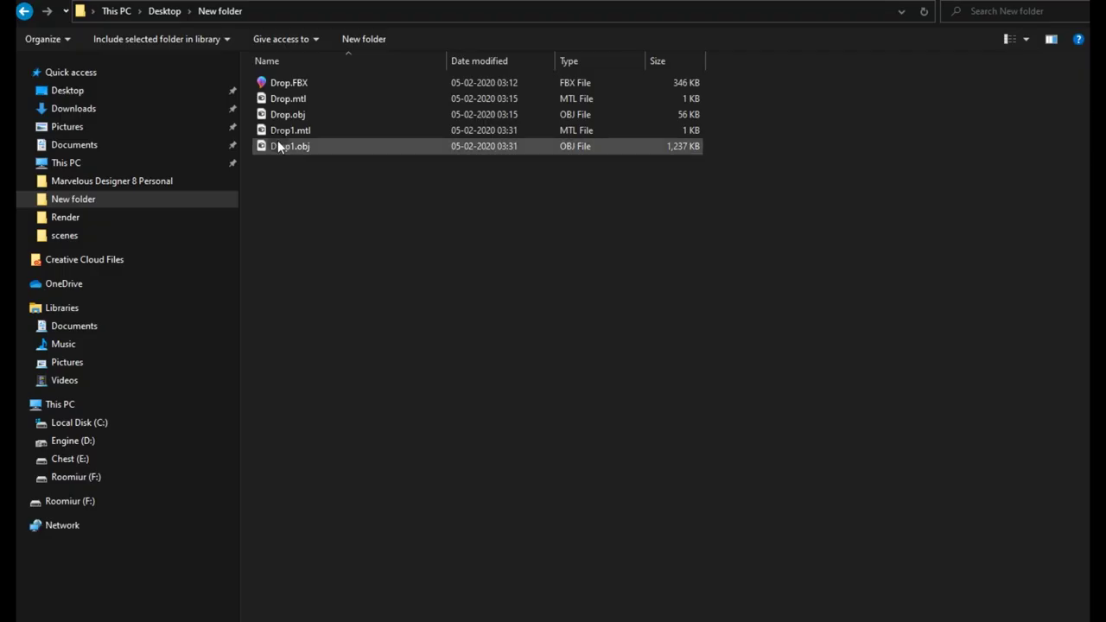
pyautogui.moveTo(278, 147)
pyautogui.mouseDown()
pyautogui.moveTo(466, 604)
pyautogui.moveTo(519, 394)
pyautogui.mouseUp()
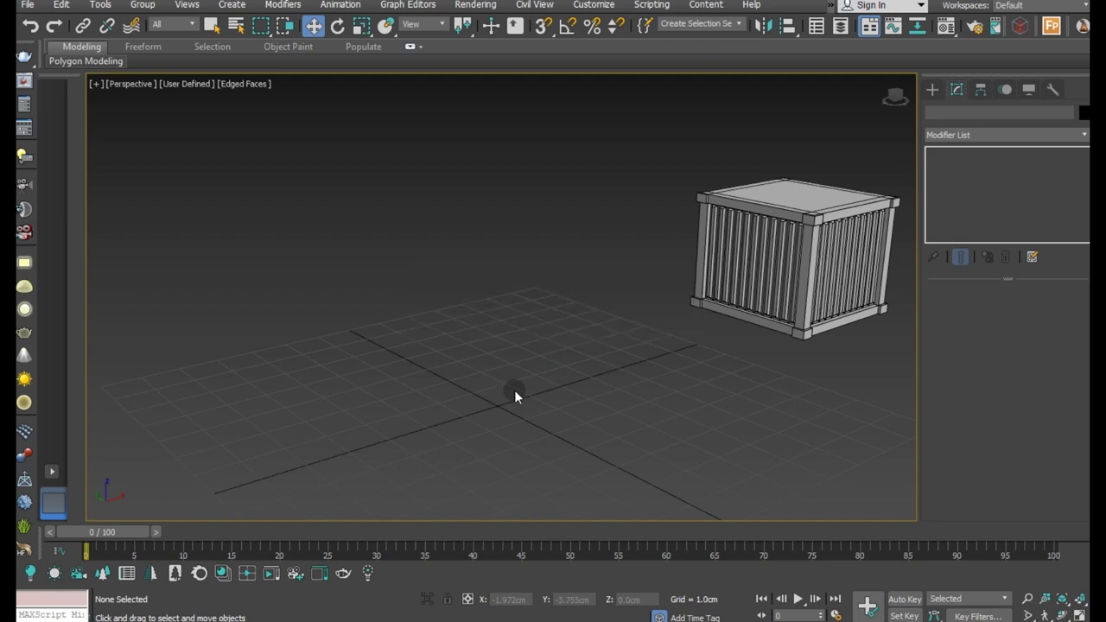
# Frame the imported Drop1.obj, select the crate mesh and browse the Modifier List
pyautogui.press('z')
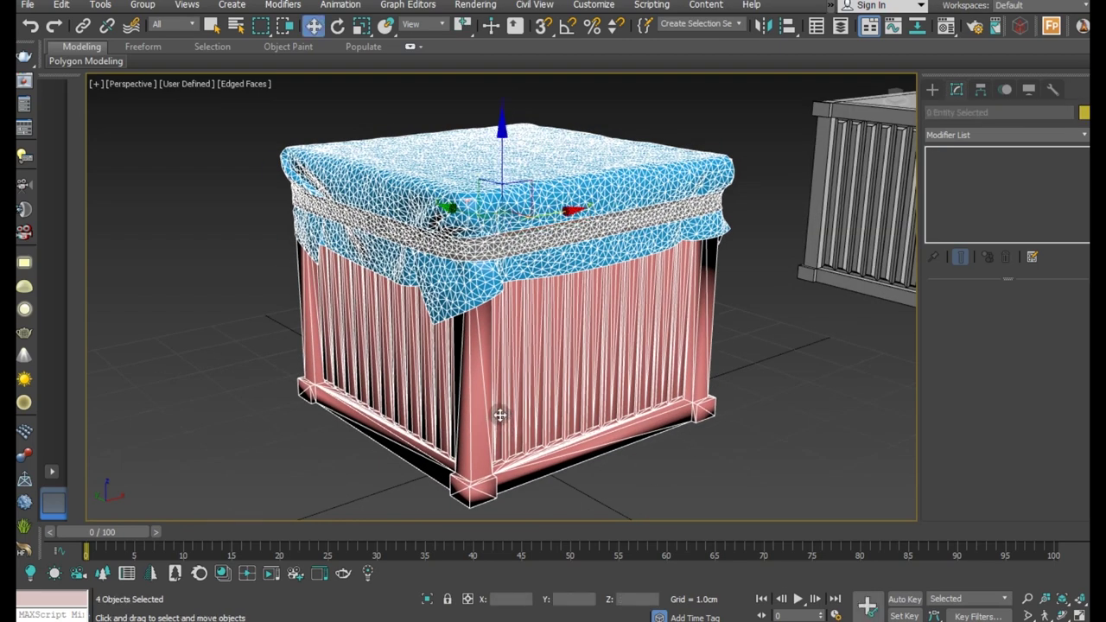
pyautogui.scroll(-3, 463, 376)
pyautogui.click(726, 417)
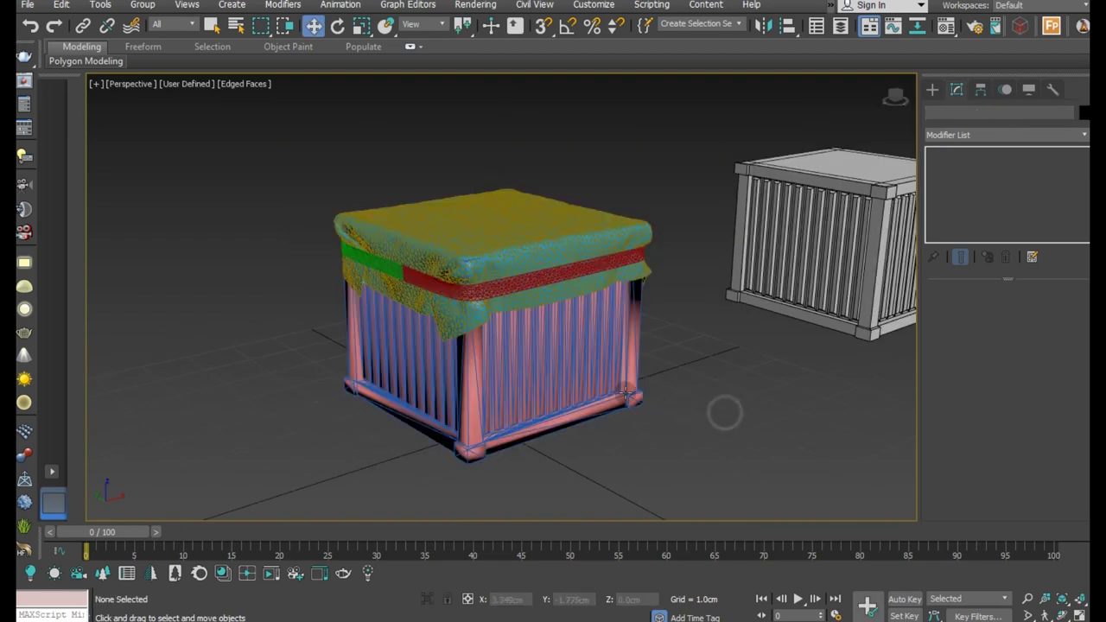
pyautogui.click(540, 369)
pyautogui.moveTo(611, 351); pyautogui.dragTo(574, 349, button='middle')
pyautogui.click(1071, 154)
pyautogui.click(1083, 136)
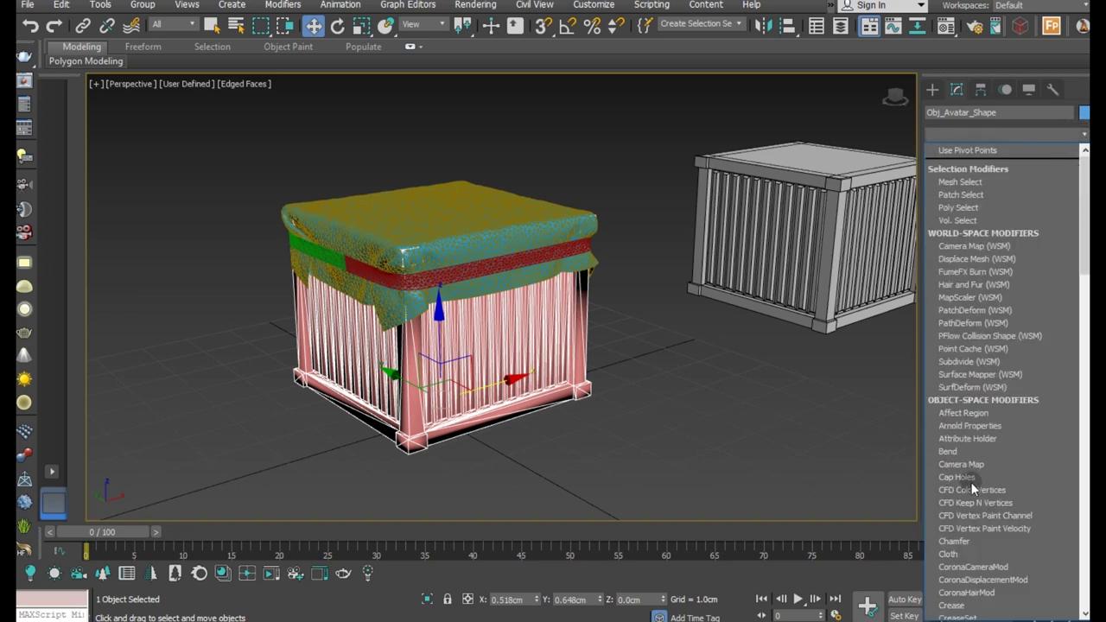
pyautogui.scroll(-2, 981, 538)
pyautogui.scroll(-2, 967, 570)
# Add Edit Poly, collapse the stack to Editable Poly and switch to Element selection
pyautogui.click(954, 585)
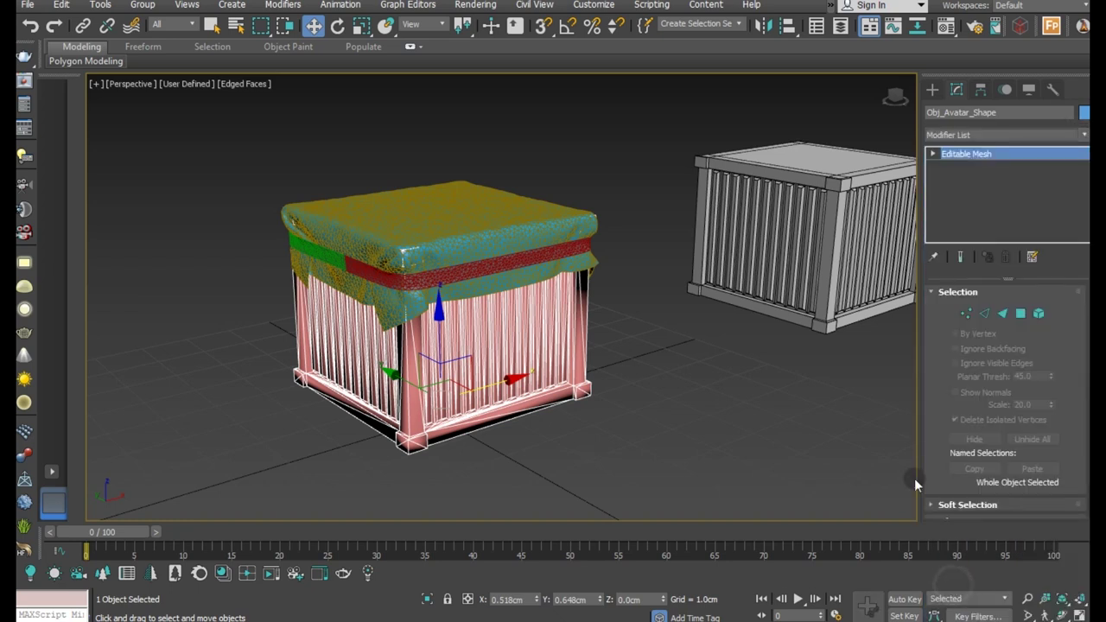
pyautogui.rightClick(980, 156)
pyautogui.click(969, 313)
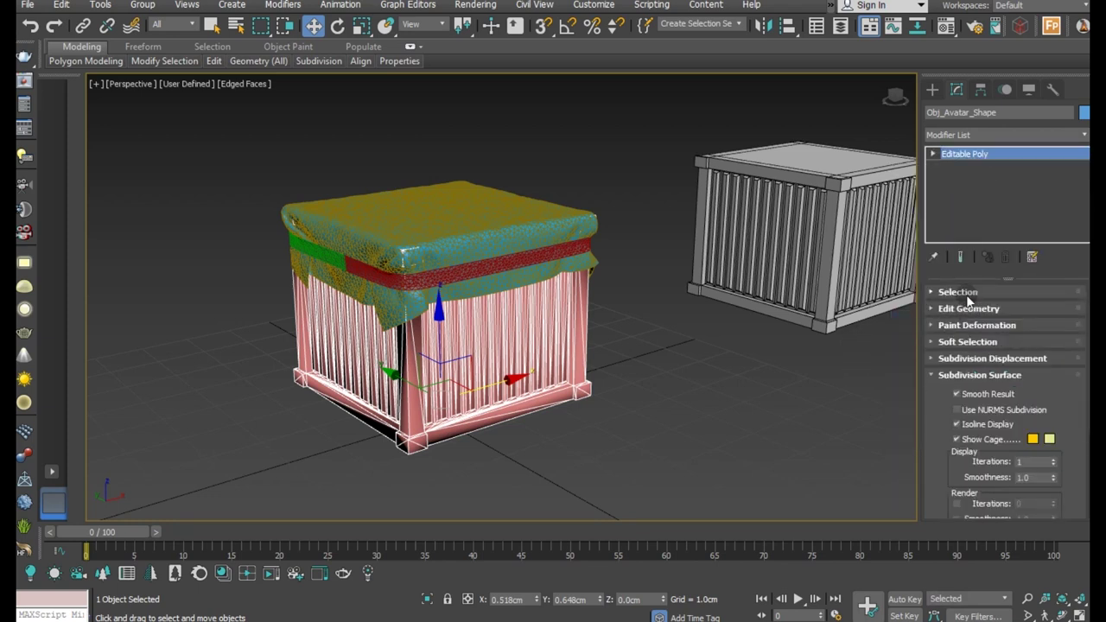
pyautogui.click(966, 309)
pyautogui.scroll(2, 939, 311)
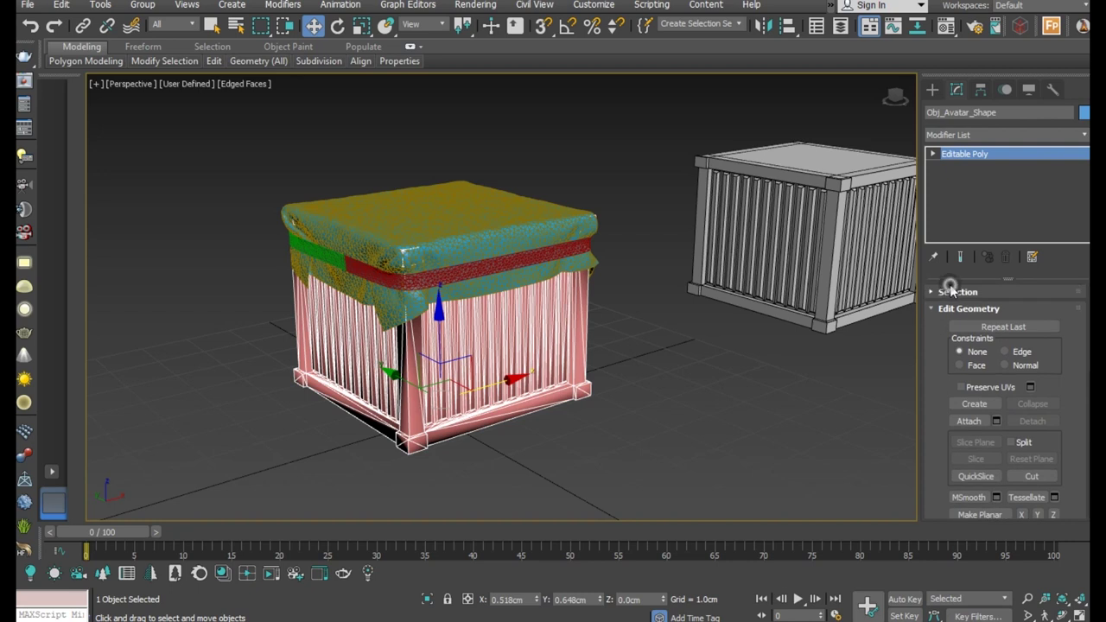
pyautogui.click(951, 291)
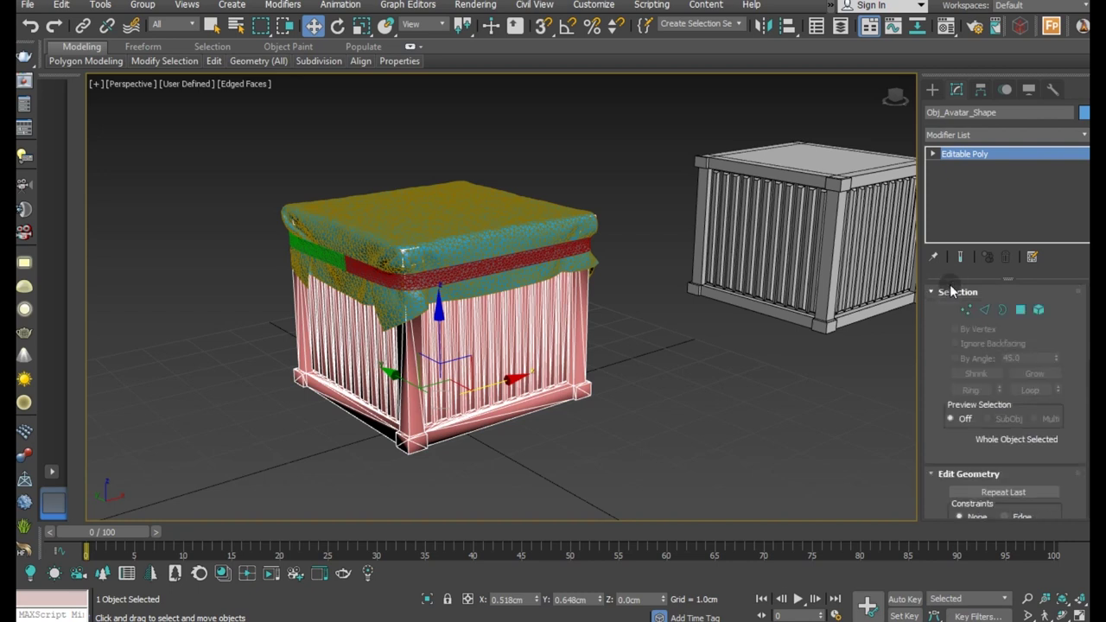
pyautogui.click(1038, 310)
# Select all the imported crate's elements and delete them
pyautogui.click(545, 326)
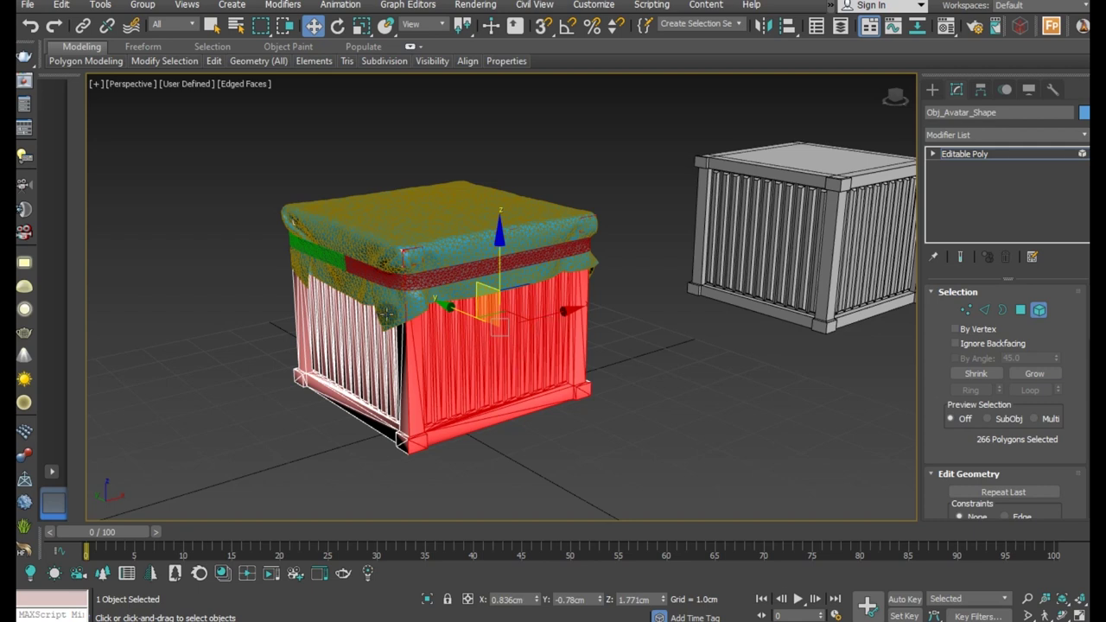
pyautogui.scroll(-3, 387, 311)
pyautogui.keyDown('alt'); pyautogui.moveTo(493, 344); pyautogui.dragTo(425, 361, button='middle'); pyautogui.keyUp('alt')
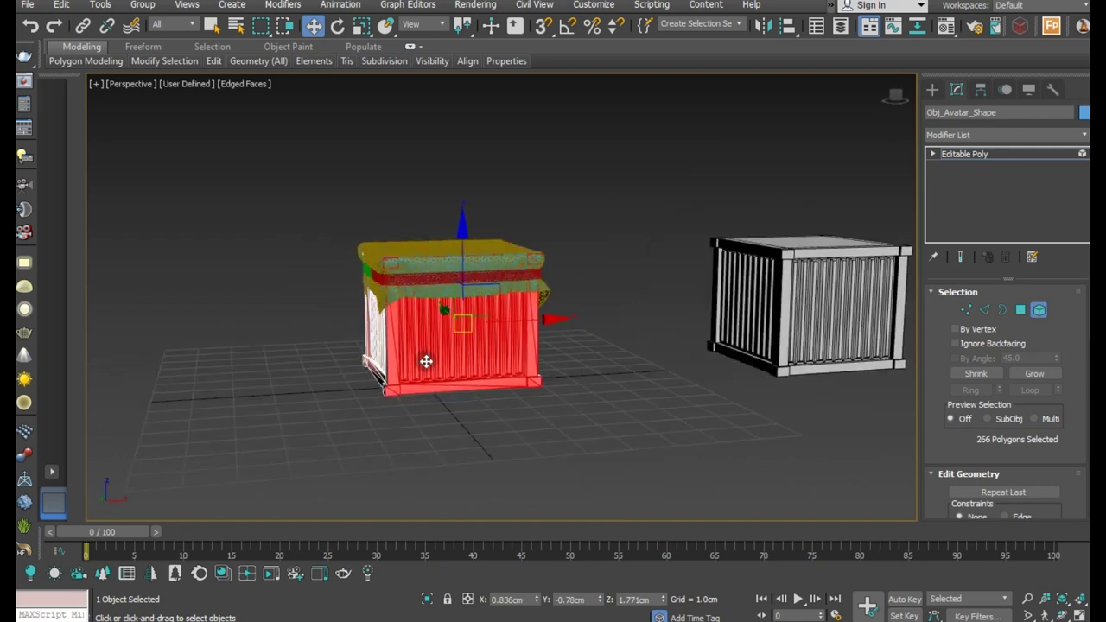
pyautogui.moveTo(654, 346); pyautogui.dragTo(654, 359)
pyautogui.moveTo(654, 358)
pyautogui.keyDown('alt'); pyautogui.mouseDown(button='middle')
pyautogui.moveTo(423, 389)
pyautogui.moveTo(623, 380)
pyautogui.moveTo(568, 366)
pyautogui.mouseUp(button='middle'); pyautogui.keyUp('alt')
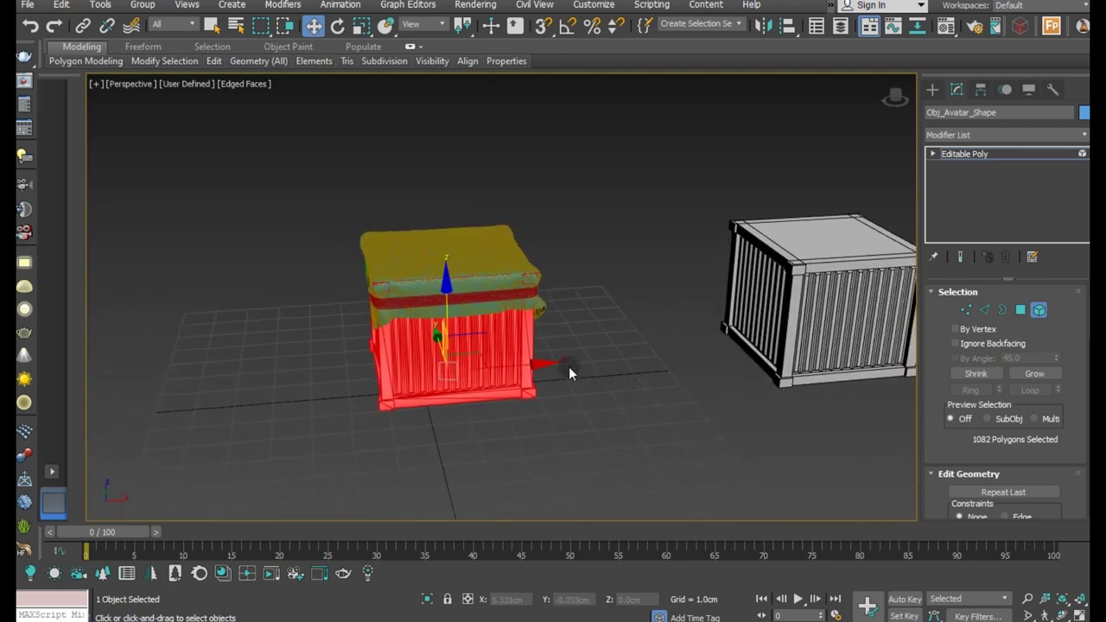
pyautogui.moveTo(519, 363); pyautogui.dragTo(703, 324)
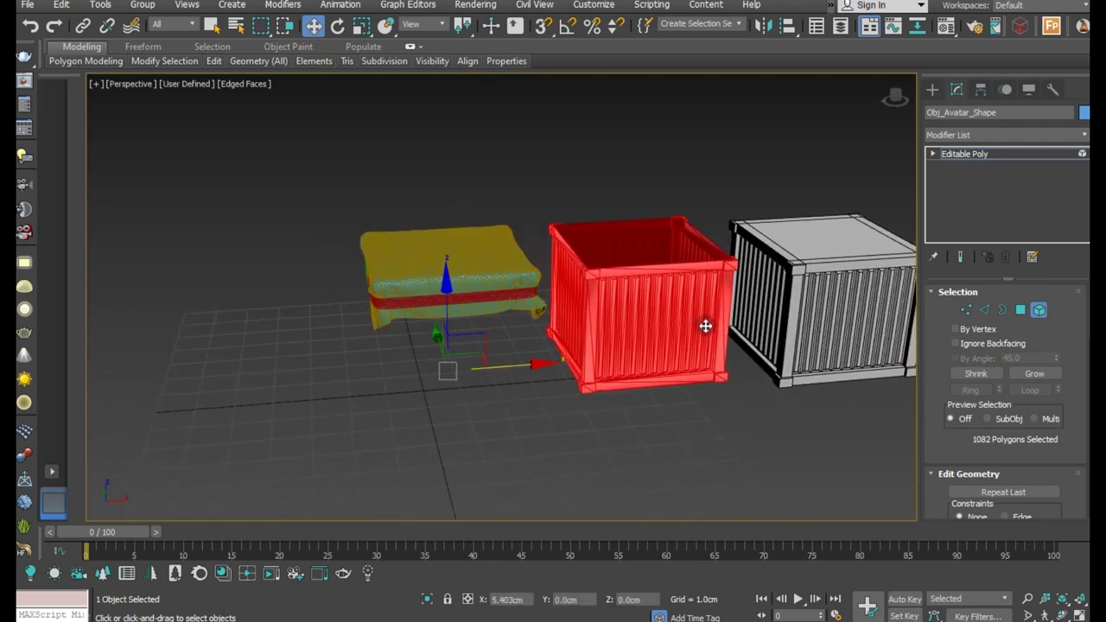
pyautogui.keyDown('alt'); pyautogui.moveTo(676, 311); pyautogui.dragTo(683, 214, button='middle'); pyautogui.keyUp('alt')
pyautogui.click(26, 34)
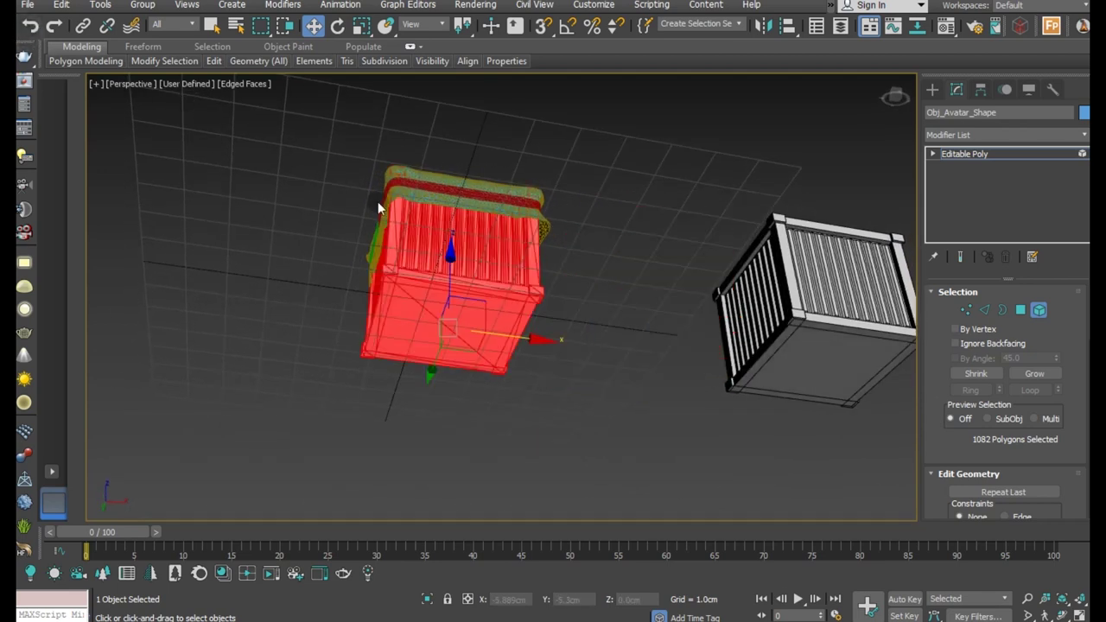
pyautogui.keyDown('alt'); pyautogui.moveTo(469, 247); pyautogui.dragTo(493, 344, button='middle'); pyautogui.keyUp('alt')
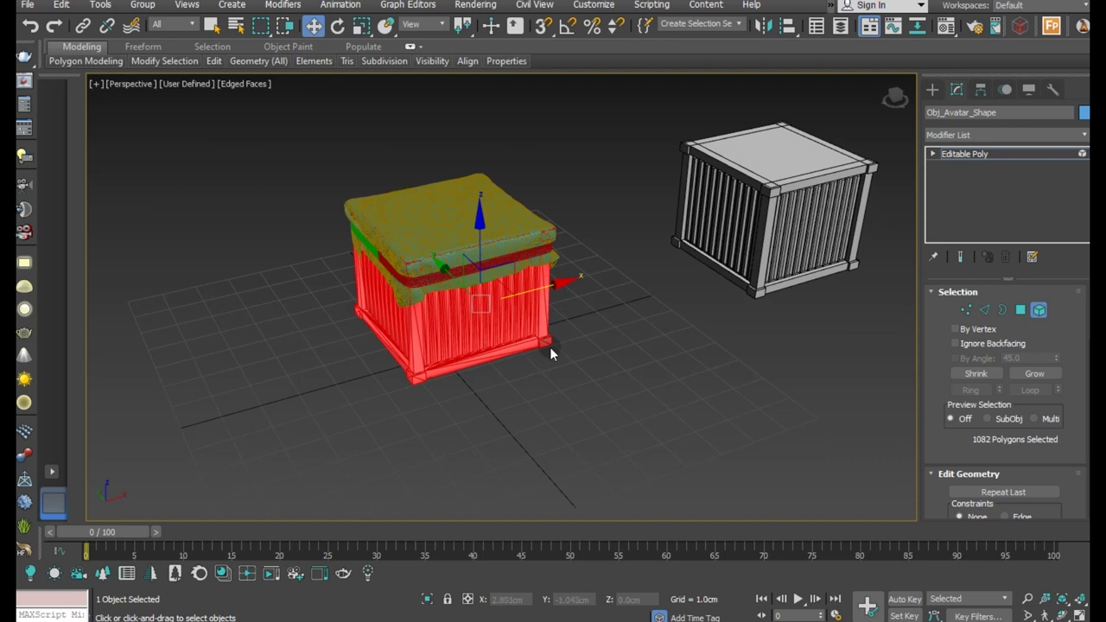
pyautogui.press('Delete')
# Delete the 18 leftover crate polygons hidden under the cloth
pyautogui.scroll(3, 475, 285)
pyautogui.moveTo(461, 268)
pyautogui.keyDown('alt'); pyautogui.mouseDown(button='middle')
pyautogui.moveTo(556, 259)
pyautogui.moveTo(535, 198)
pyautogui.mouseUp(button='middle'); pyautogui.keyUp('alt')
pyautogui.click(444, 202)
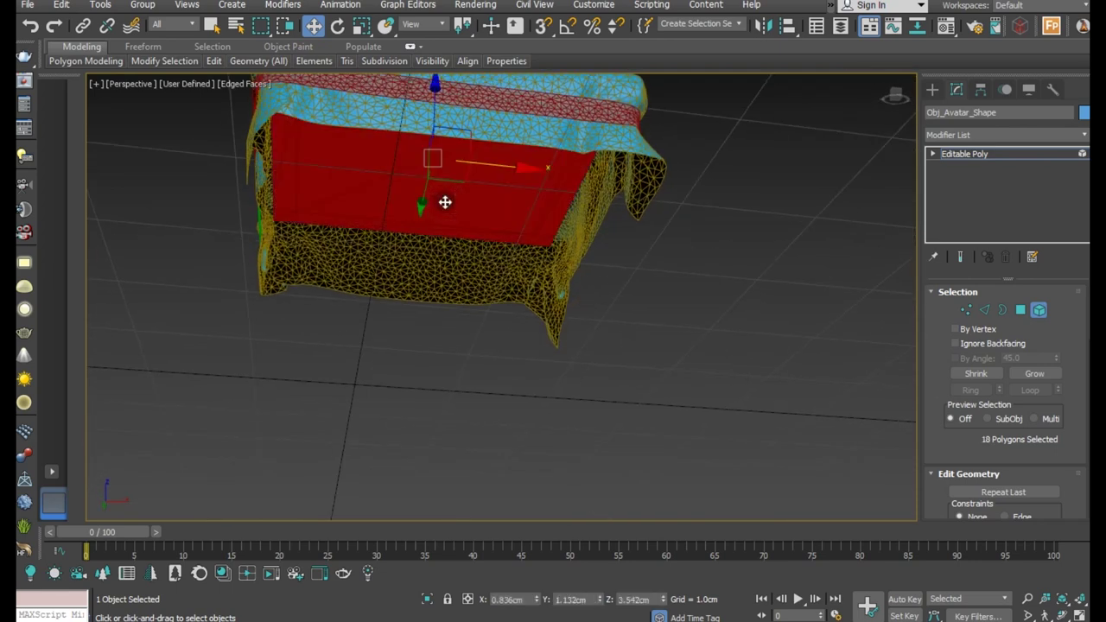
pyautogui.press('Delete')
pyautogui.moveTo(444, 202)
pyautogui.keyDown('alt'); pyautogui.mouseDown(button='middle')
pyautogui.moveTo(311, 231)
pyautogui.moveTo(409, 348)
pyautogui.mouseUp(button='middle'); pyautogui.keyUp('alt')
pyautogui.scroll(-3, 354, 246)
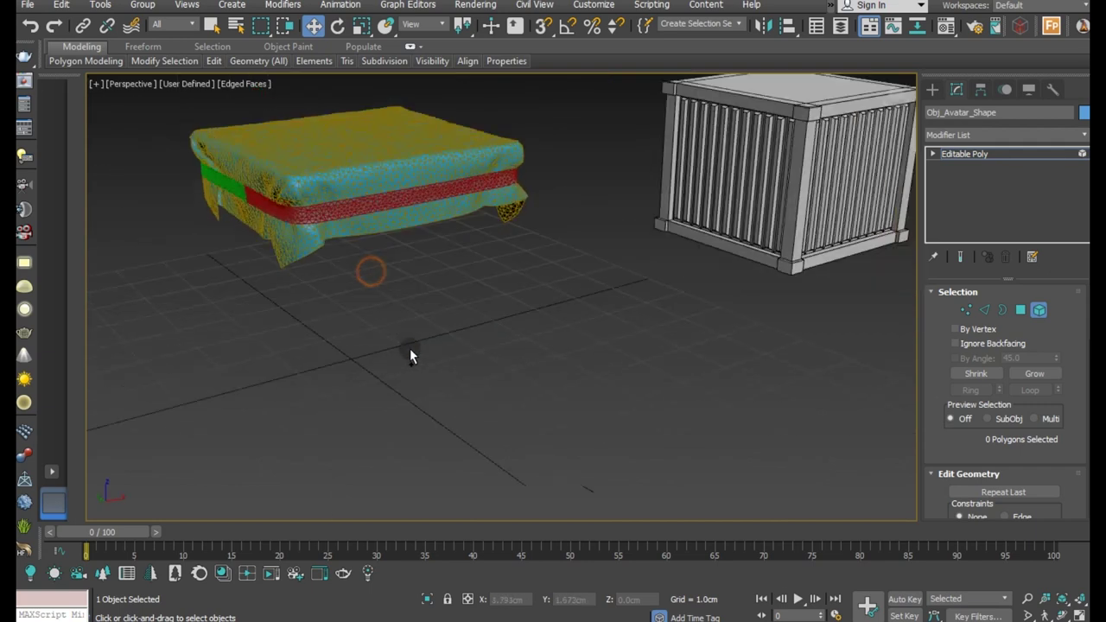
# Move the grey crate Box001 so it sits centred under the cloth cover
pyautogui.click(980, 154)
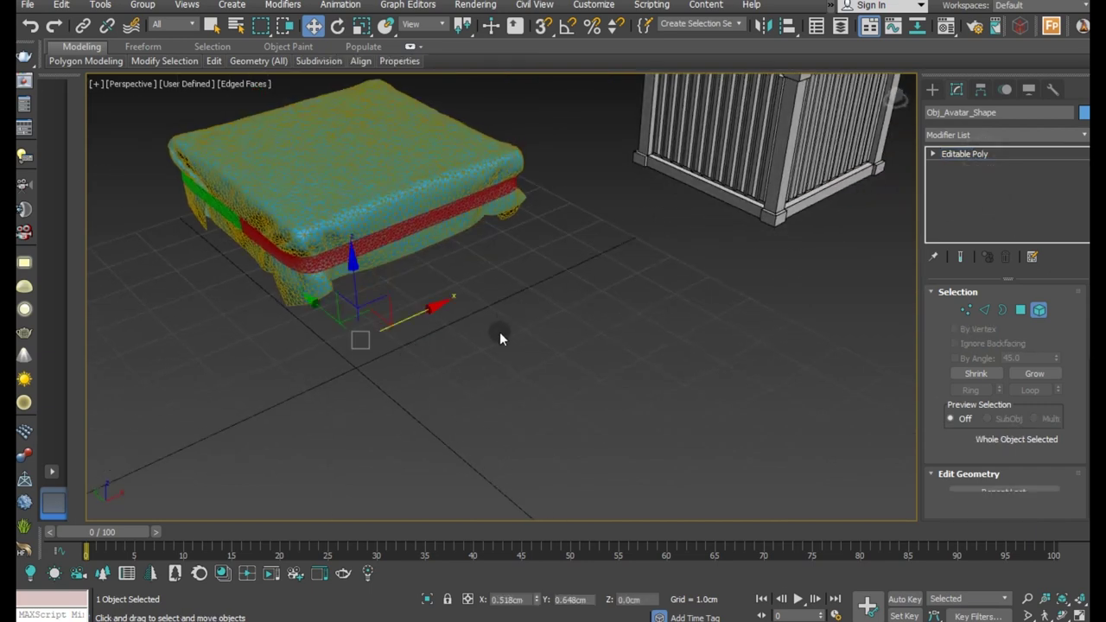
pyautogui.scroll(-3, 500, 332)
pyautogui.click(688, 197)
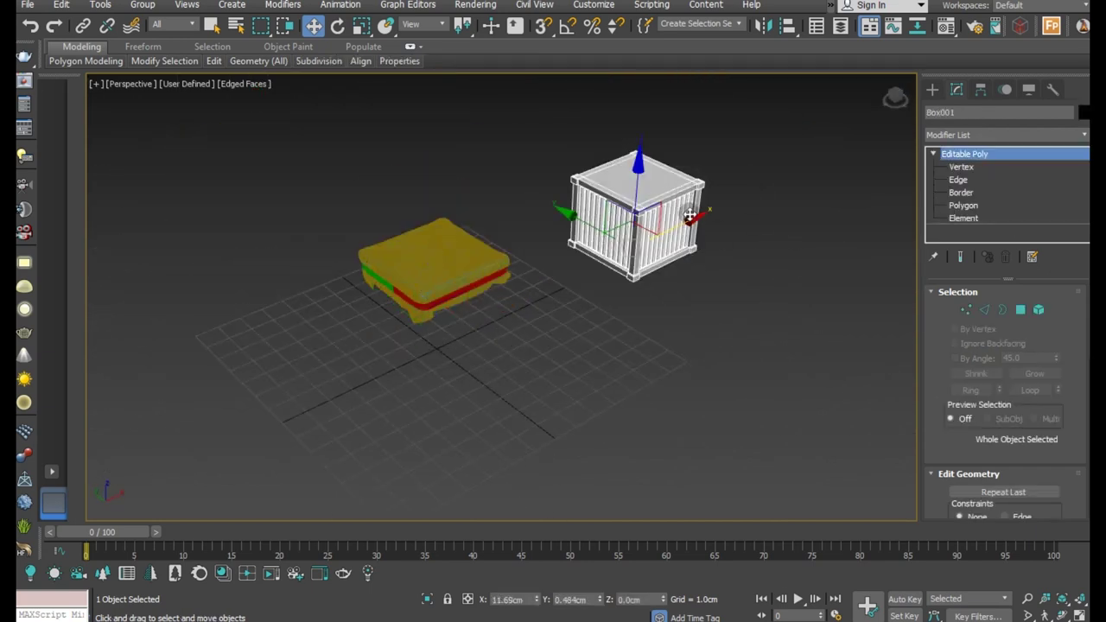
pyautogui.moveTo(691, 218)
pyautogui.mouseDown()
pyautogui.moveTo(499, 284)
pyautogui.moveTo(407, 274)
pyautogui.mouseUp()
pyautogui.scroll(5, 407, 273)
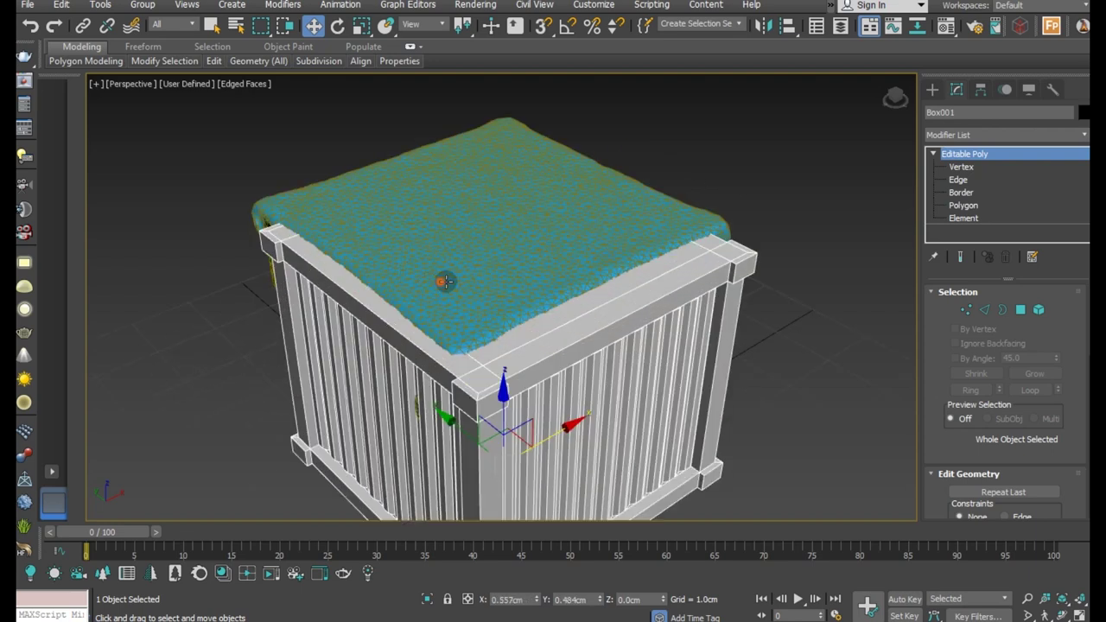
pyautogui.keyDown('alt'); pyautogui.moveTo(443, 280); pyautogui.dragTo(436, 429, button='middle'); pyautogui.keyUp('alt')
pyautogui.moveTo(437, 429); pyautogui.dragTo(402, 423)
# Invert the selection to select the four cloth pieces instead of the crate
pyautogui.keyDown('alt'); pyautogui.moveTo(593, 382); pyautogui.dragTo(510, 382, button='middle'); pyautogui.keyUp('alt')
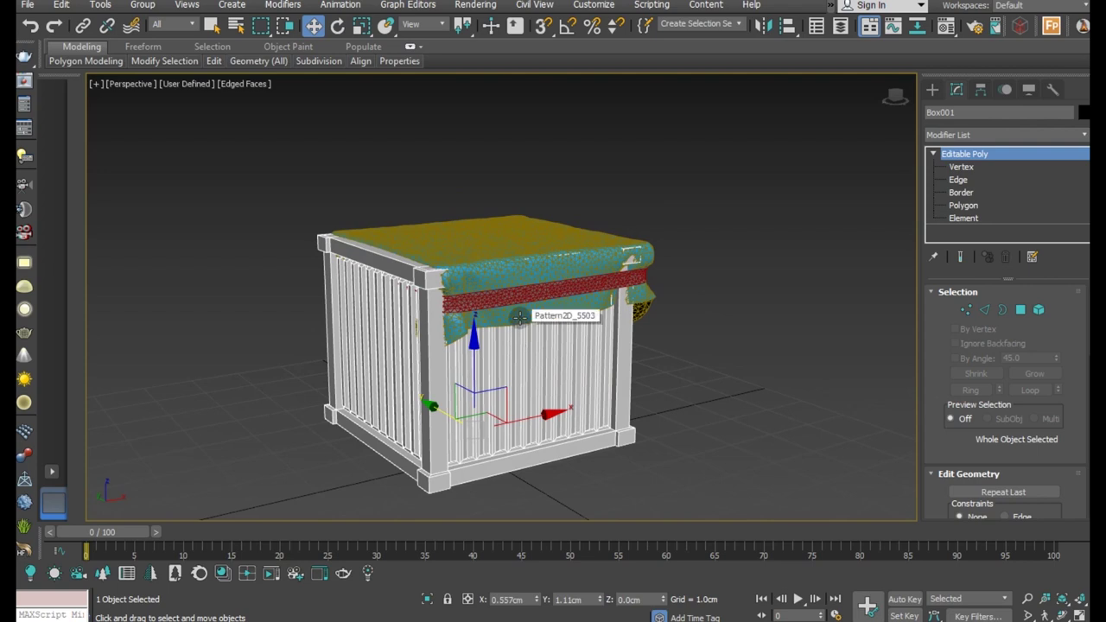
pyautogui.moveTo(677, 347); pyautogui.dragTo(712, 346, button='middle')
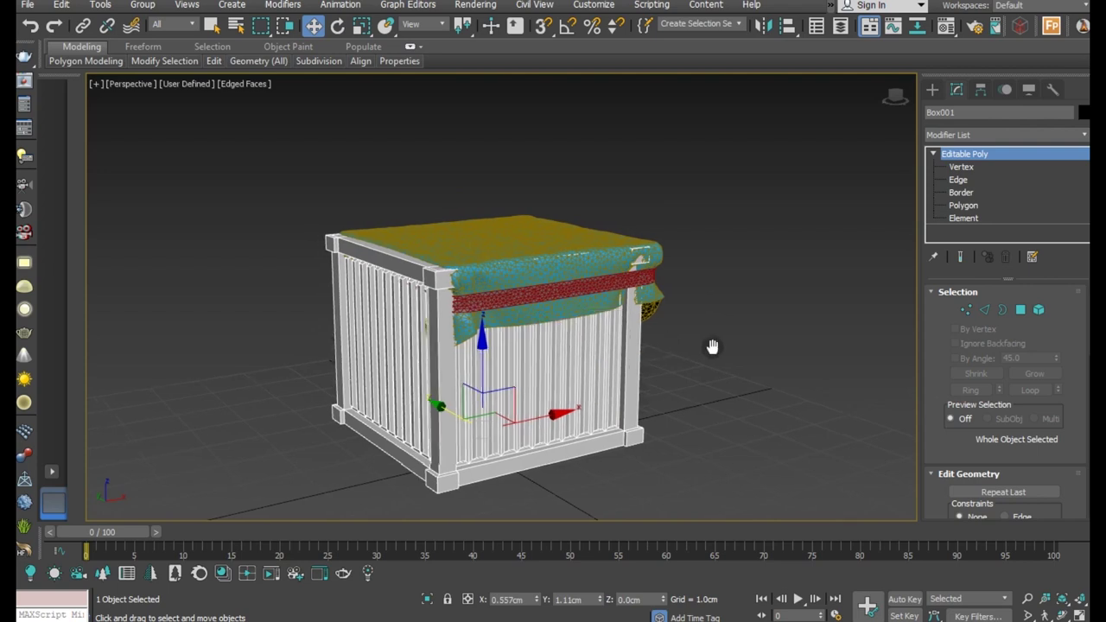
pyautogui.hotkey('ctrl', 'i')
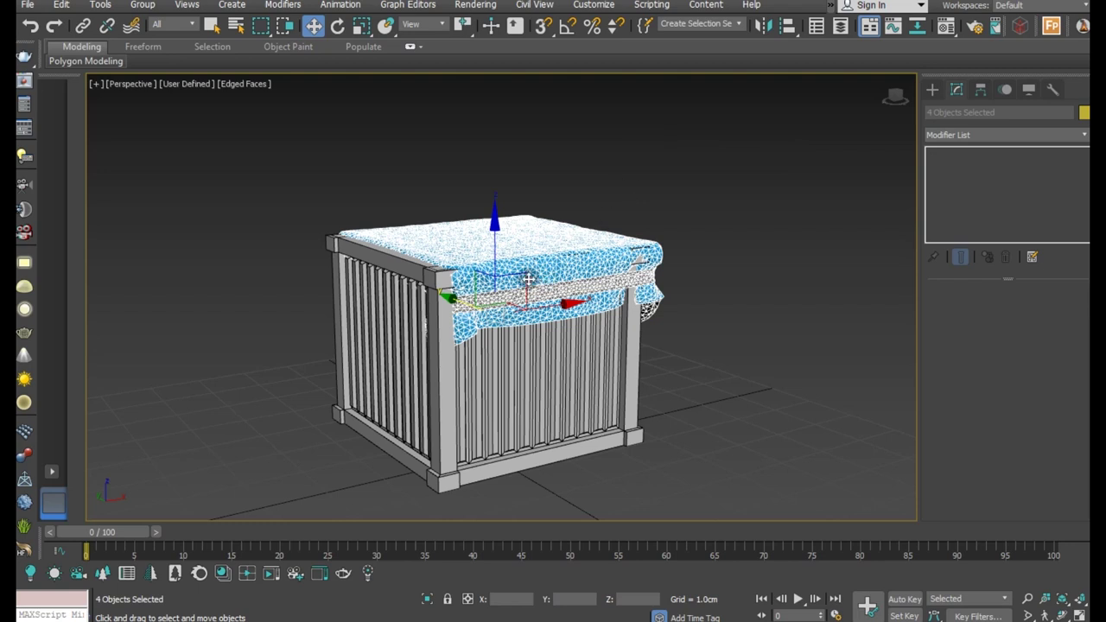
# Move the cloth pieces slightly lower and left so they rest over the crate
pyautogui.moveTo(490, 259); pyautogui.dragTo(560, 290)
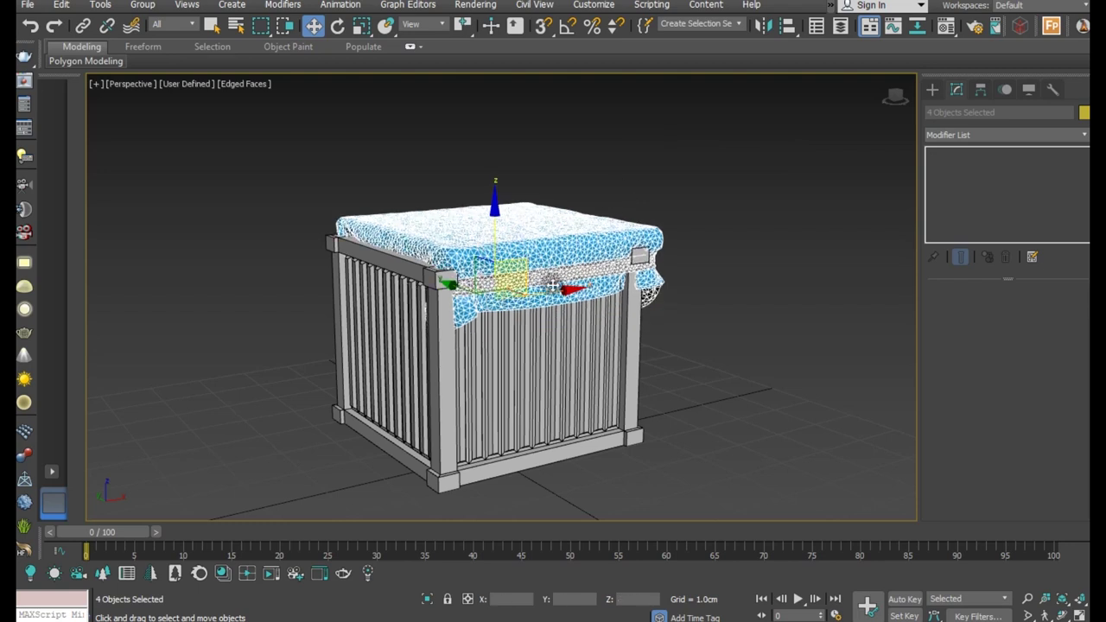
pyautogui.moveTo(560, 290); pyautogui.dragTo(567, 275)
pyautogui.scroll(2, 568, 275)
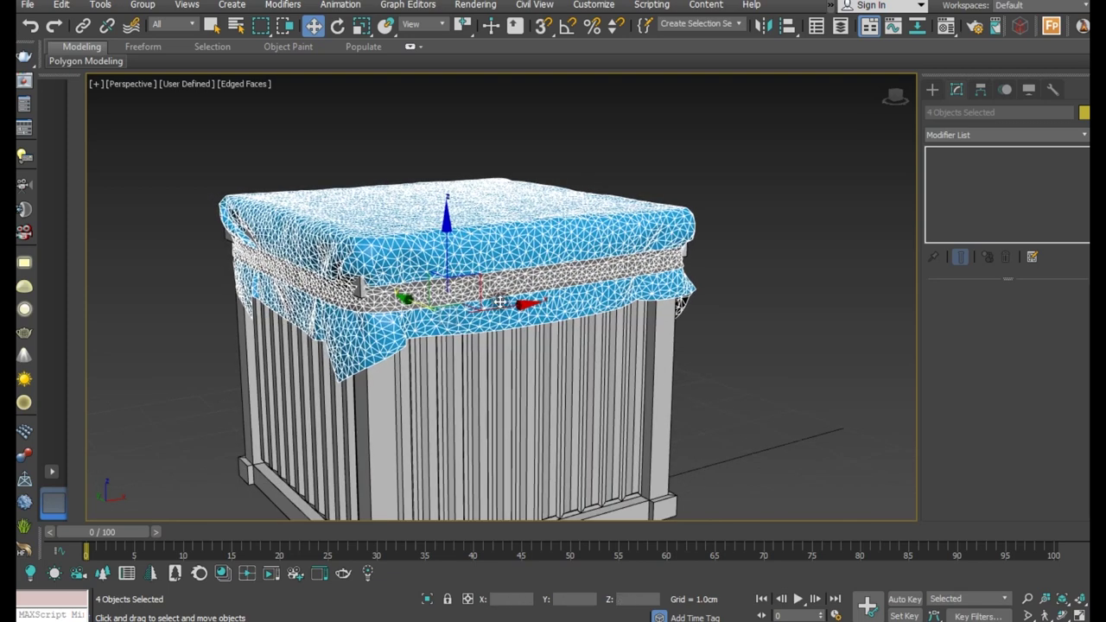
pyautogui.moveTo(518, 305); pyautogui.dragTo(511, 305)
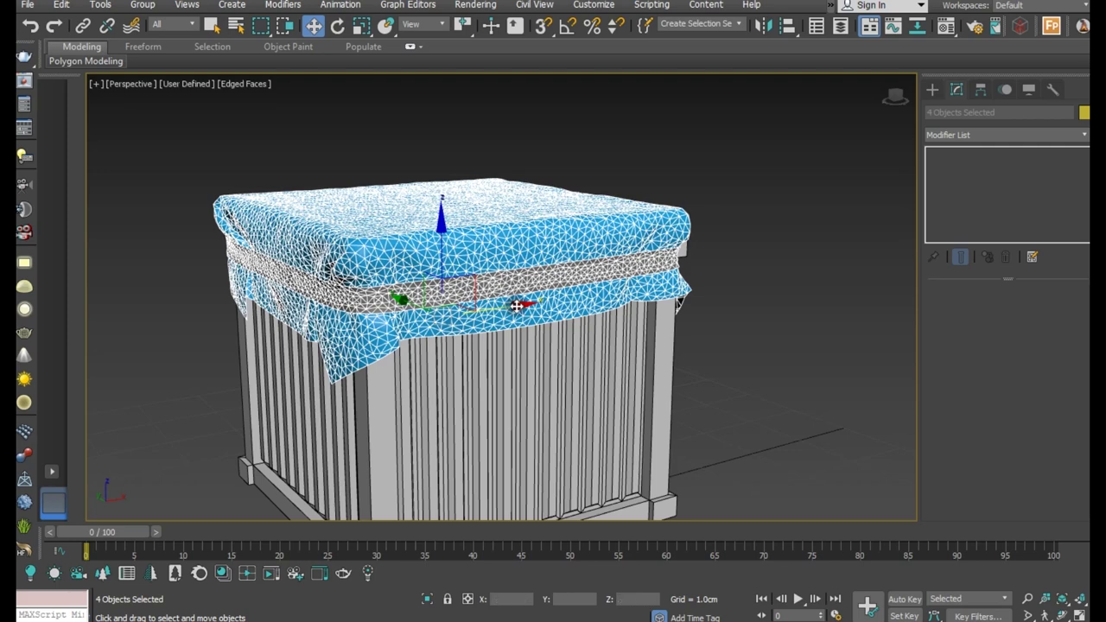
pyautogui.moveTo(553, 309)
pyautogui.keyDown('alt'); pyautogui.mouseDown(button='middle')
pyautogui.moveTo(743, 309)
pyautogui.moveTo(602, 313)
pyautogui.mouseUp(button='middle'); pyautogui.keyUp('alt')
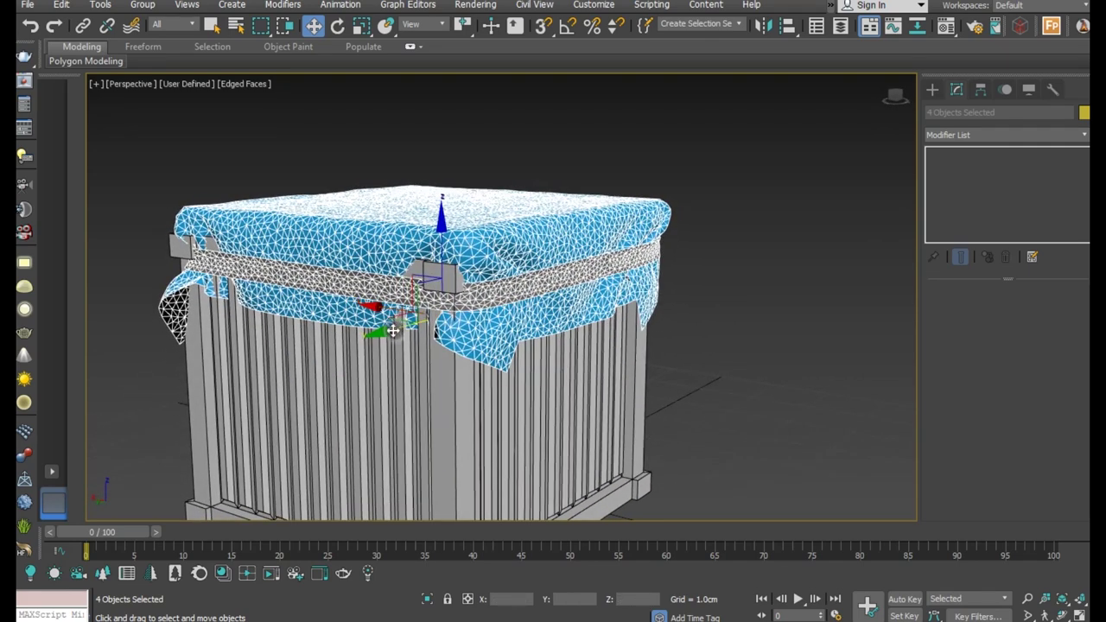
pyautogui.moveTo(392, 331); pyautogui.dragTo(388, 332)
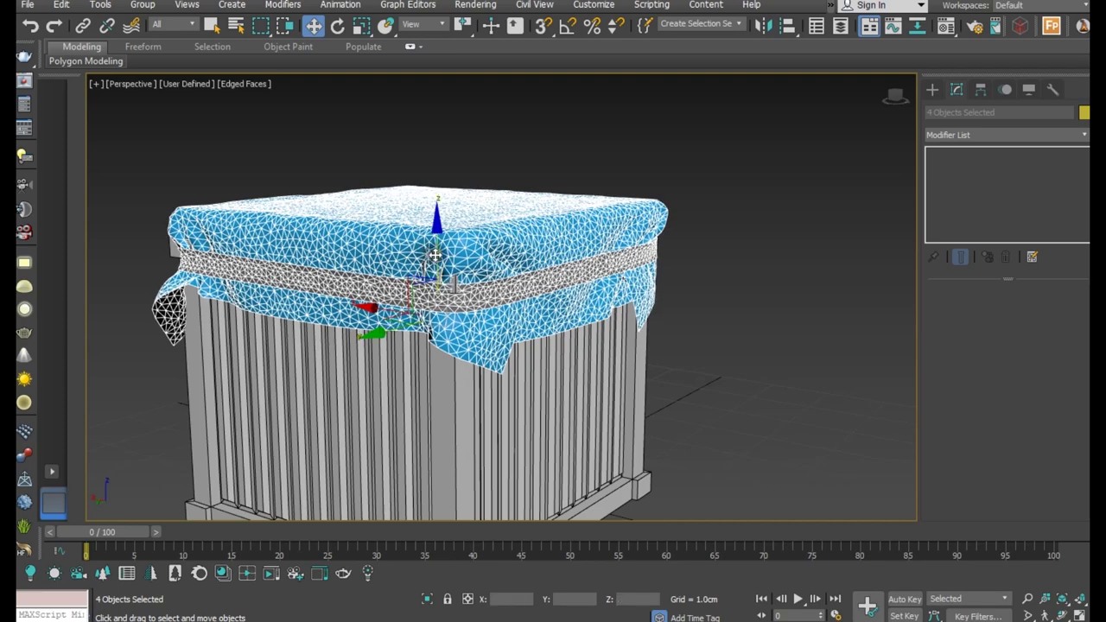
pyautogui.moveTo(434, 255); pyautogui.dragTo(438, 267)
pyautogui.keyDown('alt'); pyautogui.moveTo(644, 323); pyautogui.dragTo(397, 334, button='middle'); pyautogui.keyUp('alt')
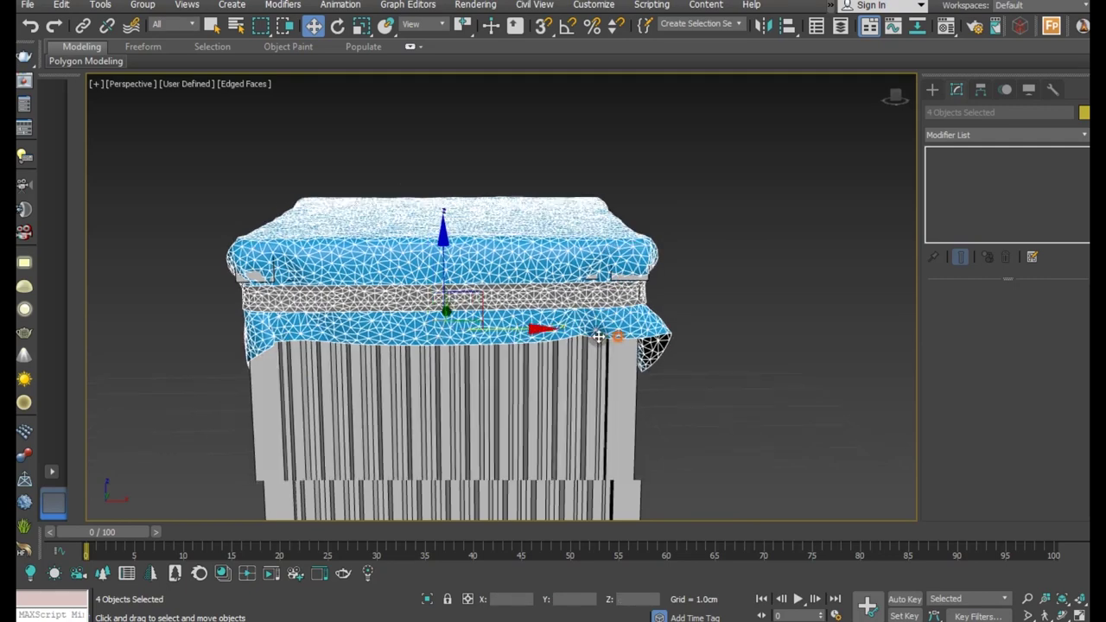
pyautogui.keyDown('alt'); pyautogui.moveTo(524, 329); pyautogui.dragTo(516, 321, button='middle'); pyautogui.keyUp('alt')
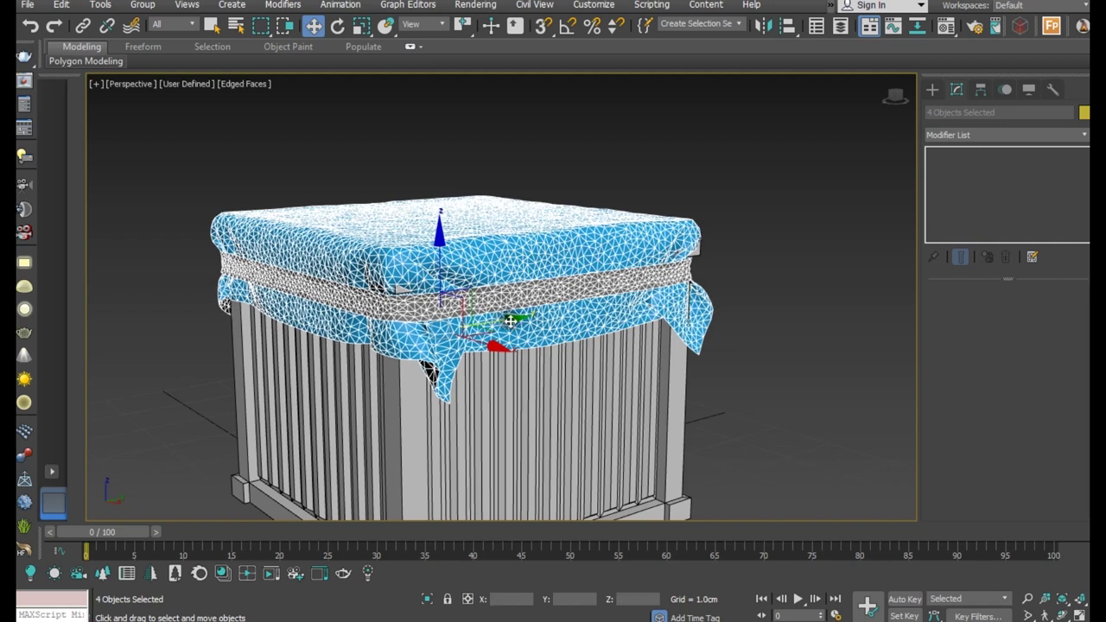
# Check the cloth's fit in the Left view, then return to Perspective
pyautogui.press('l')
pyautogui.press('z')
pyautogui.scroll(3, 505, 246)
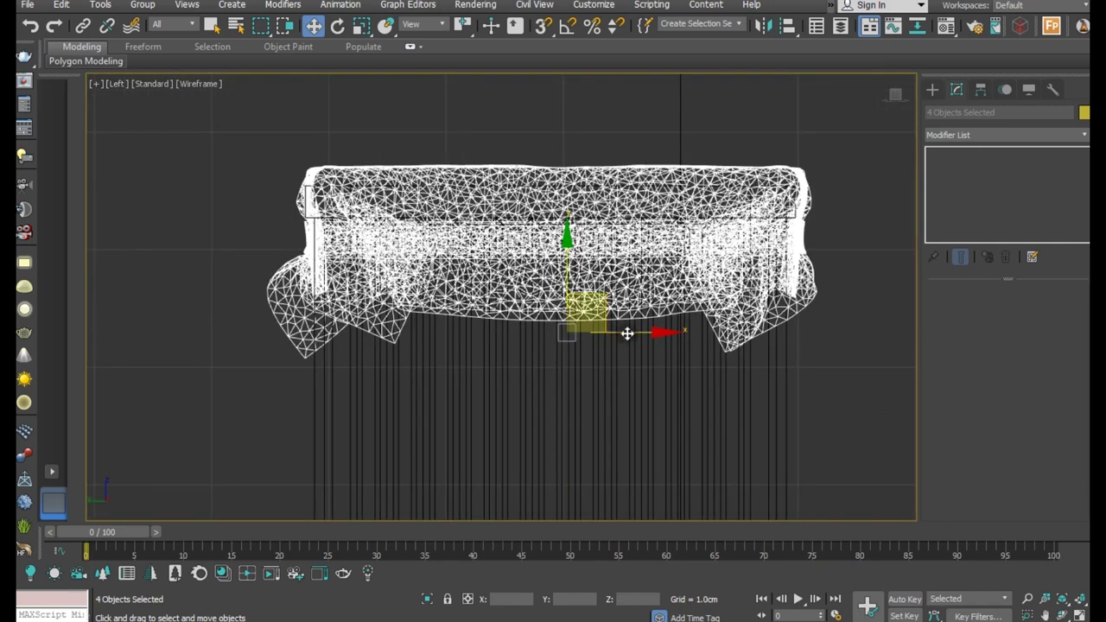
pyautogui.press('p')
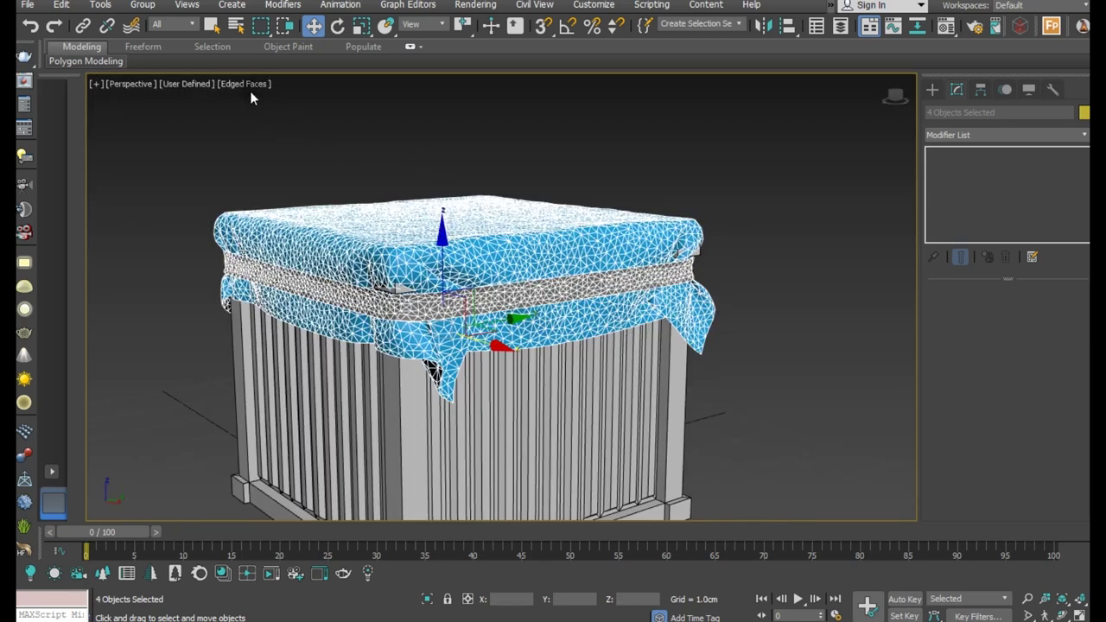
# Scale the cloth pieces to 97 percent along X and deselect them
pyautogui.click(361, 28)
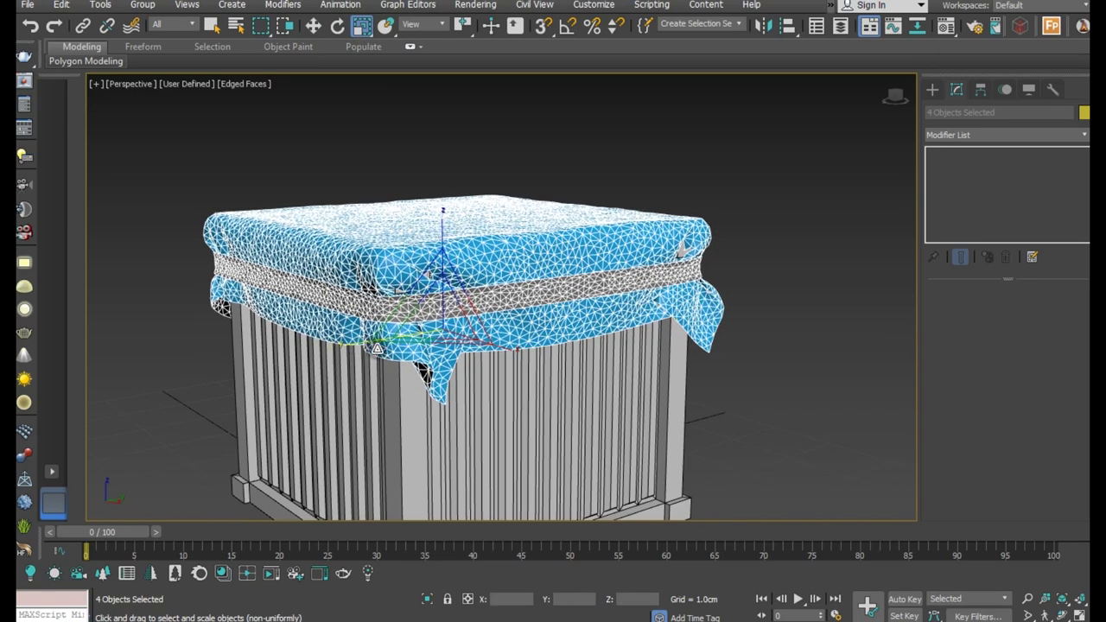
pyautogui.moveTo(439, 332); pyautogui.dragTo(456, 373)
pyautogui.keyDown('alt'); pyautogui.moveTo(456, 373); pyautogui.dragTo(521, 361, button='middle'); pyautogui.keyUp('alt')
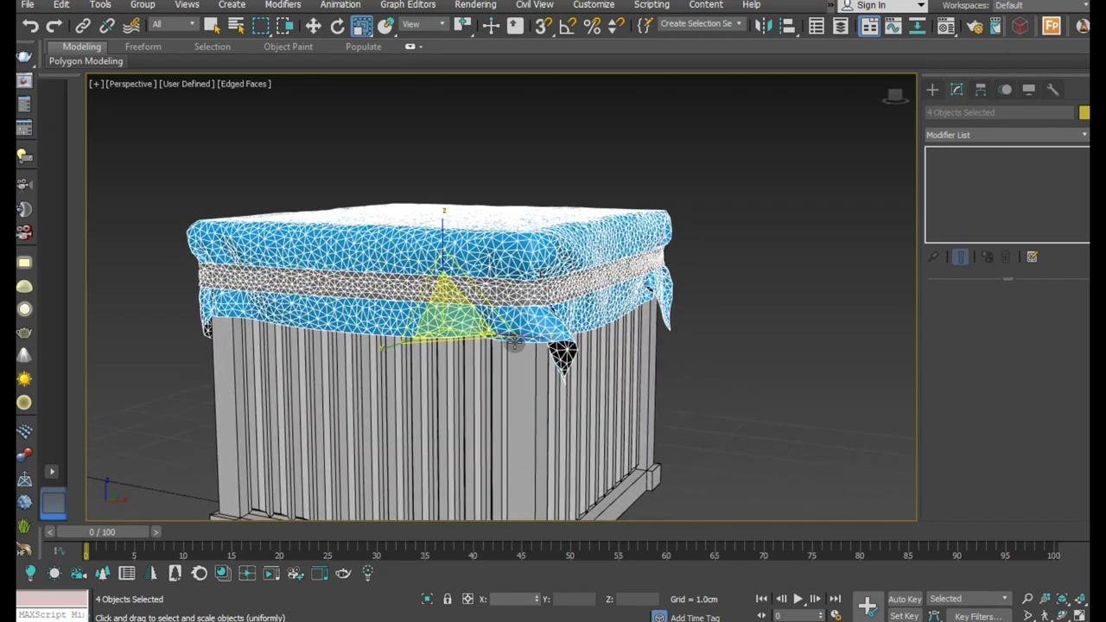
pyautogui.moveTo(524, 337); pyautogui.dragTo(521, 337)
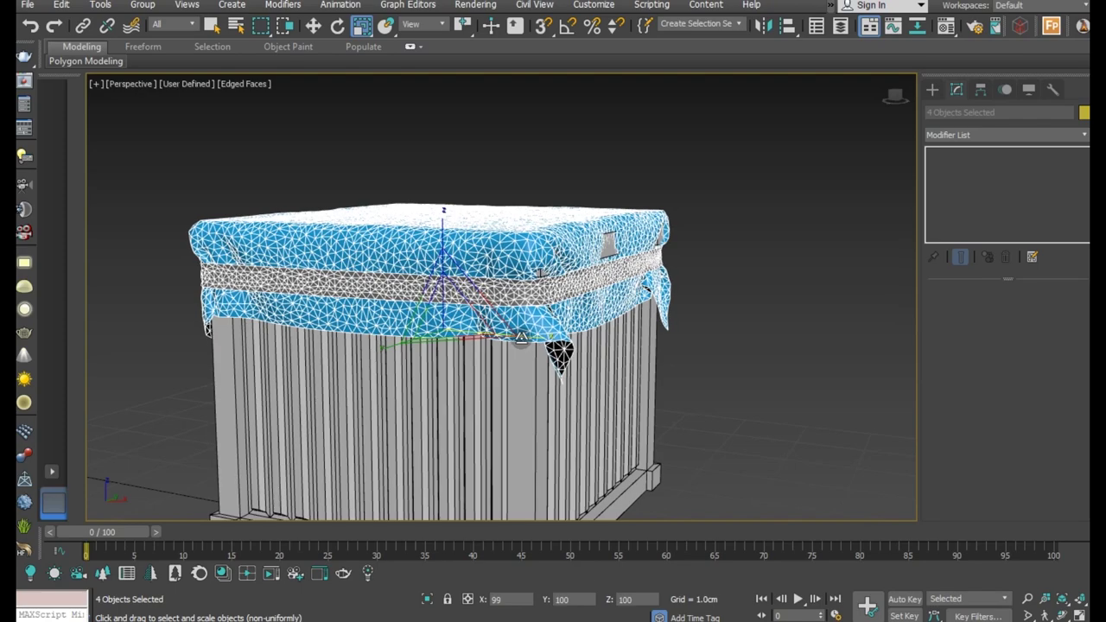
pyautogui.moveTo(520, 339)
pyautogui.keyDown('alt'); pyautogui.mouseDown(button='middle')
pyautogui.moveTo(420, 369)
pyautogui.moveTo(351, 369)
pyautogui.mouseUp(button='middle'); pyautogui.keyUp('alt')
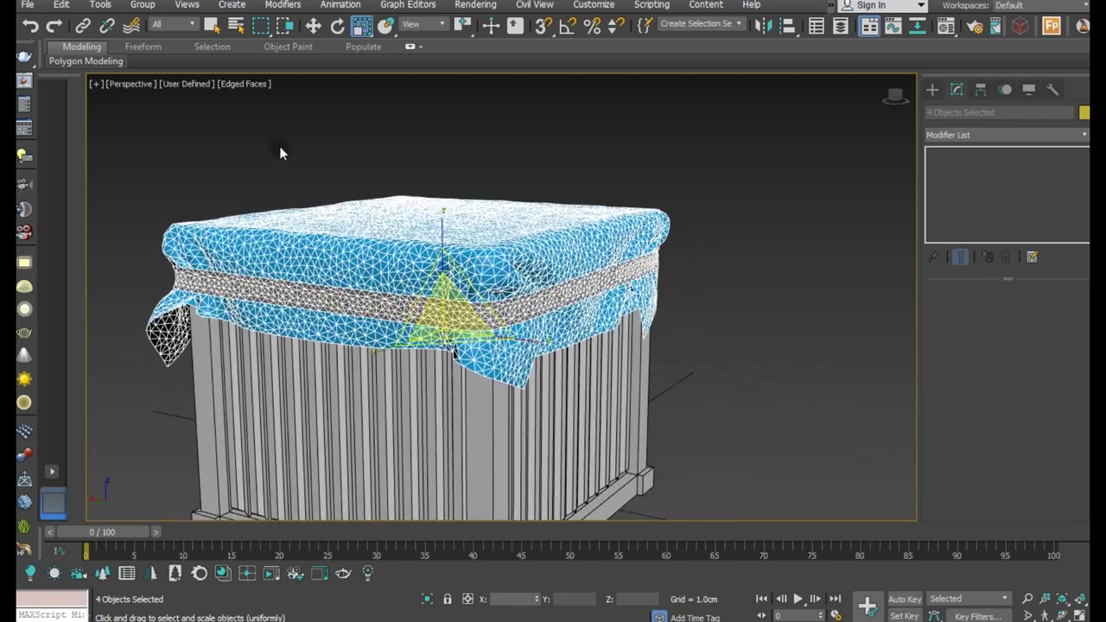
pyautogui.click(312, 25)
pyautogui.click(340, 144)
pyautogui.moveTo(420, 231)
pyautogui.keyDown('alt'); pyautogui.mouseDown(button='middle')
pyautogui.moveTo(556, 291)
pyautogui.moveTo(585, 329)
pyautogui.moveTo(538, 316)
pyautogui.mouseUp(button='middle'); pyautogui.keyUp('alt')
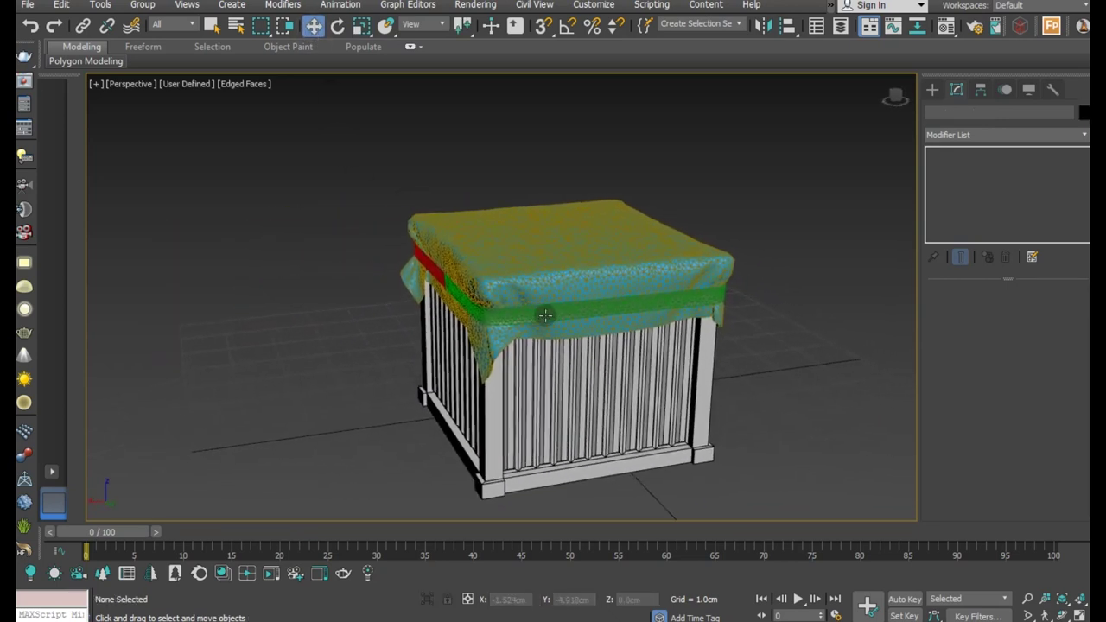
# Open the Material Editor and apply the red material to the crate
pyautogui.click(945, 28)
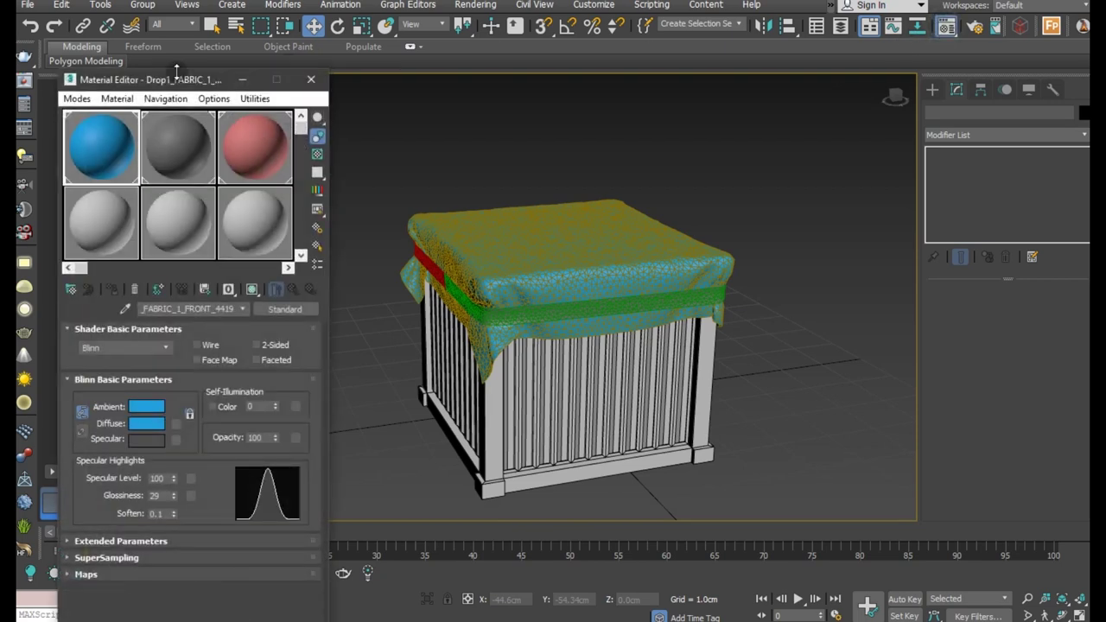
pyautogui.moveTo(175, 82); pyautogui.dragTo(170, 19)
pyautogui.click(231, 110)
pyautogui.click(519, 370)
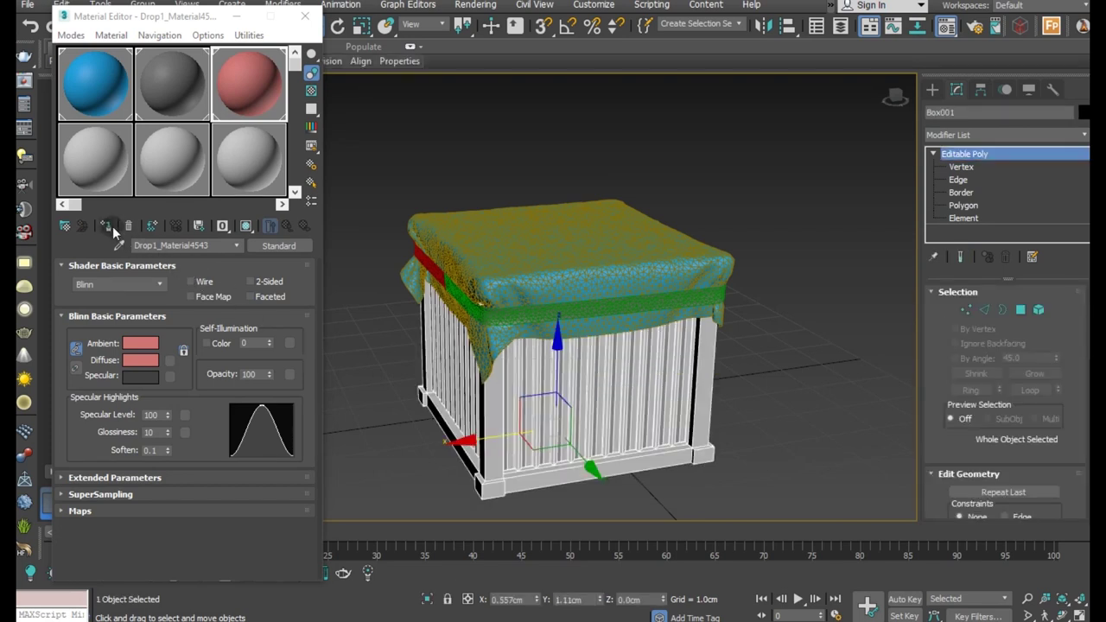
pyautogui.click(108, 225)
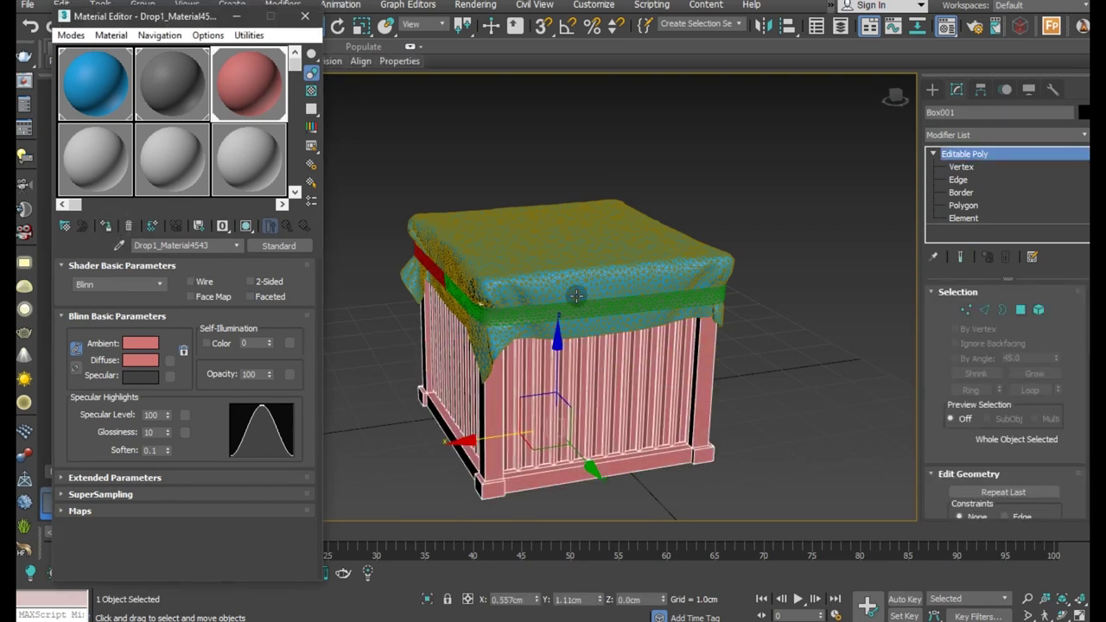
# Select the cloth cover and band, applying the blue and grey _FABRIC_3_FRONT_8769 fabric materials
pyautogui.click(570, 269)
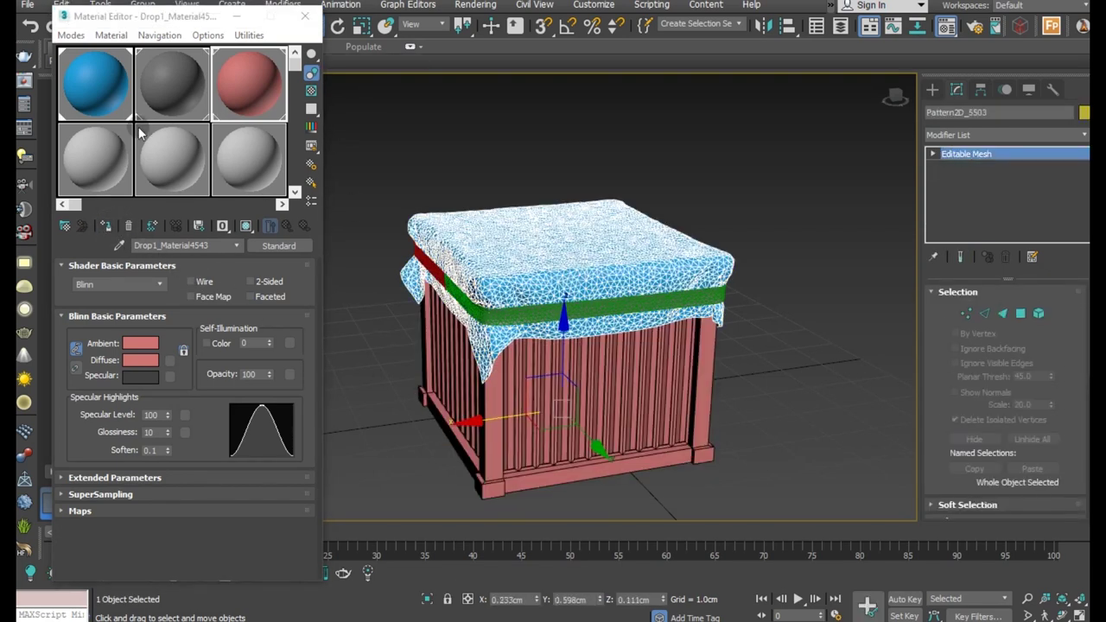
pyautogui.click(98, 116)
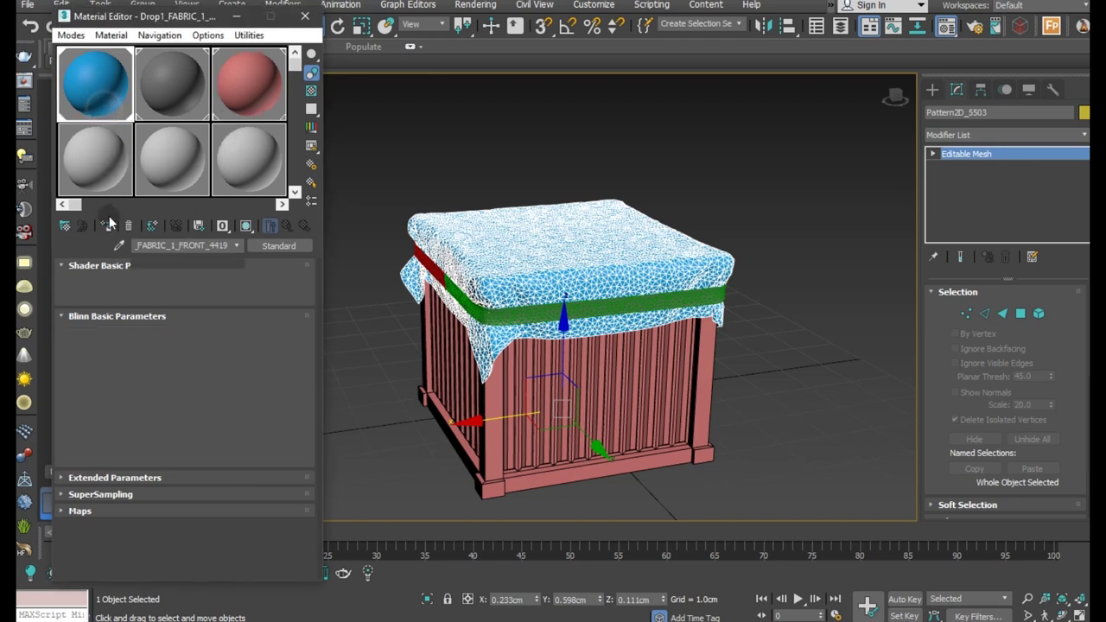
pyautogui.click(569, 315)
pyautogui.keyDown('ctrl'); pyautogui.click(429, 275); pyautogui.keyUp('ctrl')
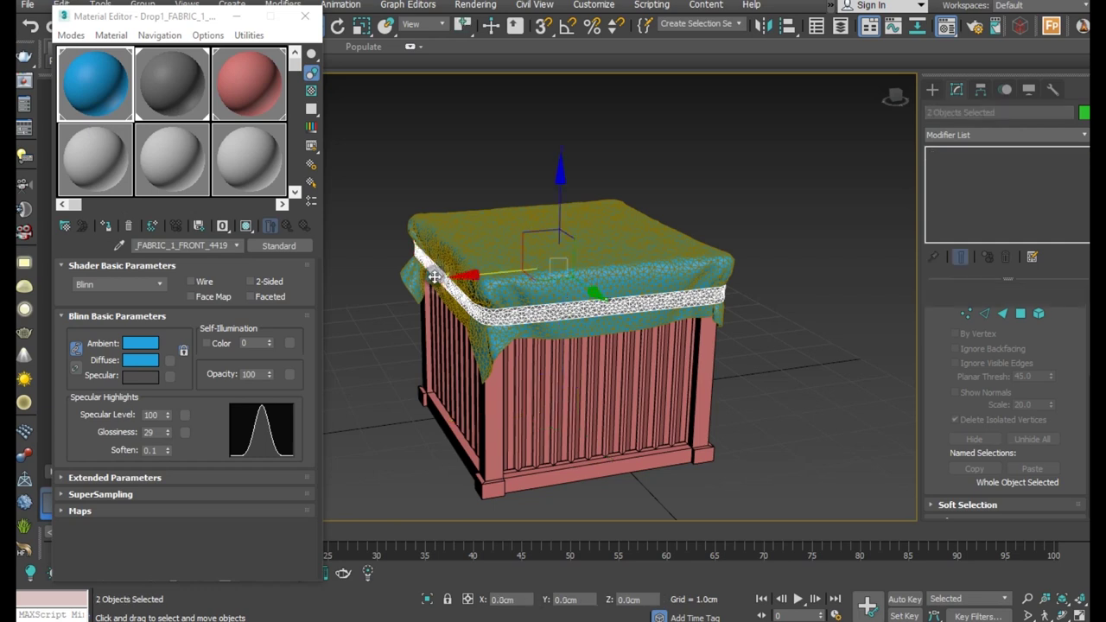
pyautogui.click(164, 170)
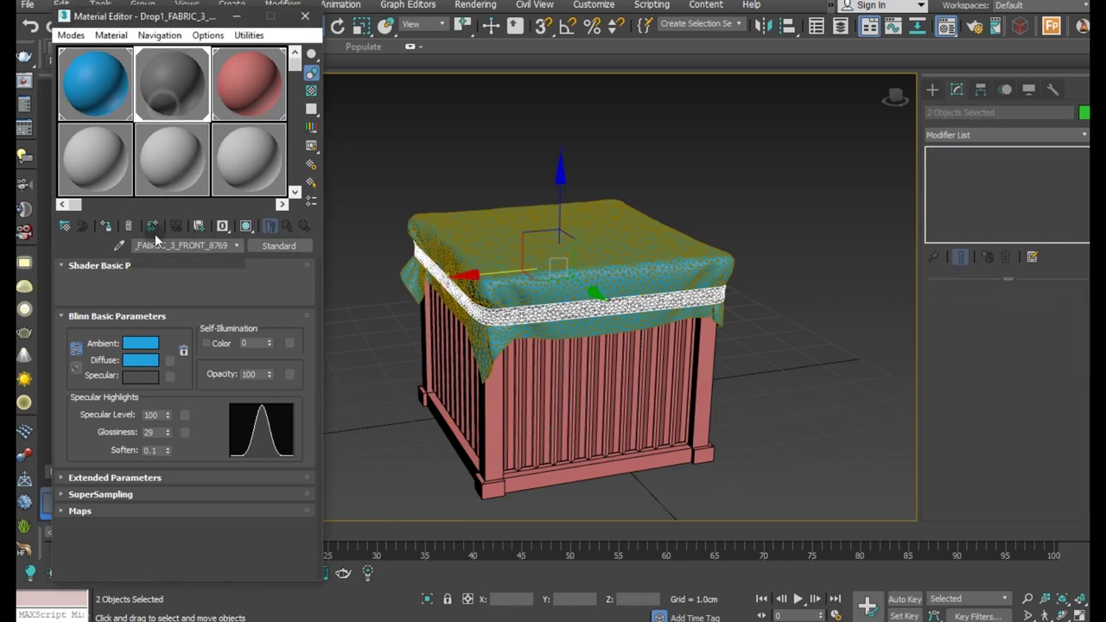
pyautogui.click(108, 226)
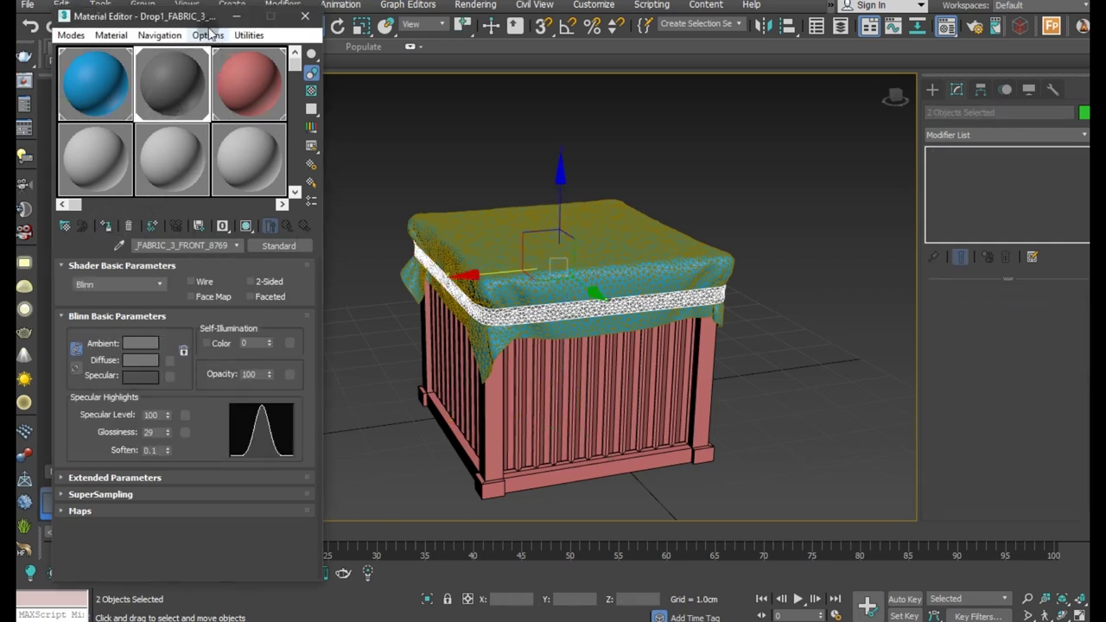
pyautogui.moveTo(209, 7); pyautogui.dragTo(210, 110)
pyautogui.click(231, 84)
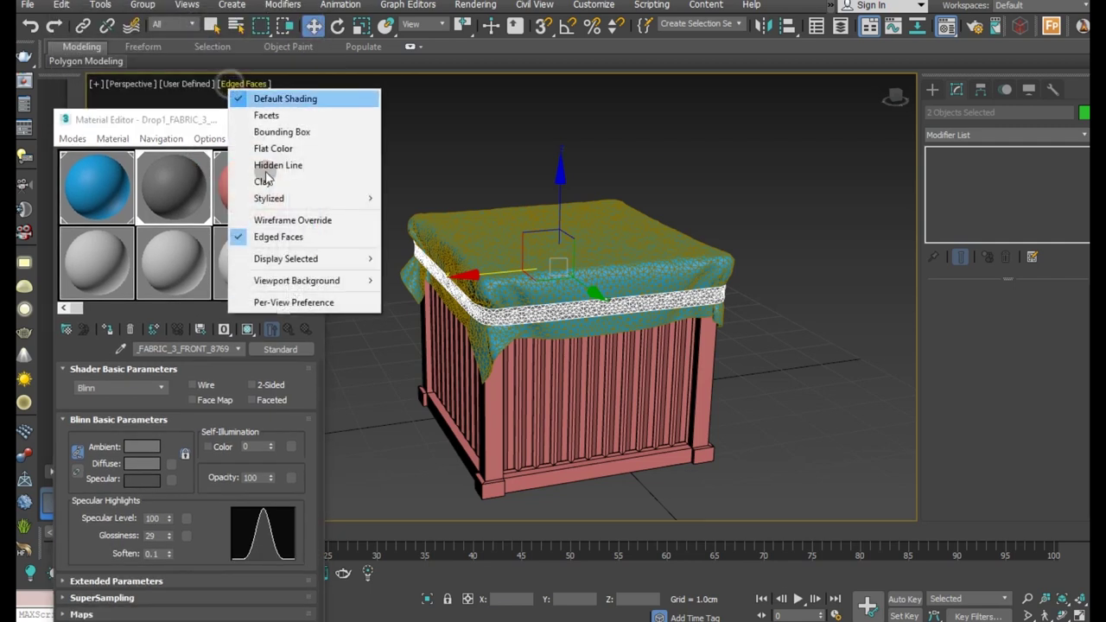
# Turn off Edged Faces so the crate and cloth show plain shading
pyautogui.click(259, 234)
pyautogui.moveTo(518, 314)
pyautogui.keyDown('alt'); pyautogui.mouseDown(button='middle')
pyautogui.moveTo(610, 306)
pyautogui.moveTo(461, 313)
pyautogui.moveTo(390, 291)
pyautogui.moveTo(498, 301)
pyautogui.mouseUp(button='middle'); pyautogui.keyUp('alt')
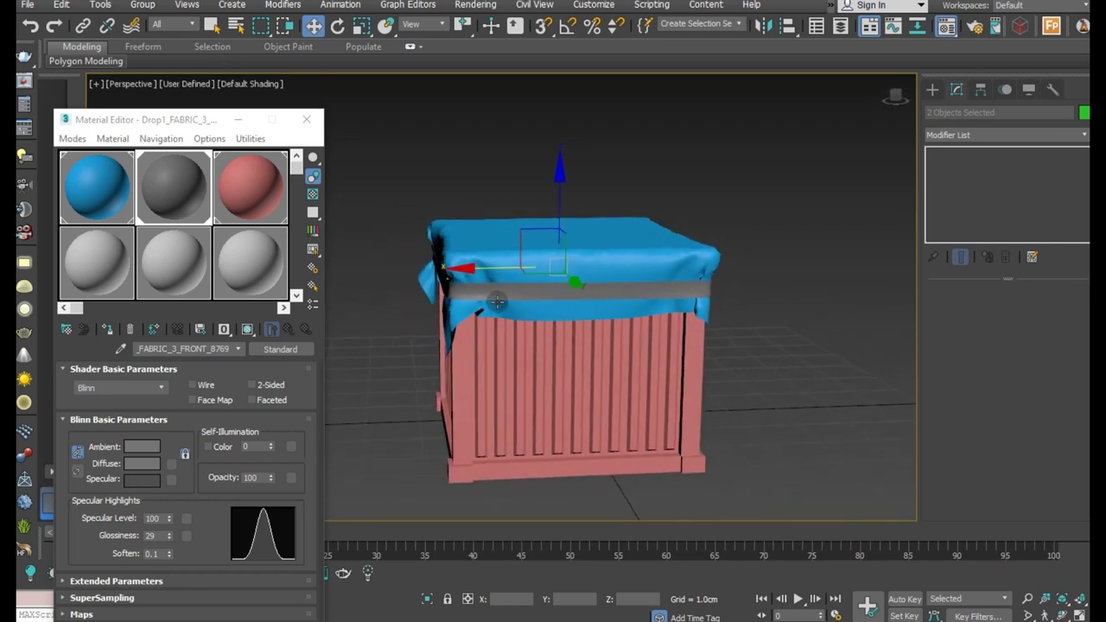
pyautogui.moveTo(194, 116); pyautogui.dragTo(211, 33)
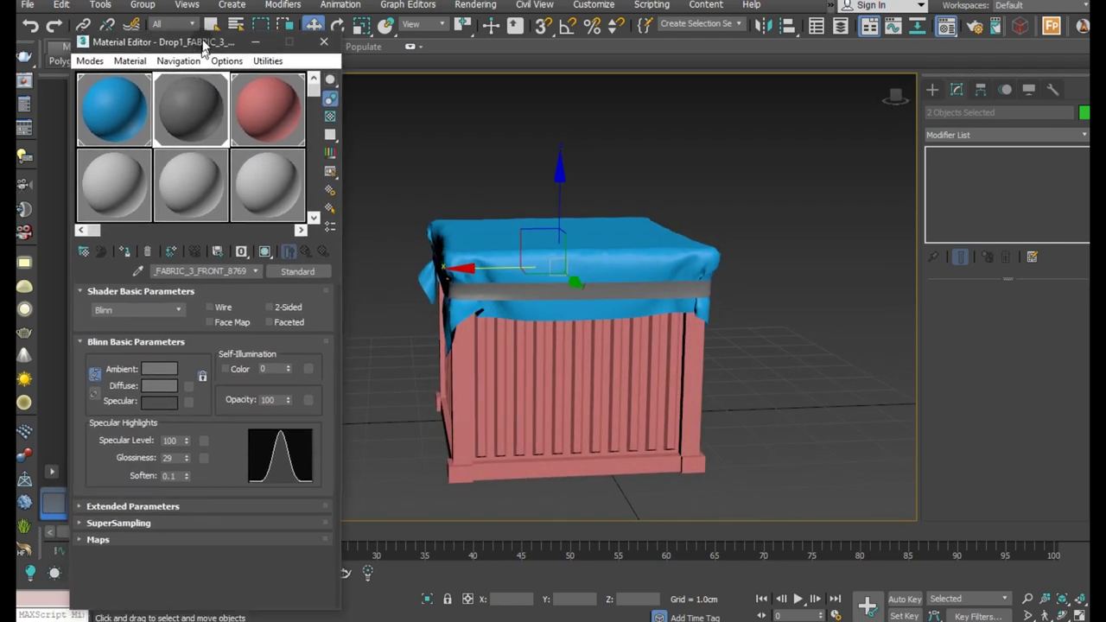
# Deepen the crate's Drop1_Material4543 diffuse colour to red 146, 8, 8
pyautogui.click(243, 114)
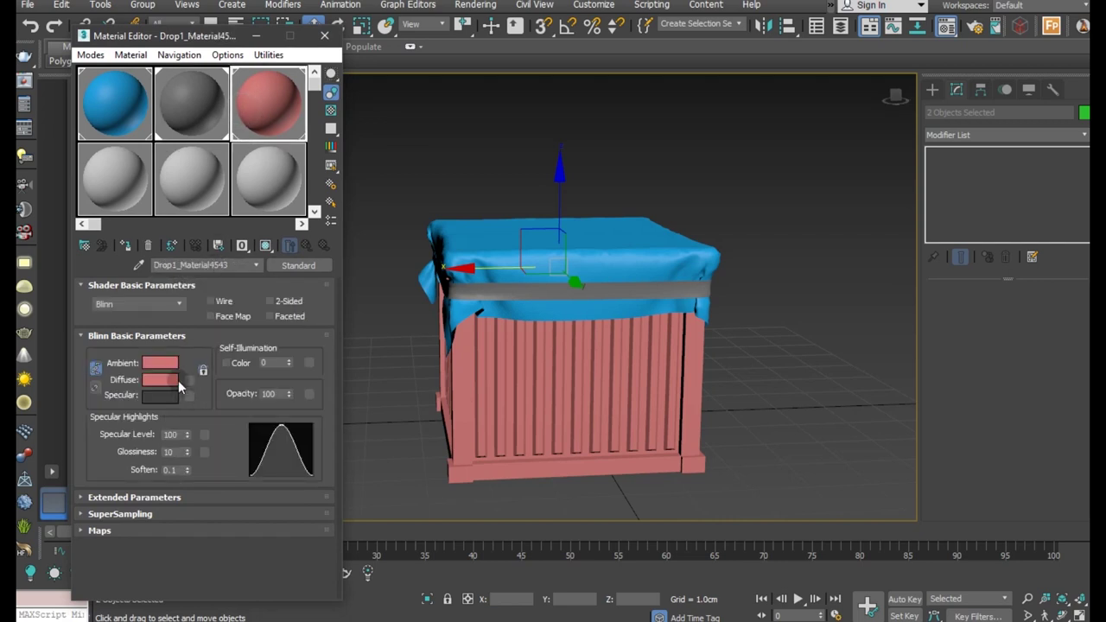
pyautogui.click(167, 382)
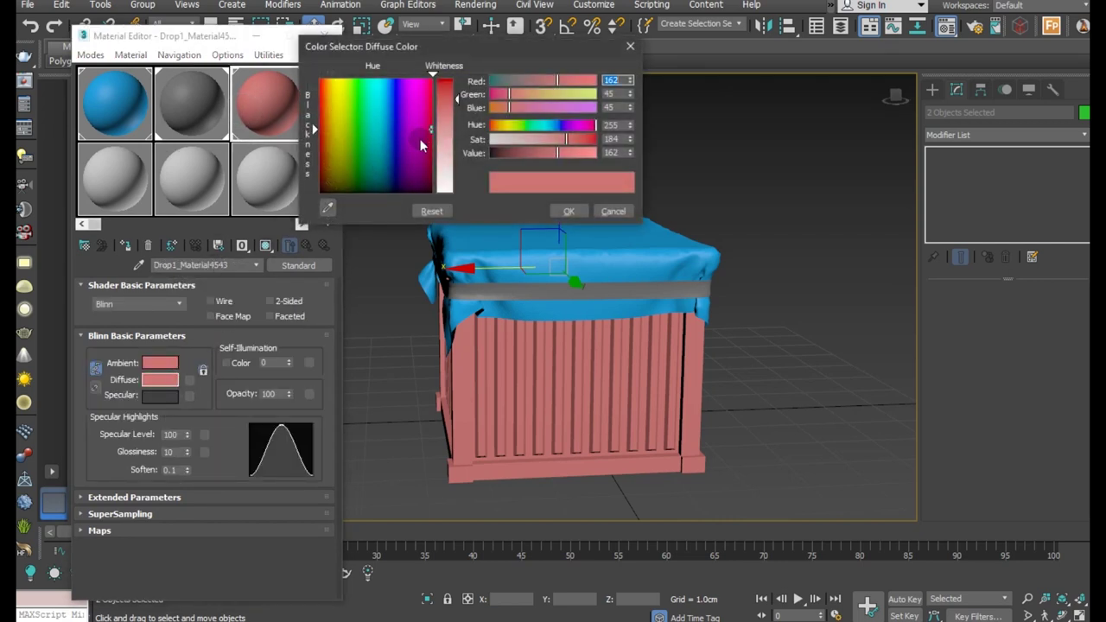
pyautogui.moveTo(448, 95); pyautogui.dragTo(447, 89)
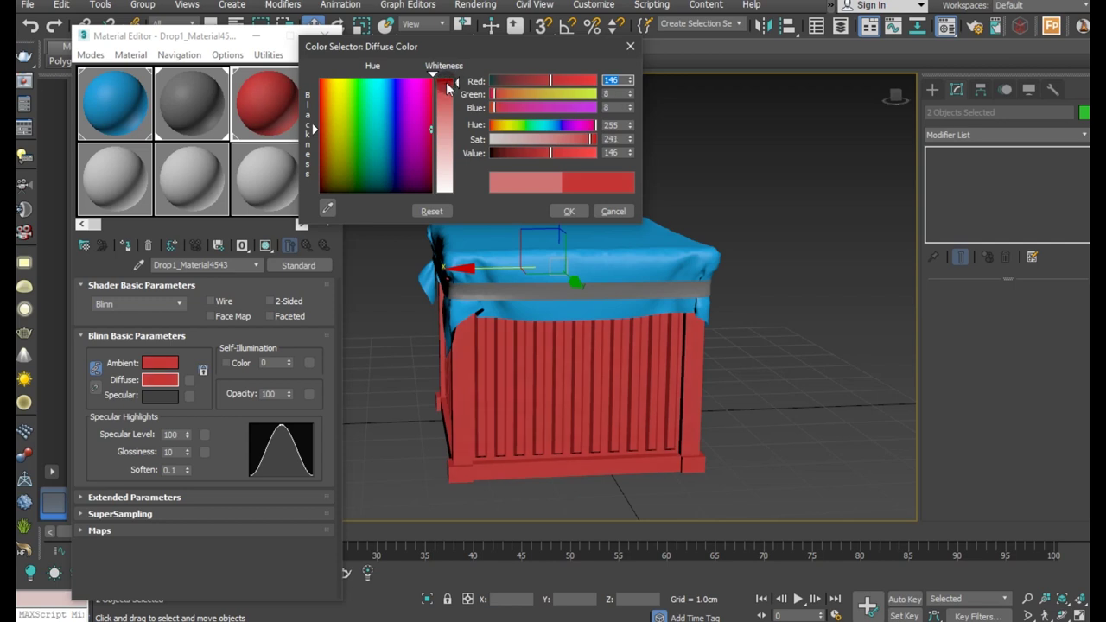
pyautogui.click(555, 214)
pyautogui.scroll(-2, 587, 313)
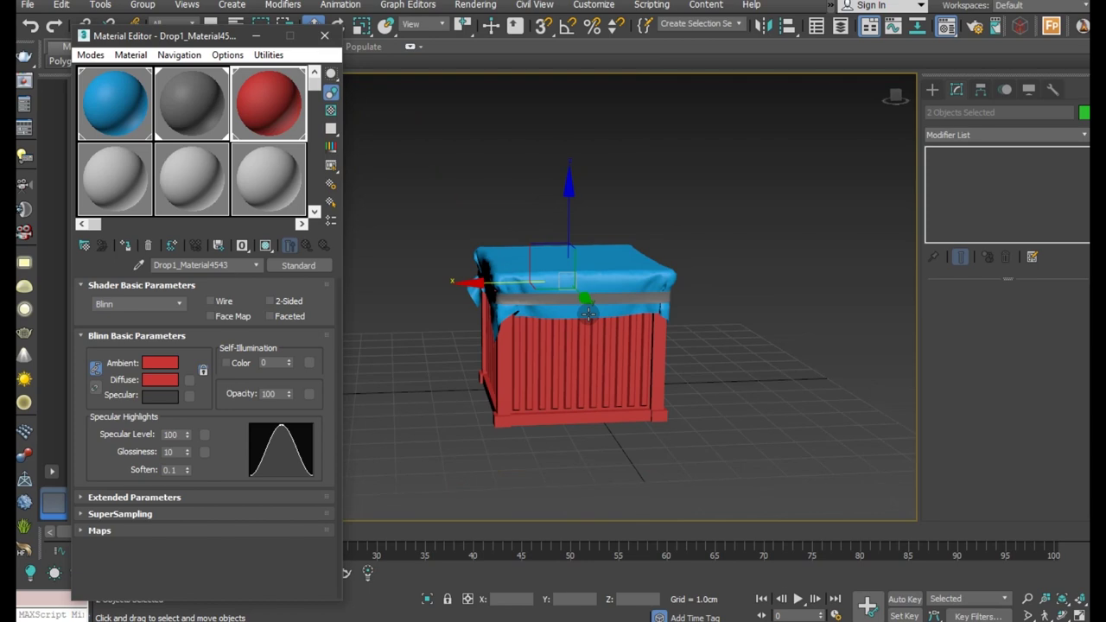
pyautogui.keyDown('alt'); pyautogui.moveTo(587, 314); pyautogui.dragTo(631, 332, button='middle'); pyautogui.keyUp('alt')
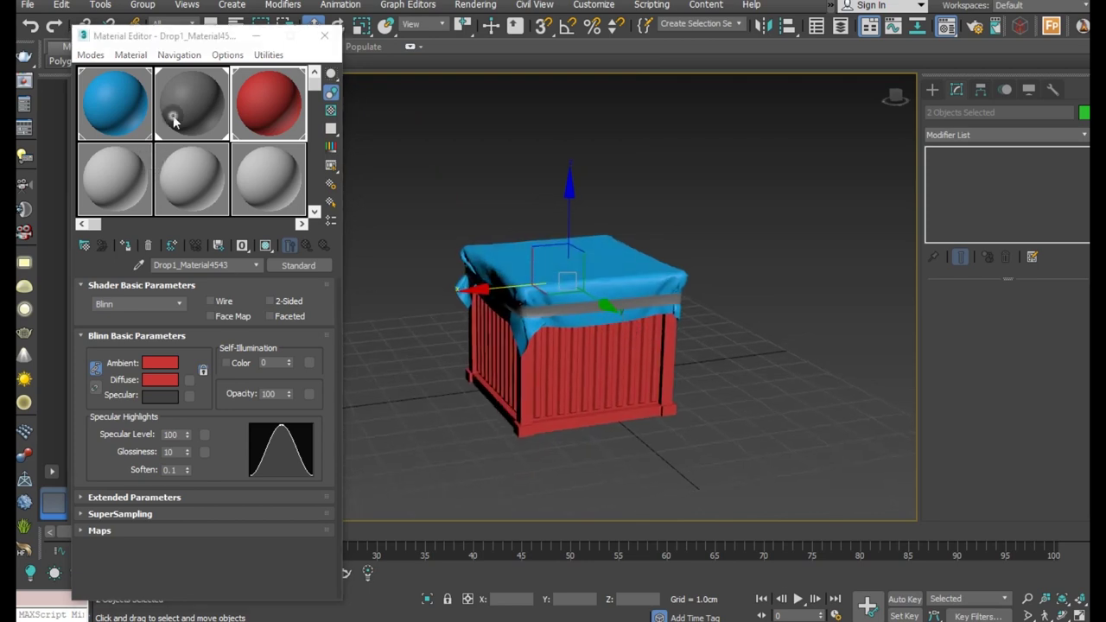
# Set the strap band's grey material diffuse to near black
pyautogui.click(164, 121)
pyautogui.click(155, 391)
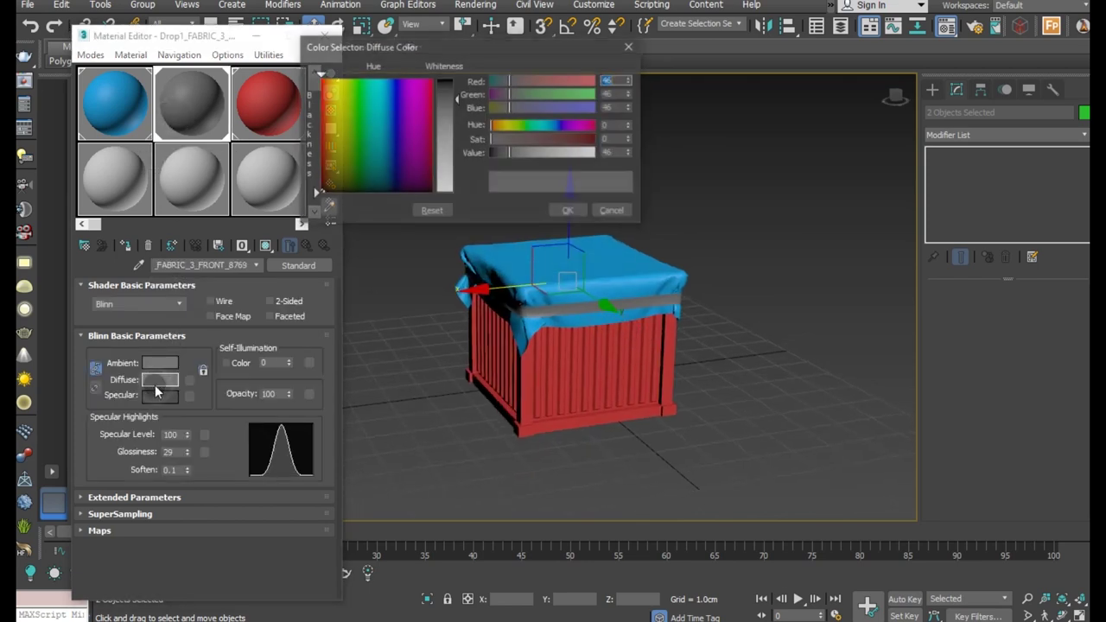
pyautogui.moveTo(454, 81)
pyautogui.mouseDown()
pyautogui.moveTo(453, 92)
pyautogui.moveTo(456, 82)
pyautogui.mouseUp()
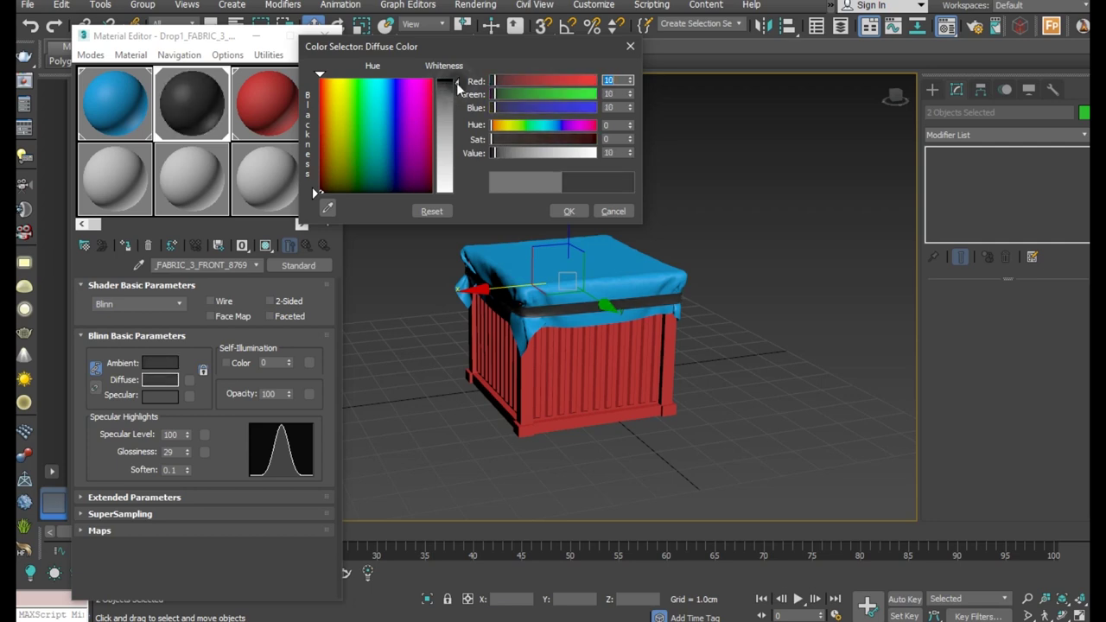
pyautogui.click(569, 209)
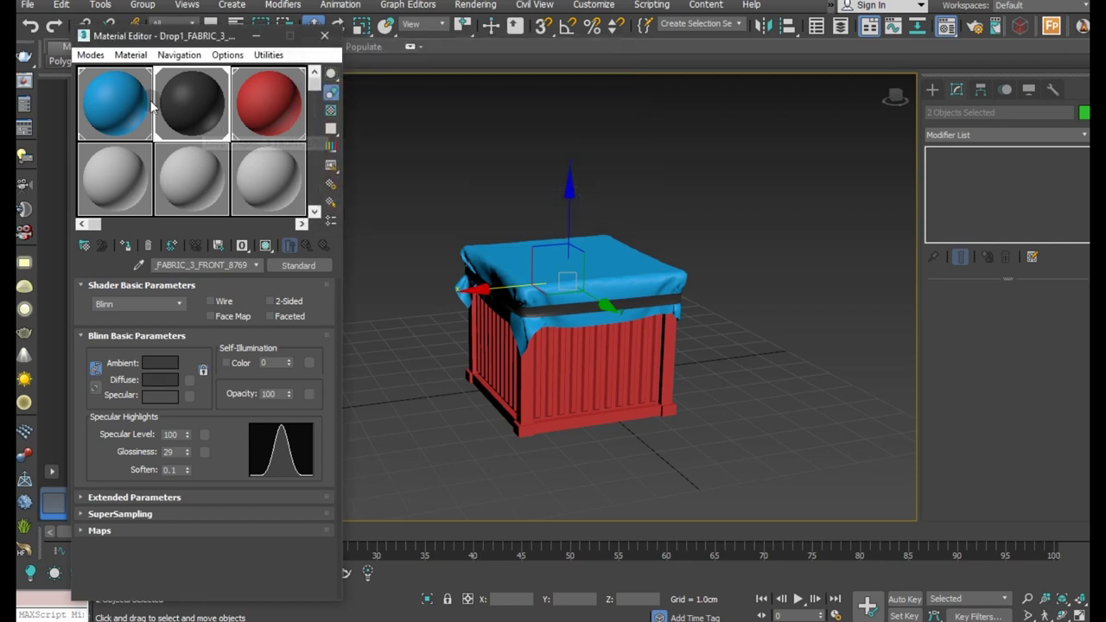
# Darken the cloth's blue material diffuse to a deep blue
pyautogui.click(115, 100)
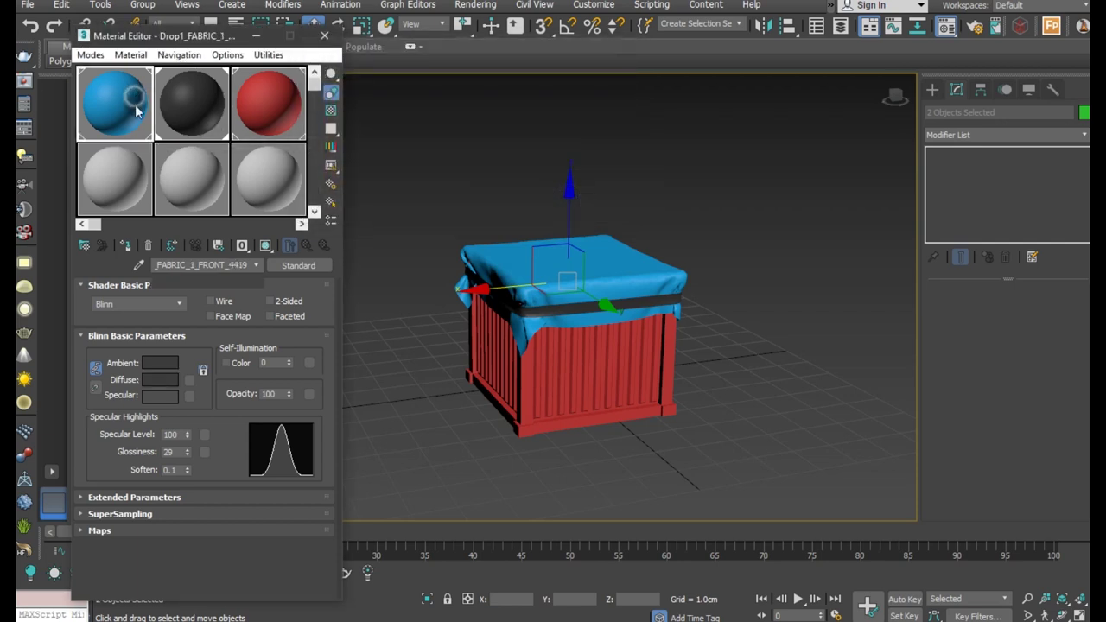
pyautogui.click(160, 380)
pyautogui.moveTo(541, 156); pyautogui.dragTo(523, 157)
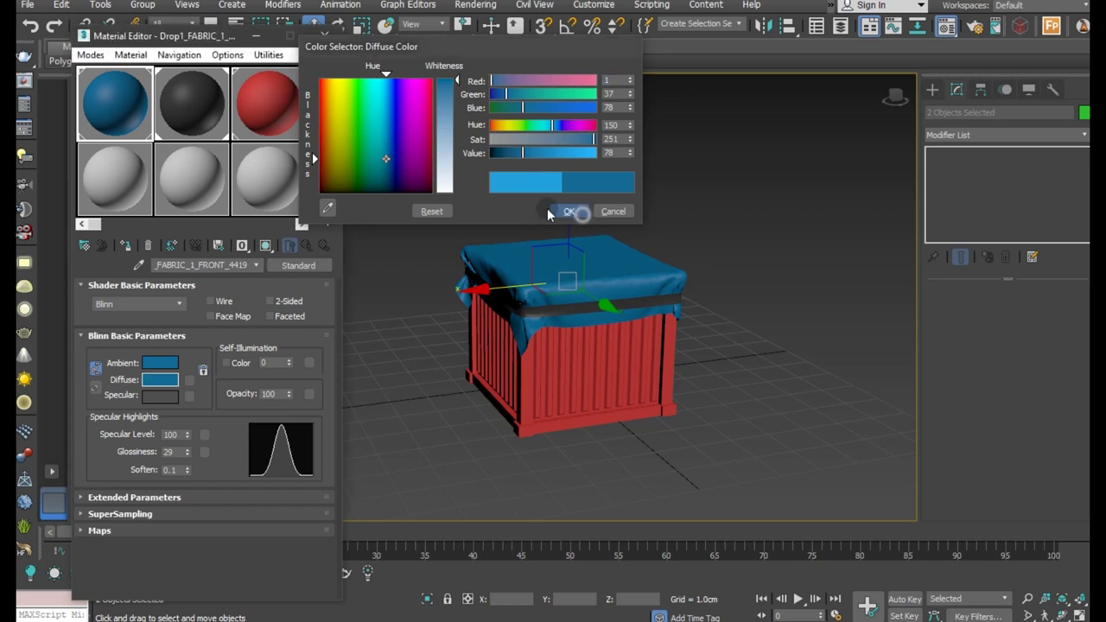
pyautogui.click(570, 211)
# Lower the crate red's brightness to a darker maroon and close the Material Editor
pyautogui.click(289, 114)
pyautogui.click(159, 379)
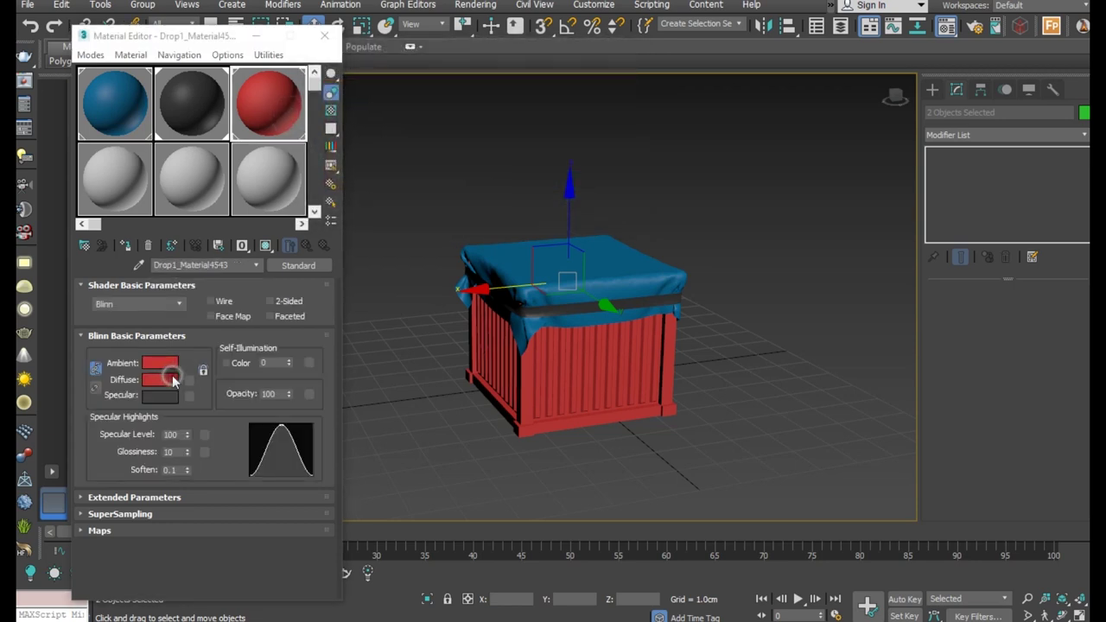
pyautogui.click(539, 152)
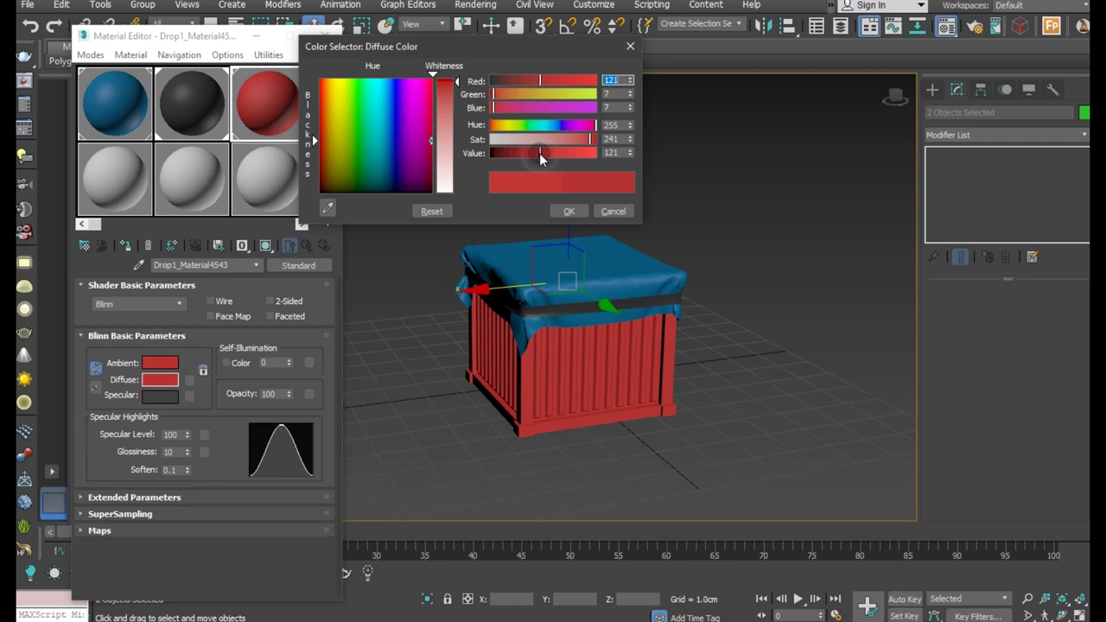
pyautogui.moveTo(534, 153); pyautogui.dragTo(519, 153)
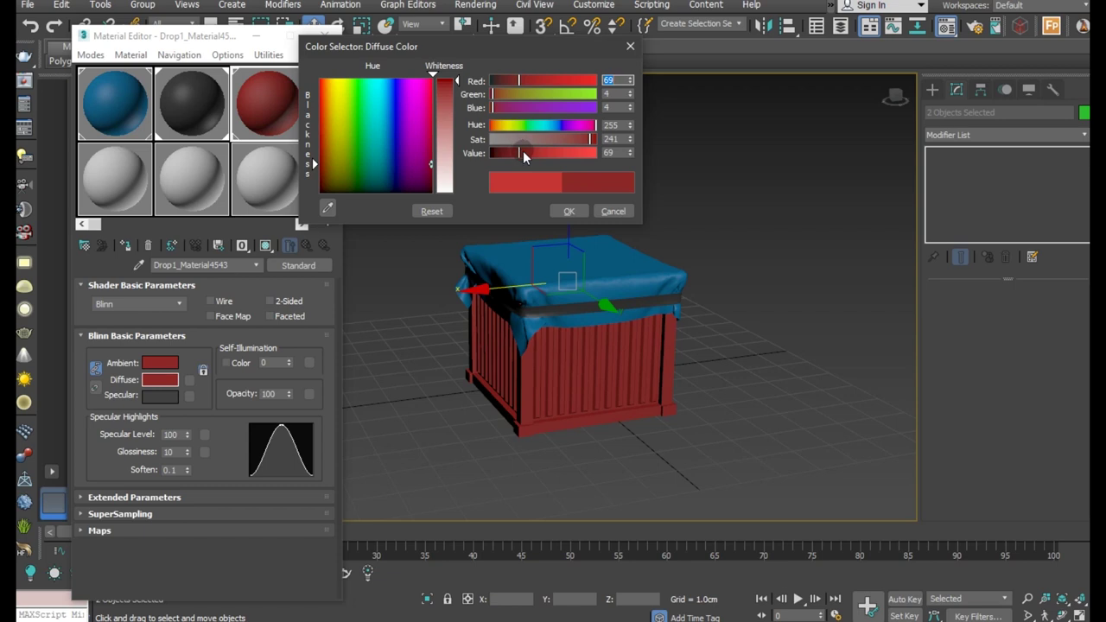
pyautogui.click(557, 213)
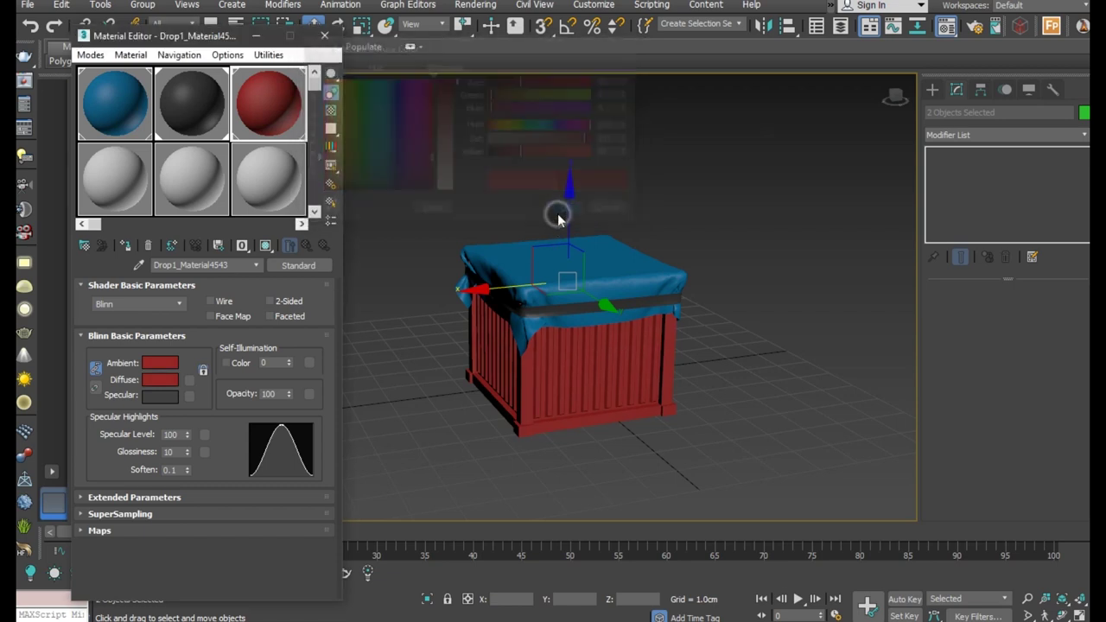
pyautogui.click(324, 36)
pyautogui.keyDown('alt'); pyautogui.moveTo(395, 171); pyautogui.dragTo(605, 277, button='middle'); pyautogui.keyUp('alt')
pyautogui.click(750, 344)
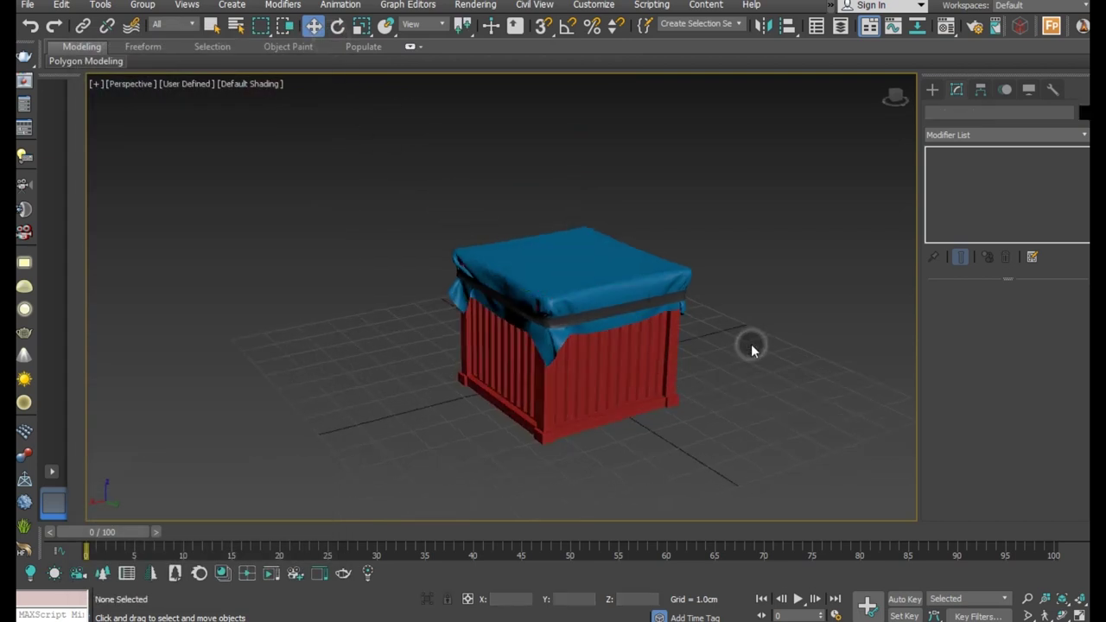
pyautogui.keyDown('alt'); pyautogui.moveTo(767, 405); pyautogui.dragTo(619, 384, button='middle'); pyautogui.keyUp('alt')
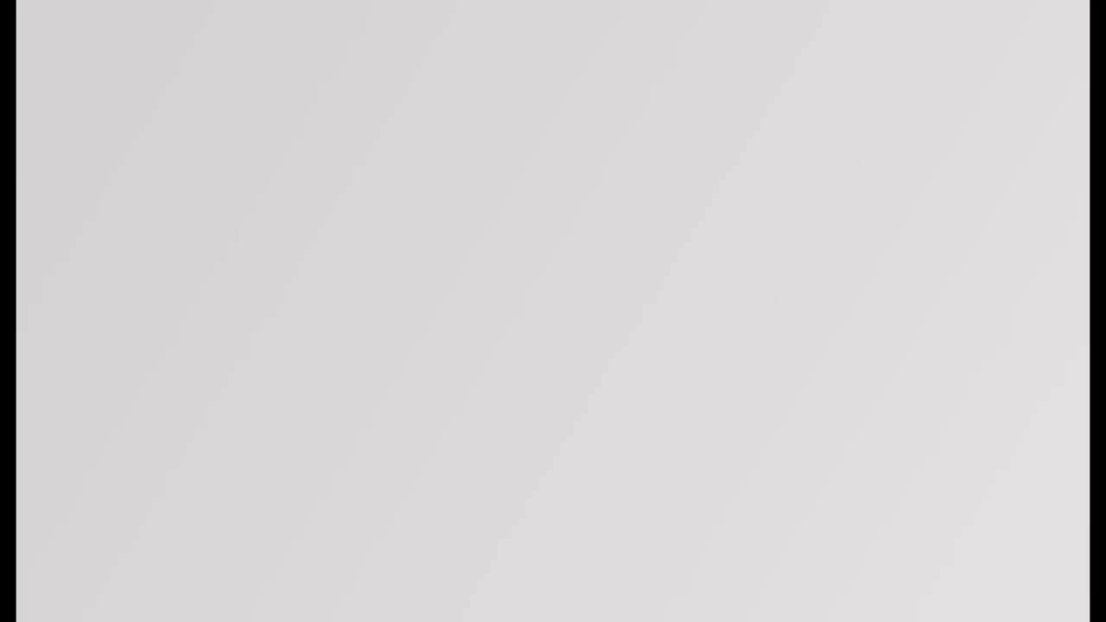